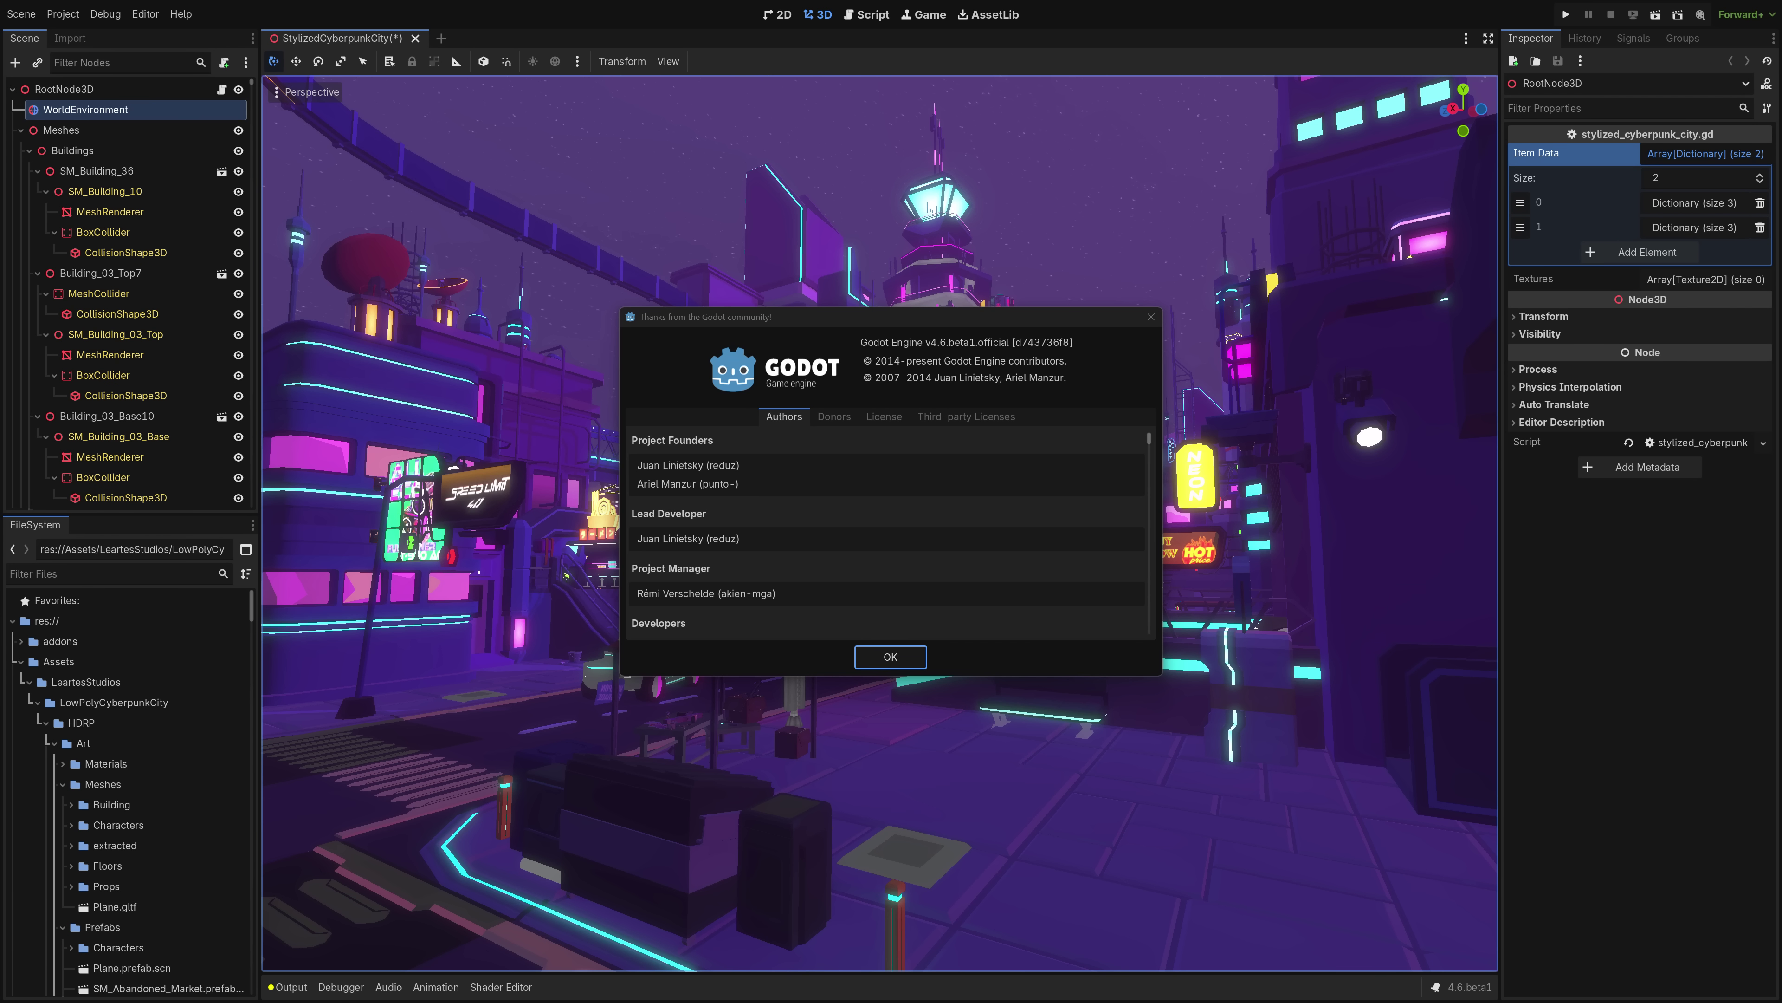
# Close the engine credits dialog and look over the cyberpunk city from street level.
pyautogui.click(891, 658)
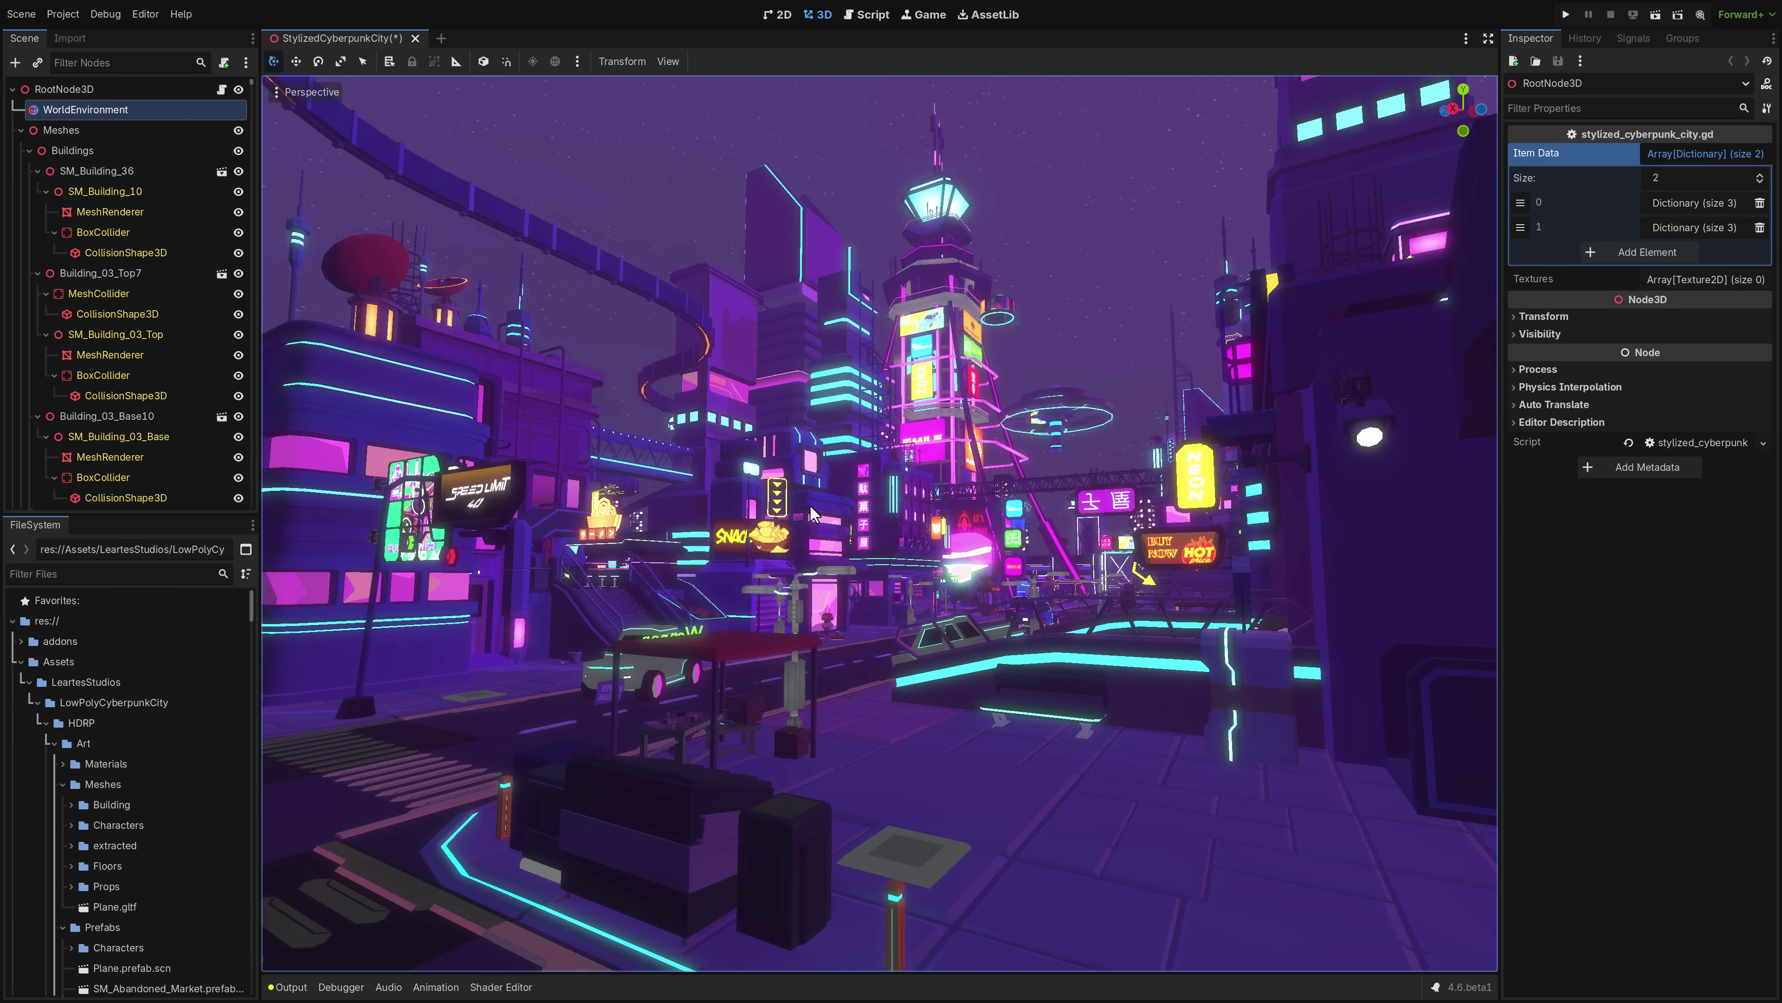
pyautogui.press('w')
pyautogui.moveTo(812, 514); pyautogui.dragTo(812, 513, button='right')
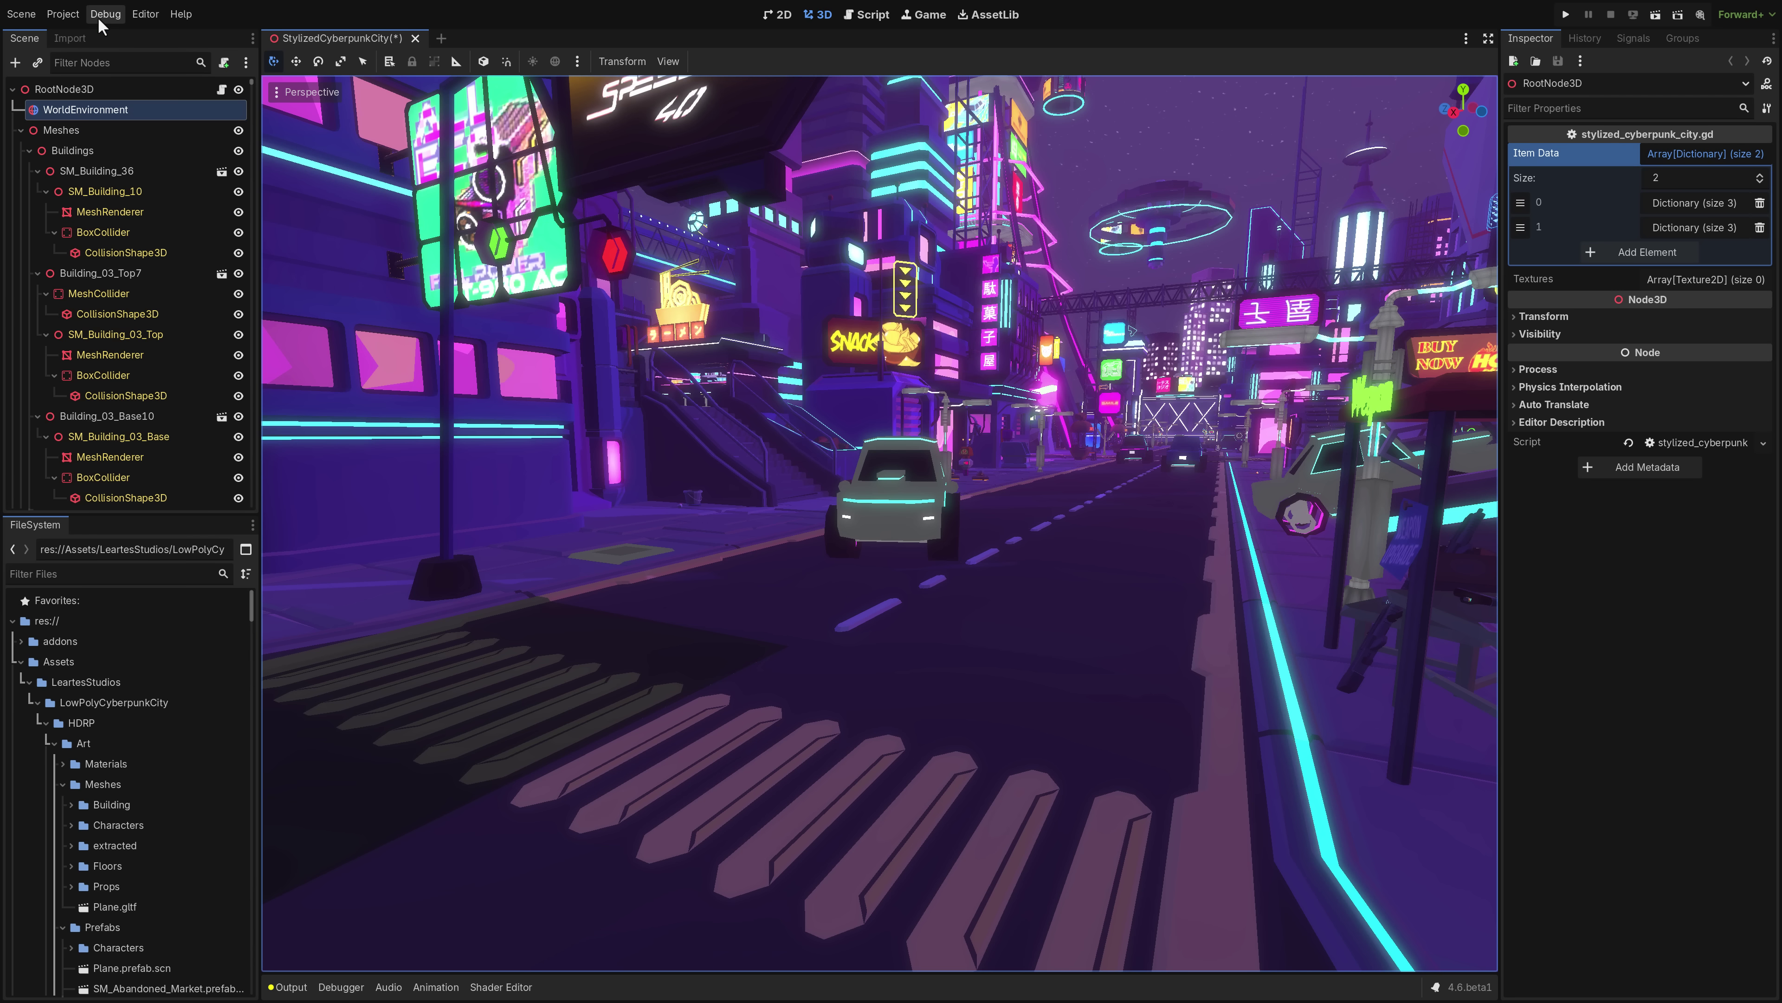
# Set the editor theme style to Modern in the editor settings and close them.
pyautogui.click(144, 14)
pyautogui.click(159, 40)
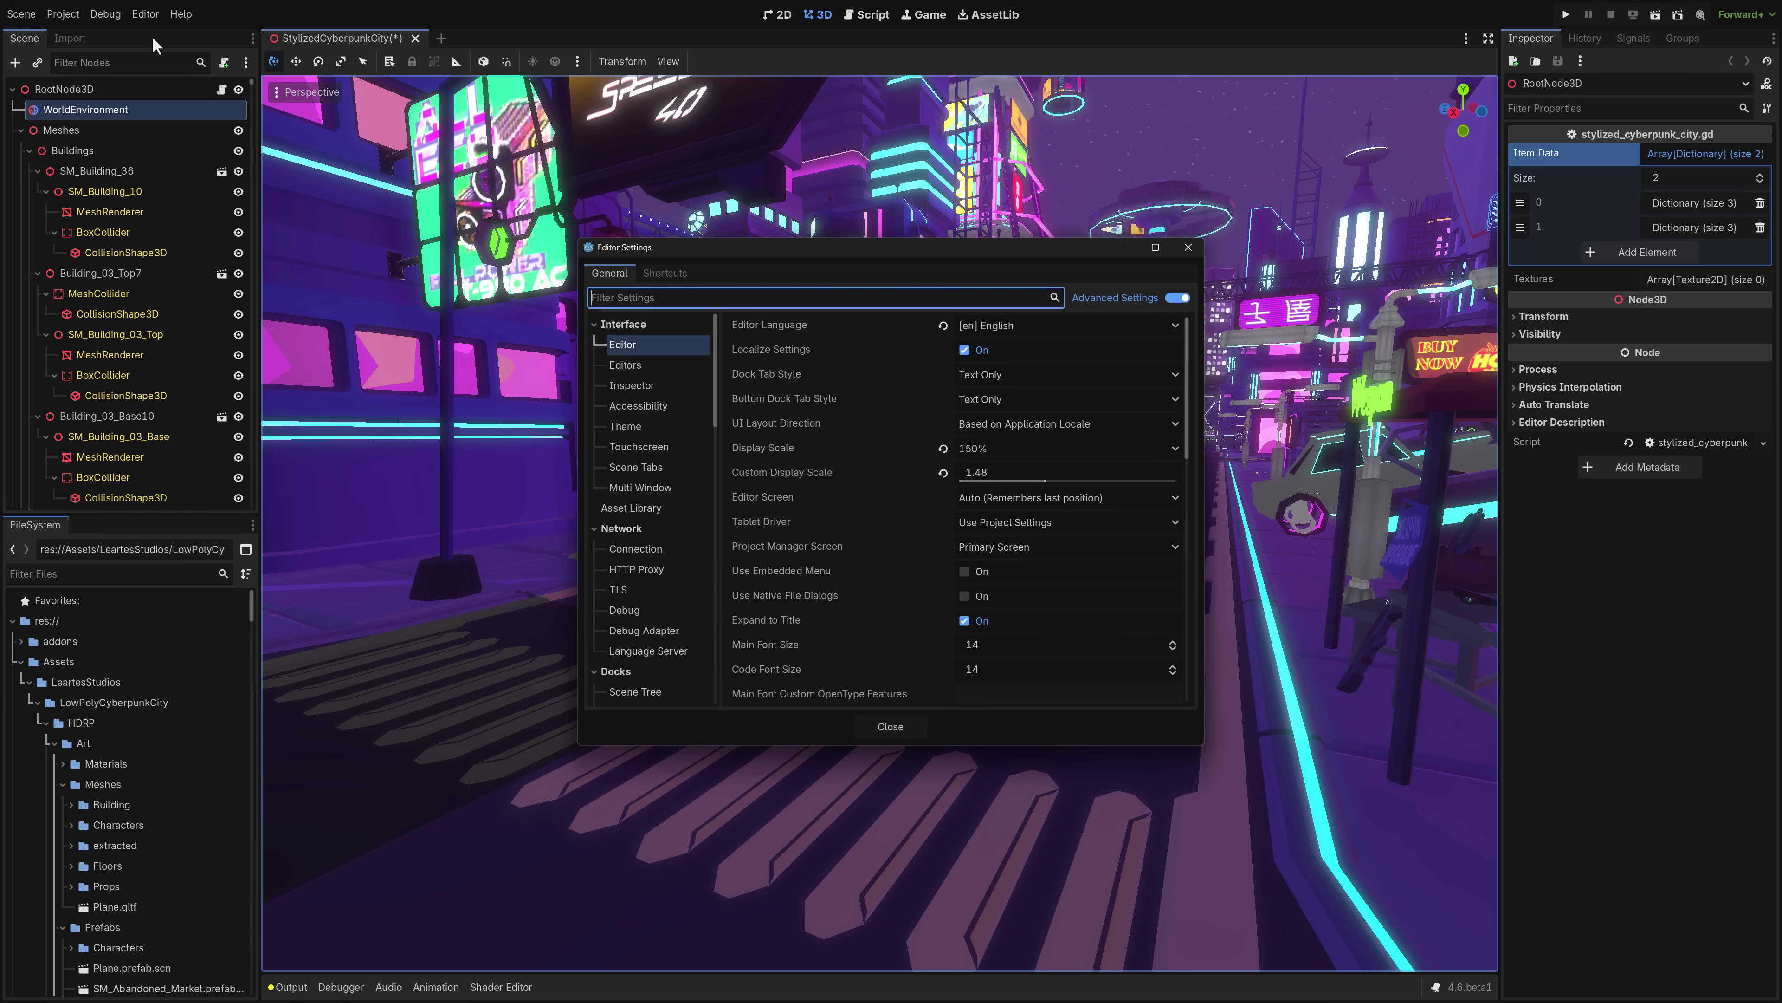
pyautogui.click(673, 427)
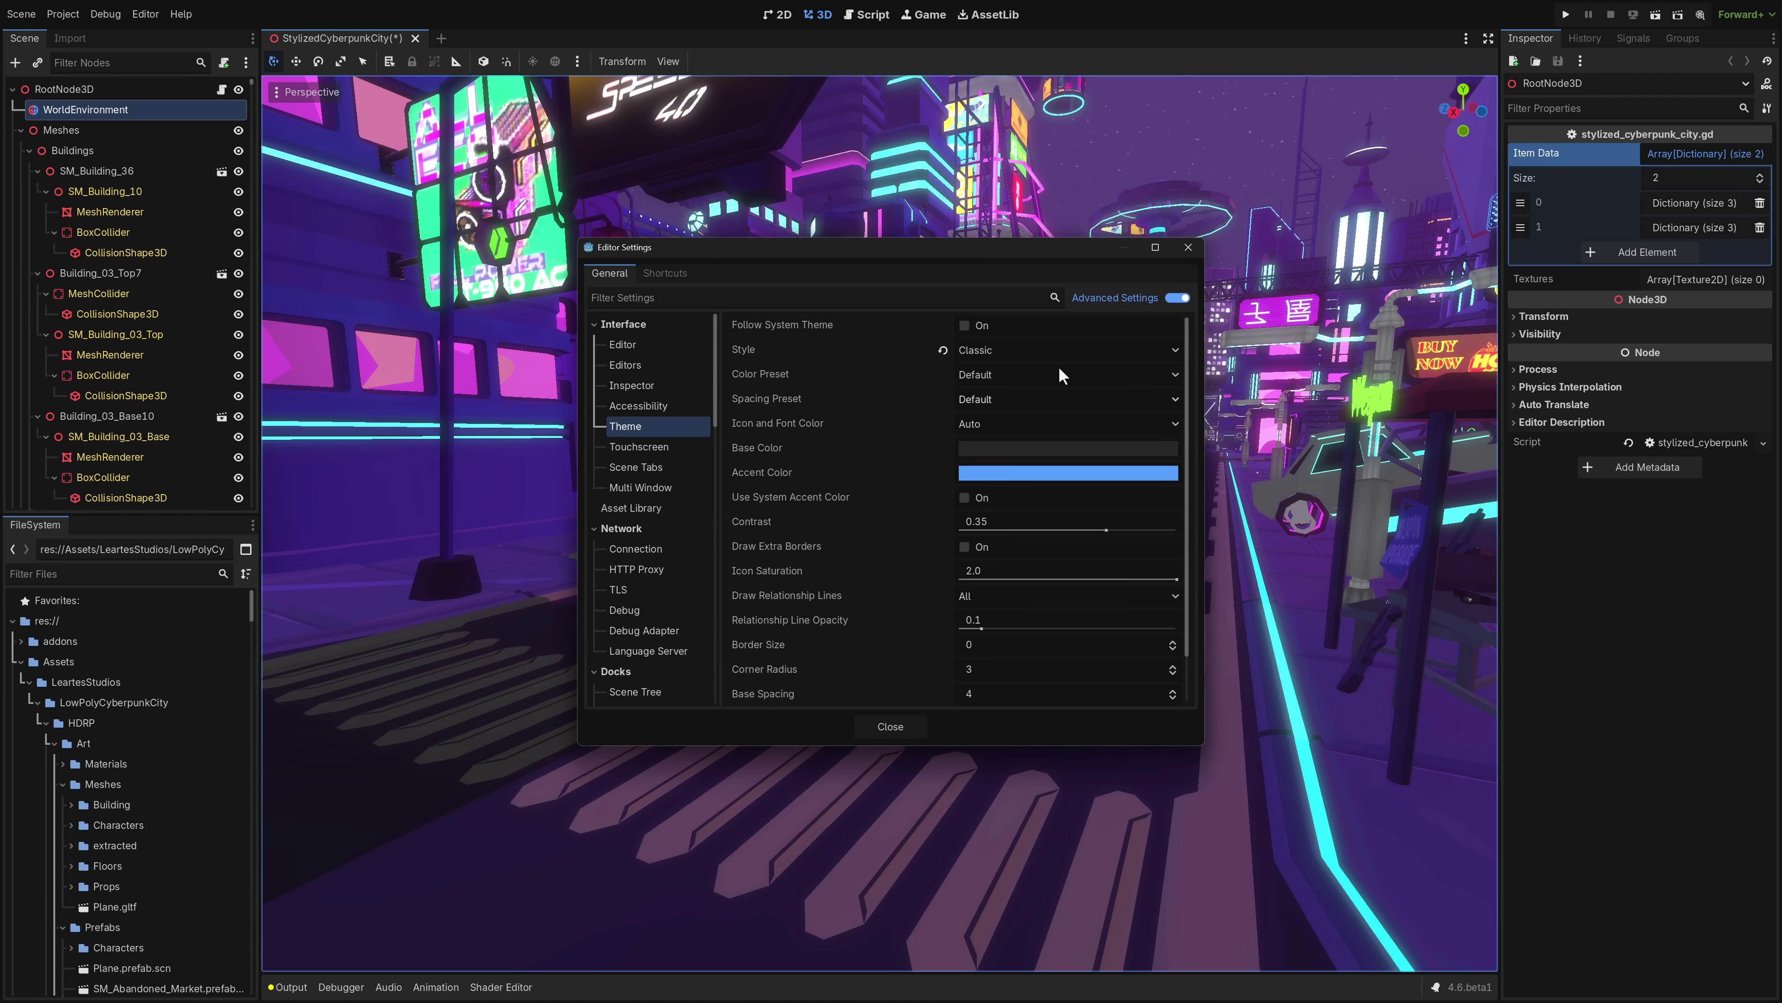
pyautogui.click(1047, 356)
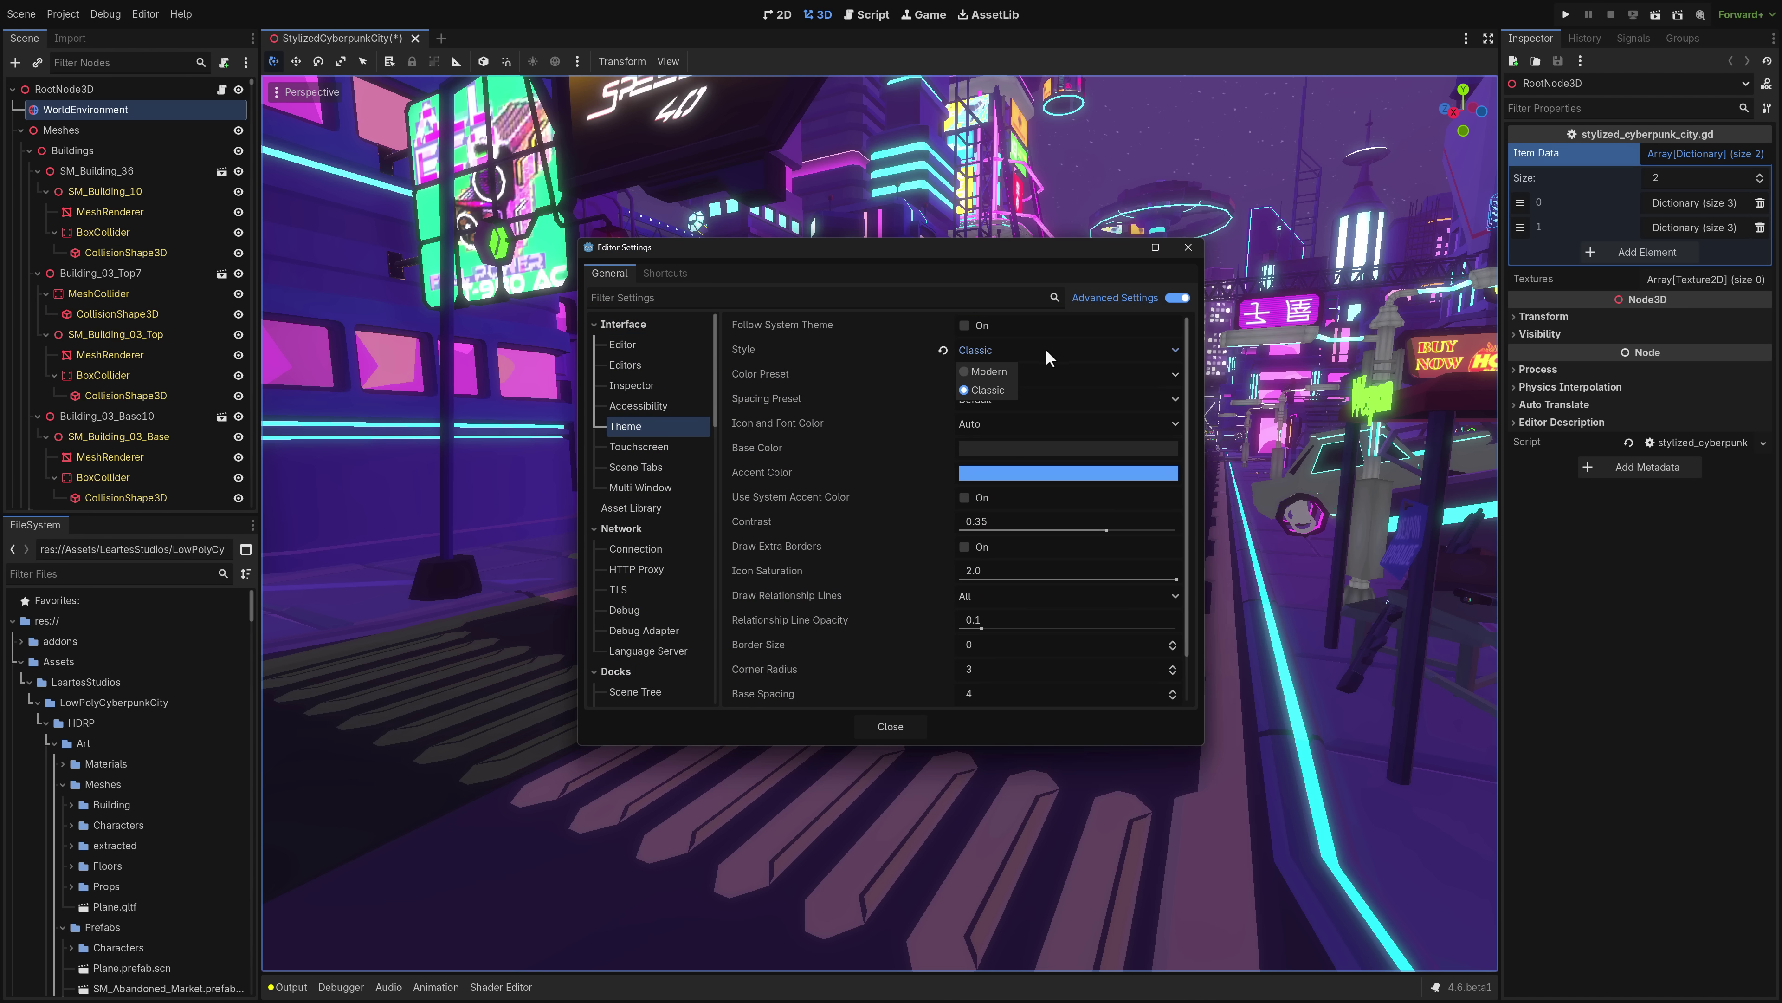
pyautogui.click(990, 375)
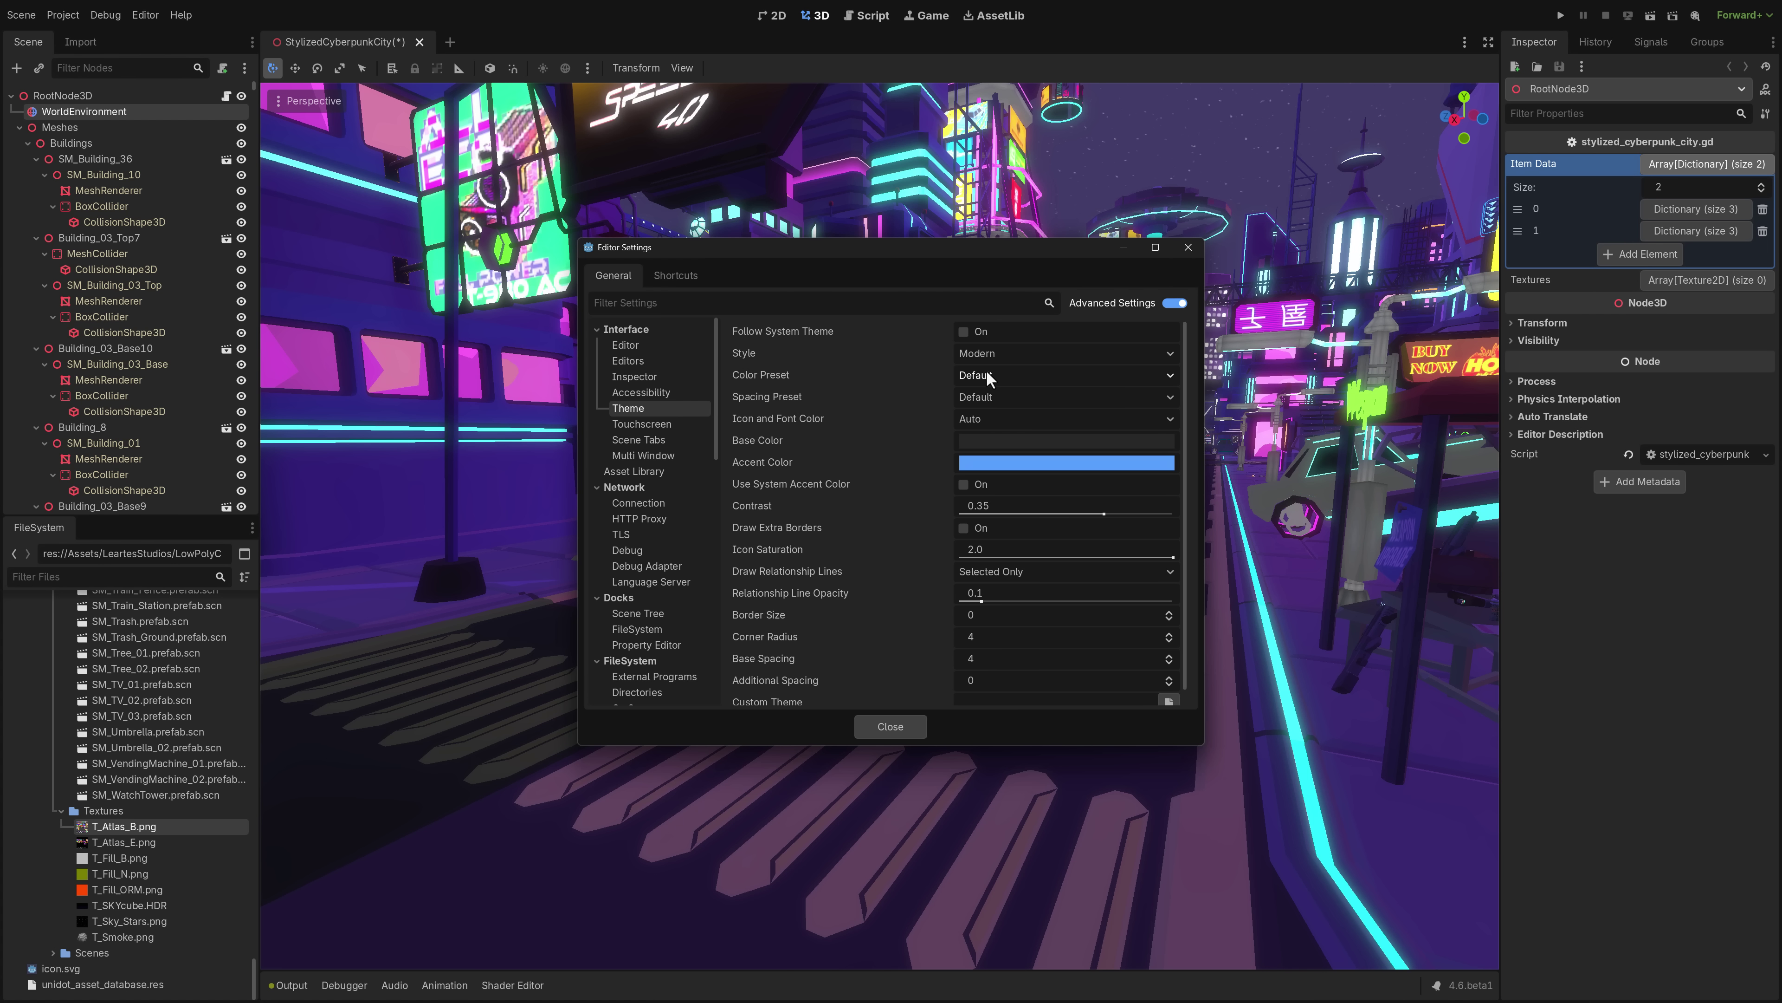
pyautogui.click(890, 726)
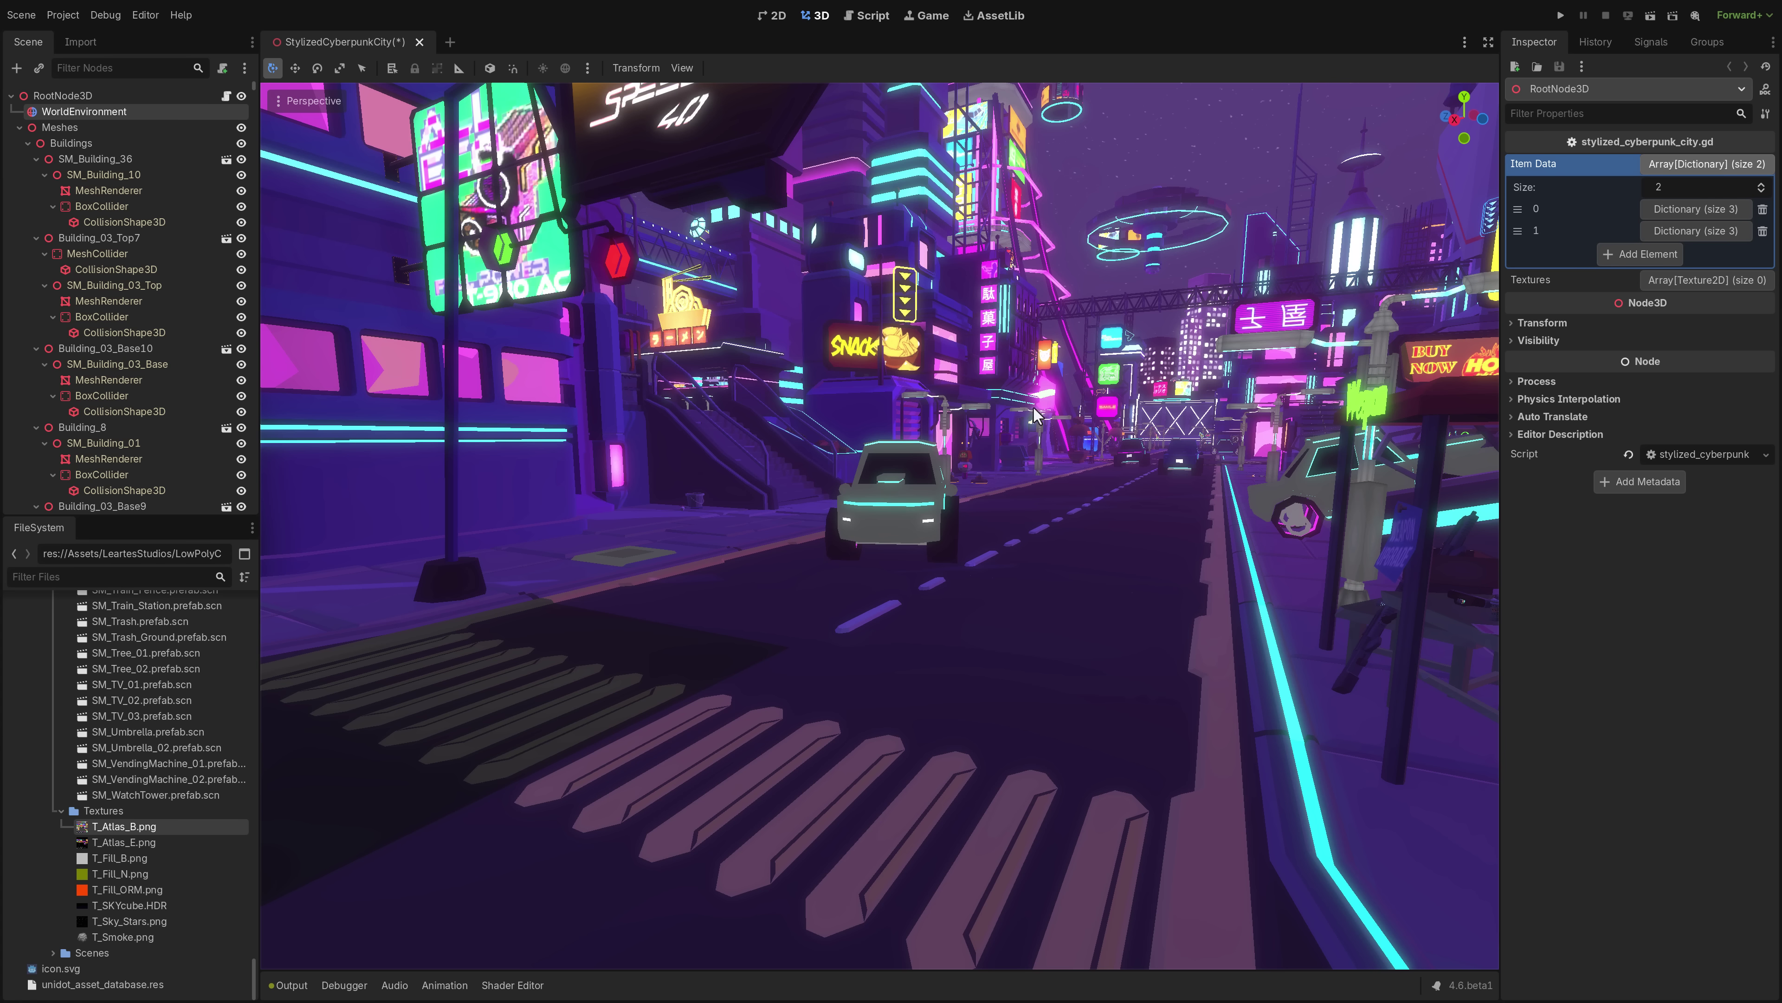
# Open the stylized_cyberpunk_city.gd script, expand both Item Data dictionaries in the root node's properties and try reordering element 0 below element 1.
pyautogui.press('w')
pyautogui.moveTo(1035, 414); pyautogui.dragTo(961, 394, button='right')
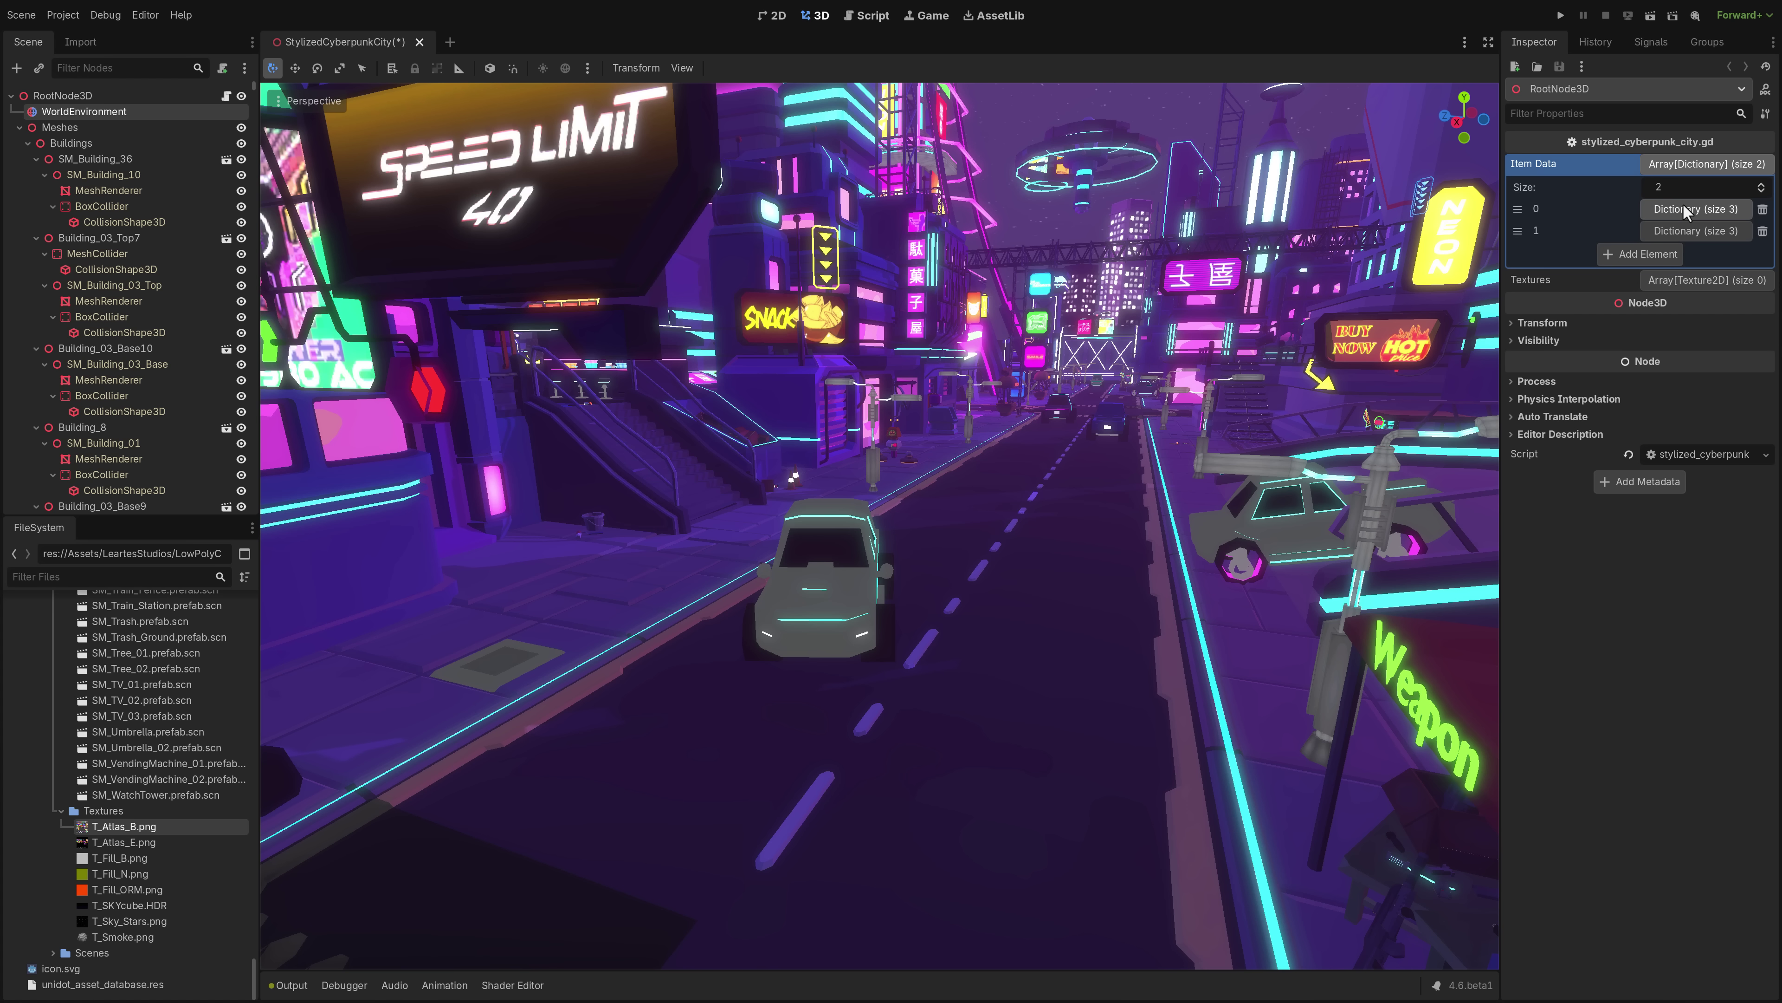
pyautogui.click(867, 16)
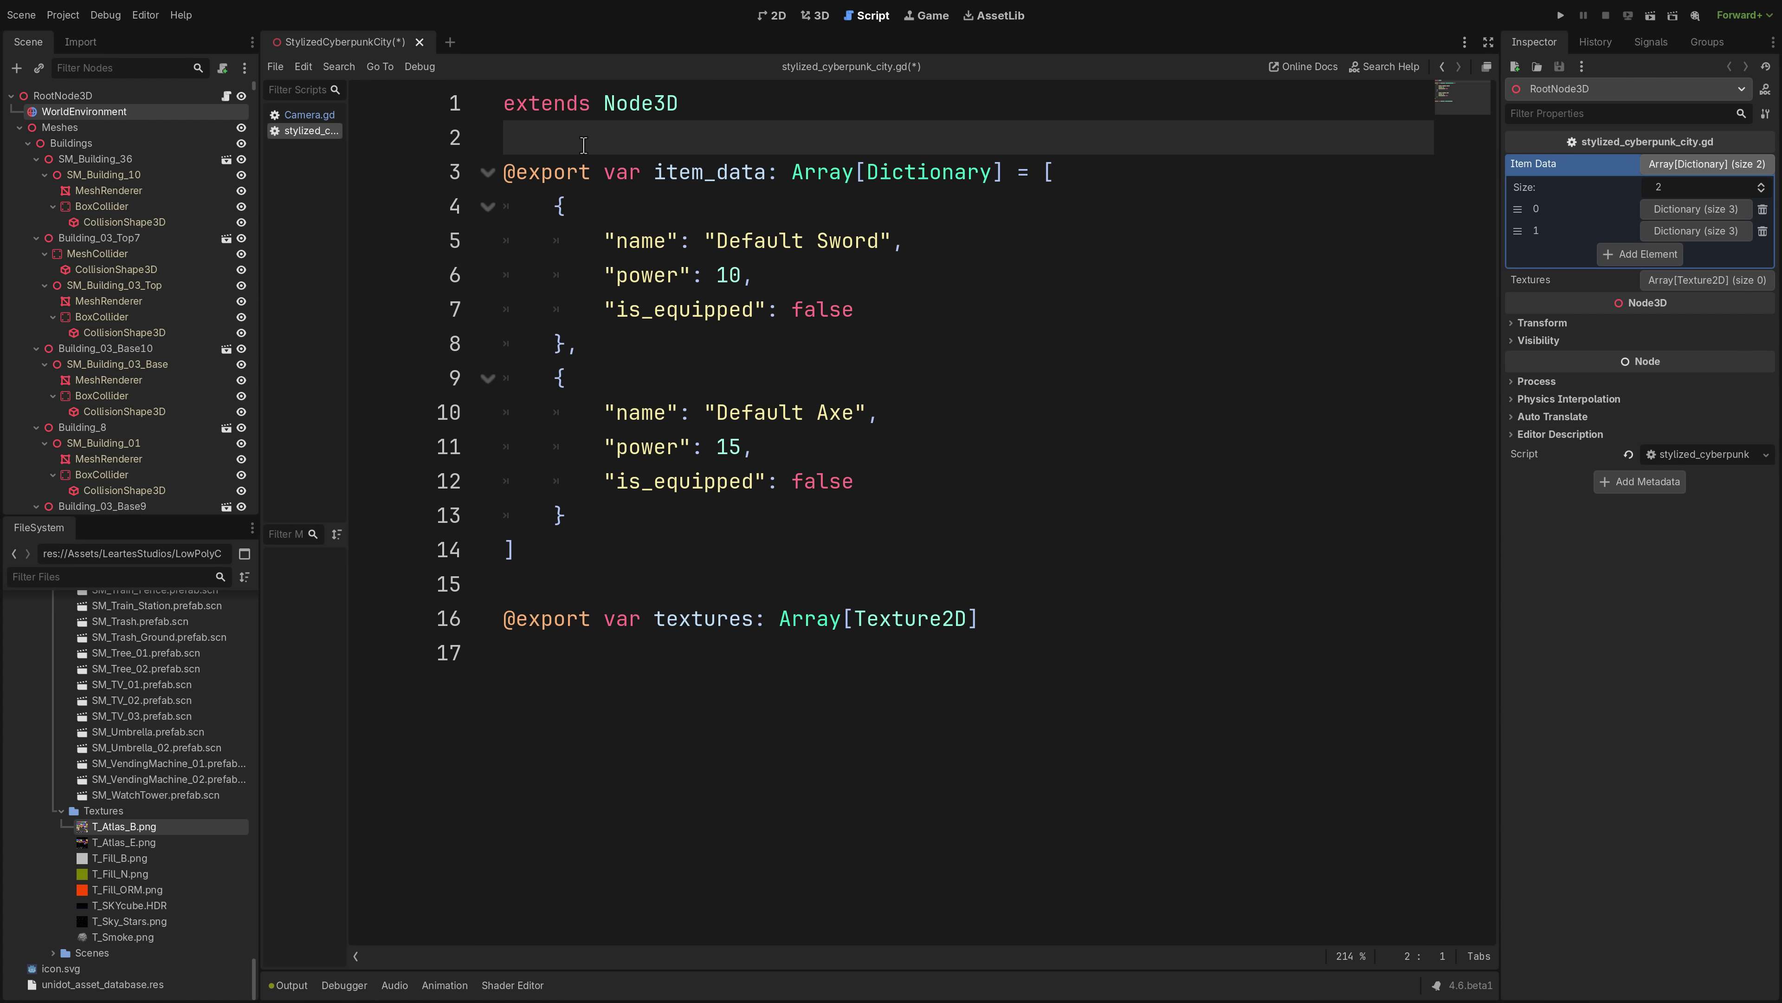
pyautogui.click(1694, 208)
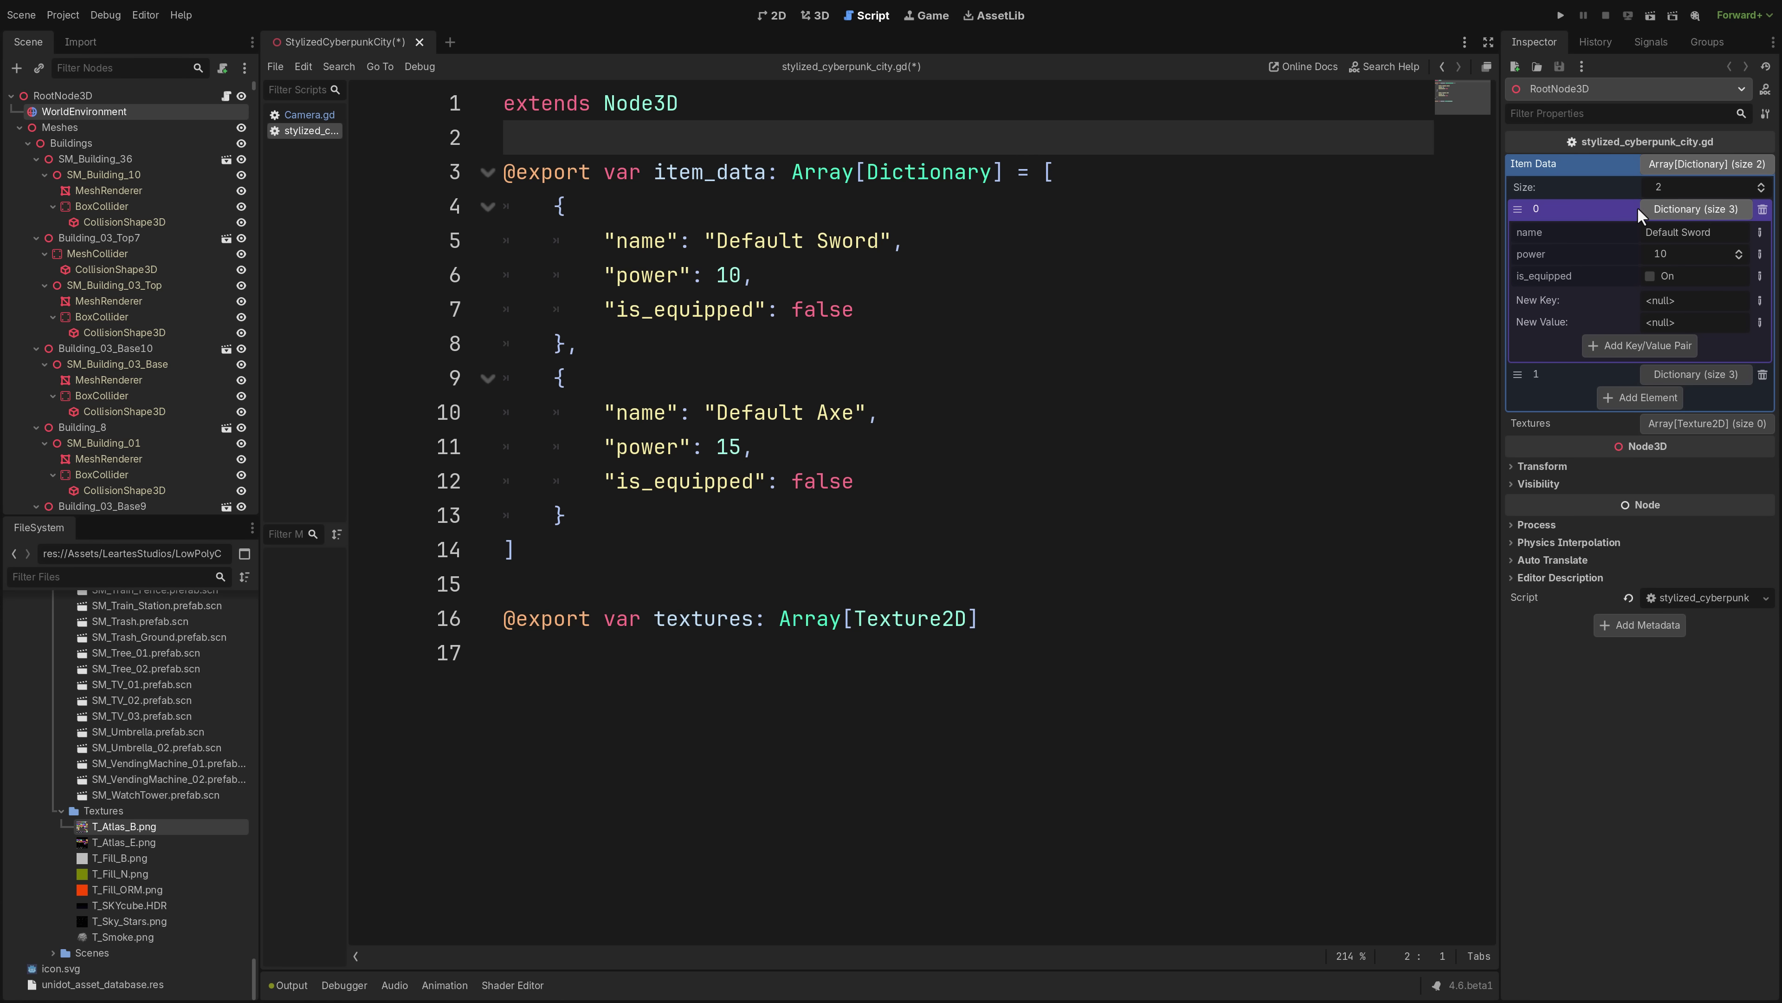
pyautogui.click(1689, 212)
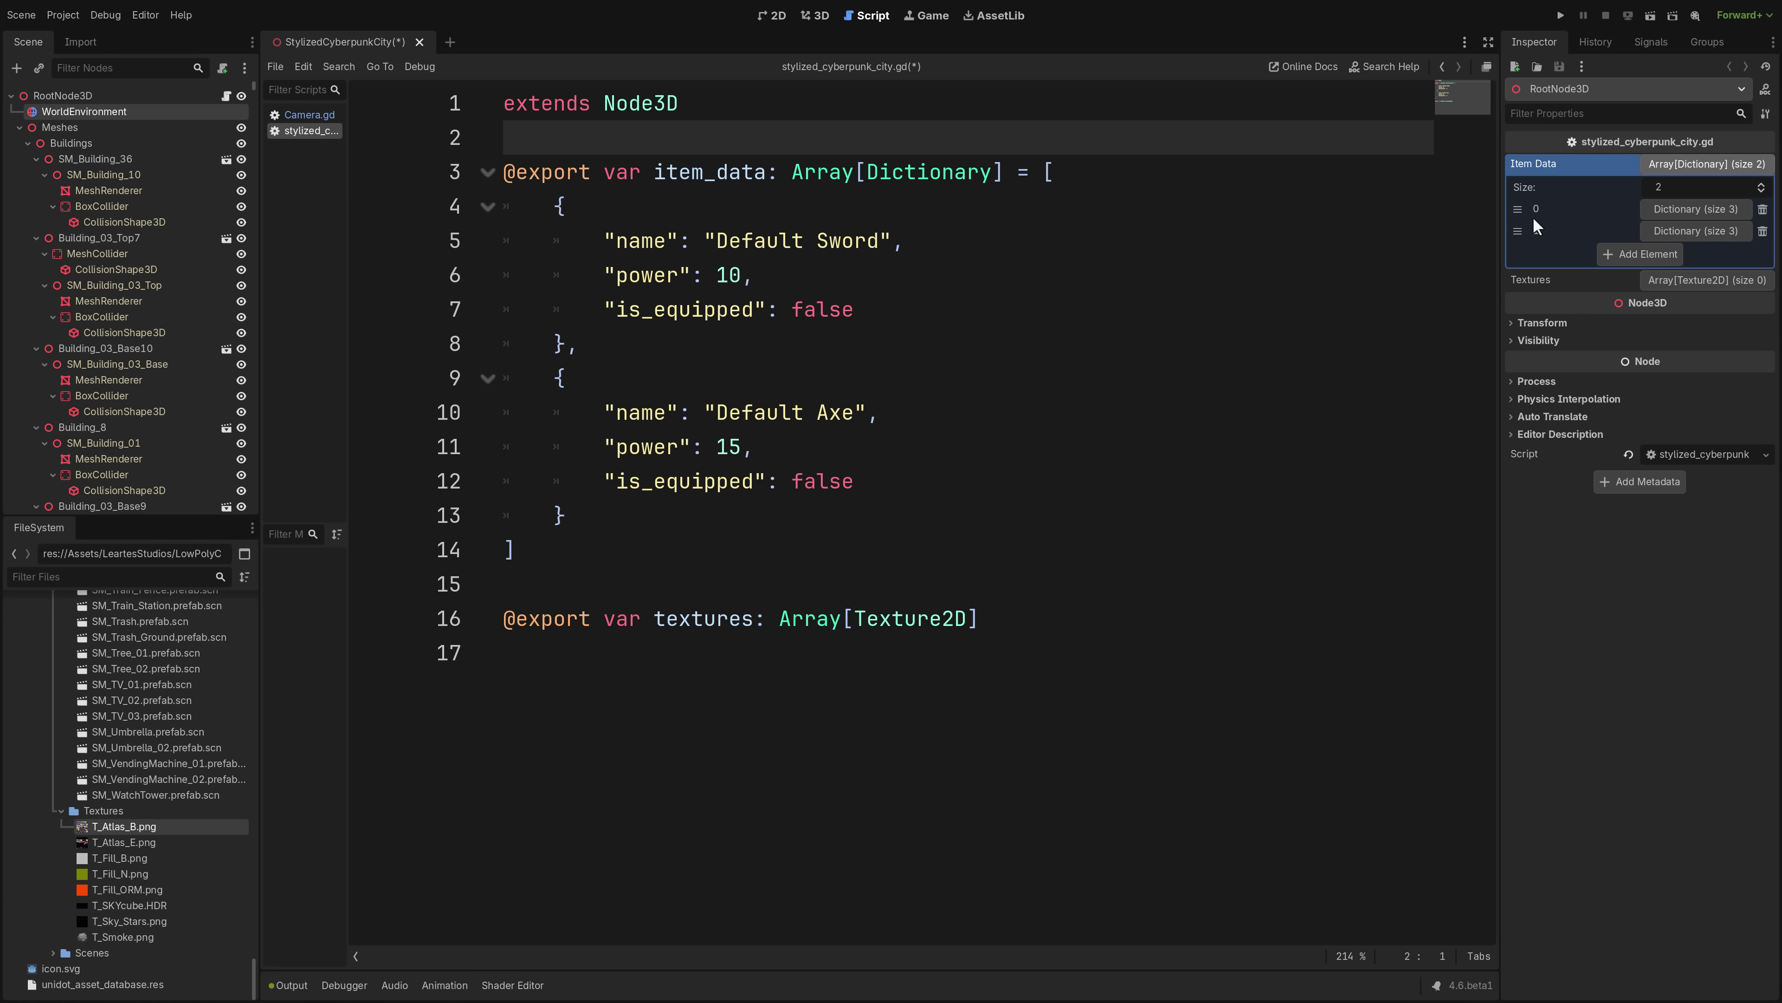
pyautogui.click(1657, 210)
pyautogui.click(1670, 377)
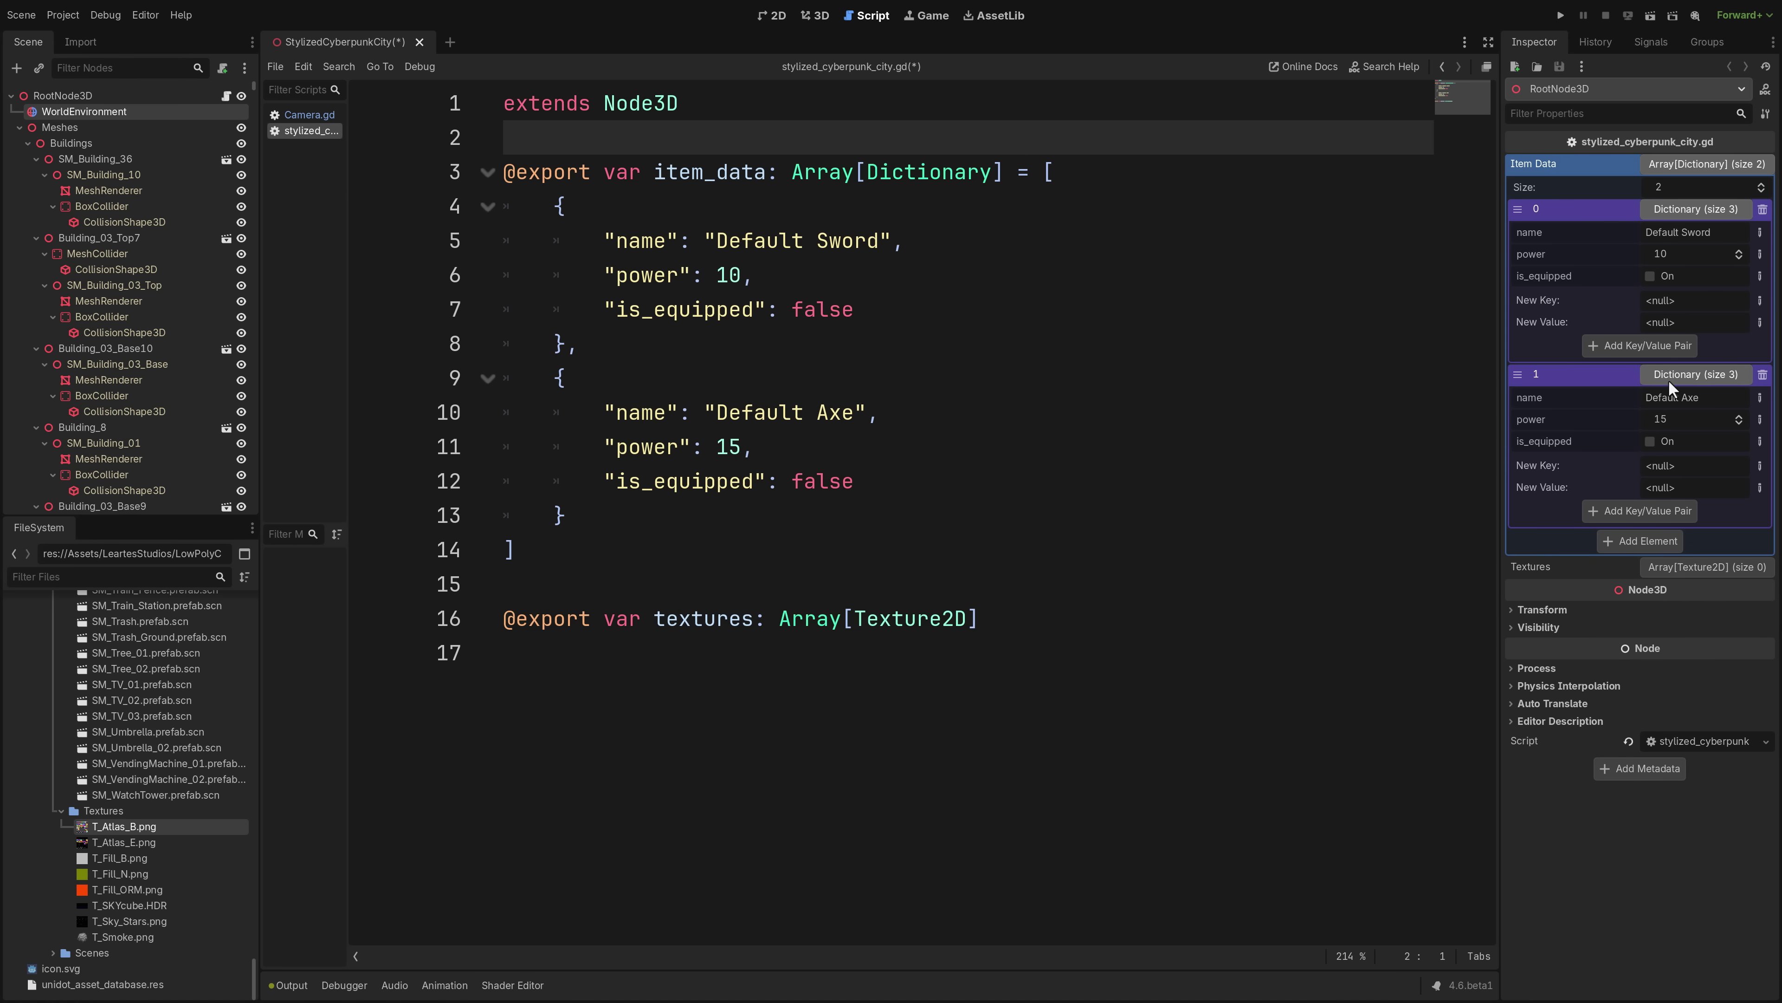
pyautogui.moveTo(1520, 214); pyautogui.dragTo(1520, 383)
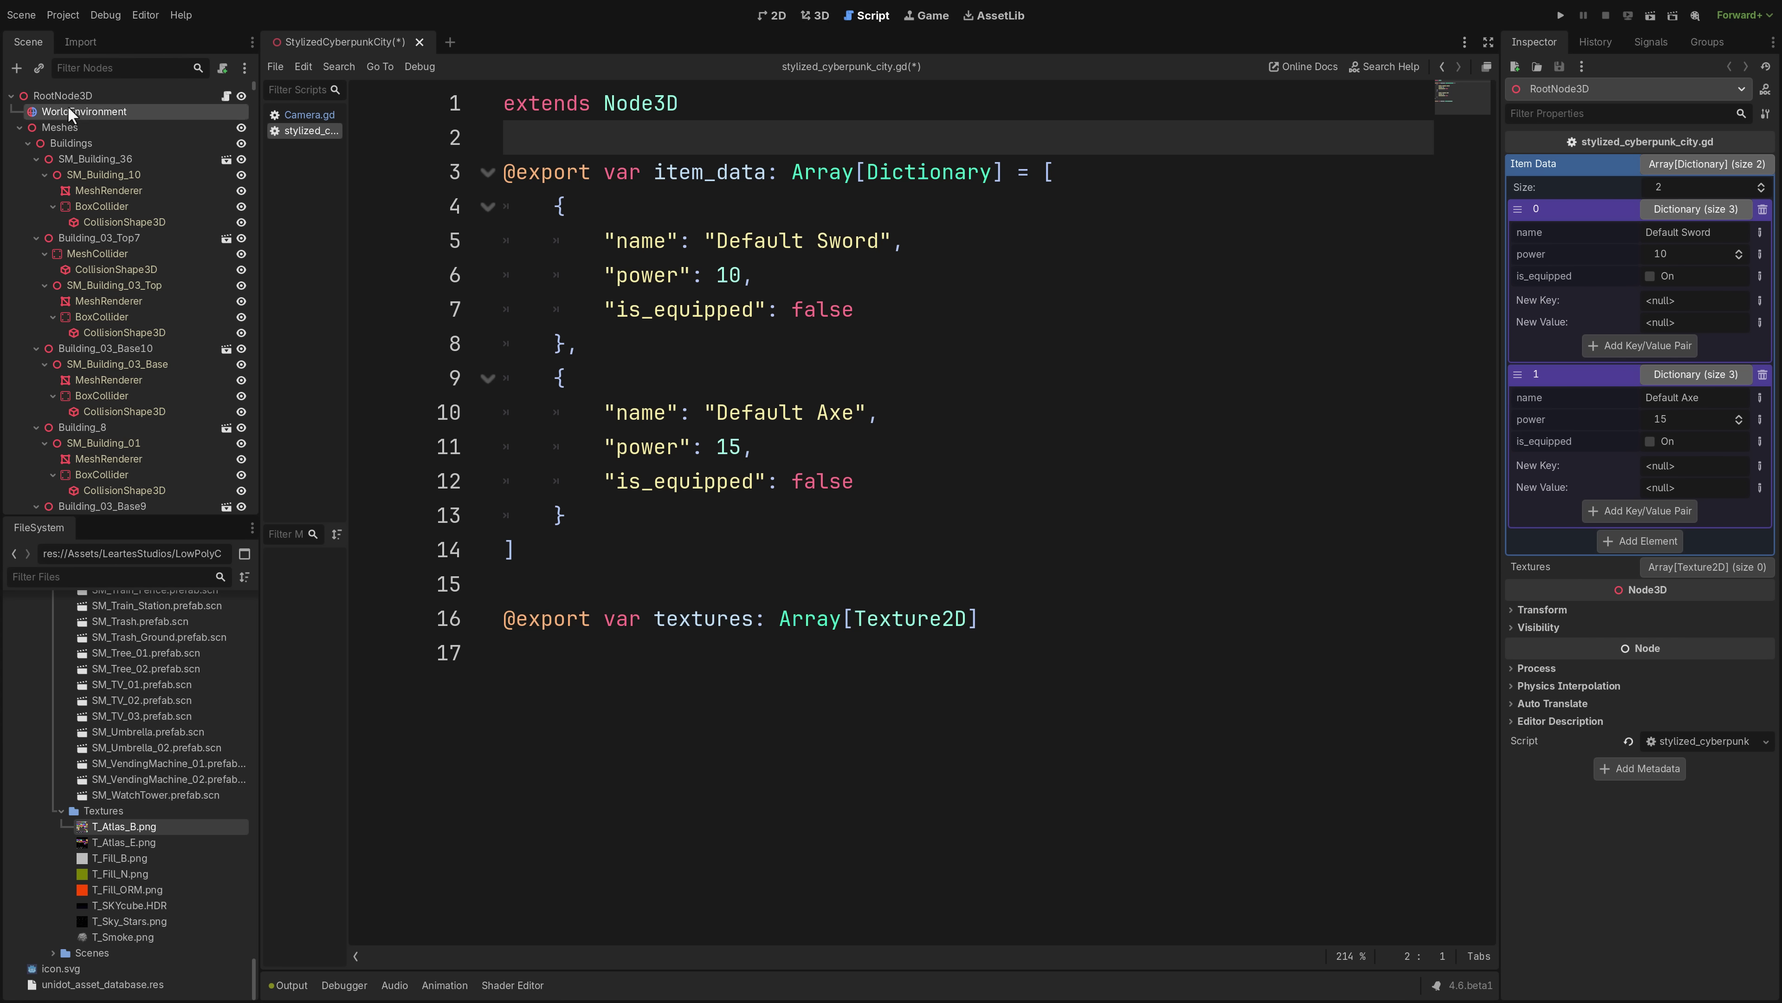
pyautogui.moveTo(56, 118); pyautogui.dragTo(522, 144)
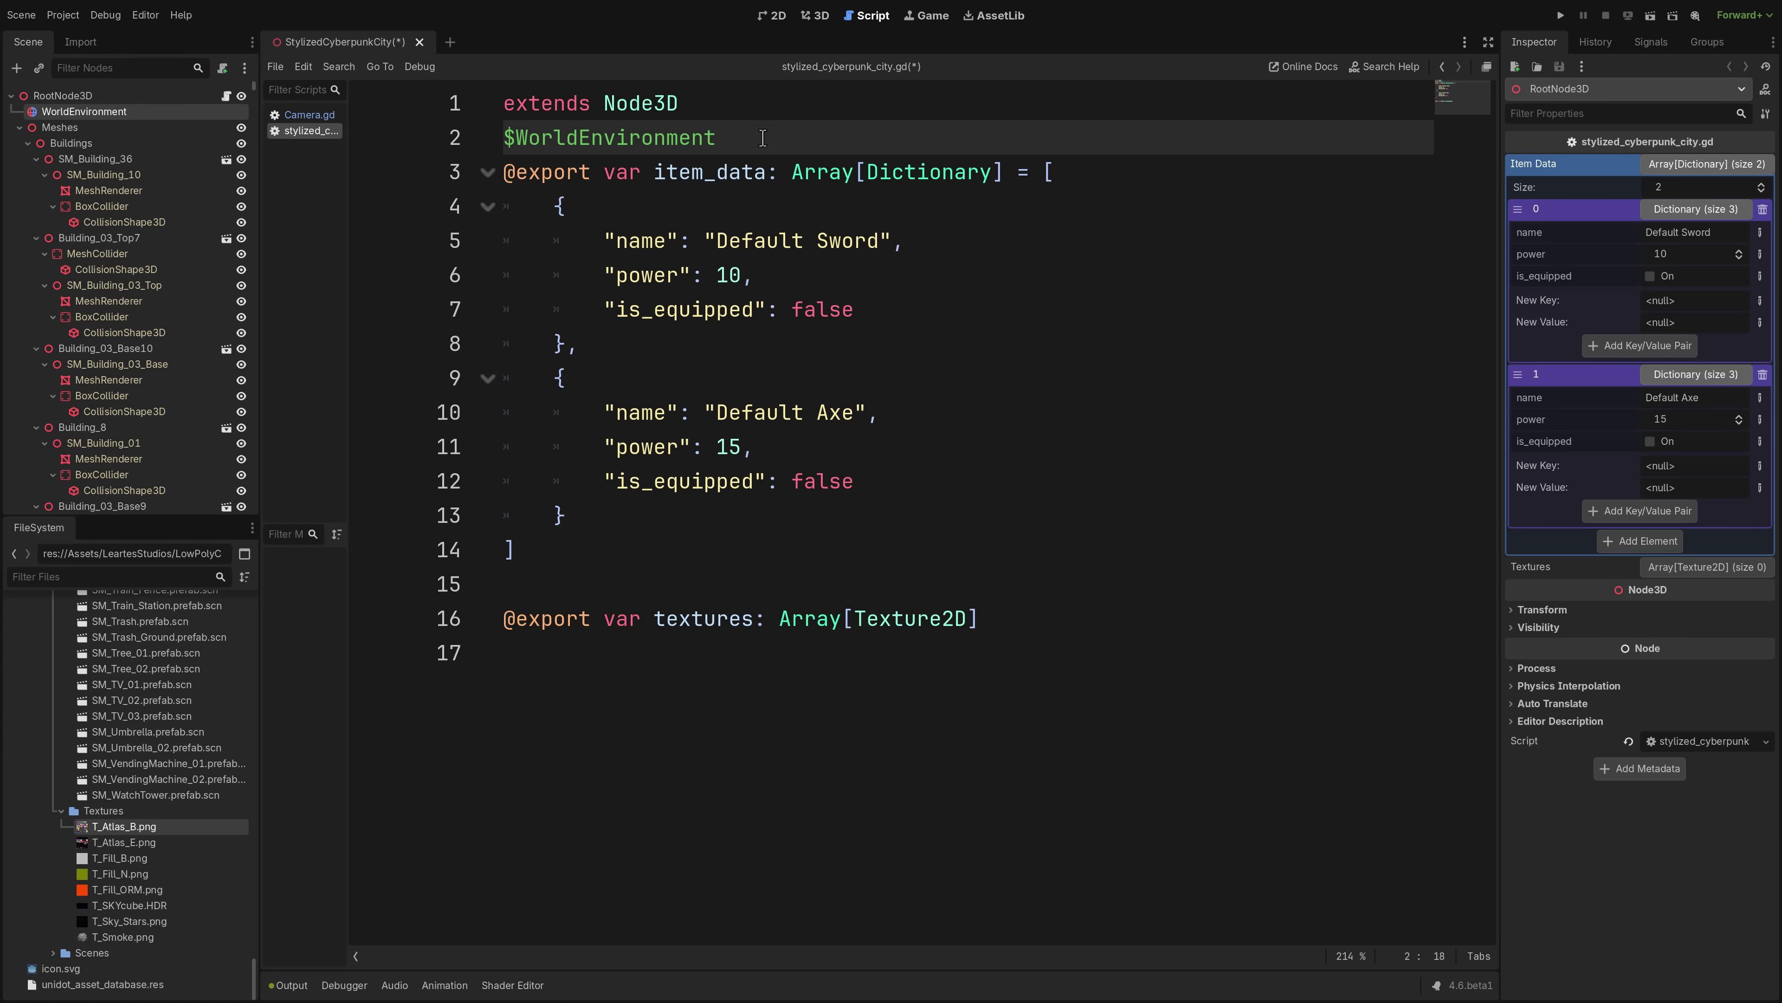
pyautogui.hotkey('ctrl', 'z')
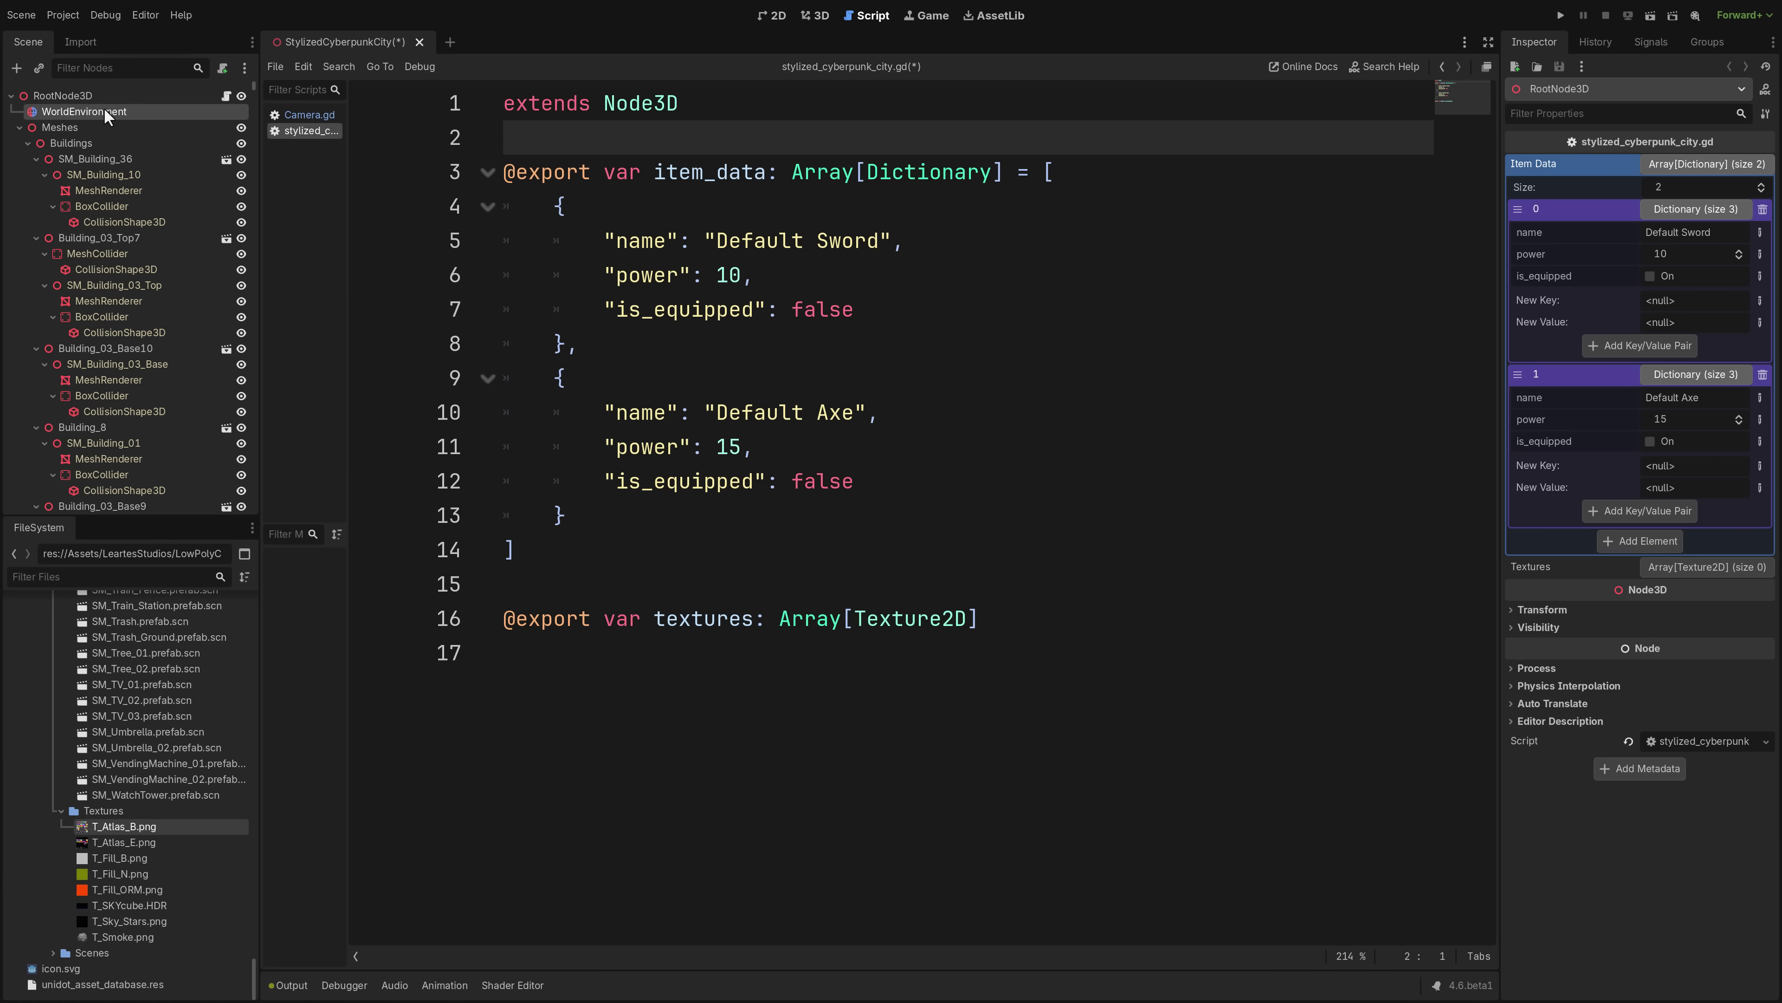
pyautogui.keyDown('ctrl'); pyautogui.moveTo(103, 107); pyautogui.dragTo(630, 149); pyautogui.keyUp('ctrl')
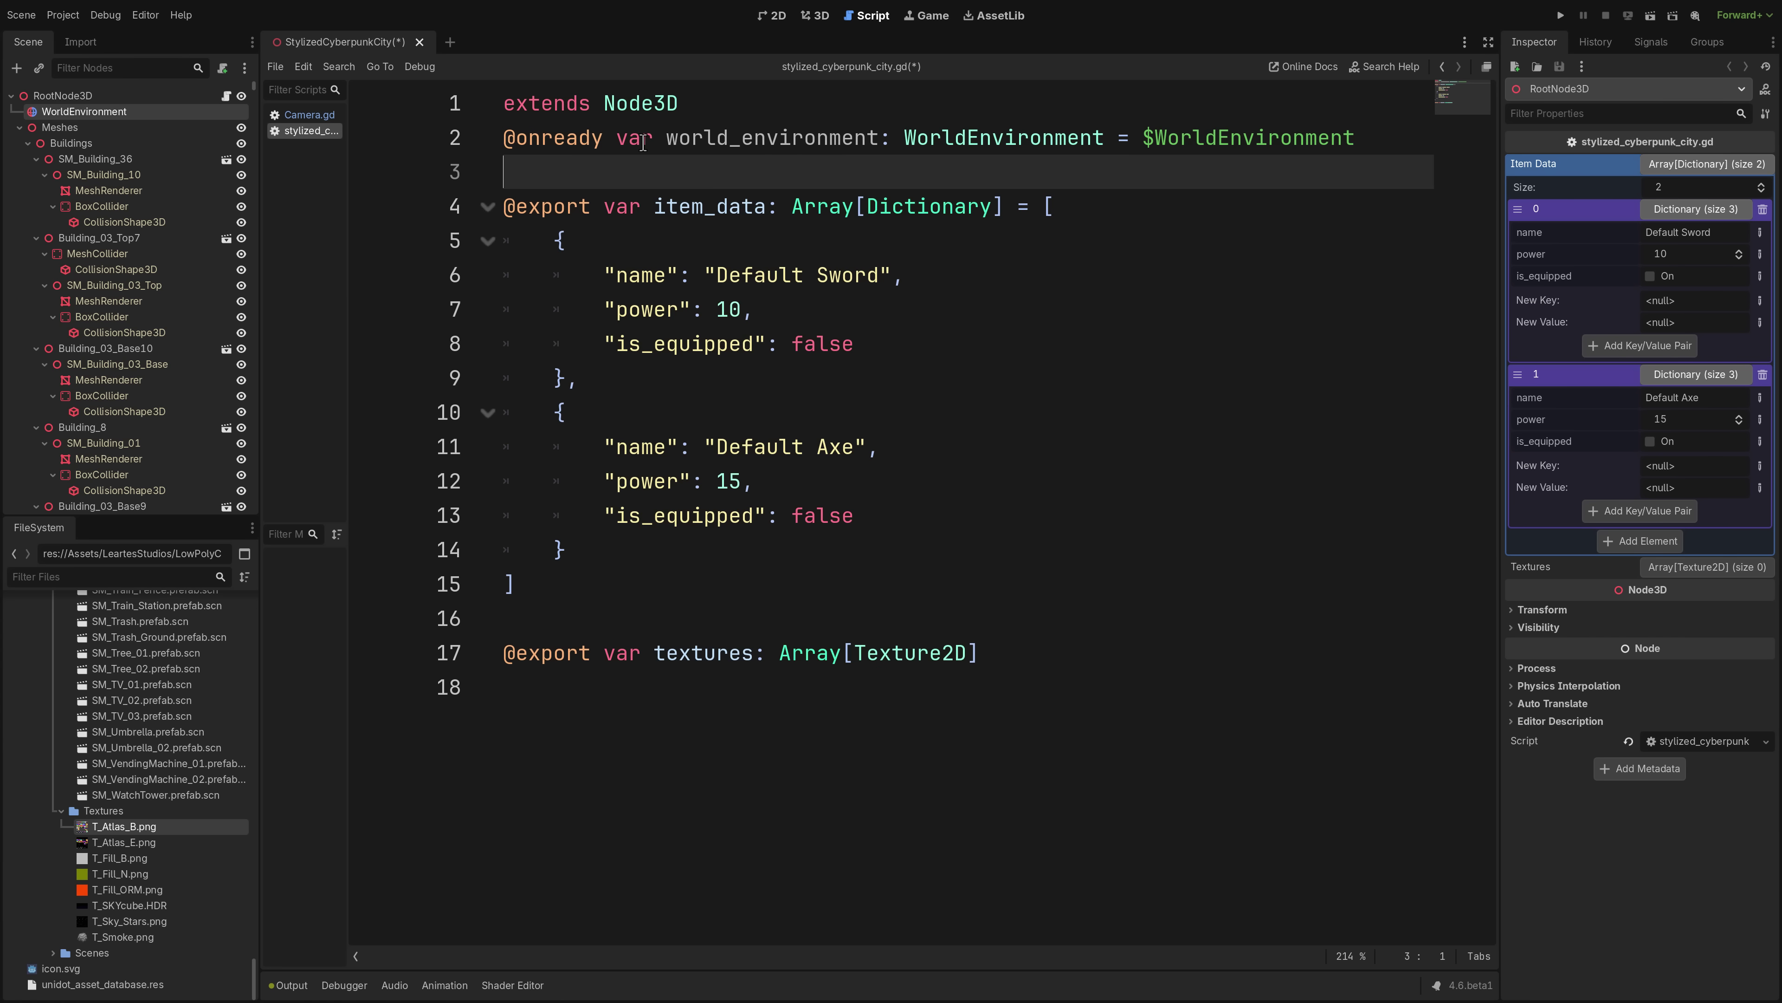
pyautogui.click(646, 138)
pyautogui.hotkey('ctrl', 'z')
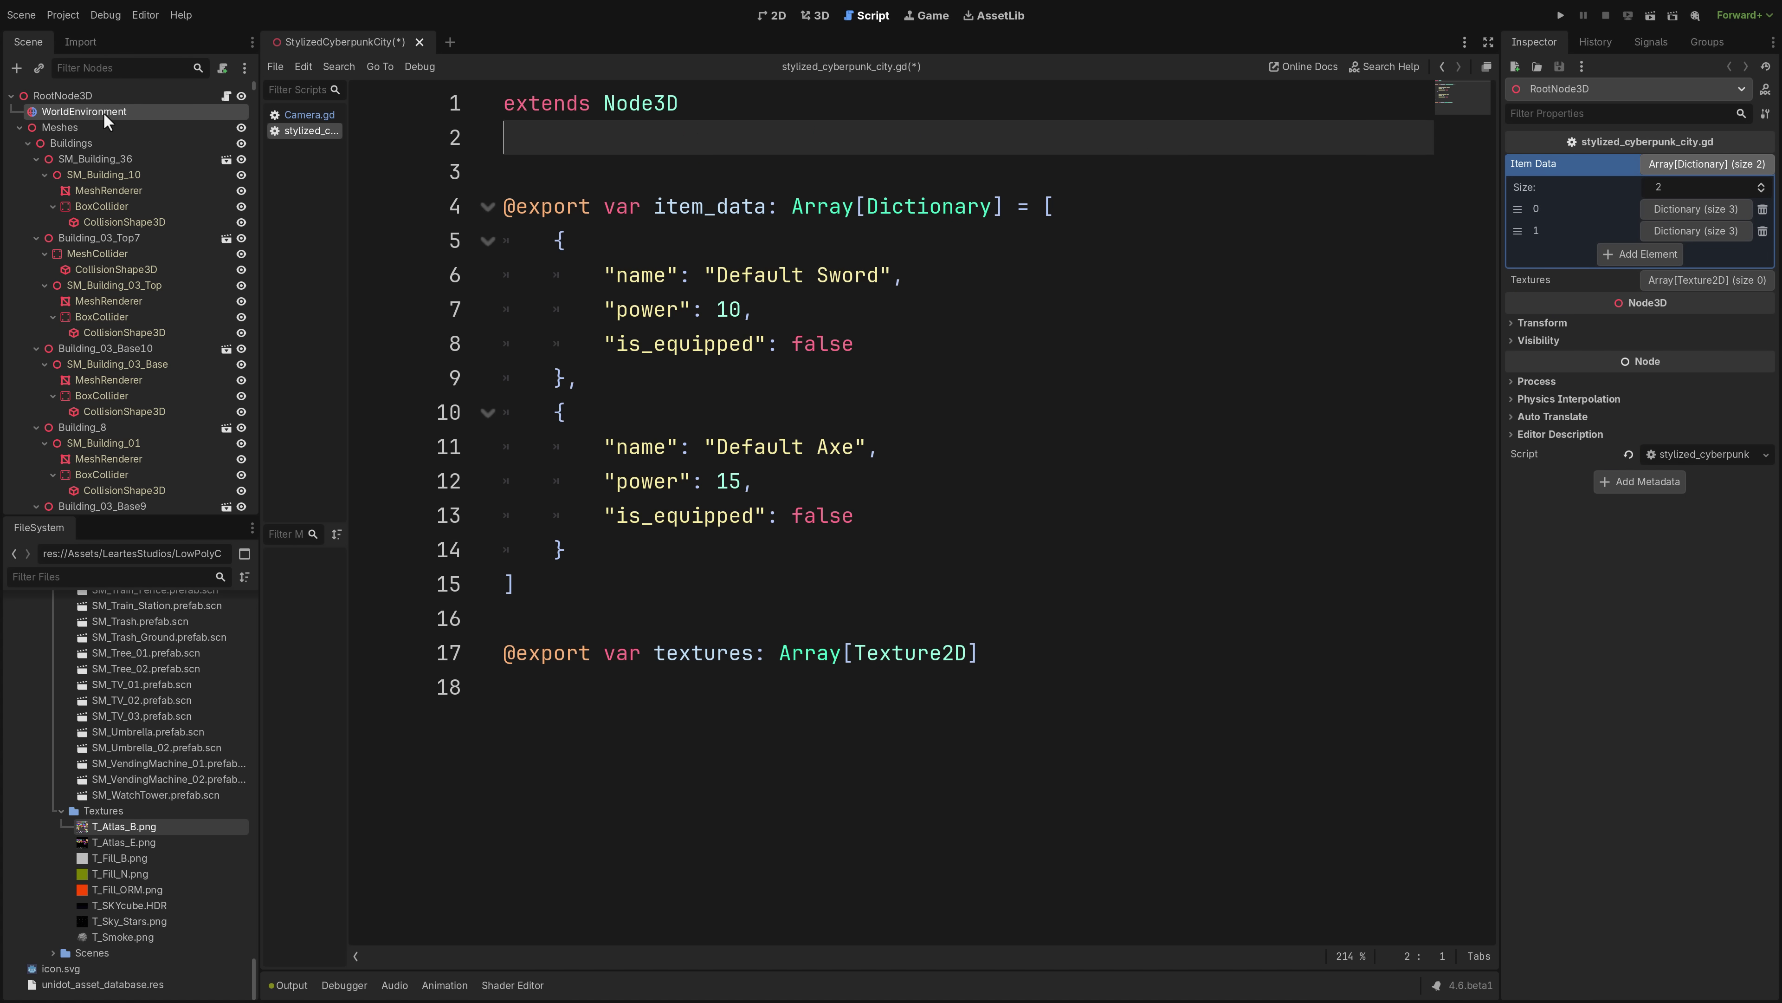
pyautogui.keyDown('ctrl'); pyautogui.keyDown('shift'); pyautogui.moveTo(103, 112); pyautogui.dragTo(554, 148); pyautogui.keyUp('shift'); pyautogui.keyUp('ctrl')
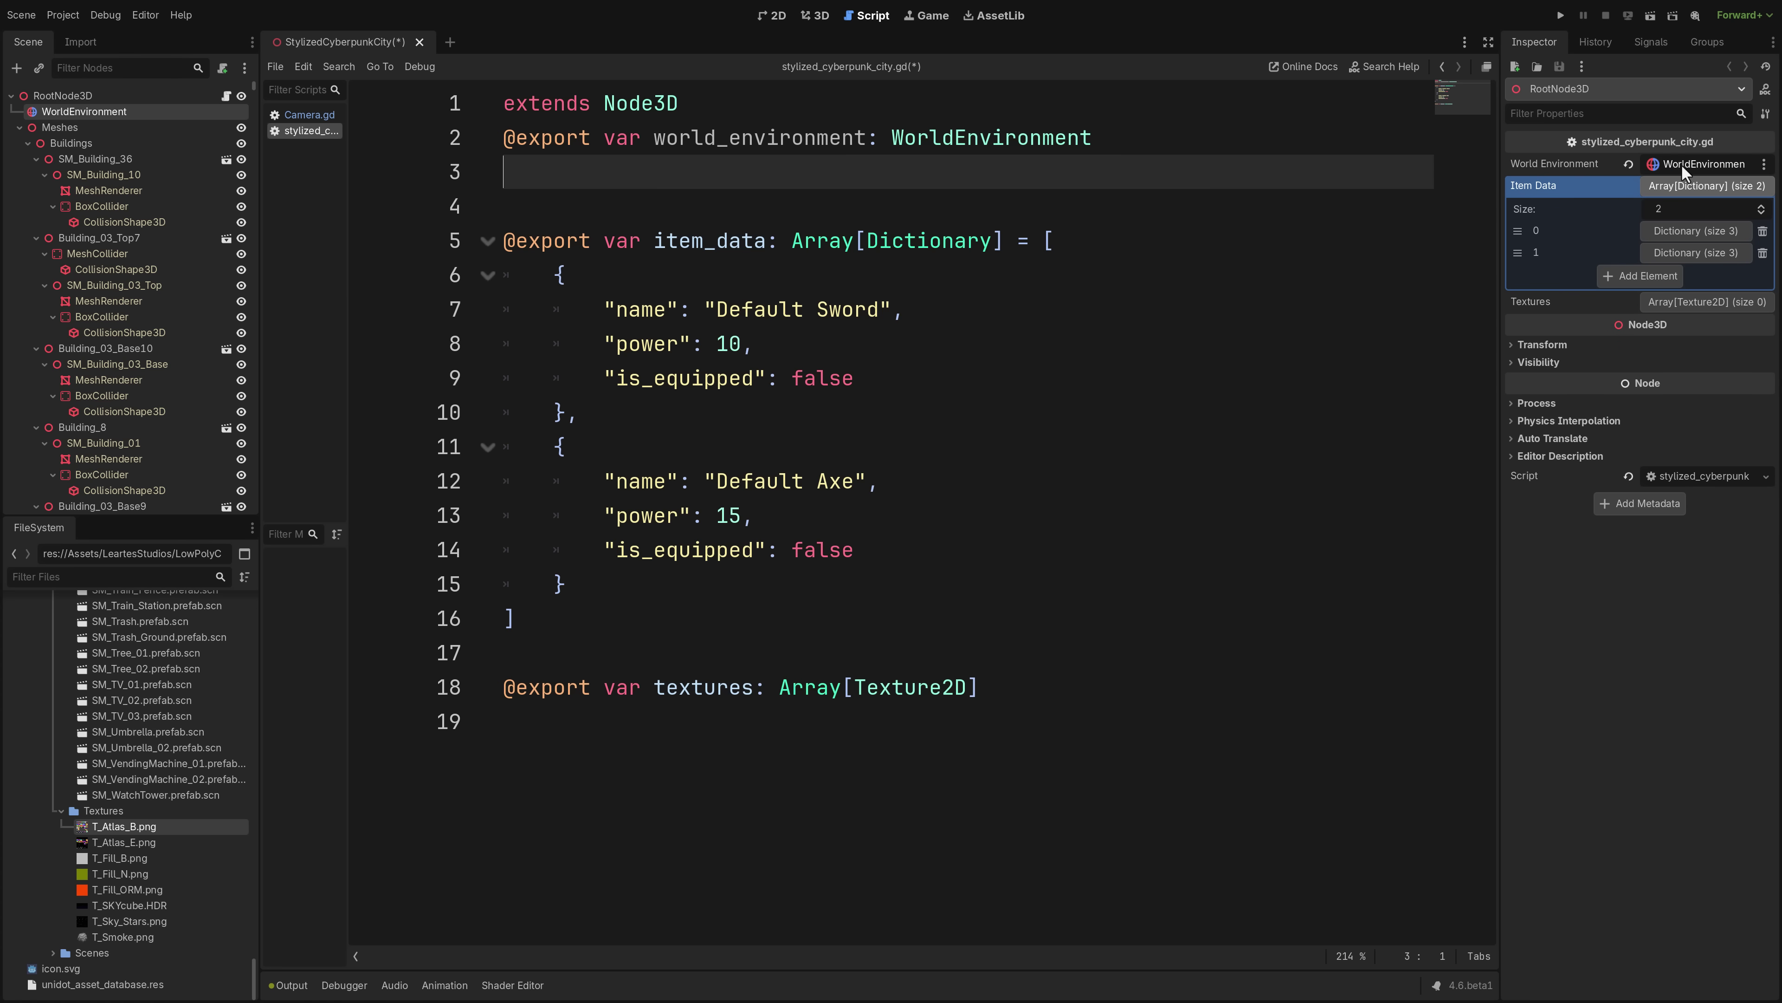
pyautogui.click(1196, 138)
pyautogui.hotkey('shift', 'Home')
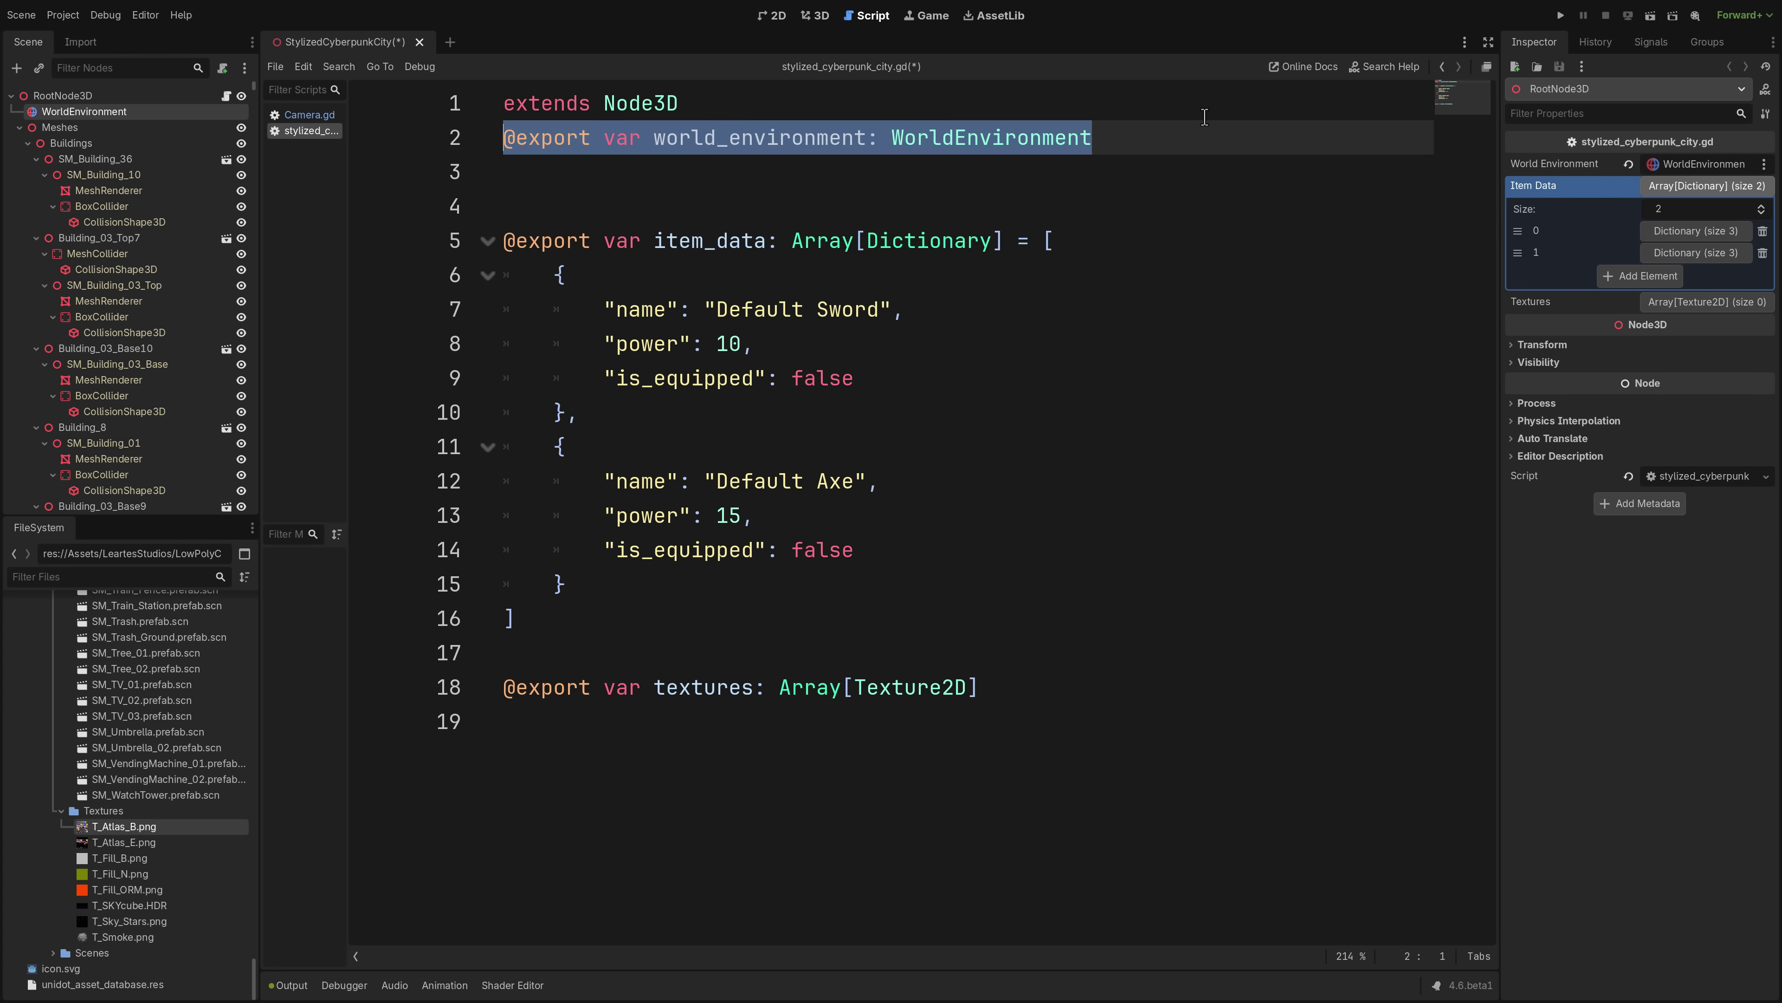
pyautogui.press('BackSpace')
pyautogui.press('Delete')
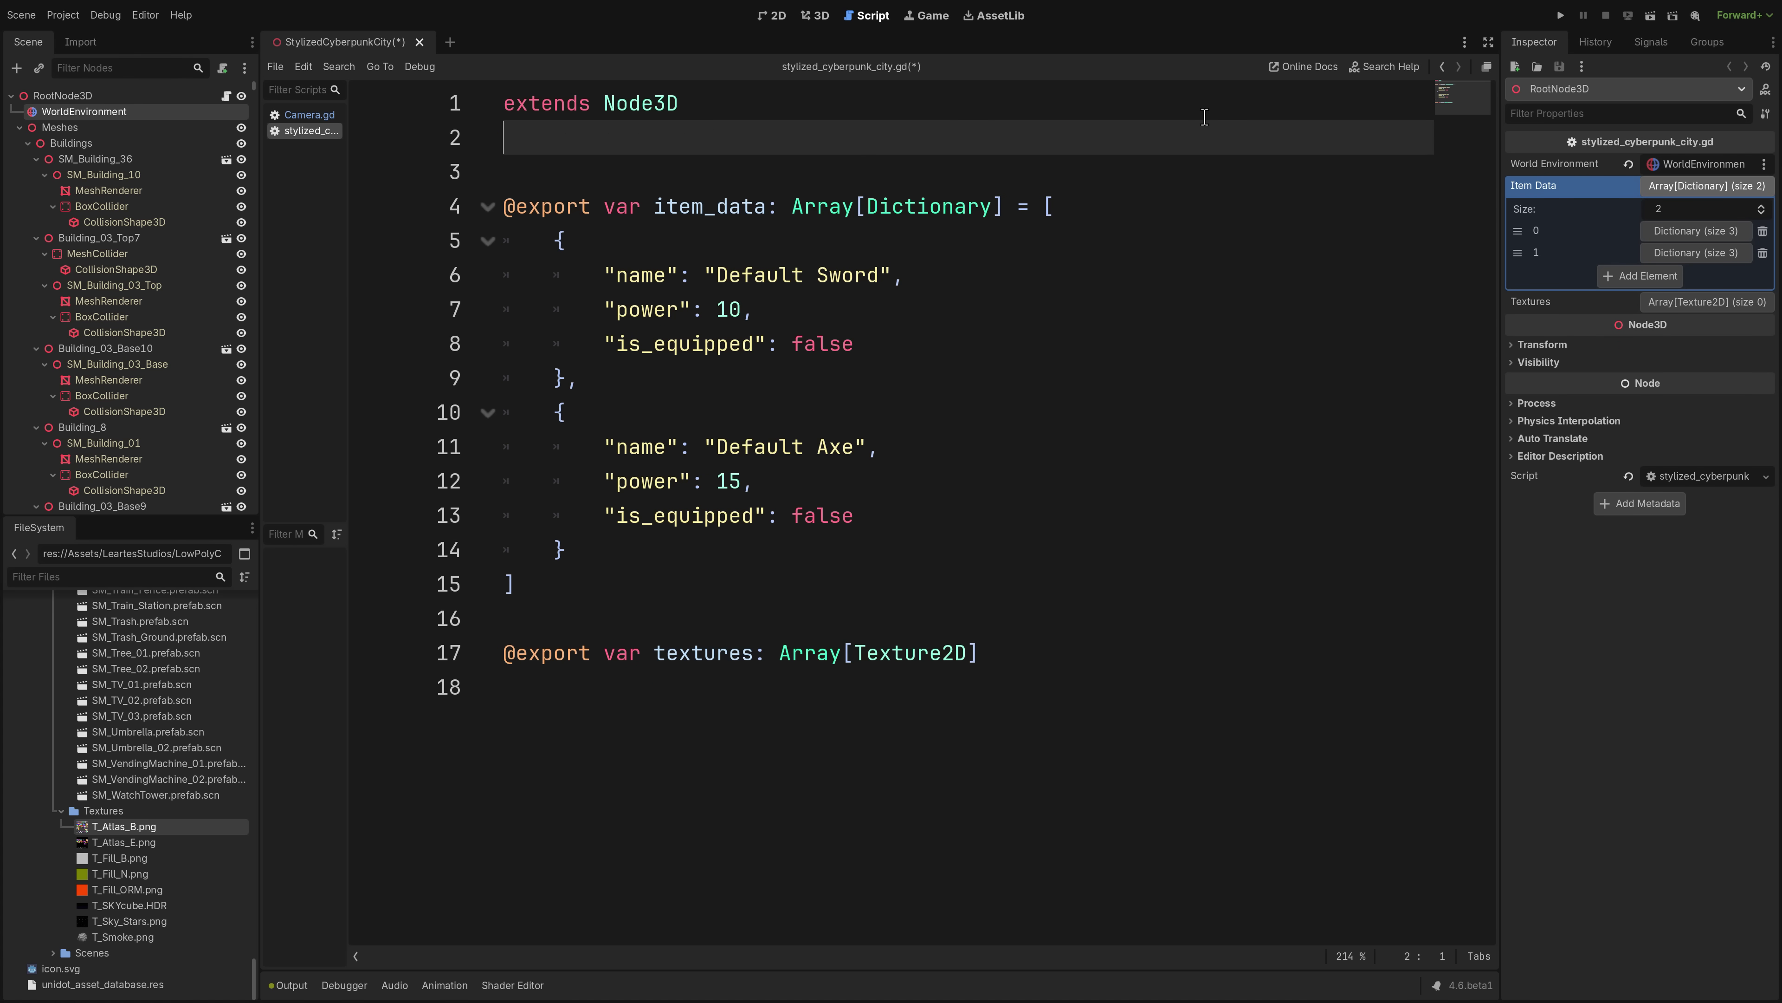
# Return to the 3D scene and rotate the car mesh in the middle of the street about its vertical axis.
pyautogui.click(824, 18)
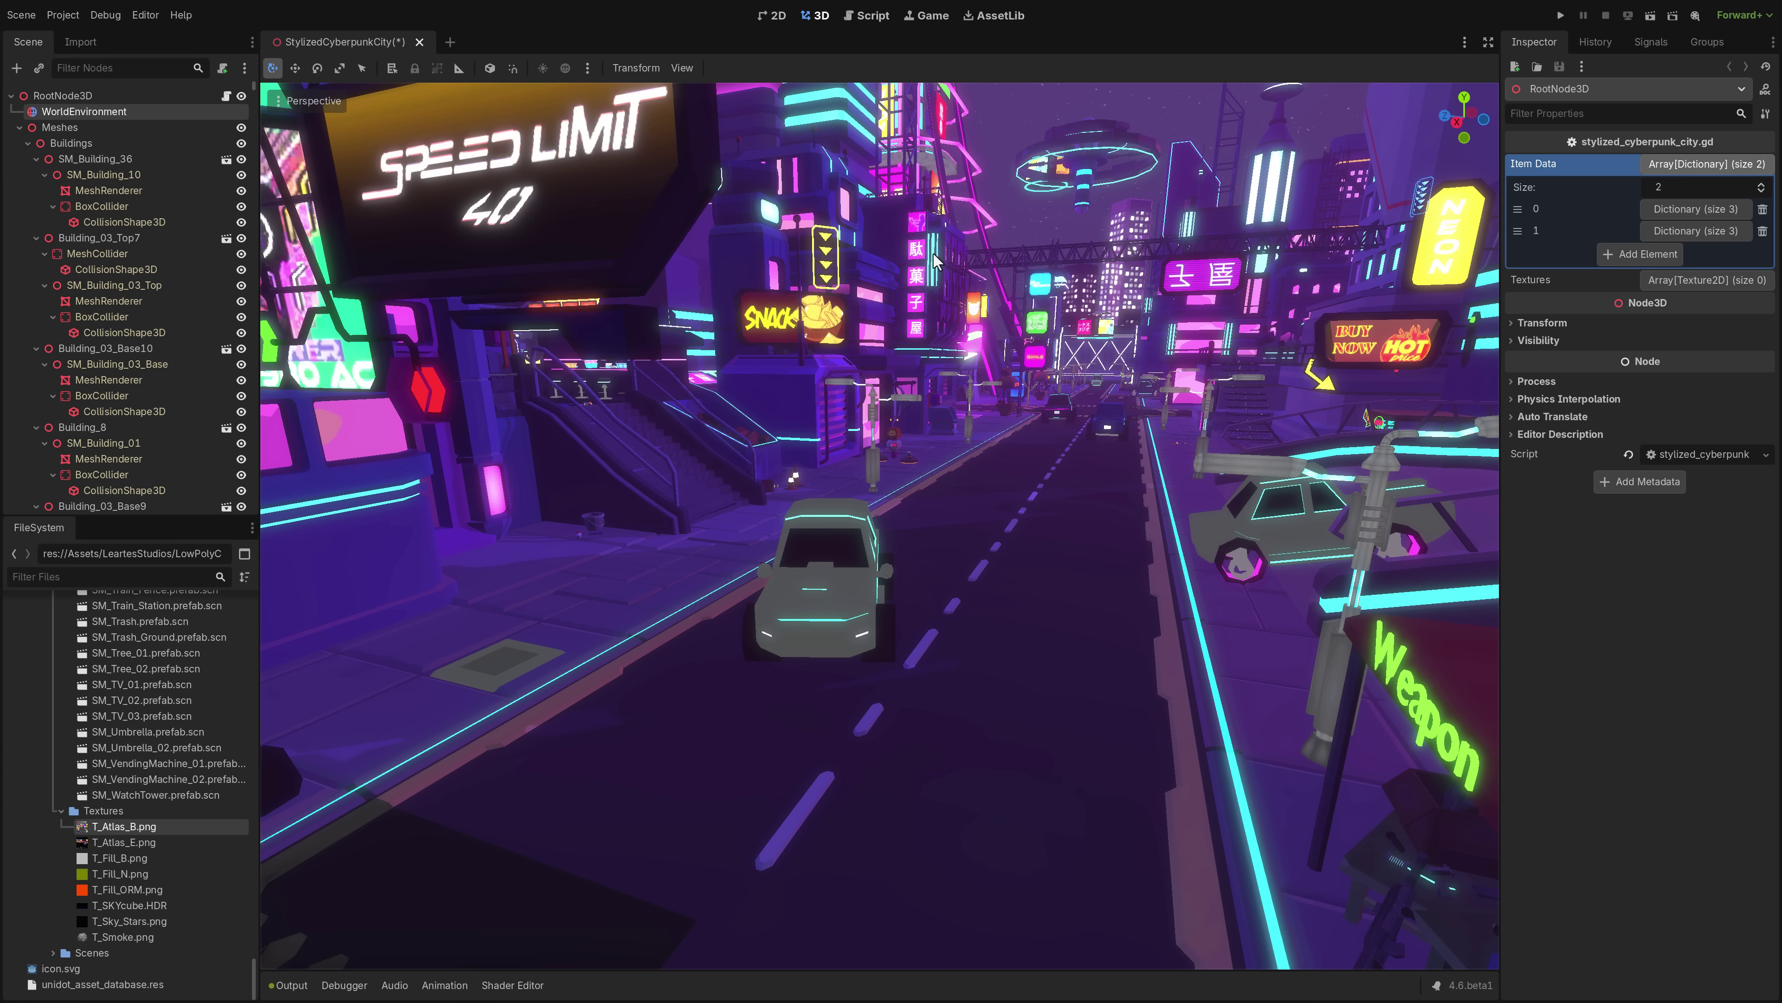
pyautogui.click(835, 572)
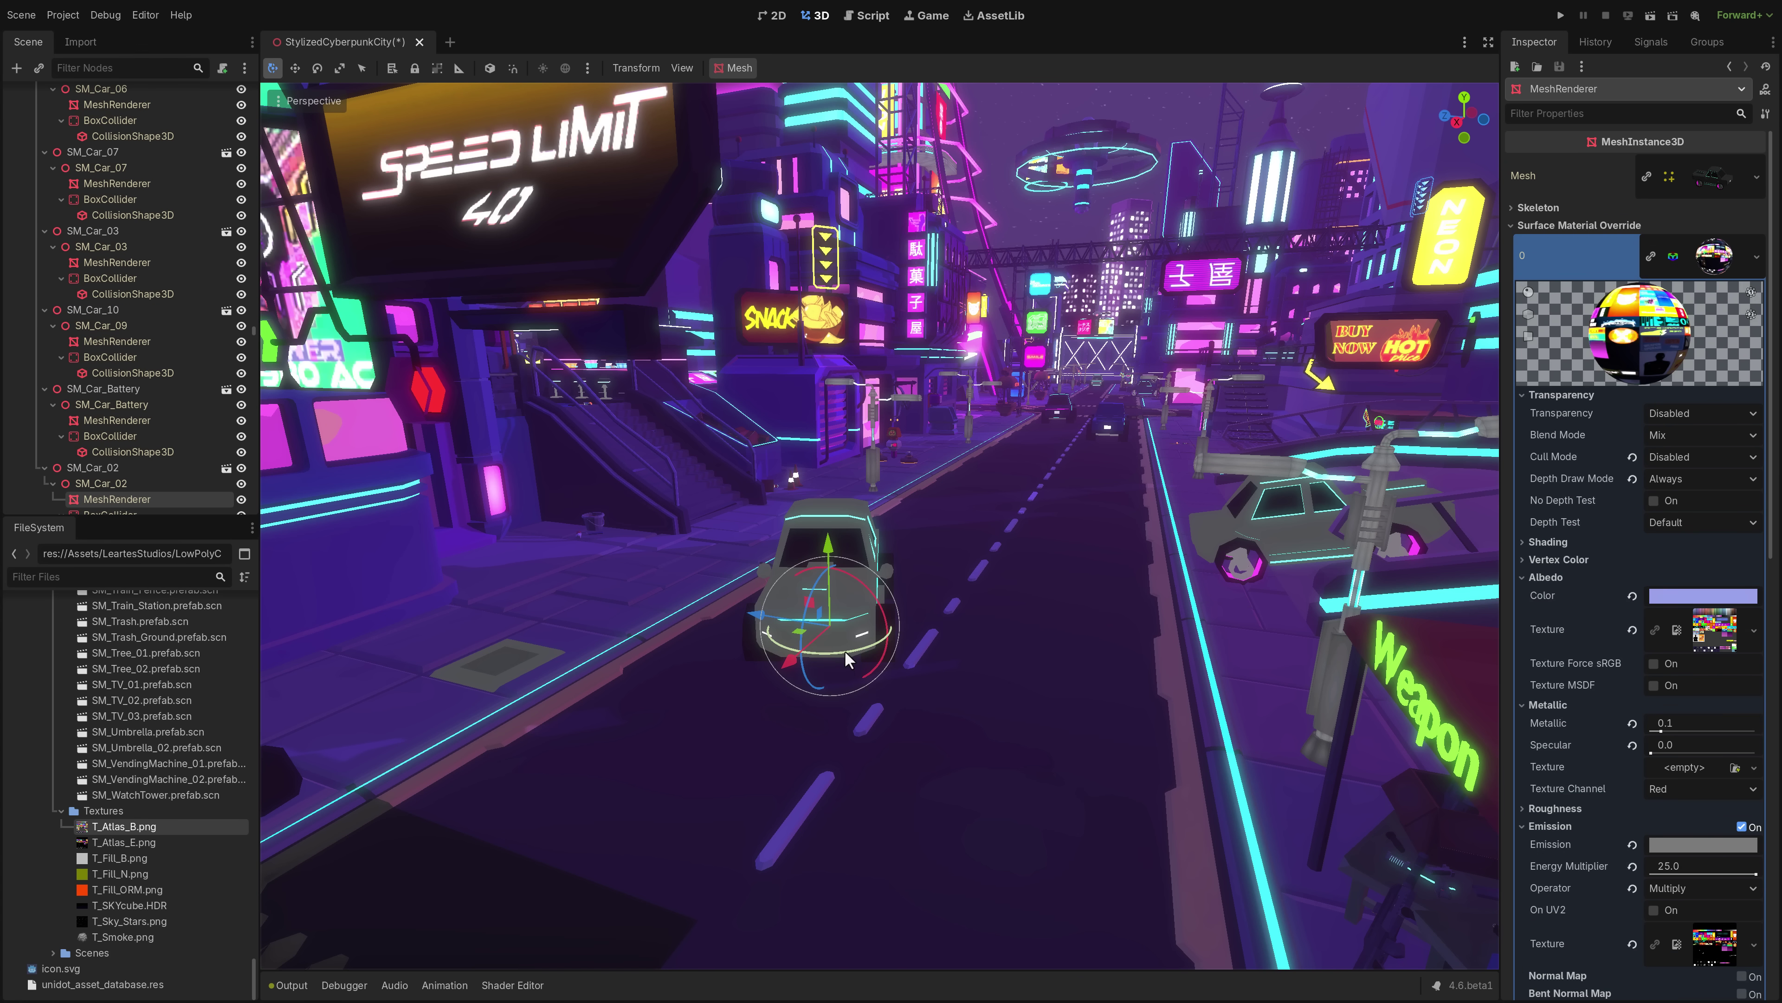
pyautogui.moveTo(847, 660); pyautogui.dragTo(909, 631)
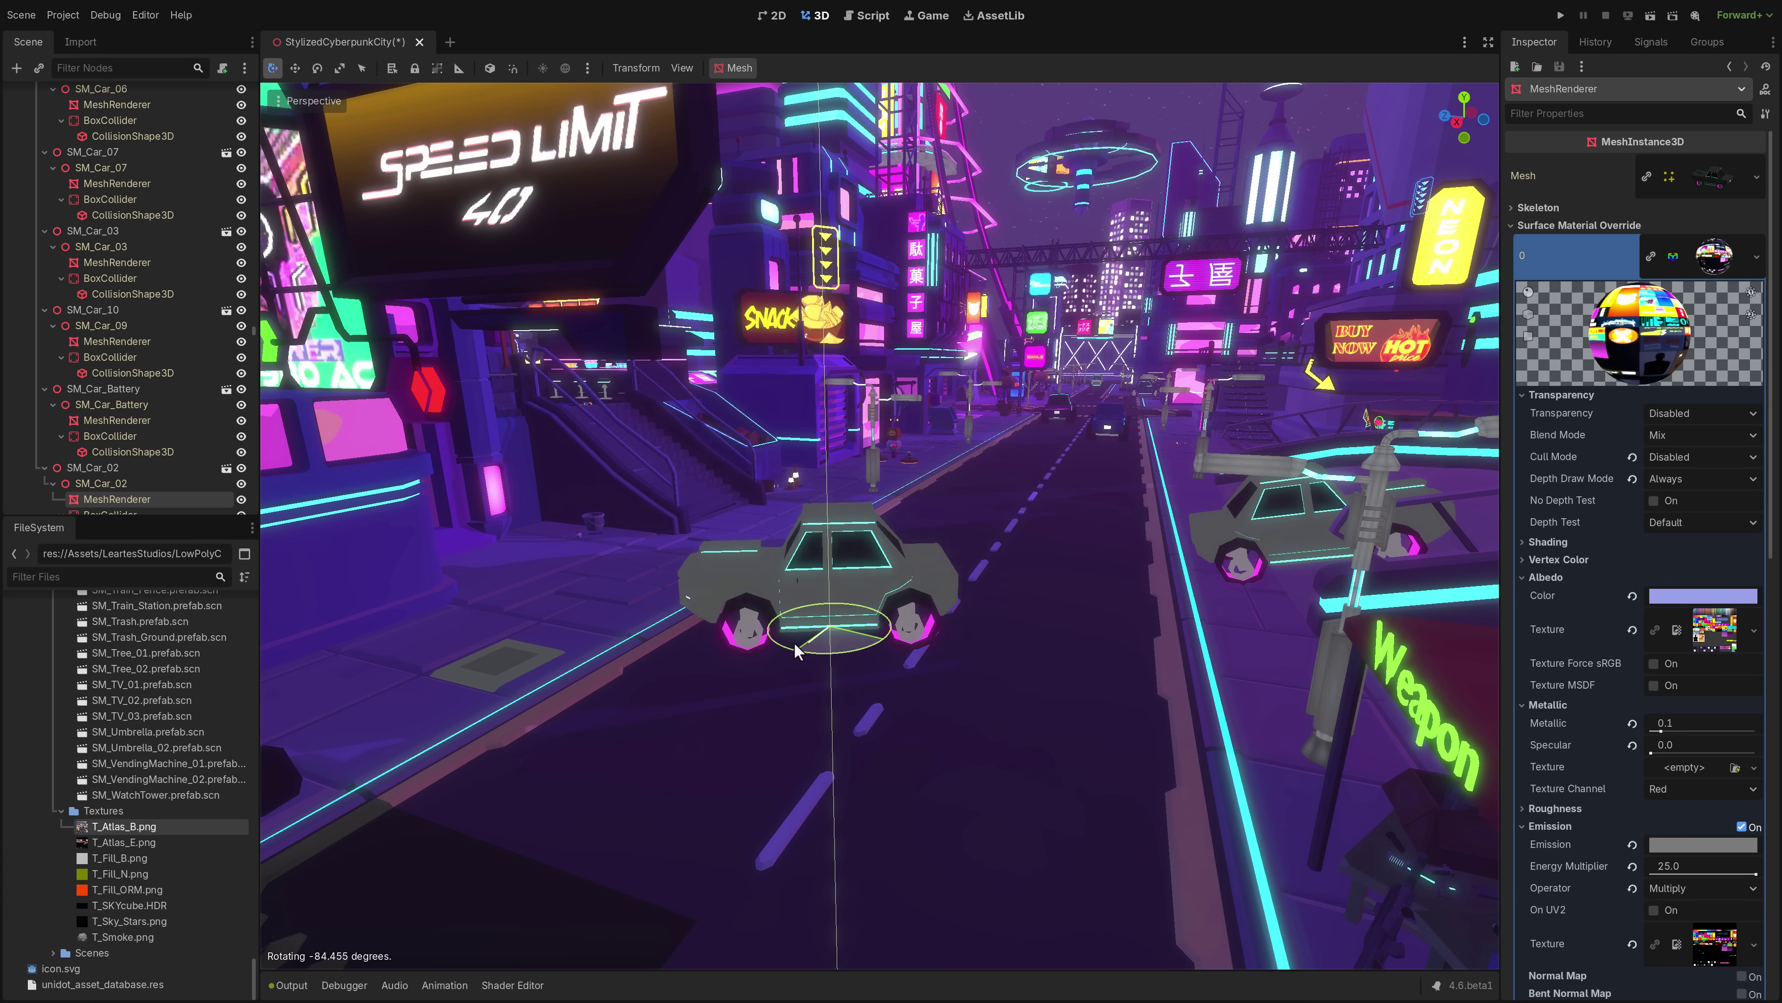
pyautogui.moveTo(795, 651)
pyautogui.mouseDown()
pyautogui.moveTo(814, 653)
pyautogui.moveTo(494, 873)
pyautogui.moveTo(344, 938)
pyautogui.moveTo(334, 964)
pyautogui.moveTo(818, 677)
pyautogui.moveTo(705, 536)
pyautogui.moveTo(761, 674)
pyautogui.moveTo(807, 681)
pyautogui.moveTo(815, 663)
pyautogui.mouseUp()
# Survey the whole city from above and come back to the rotated car on the street.
pyautogui.moveTo(815, 663); pyautogui.dragTo(840, 602, button='right')
pyautogui.scroll(2, 867, 541)
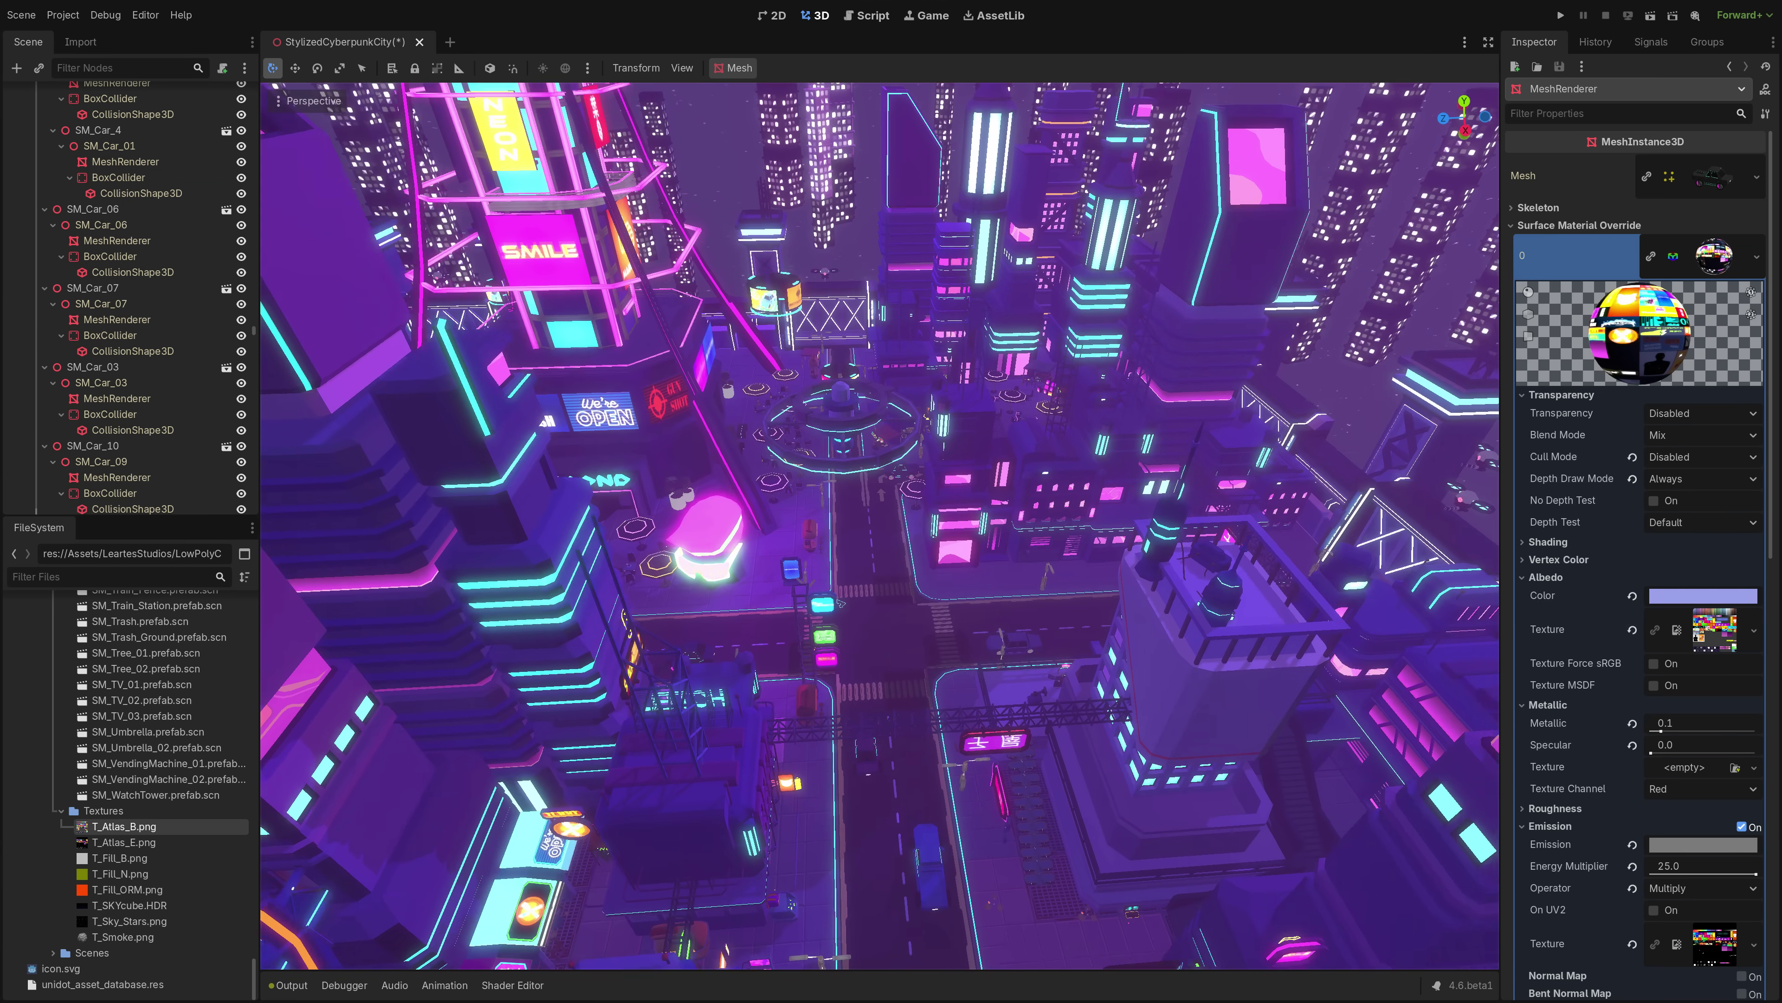
pyautogui.scroll(-3, 840, 602)
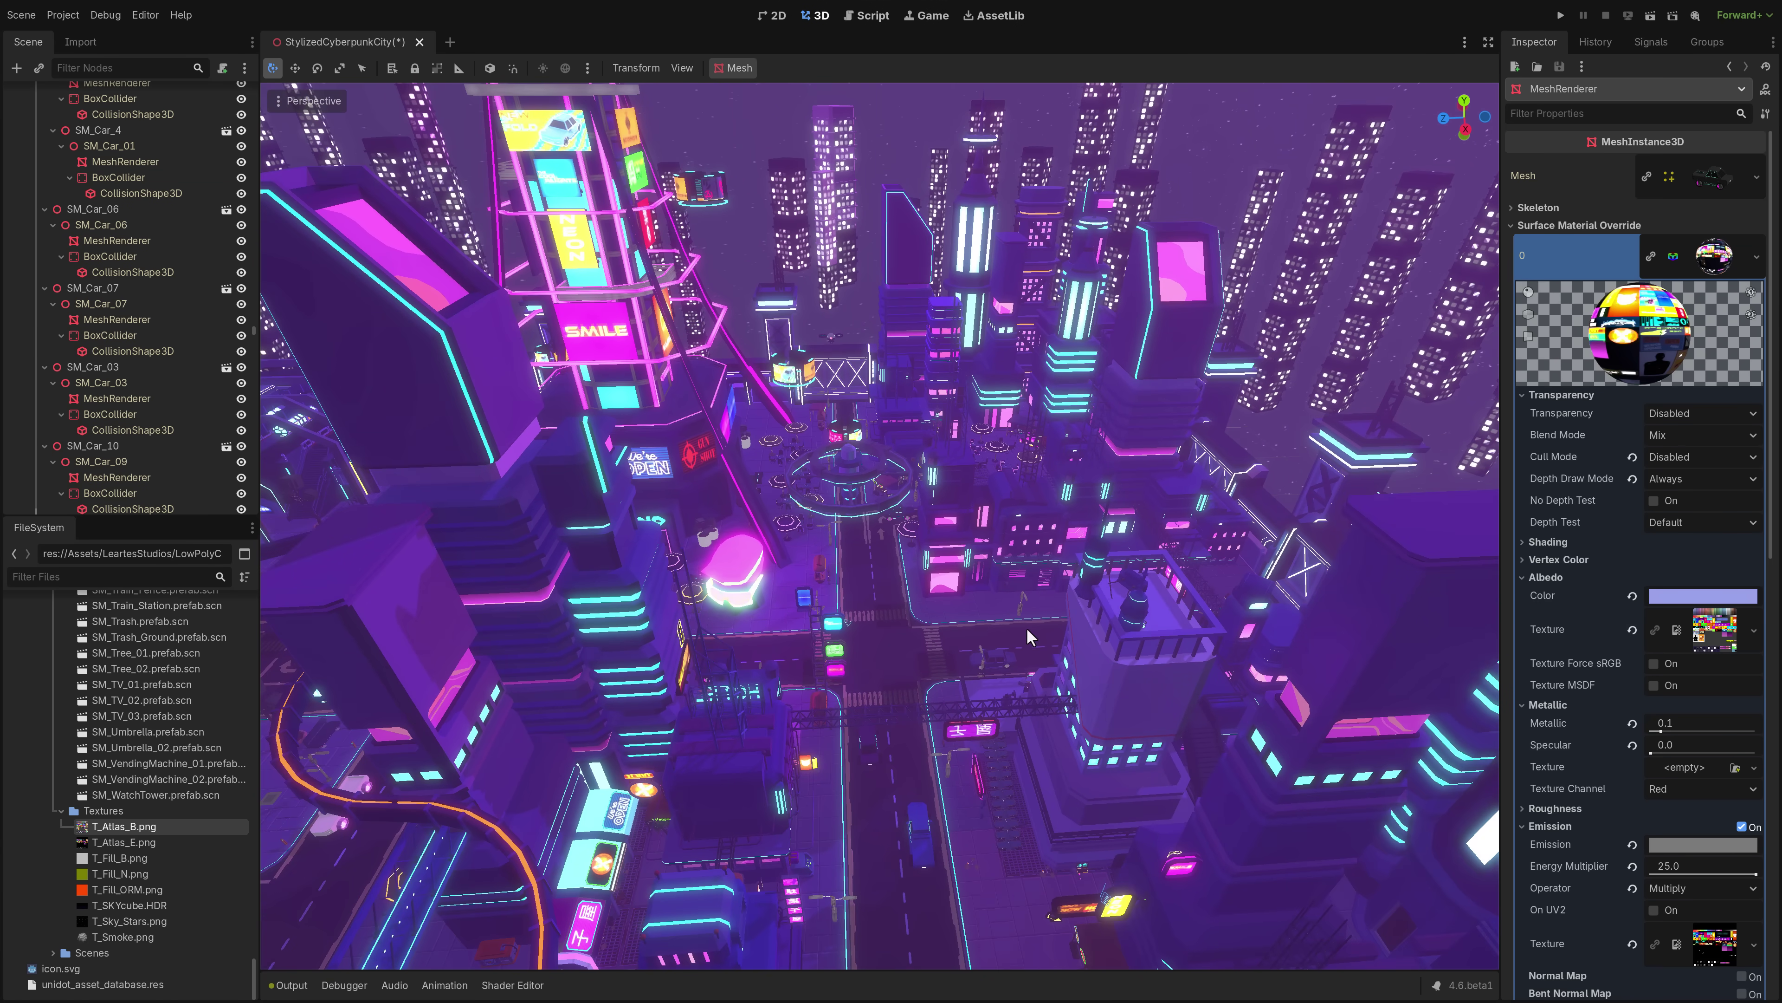
pyautogui.moveTo(1028, 635); pyautogui.dragTo(621, 660, button='middle')
pyautogui.press('ctrl+KP_3')
pyautogui.press('ctrl+KP_3')
pyautogui.scroll(5, 621, 660)
pyautogui.scroll(10, 880, 525)
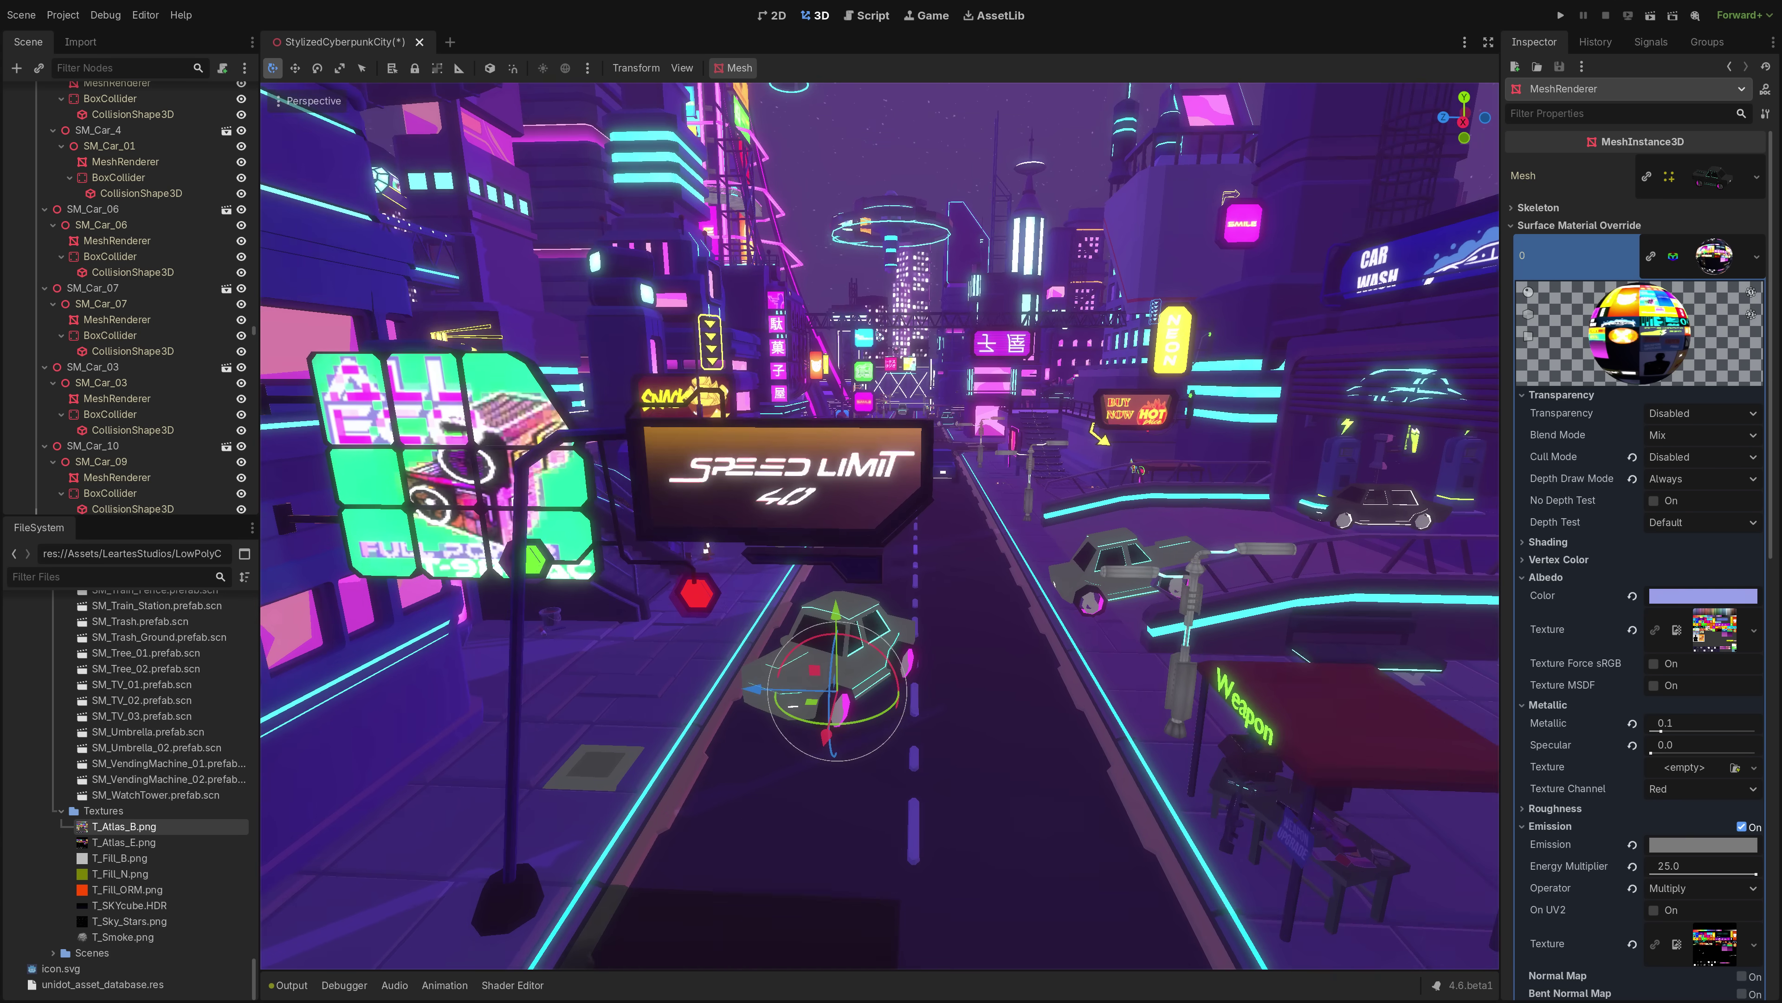
pyautogui.moveTo(880, 525); pyautogui.dragTo(880, 593, button='middle')
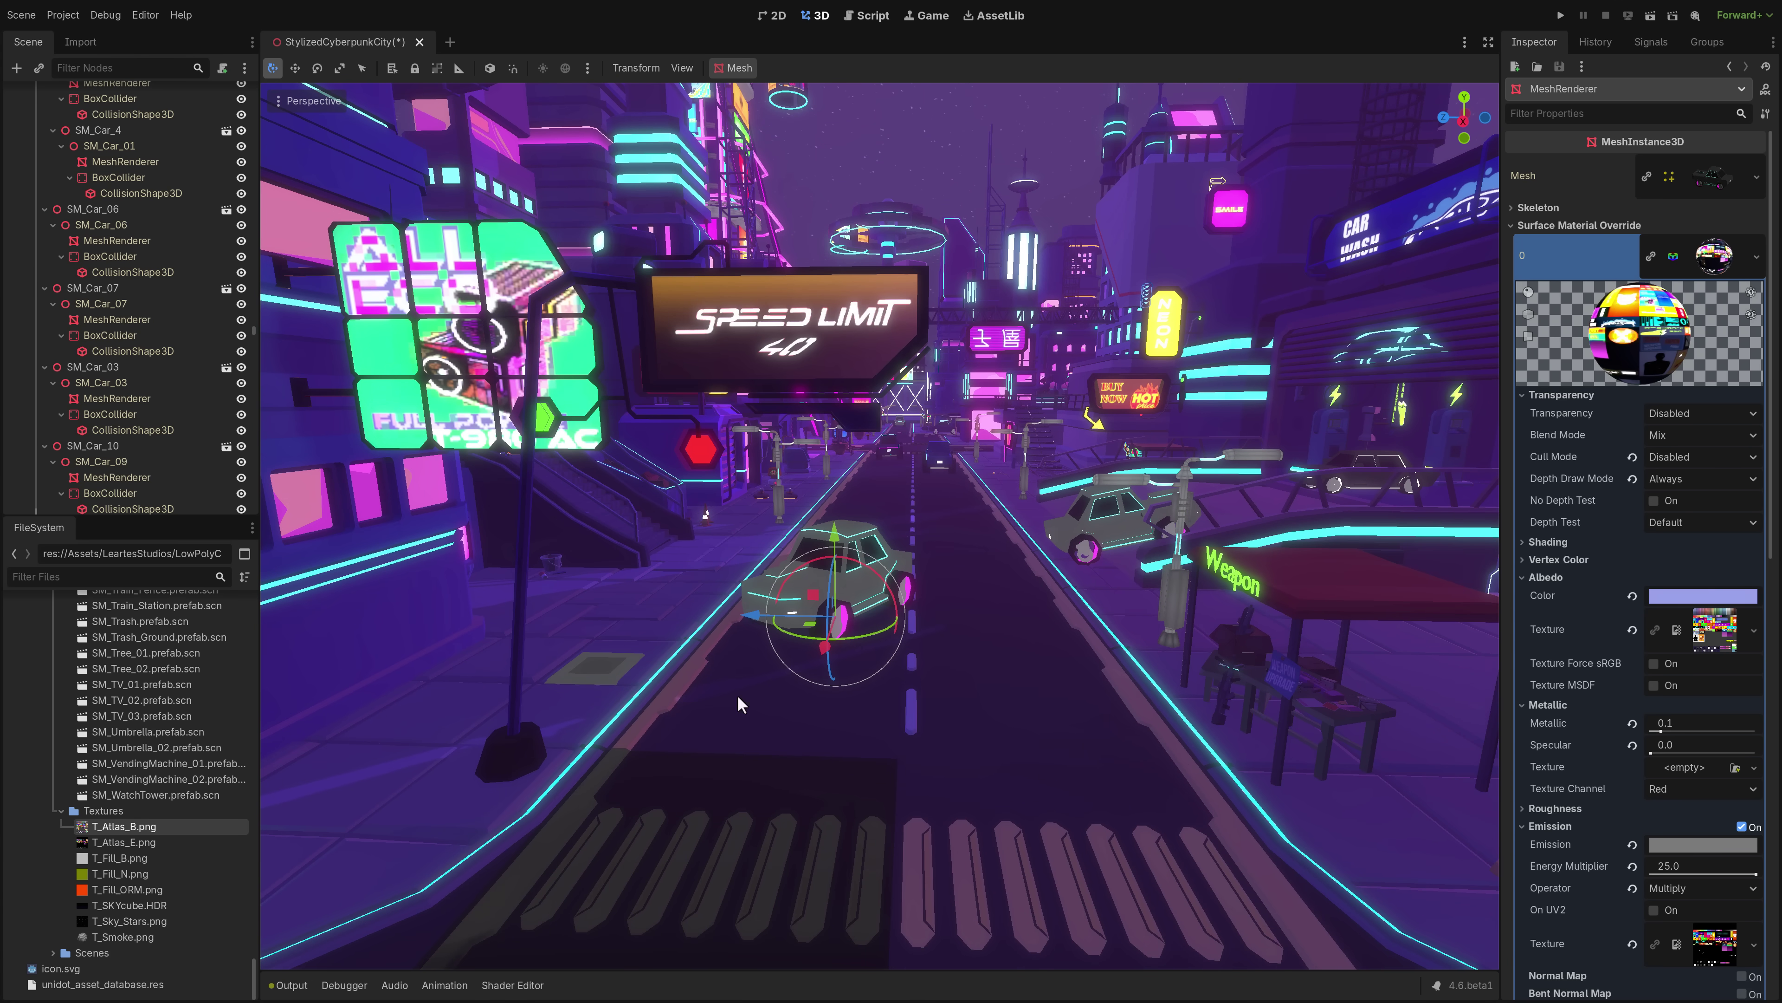
# Clear the Output messages and make the Output and Audio docks floating, placing the Output window over the 3D viewport.
pyautogui.click(288, 985)
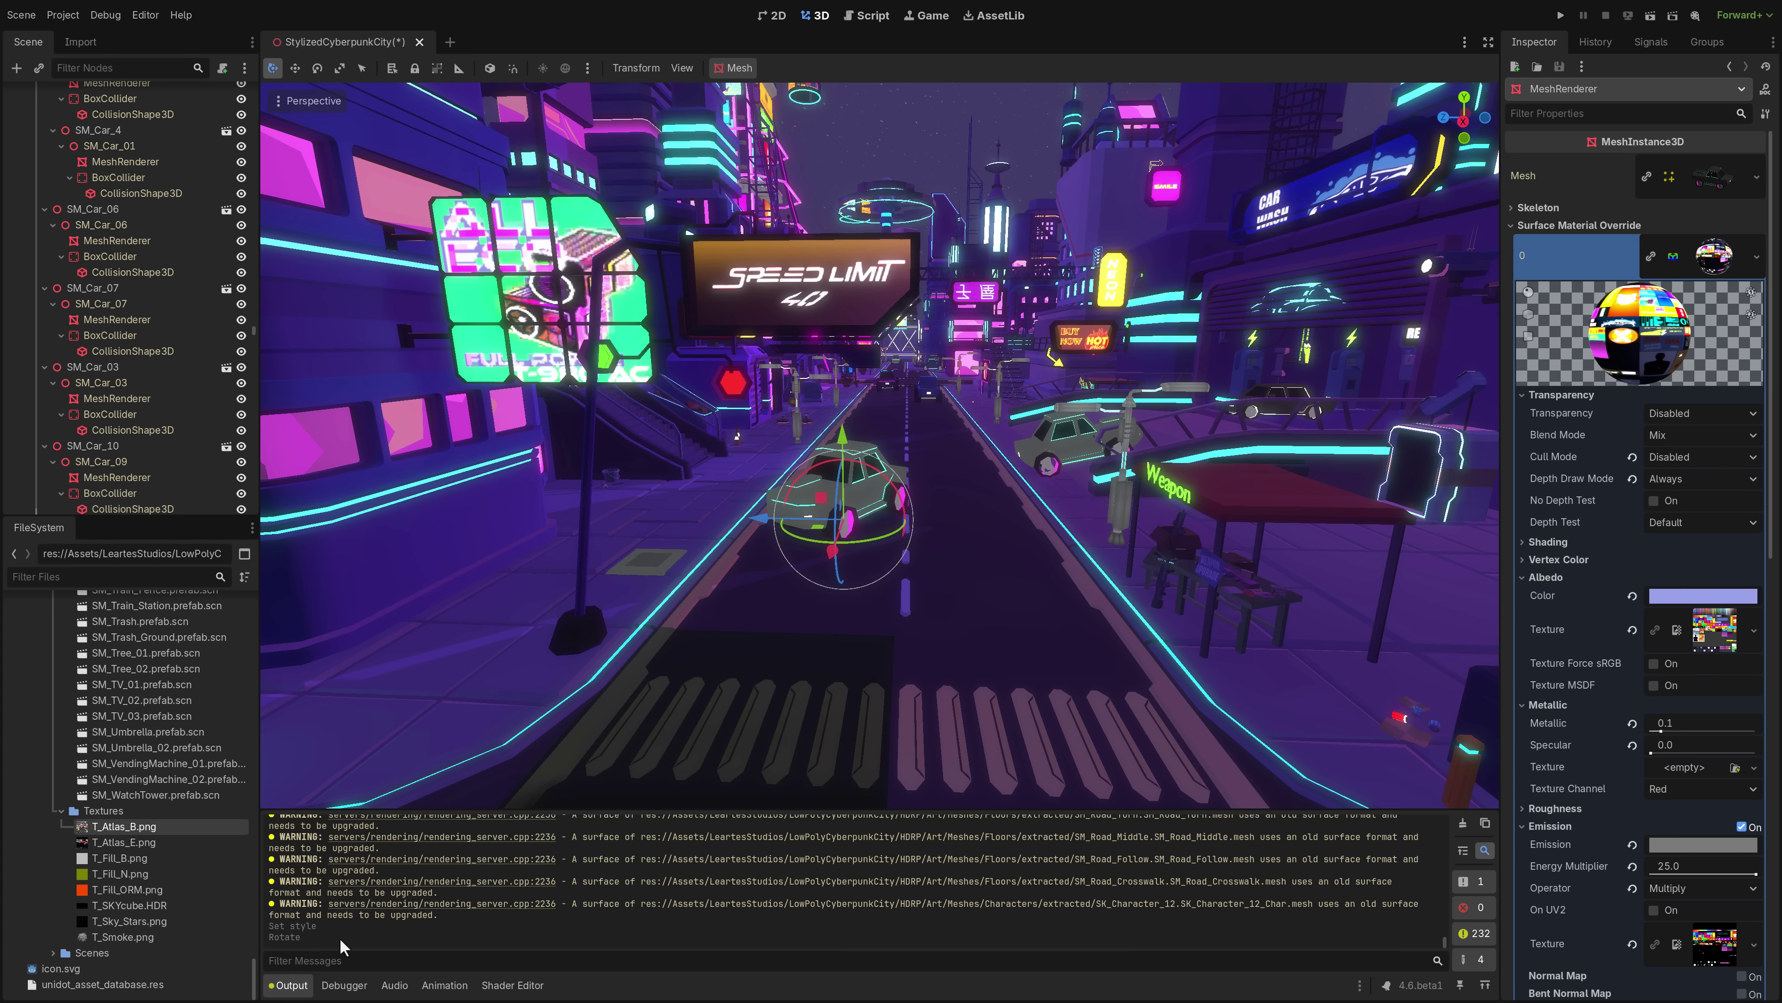
pyautogui.click(1463, 823)
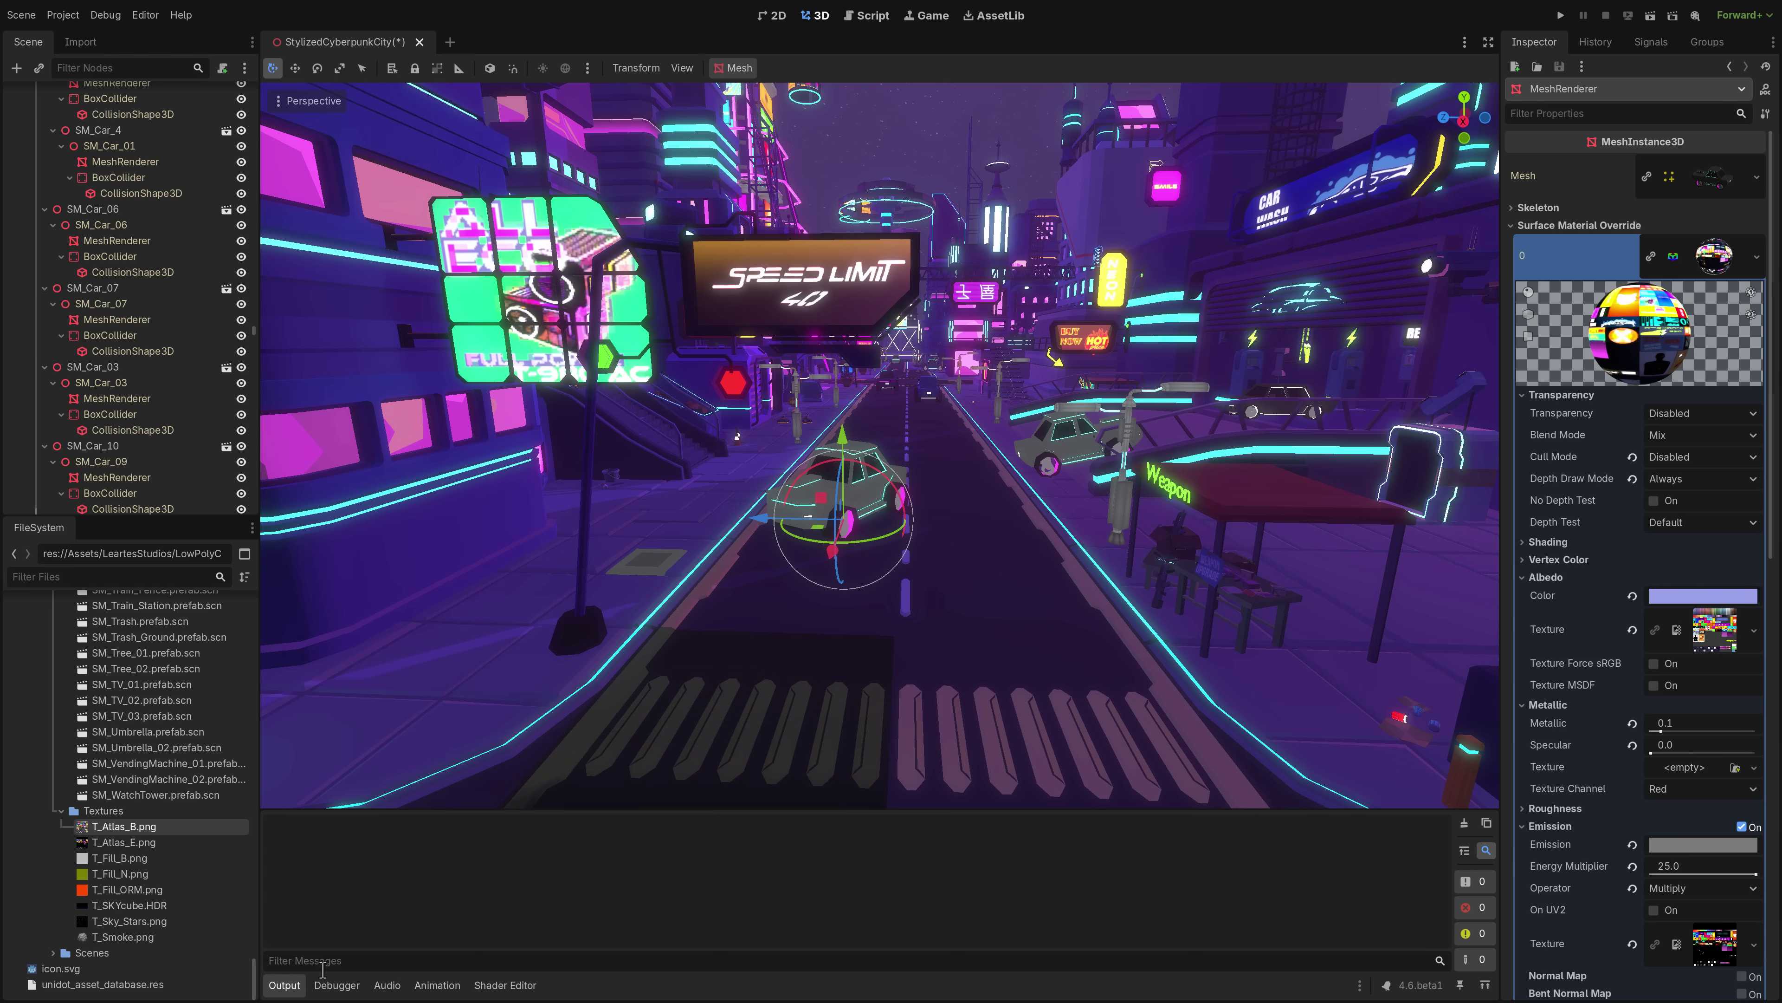
pyautogui.rightClick(274, 990)
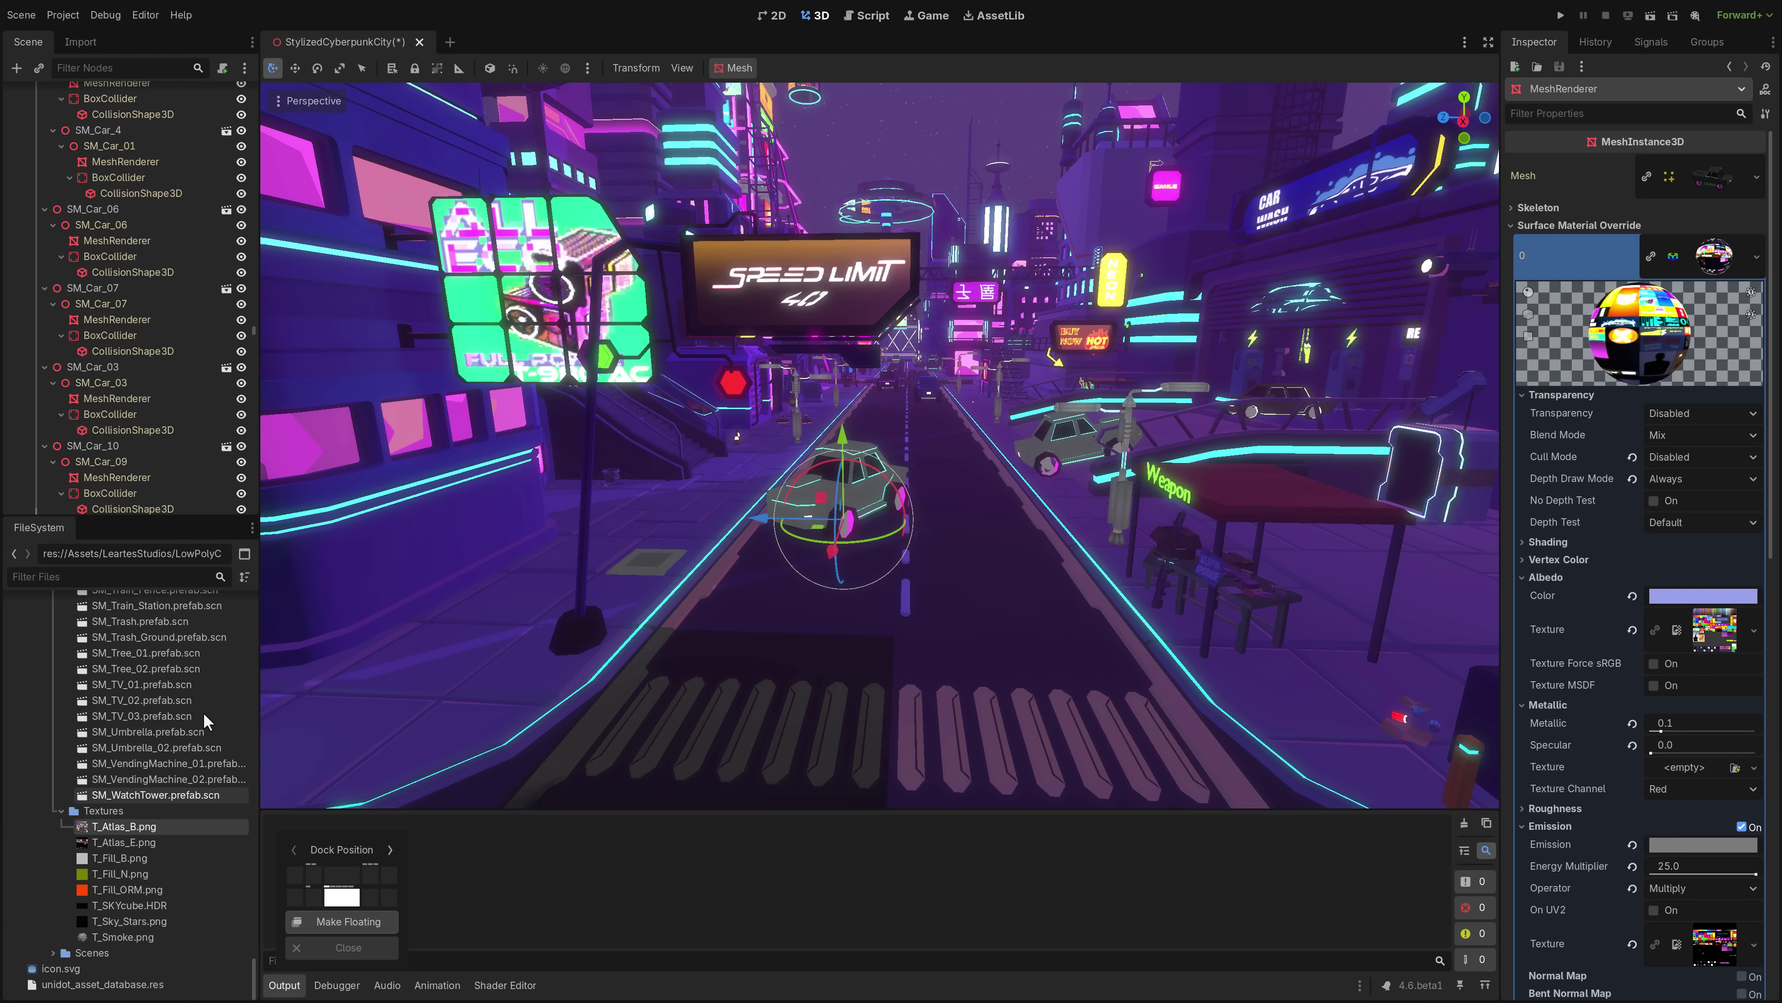
pyautogui.click(350, 922)
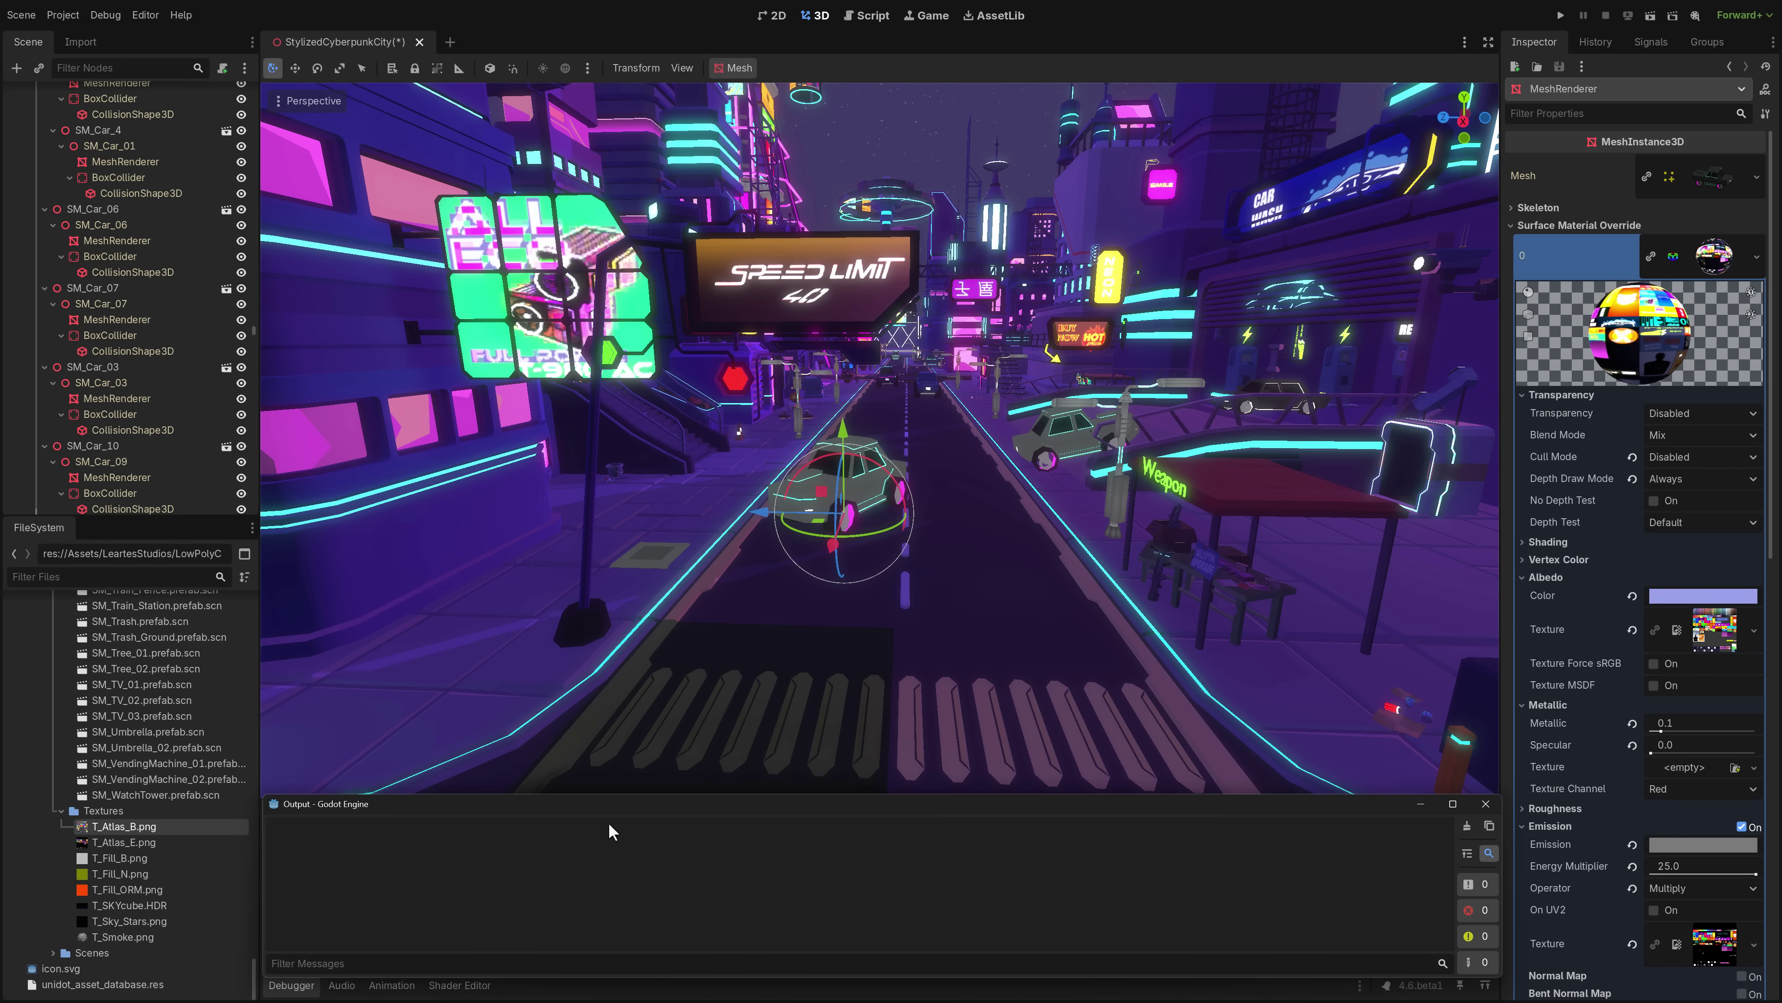
pyautogui.moveTo(619, 815); pyautogui.dragTo(674, 388)
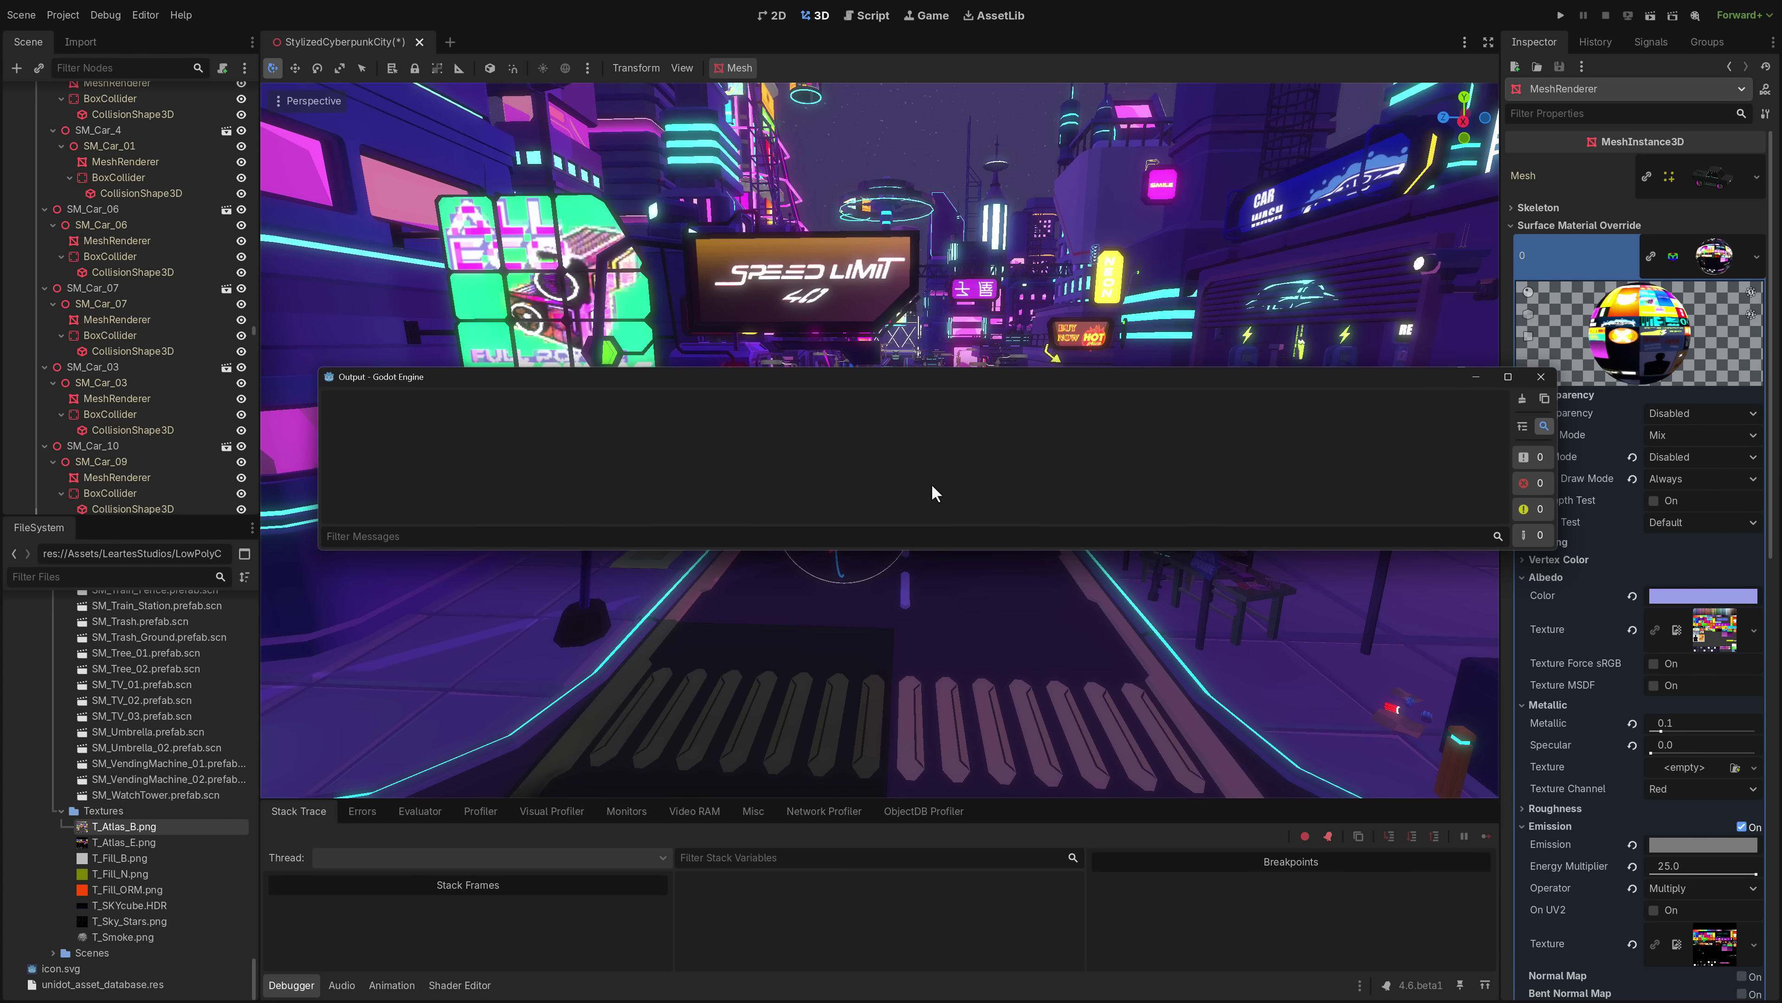
pyautogui.rightClick(327, 990)
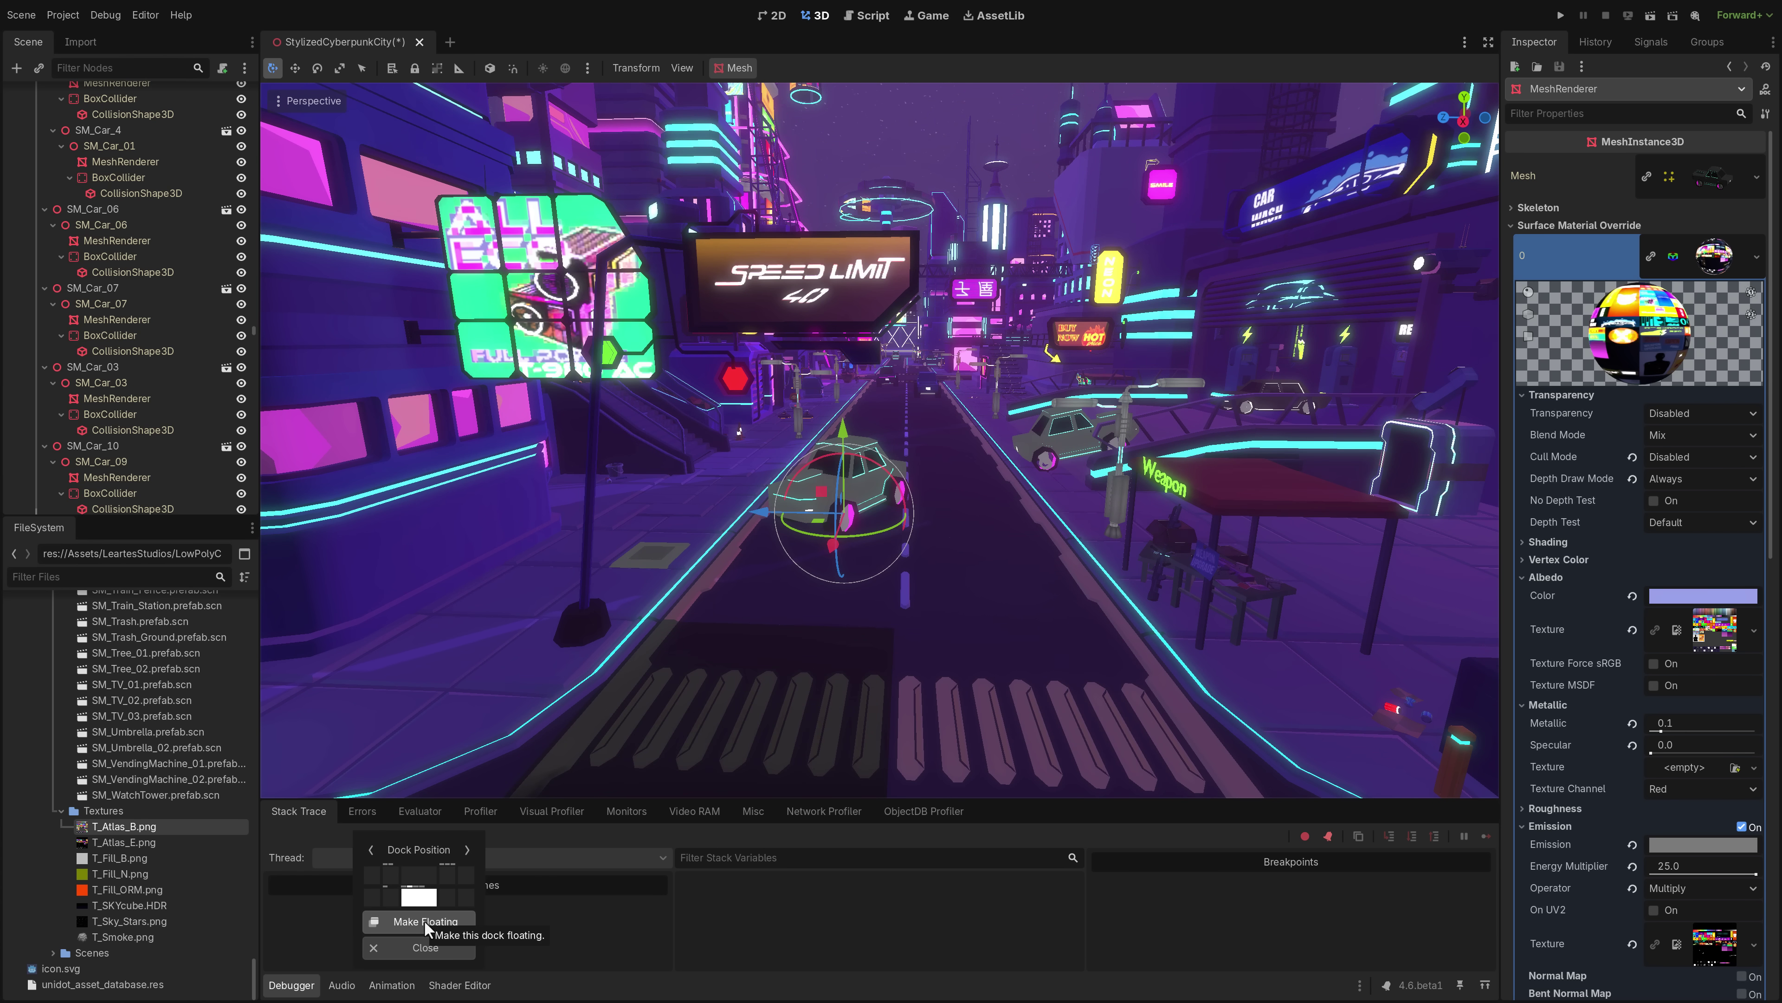
pyautogui.click(426, 923)
# Reorder the Animation dock so that it comes after Shader Editor.
pyautogui.click(359, 987)
pyautogui.rightClick(359, 986)
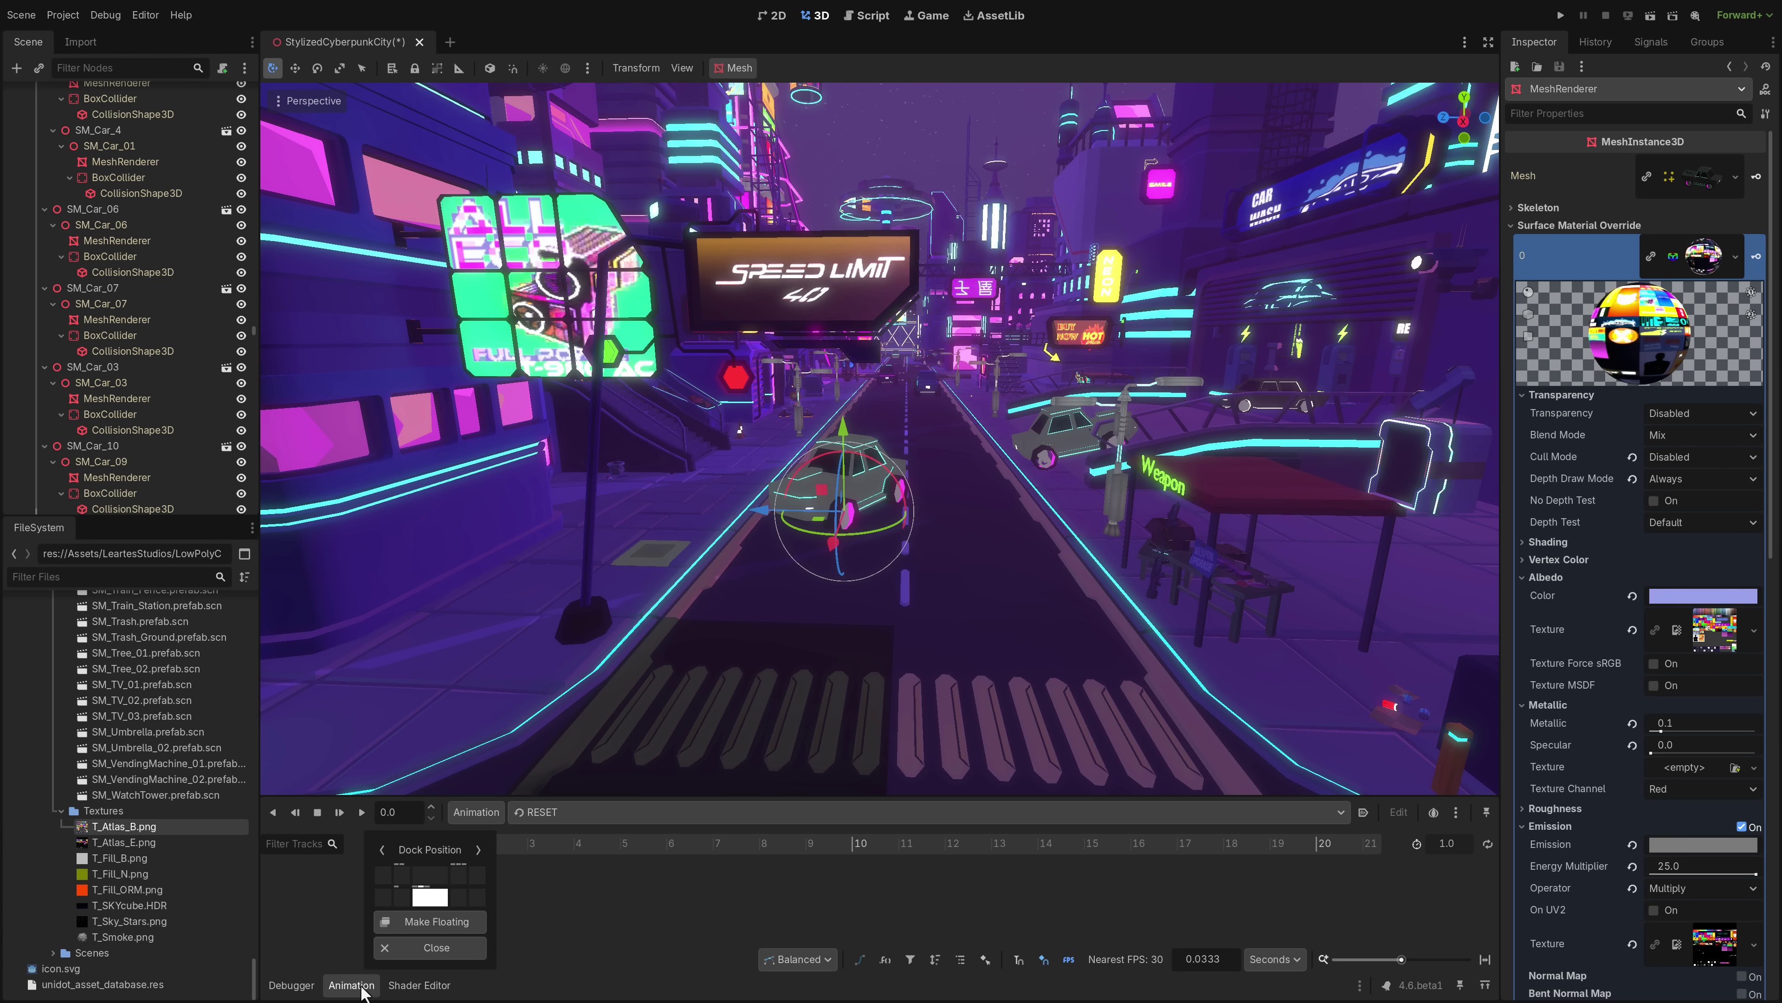
pyautogui.click(478, 850)
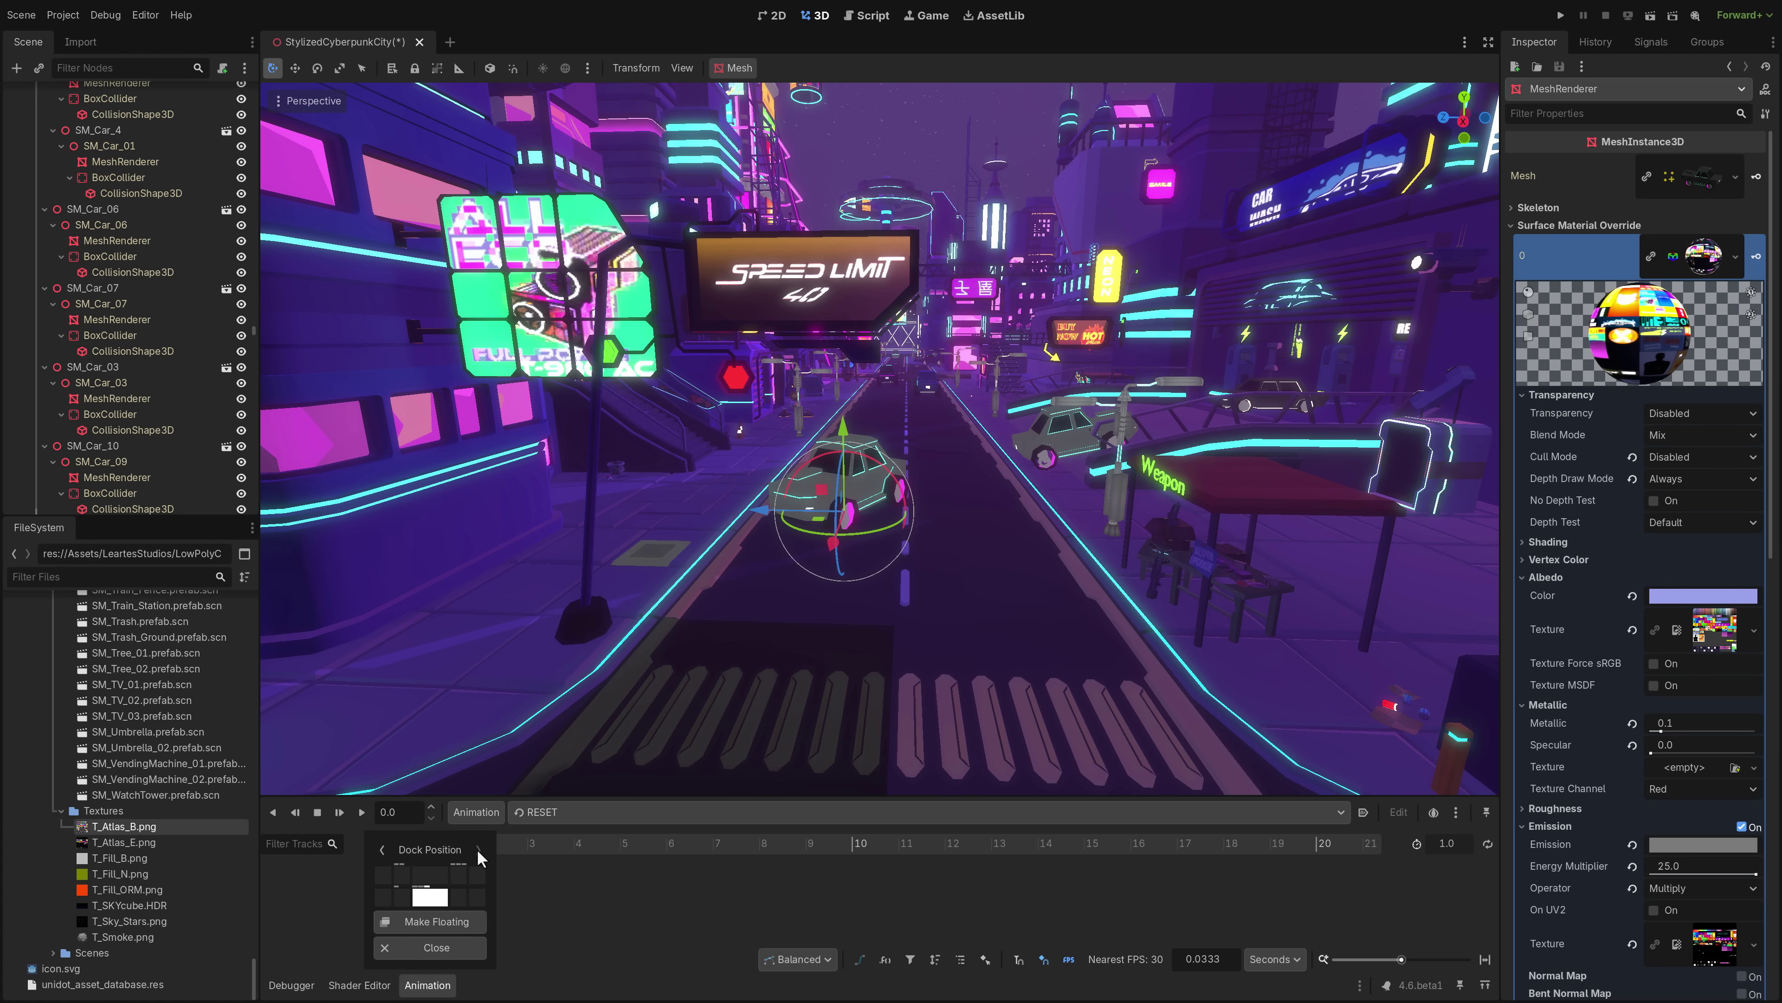
# Move the Animation dock to the first place among the bottom docks and close it.
pyautogui.click(385, 849)
pyautogui.click(384, 849)
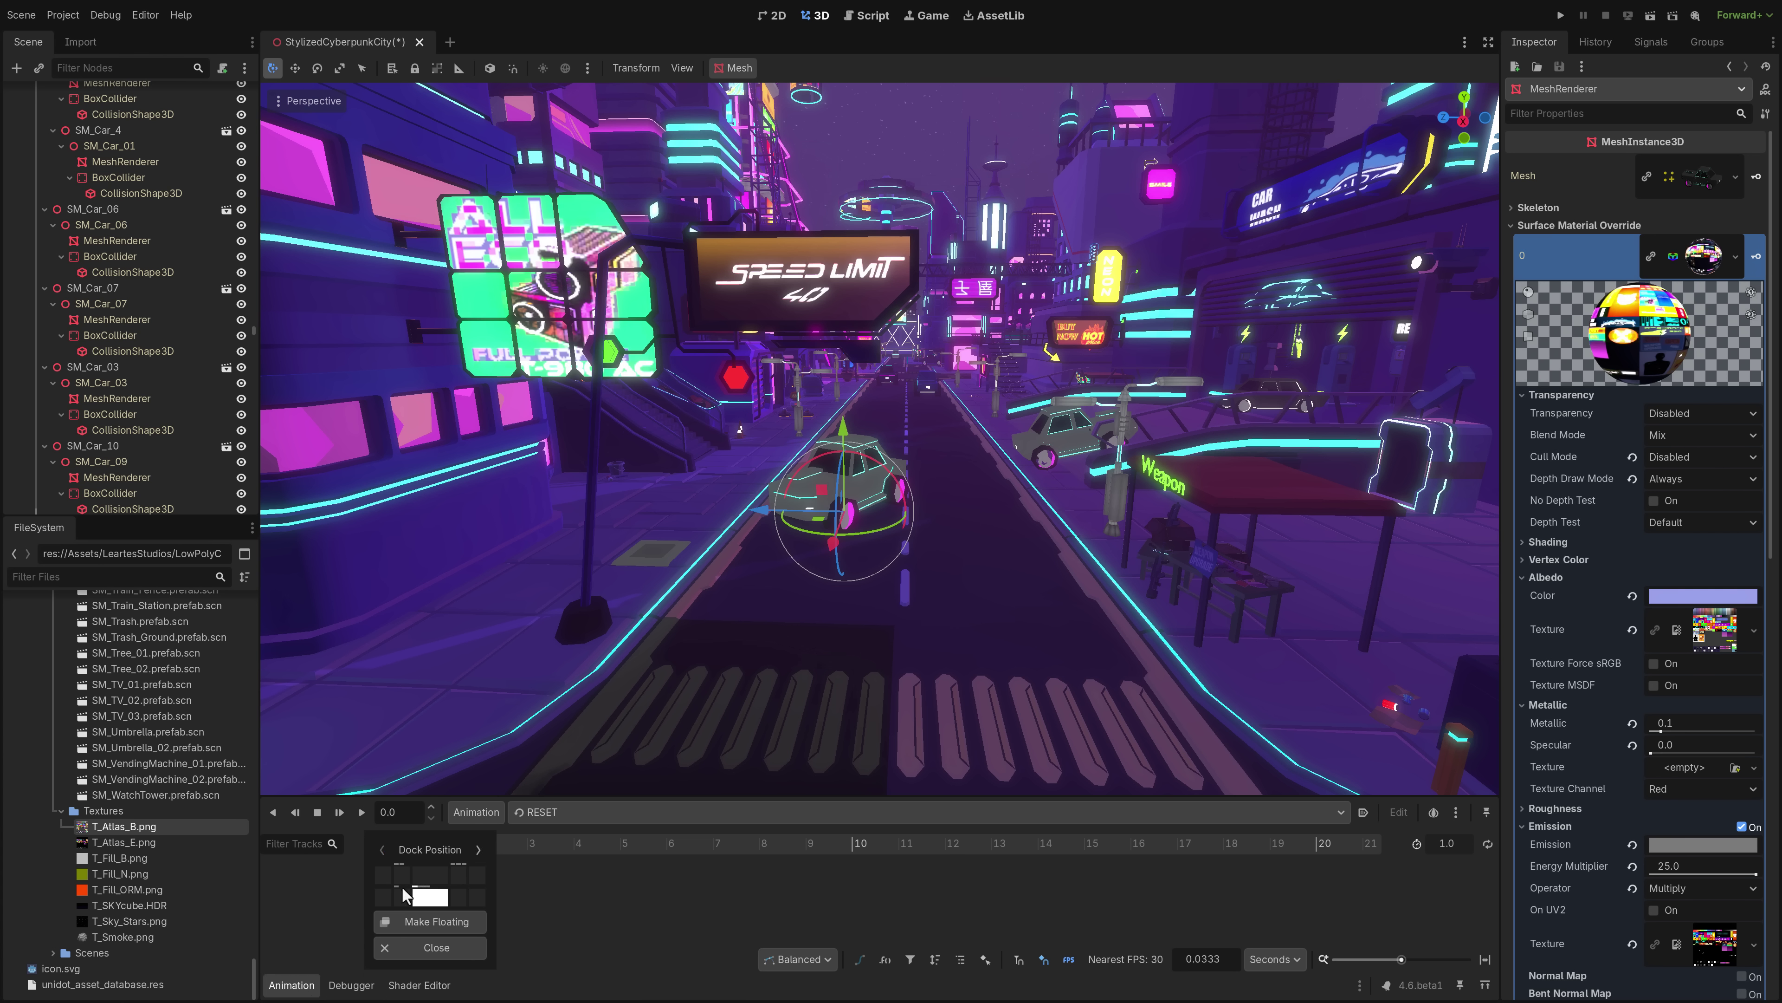
pyautogui.click(452, 944)
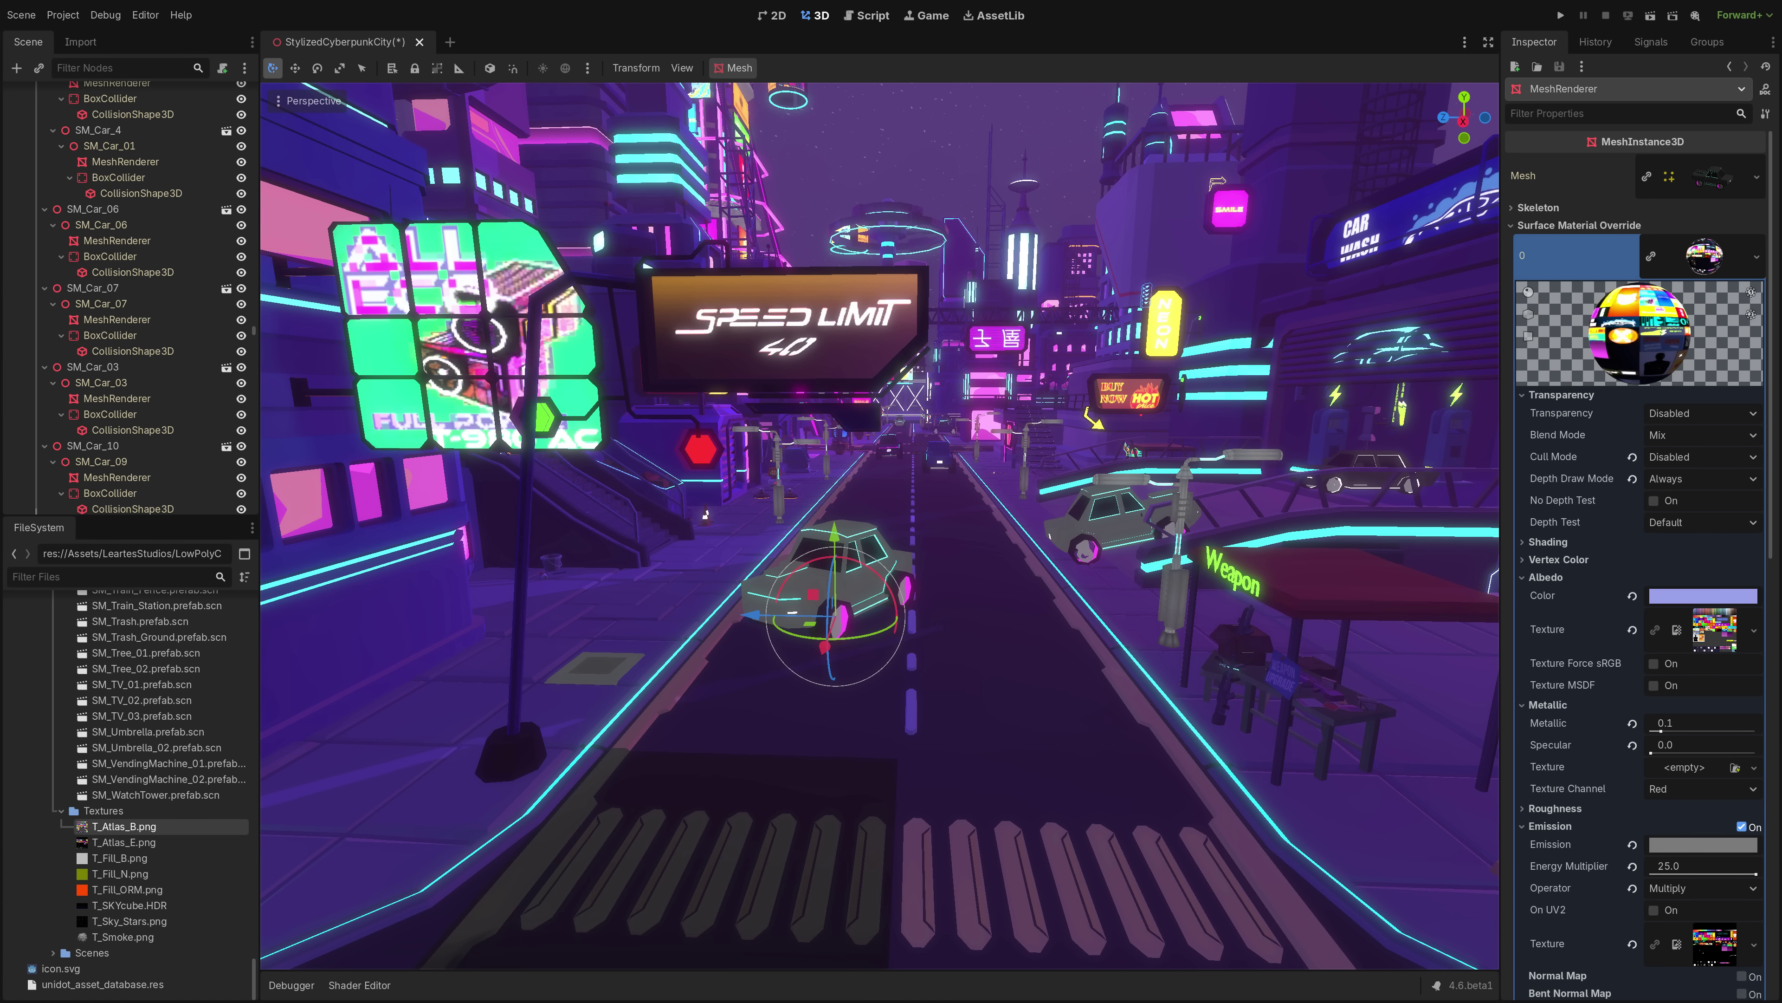
# Bring up the floating Output and Audio docks and close each window so that it docks at the bottom again.
pyautogui.hotkey('alt', 'o')
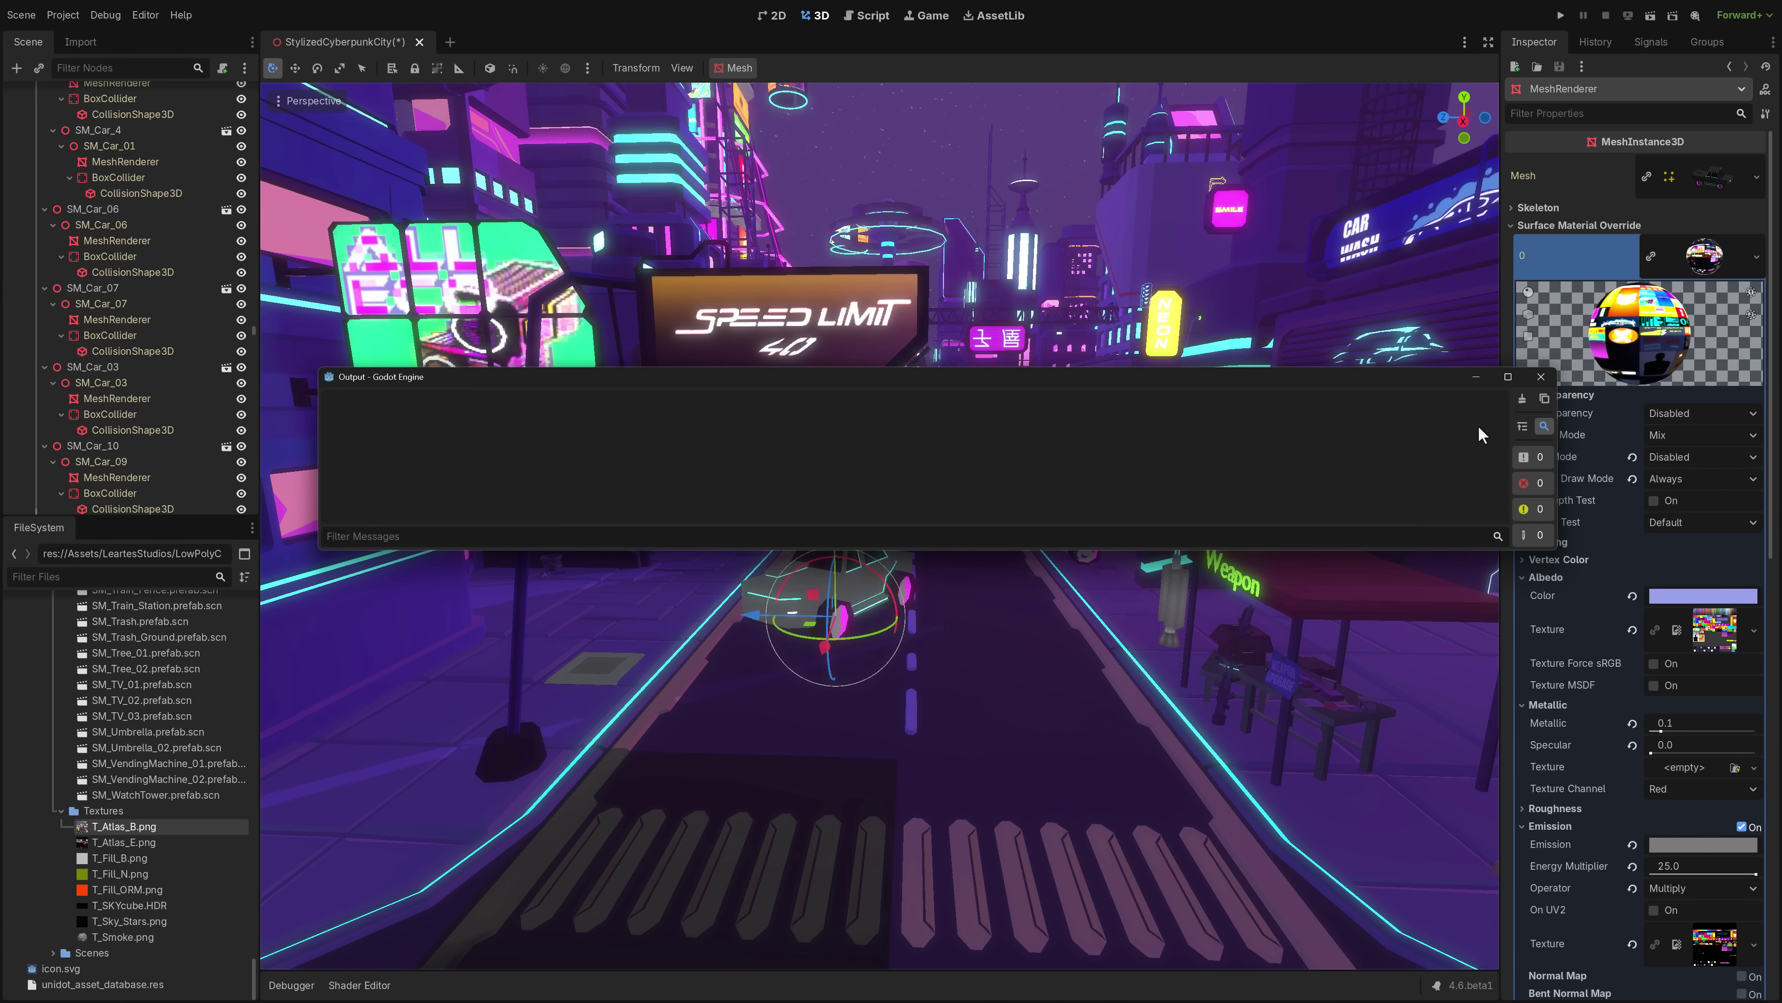
pyautogui.click(1541, 377)
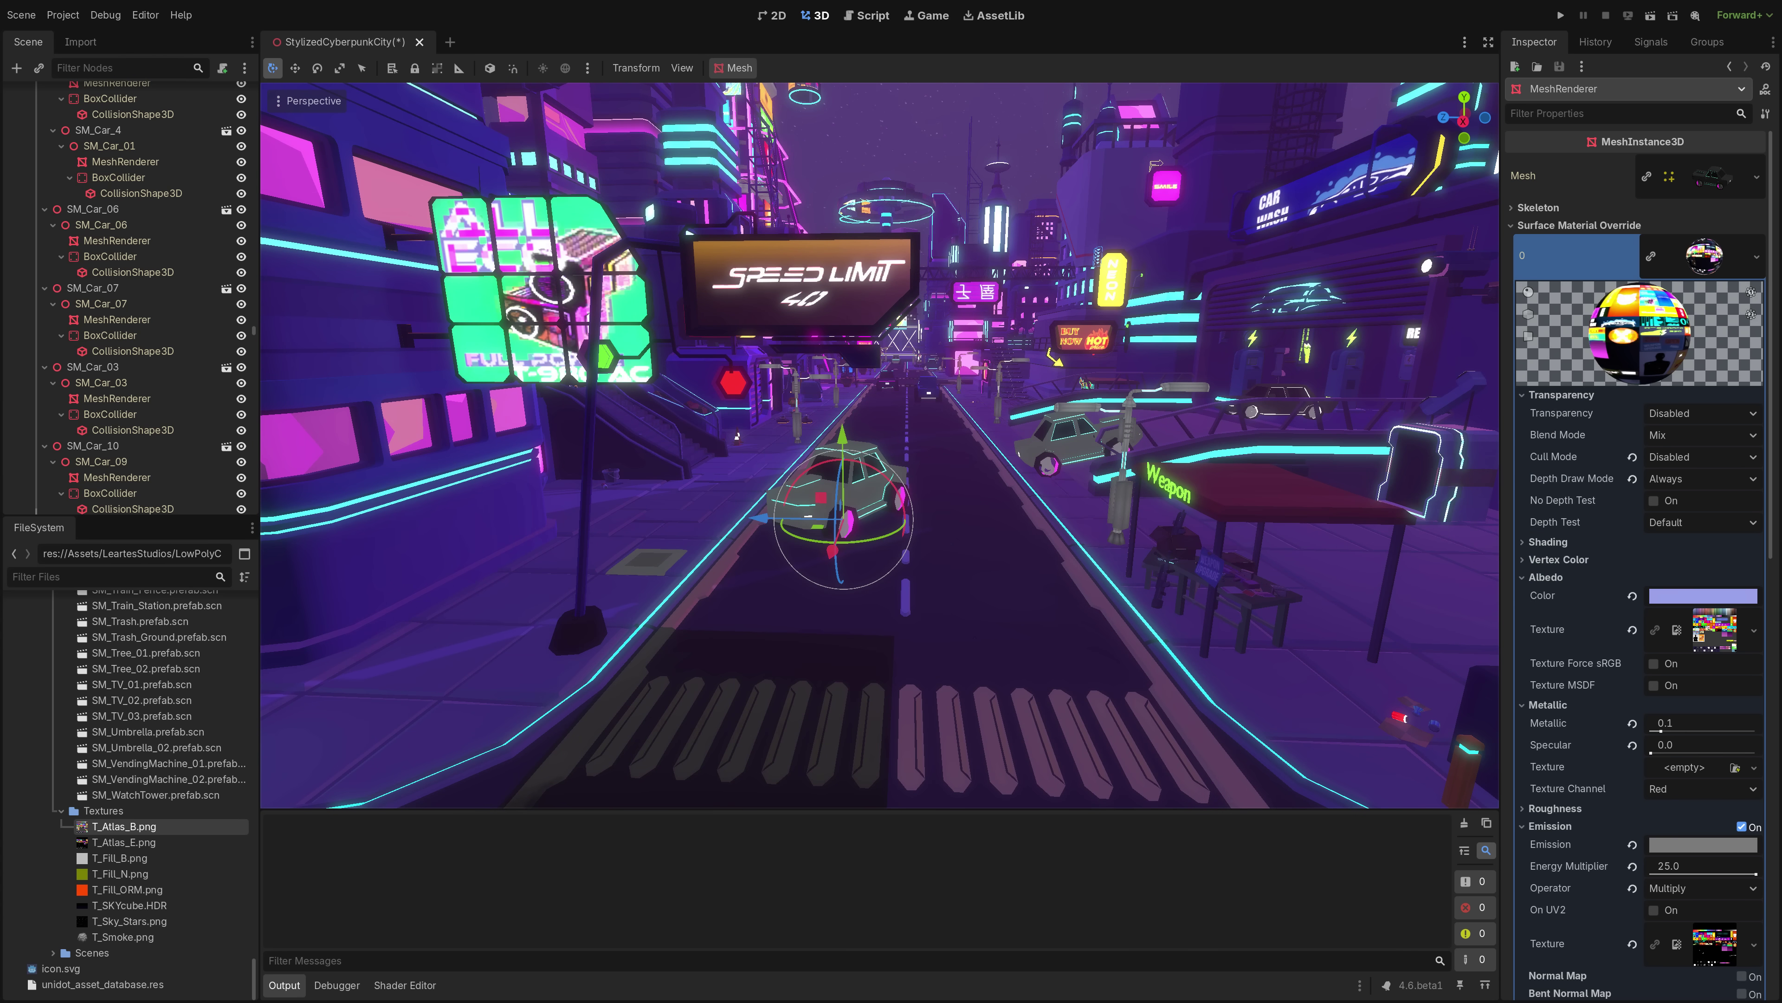
pyautogui.hotkey('alt', 'a')
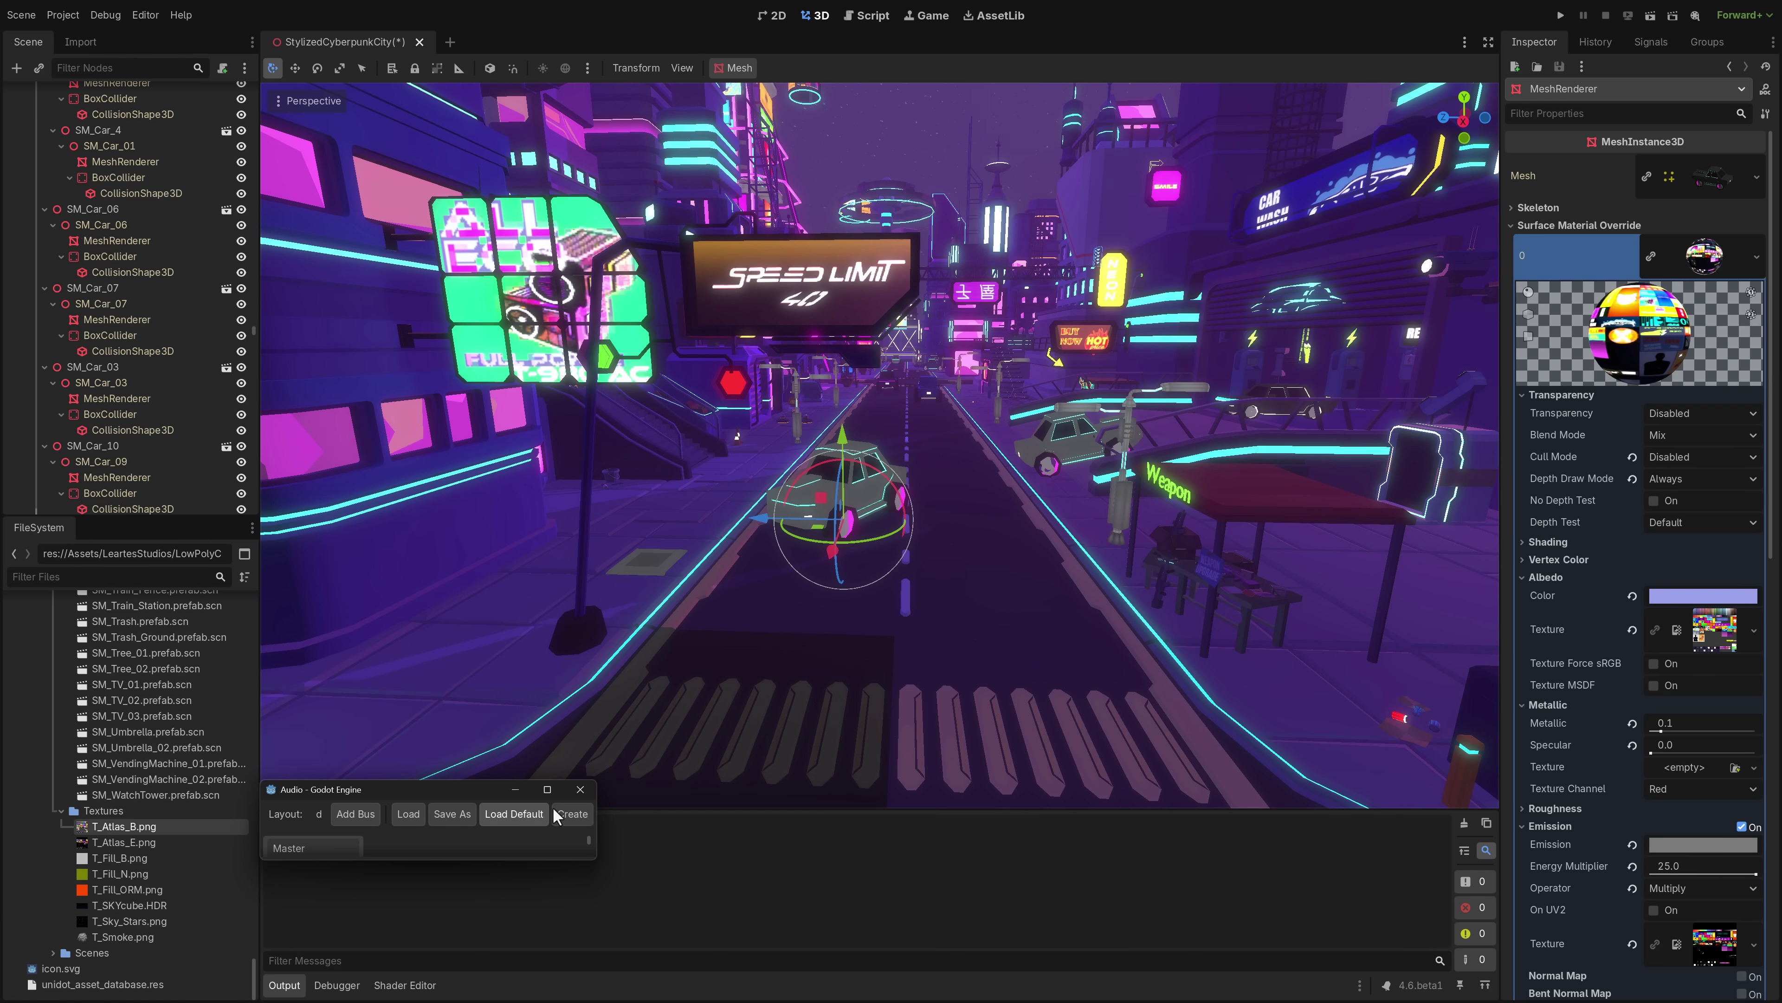
pyautogui.click(579, 789)
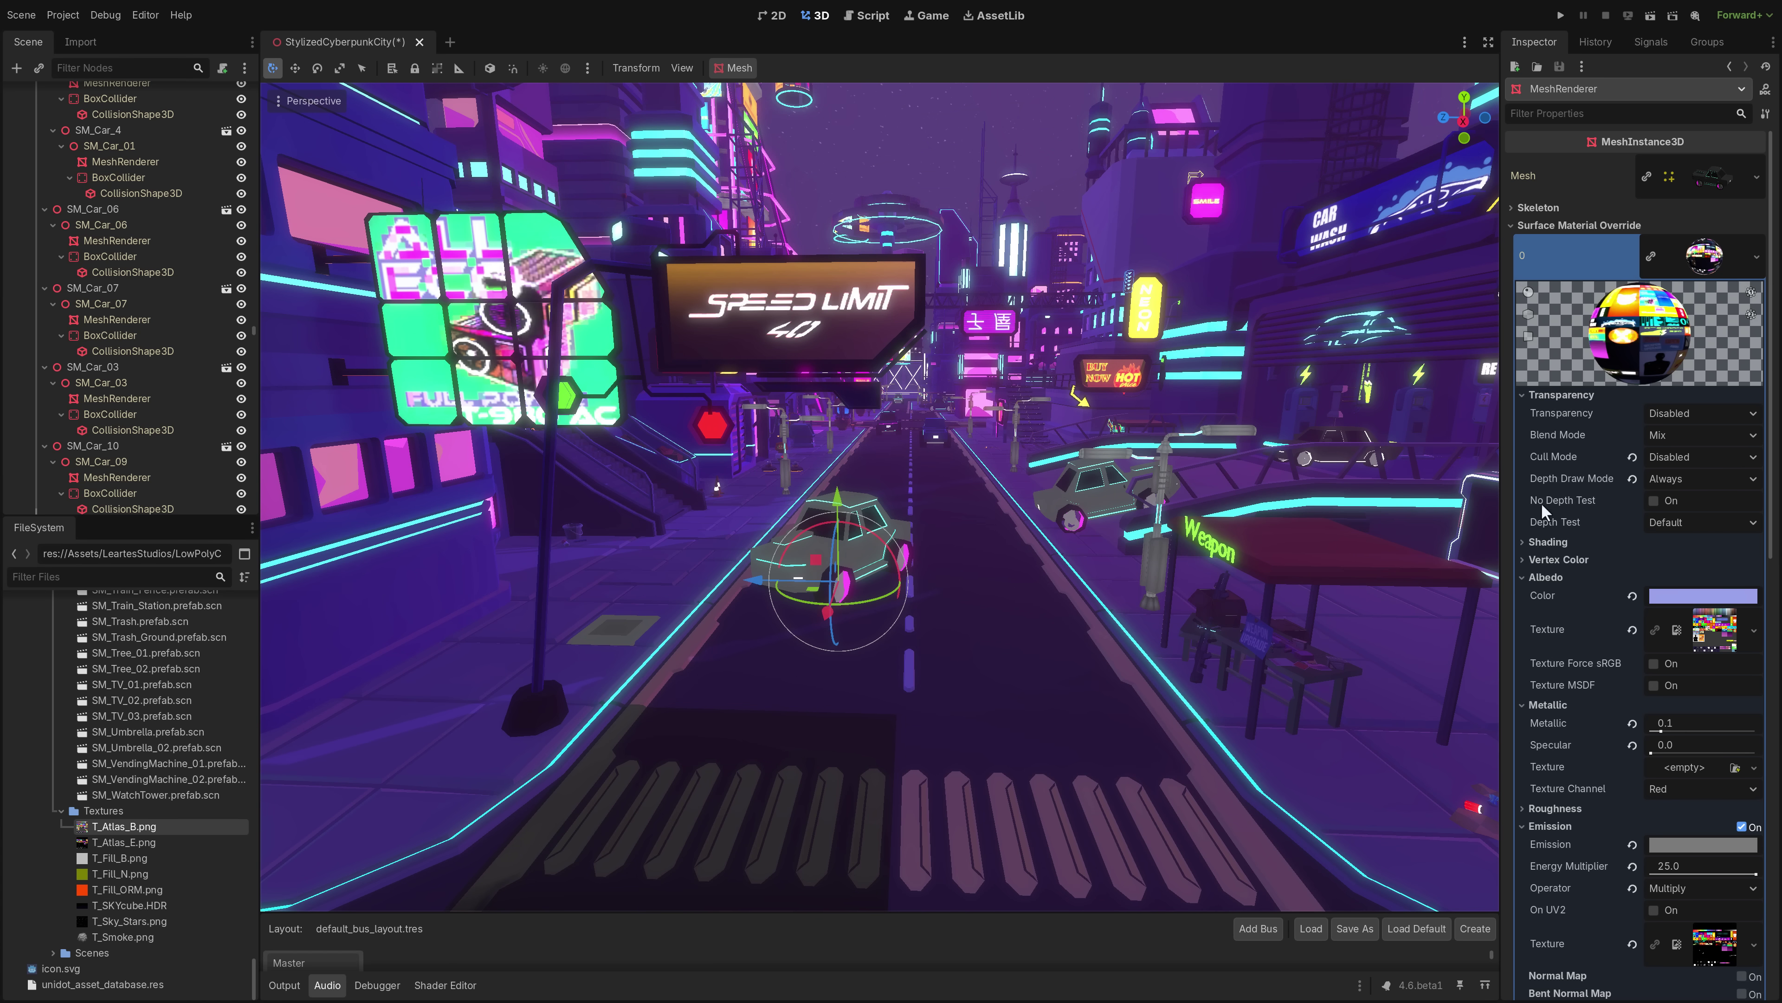
# Set the WorldEnvironment's tonemap mode to AgX and raise its AgX contrast to 1.69.
pyautogui.scroll(-5, 1614, 575)
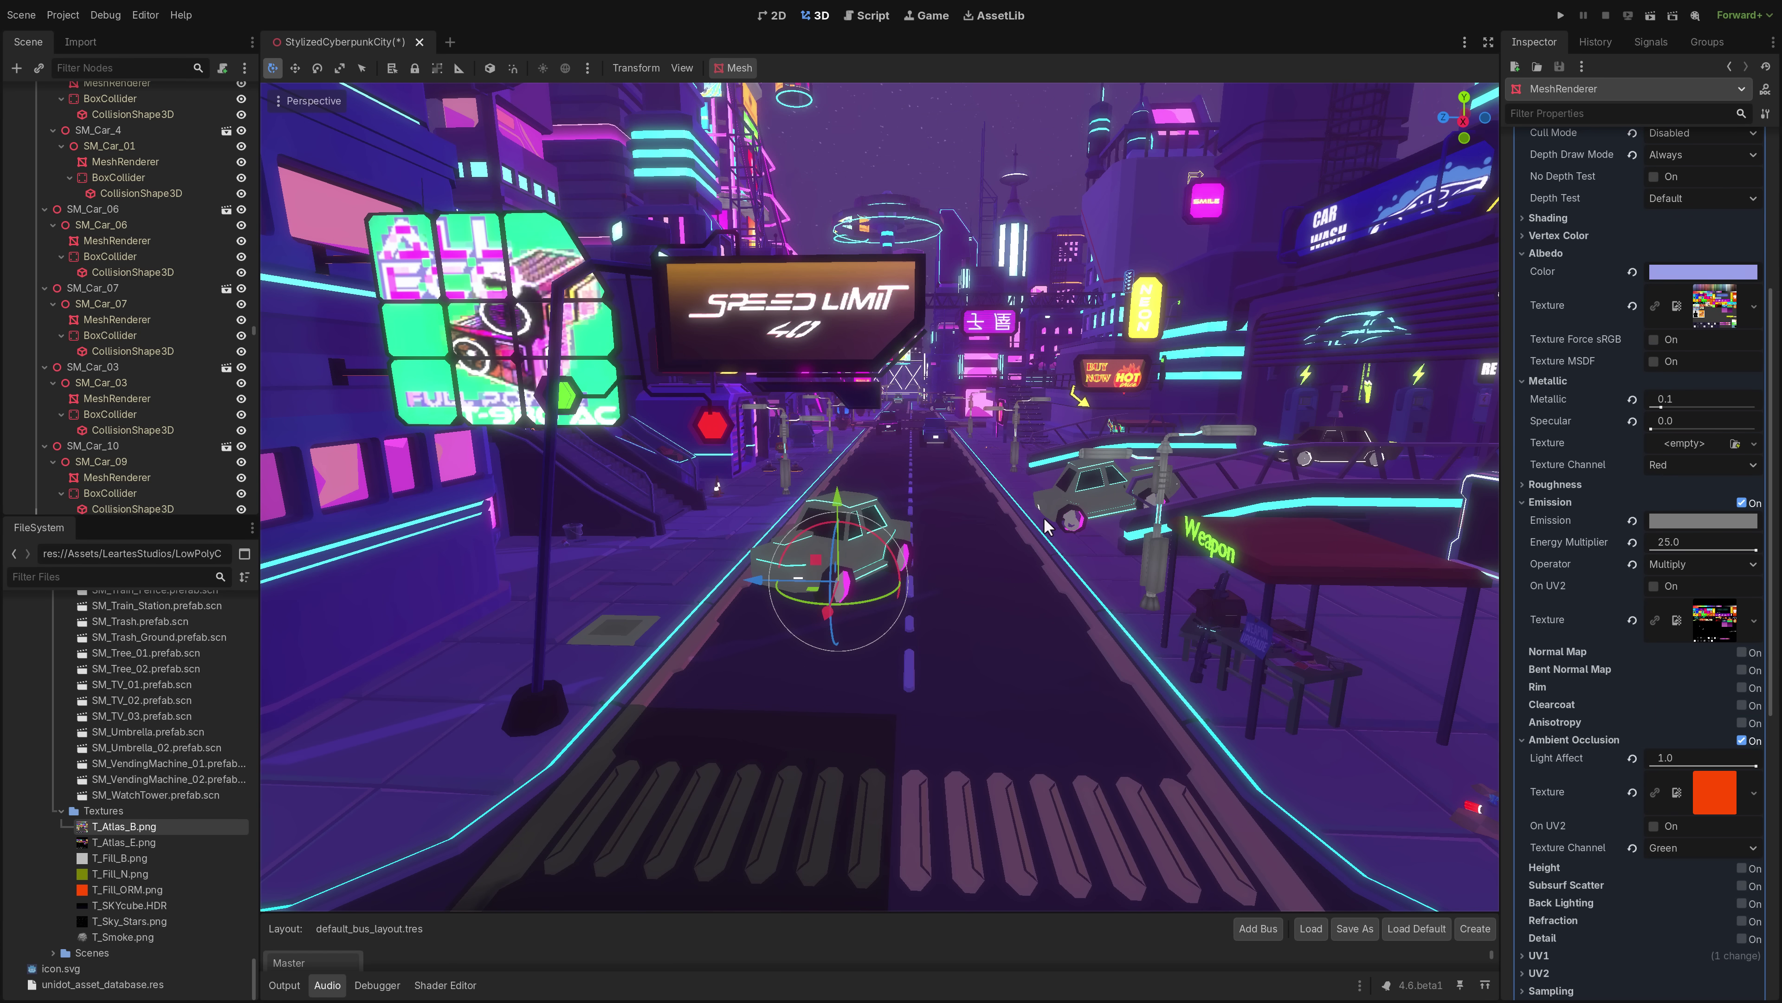
pyautogui.scroll(-2, 1046, 525)
pyautogui.moveTo(1046, 525); pyautogui.dragTo(1080, 405, button='middle')
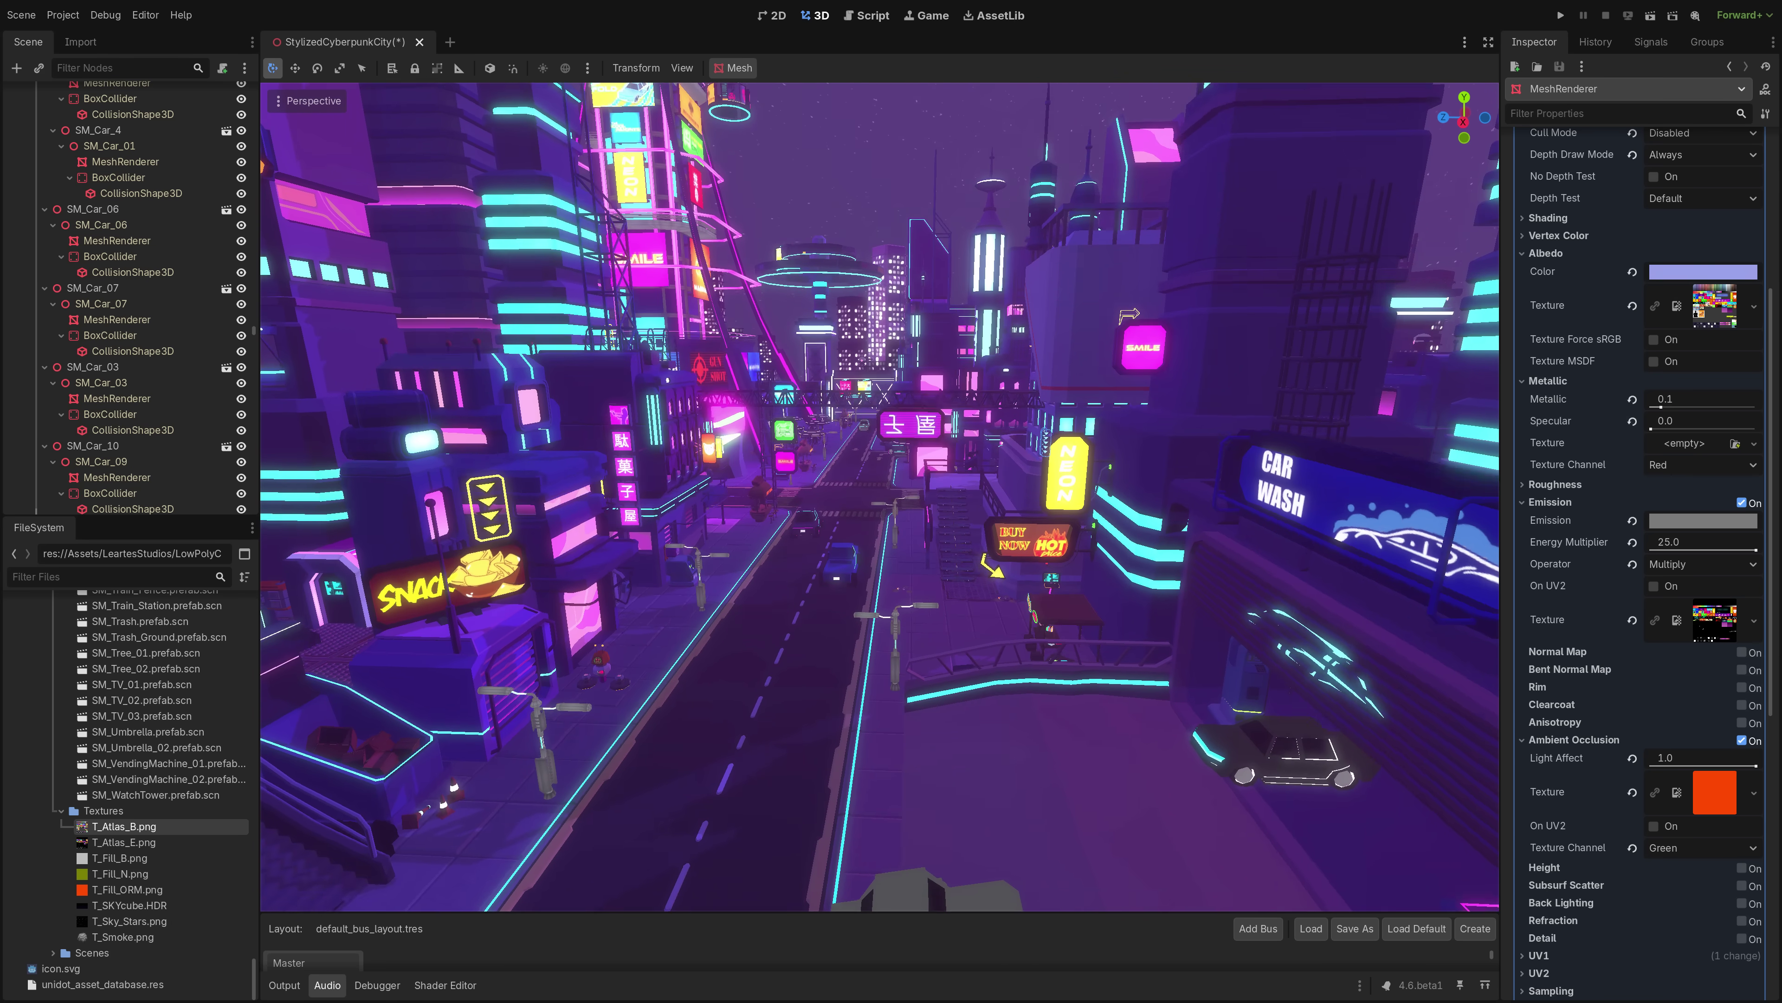
pyautogui.scroll(2, 1056, 411)
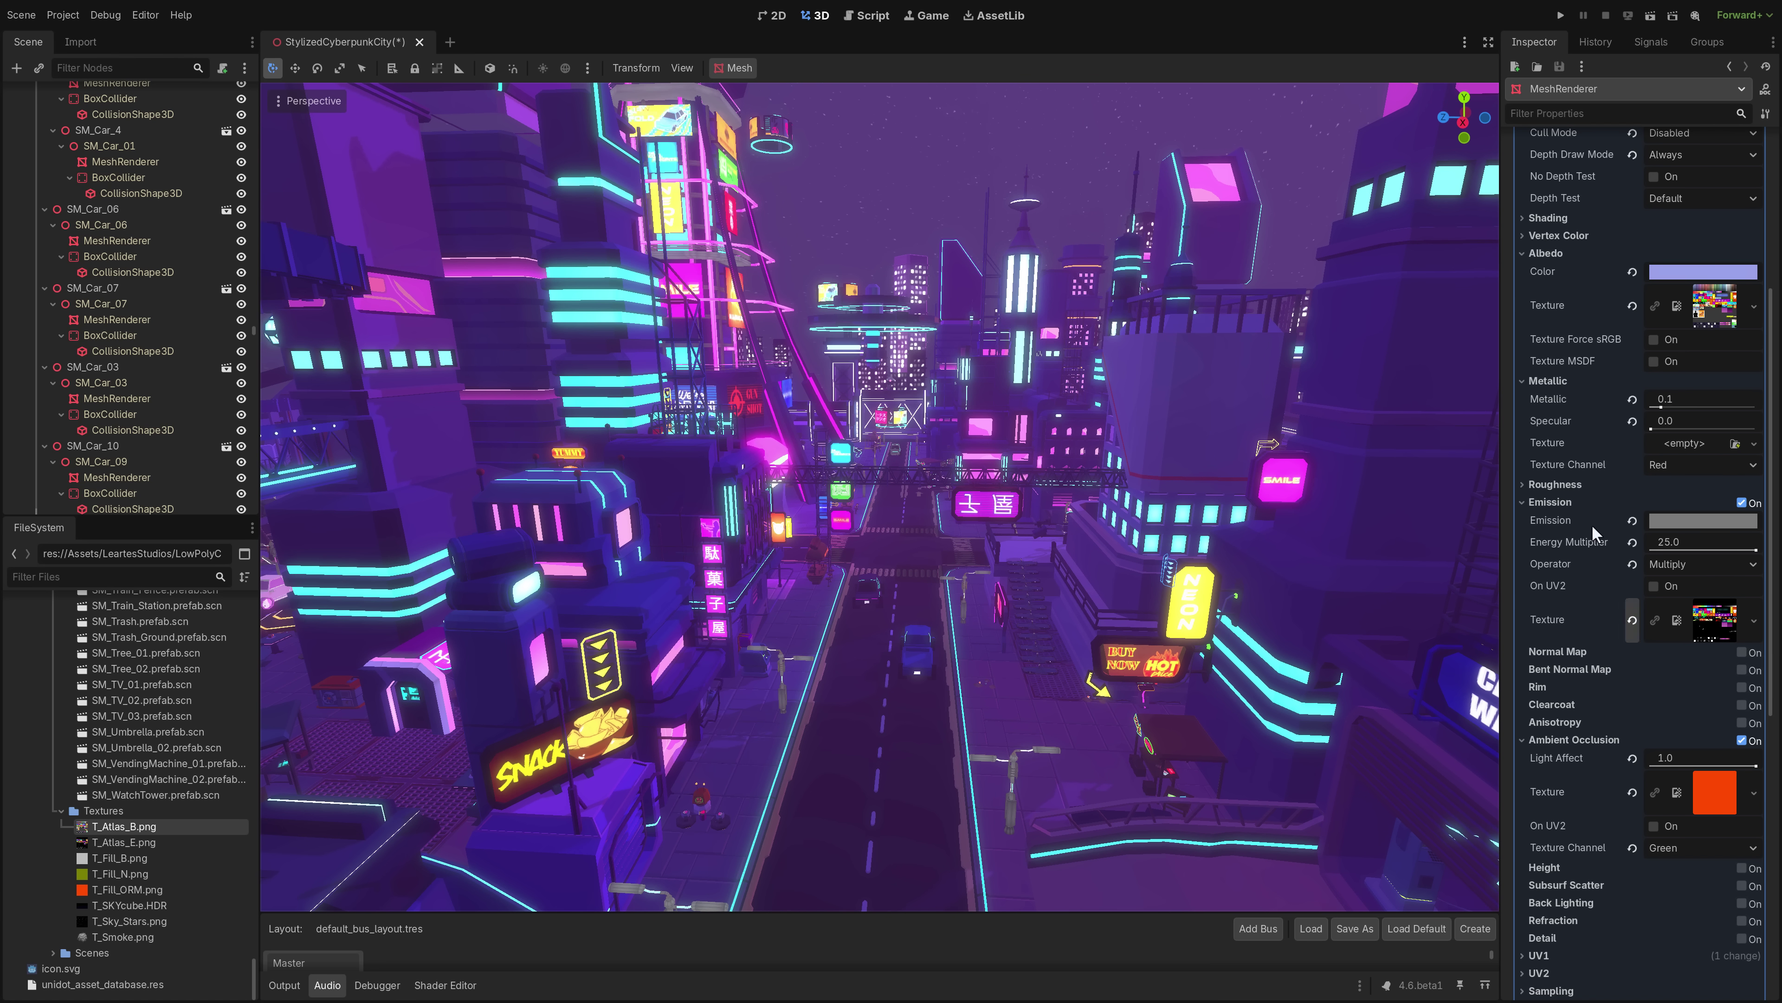
pyautogui.scroll(-4, 1614, 674)
pyautogui.scroll(10, 1566, 561)
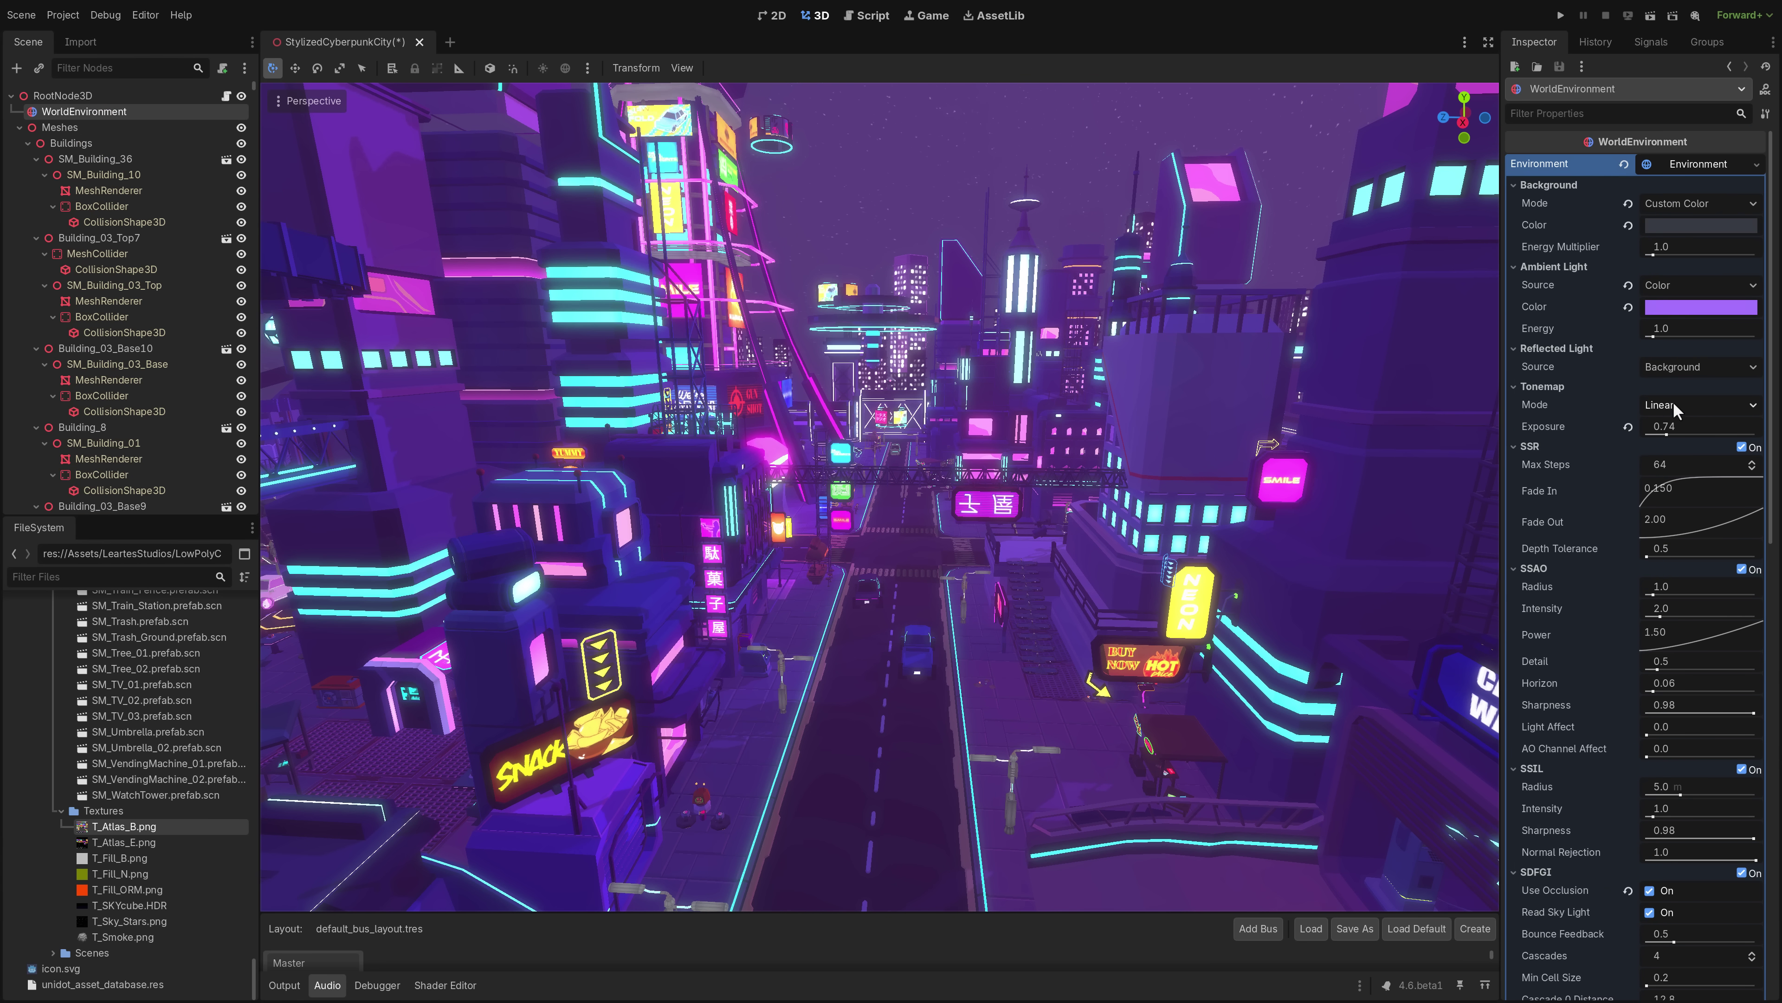
pyautogui.click(1679, 407)
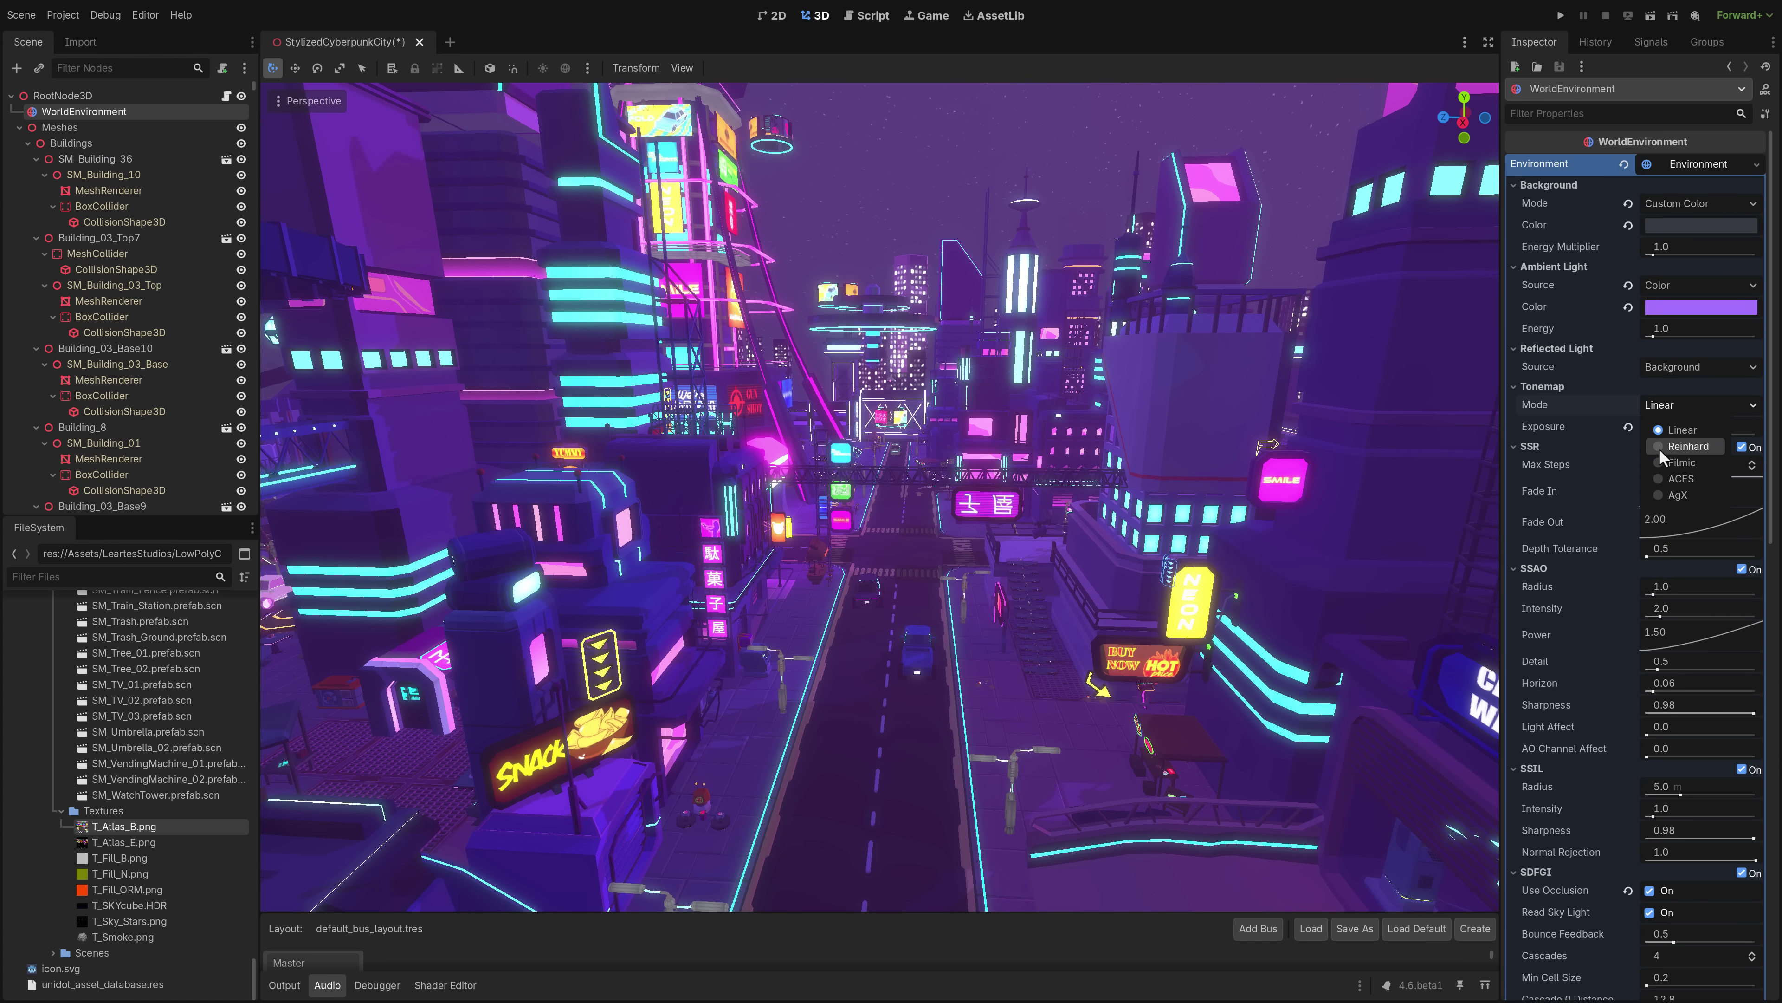
pyautogui.click(1661, 495)
pyautogui.moveTo(1053, 485); pyautogui.dragTo(1010, 482, button='right')
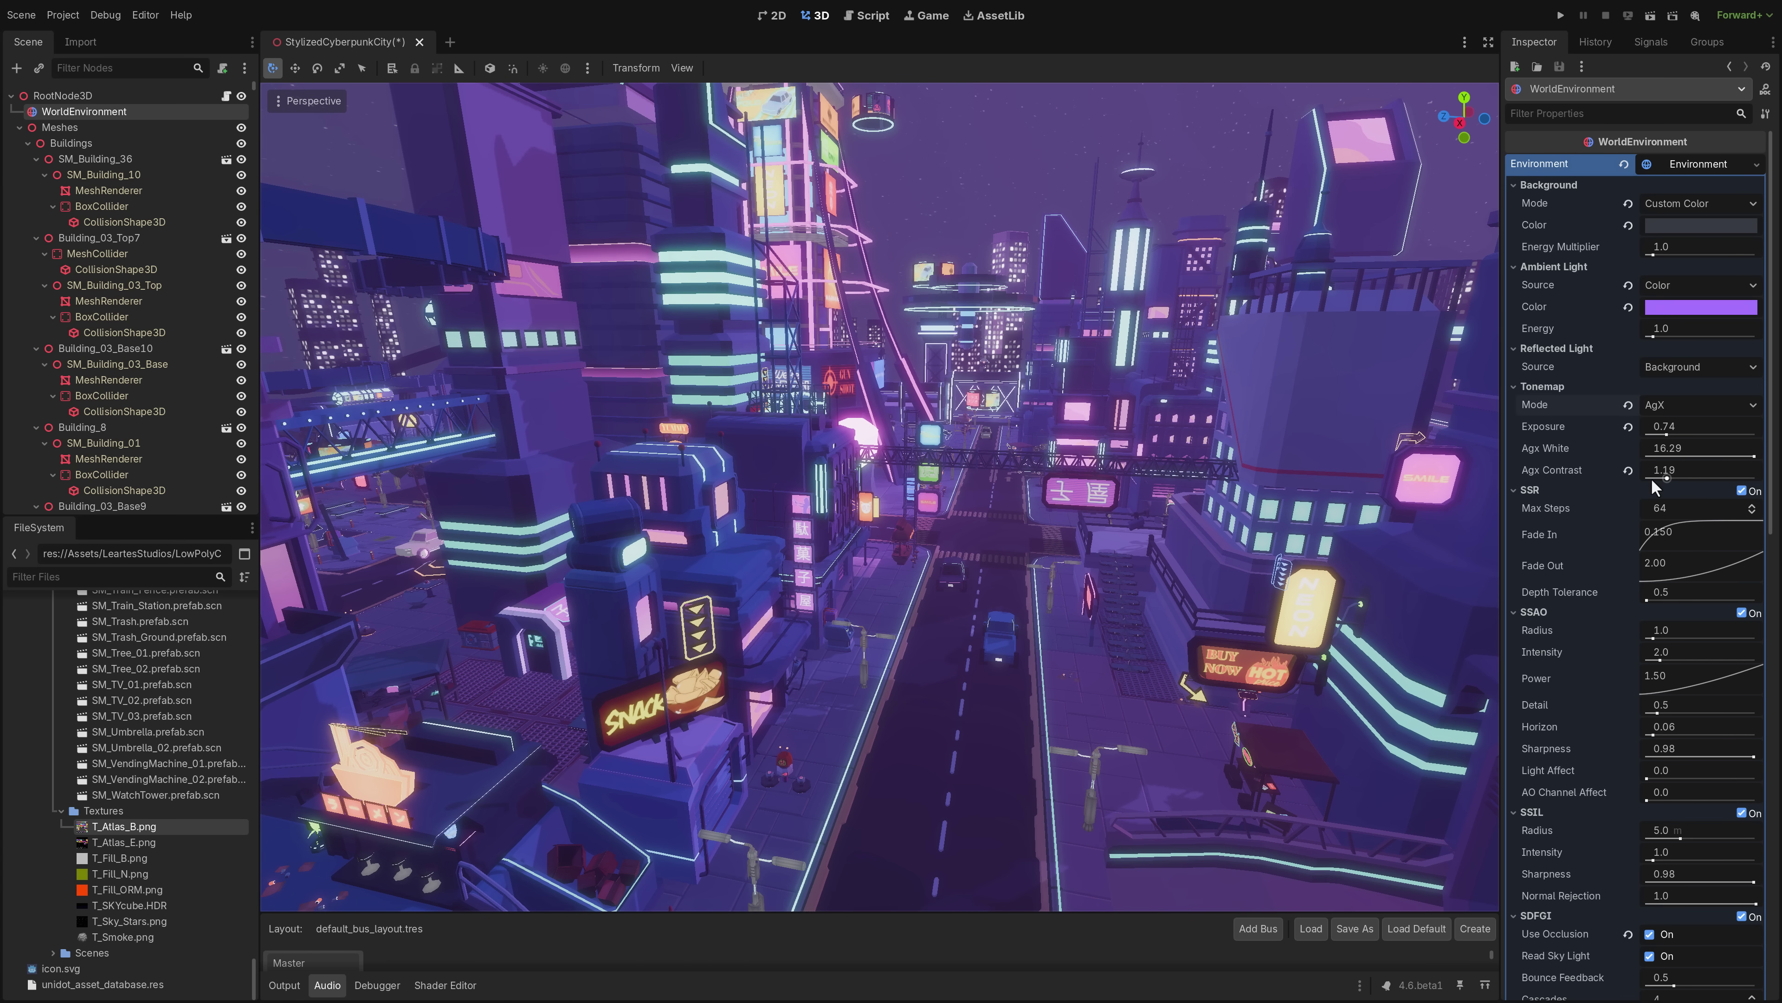
pyautogui.moveTo(1674, 478); pyautogui.dragTo(1721, 493)
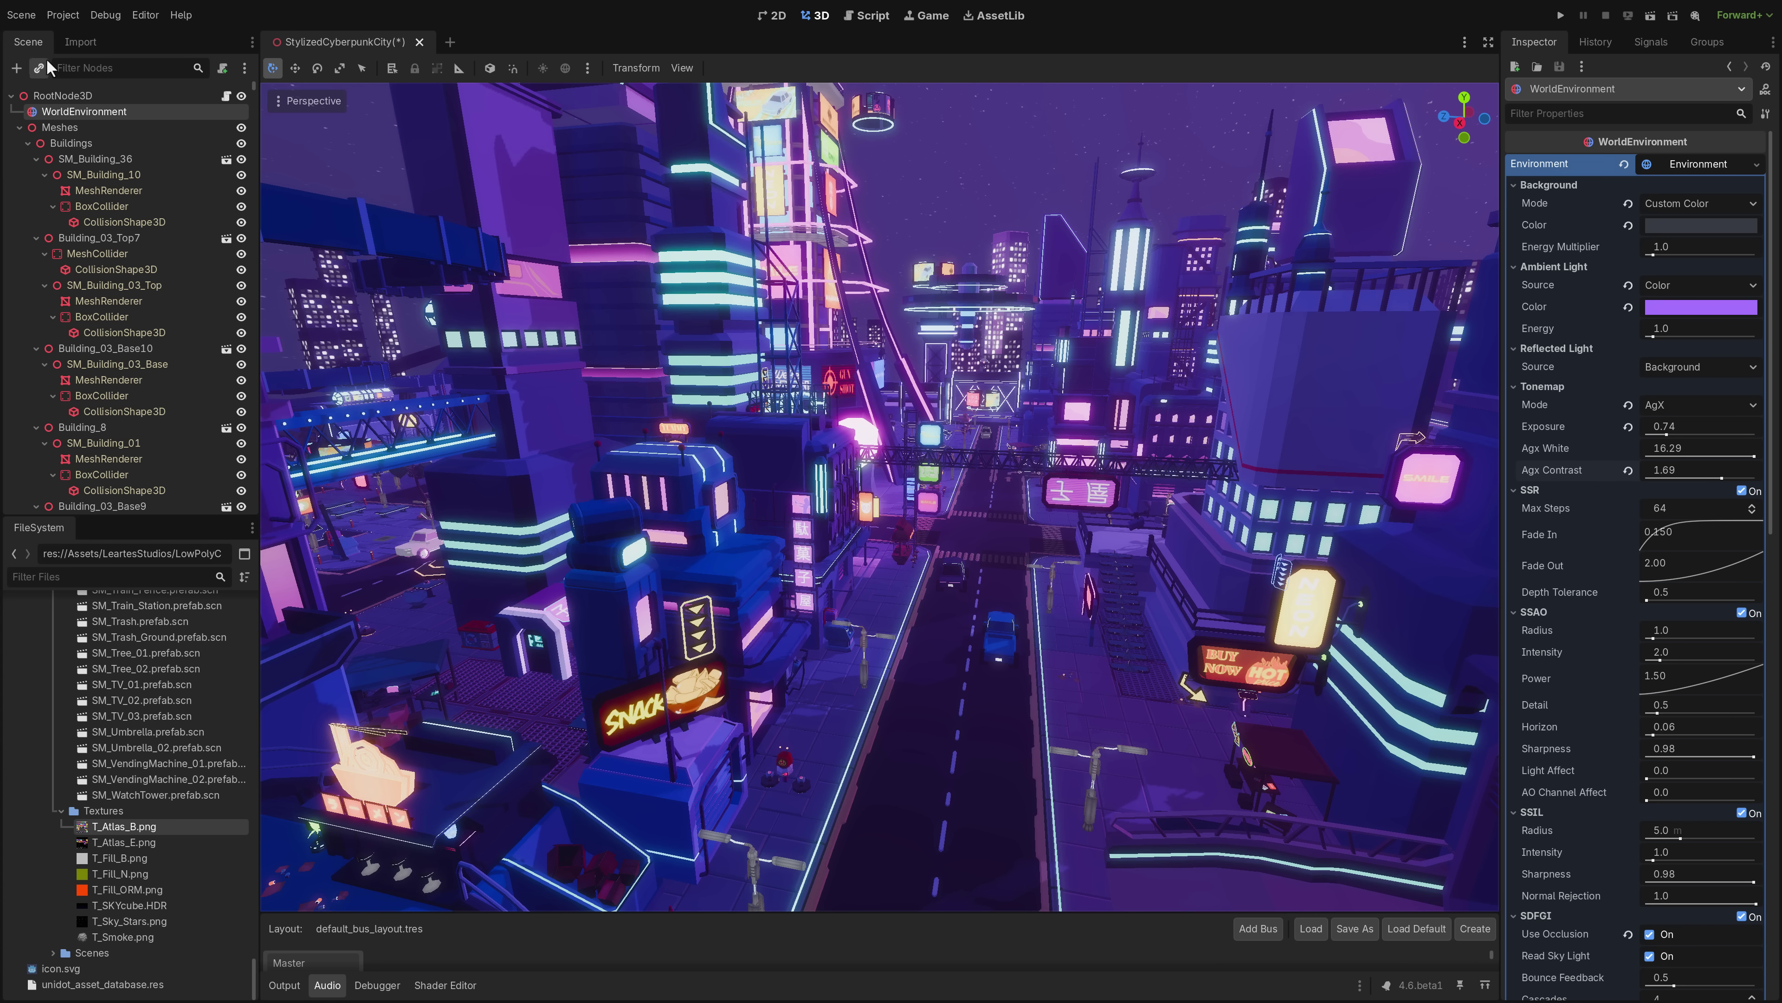
# Search for "ik" among the node types that can be added under RootNode3D, and cancel without creating a node.
pyautogui.click(69, 97)
pyautogui.click(16, 69)
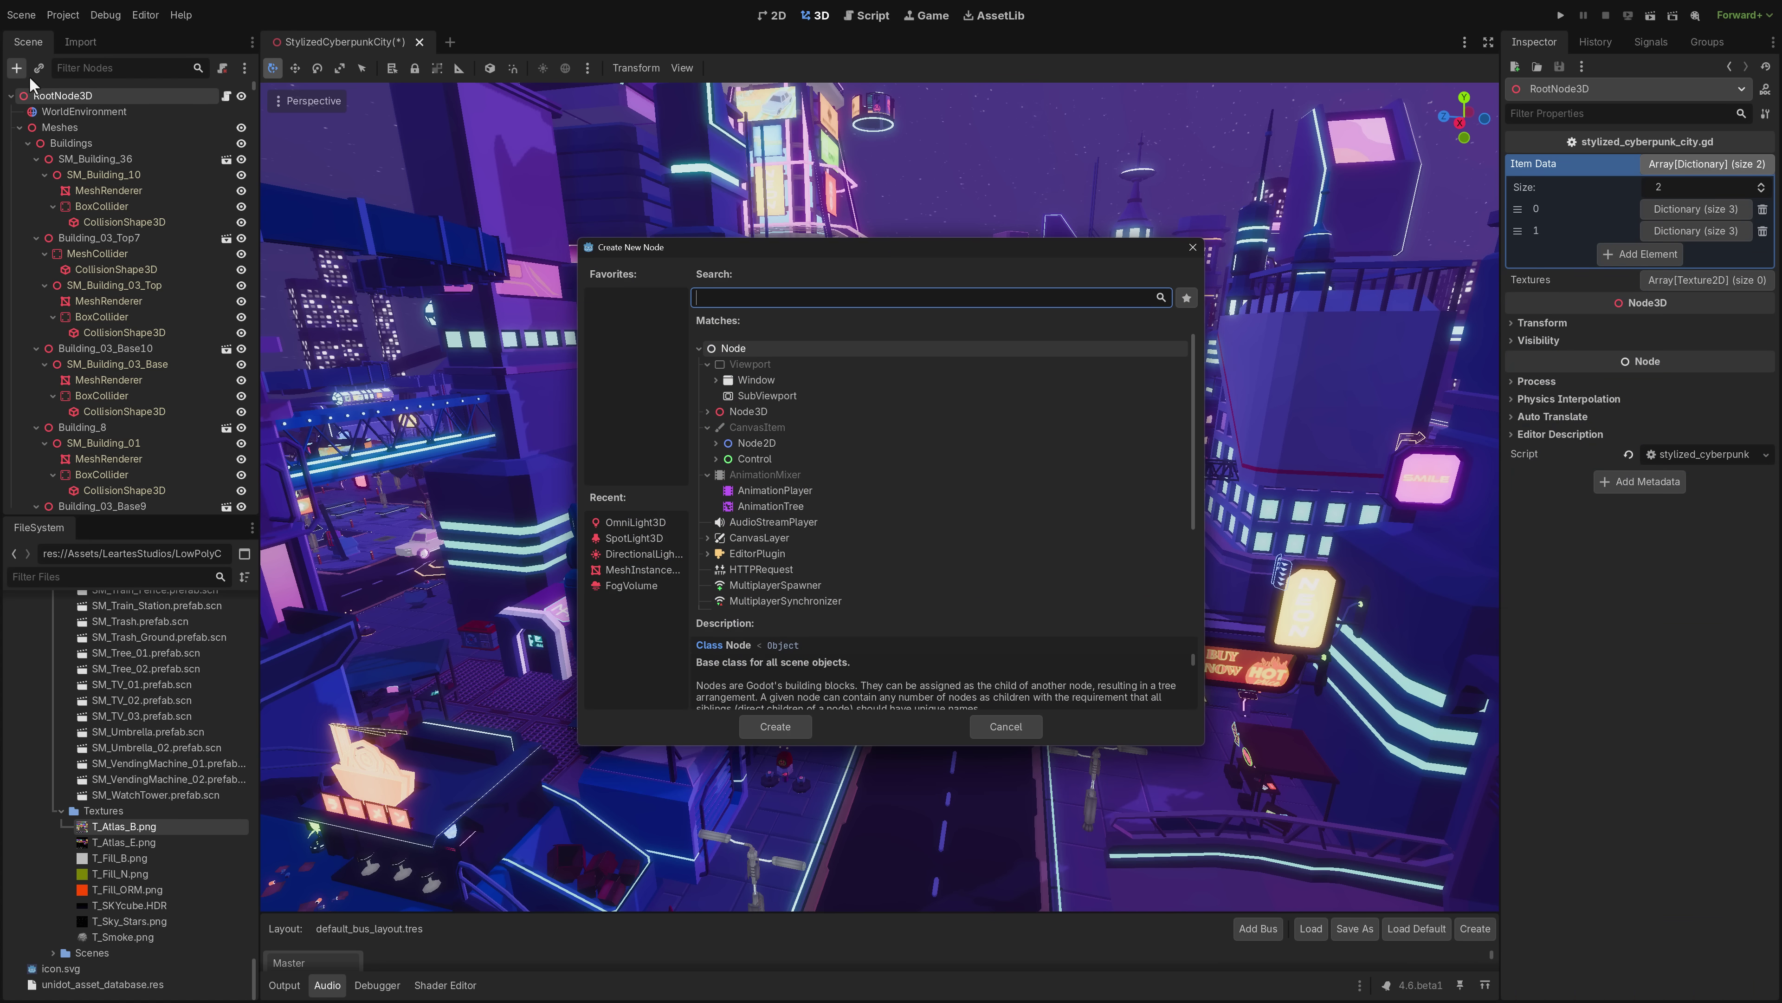
pyautogui.write('ik')
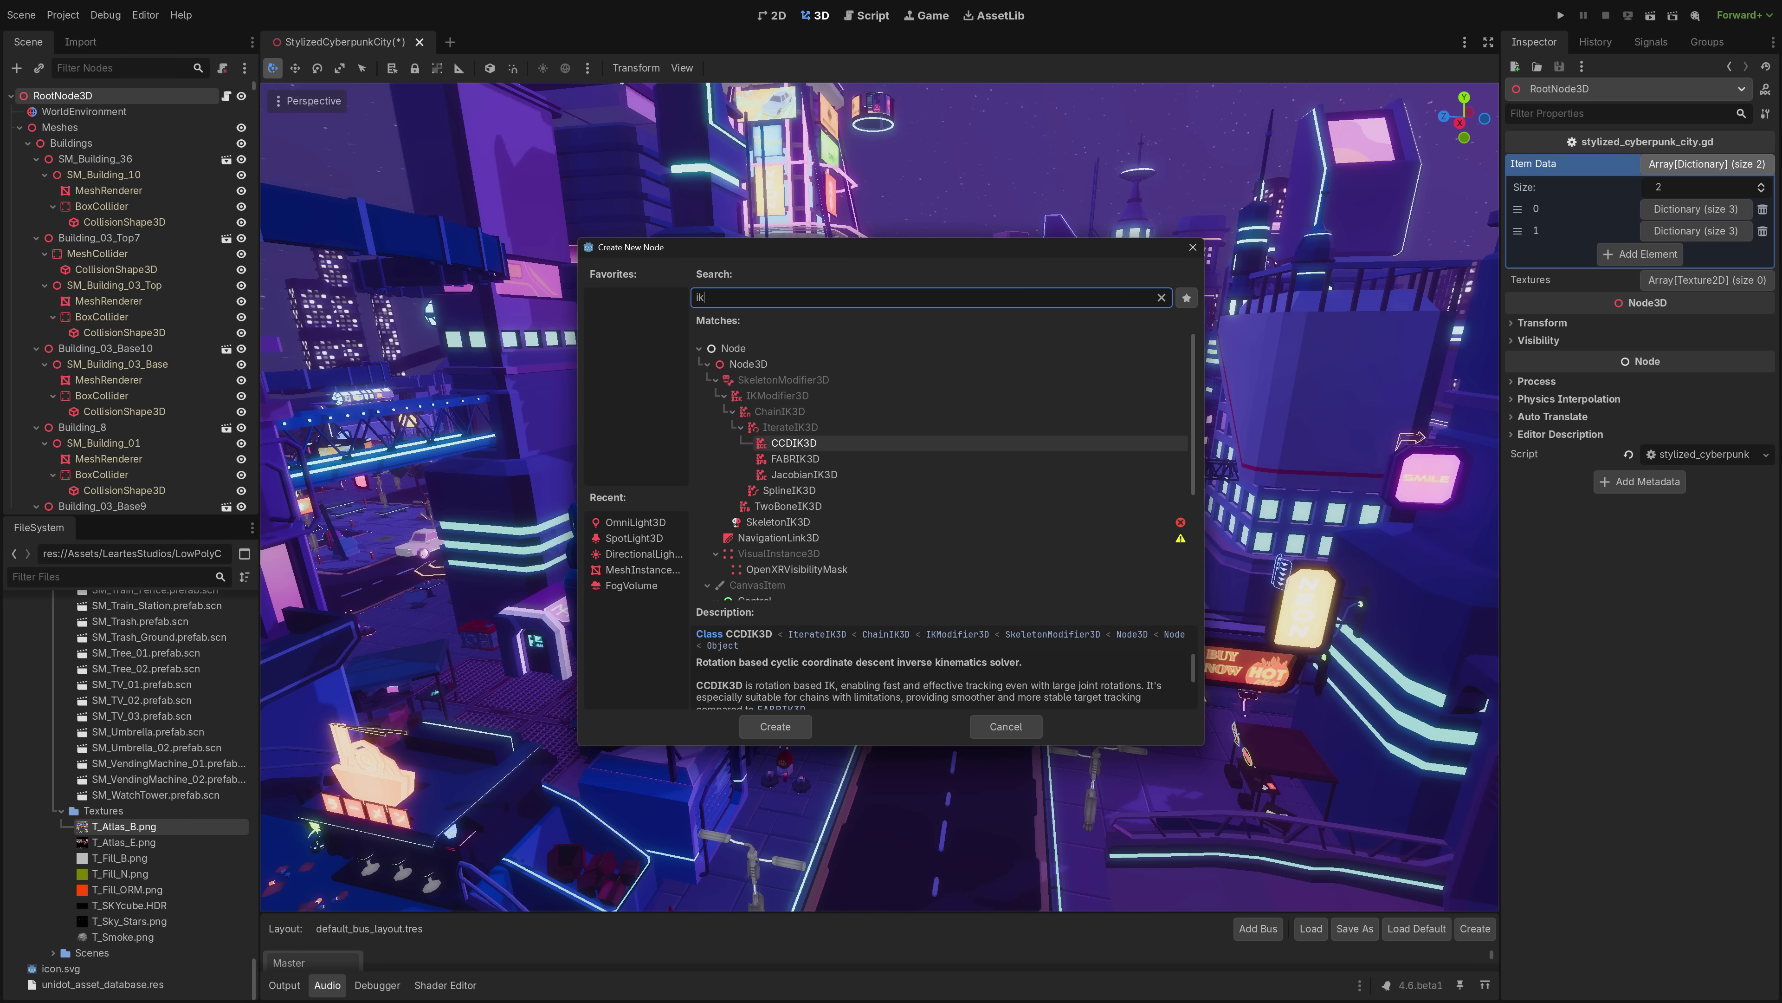
pyautogui.click(1005, 726)
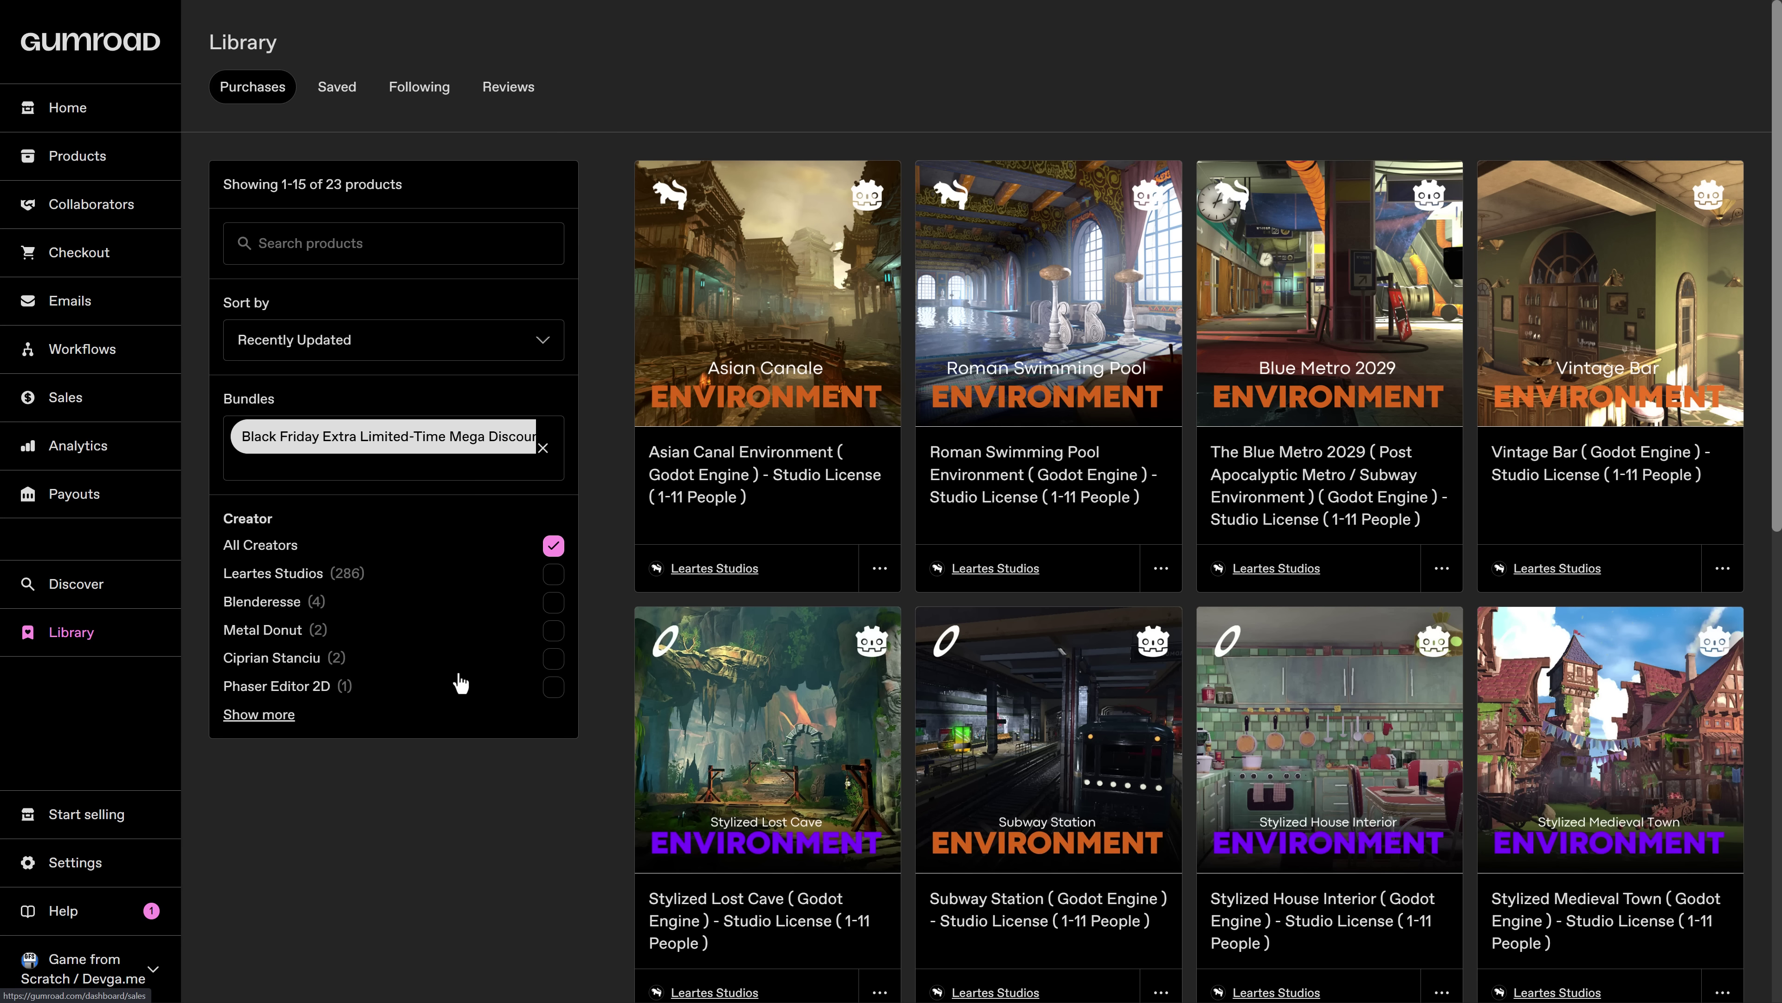
# Switch to the Gumroad library in the browser and look through the Godot Engine environments in the Black Friday bundle.
pyautogui.scroll(-1, 1340, 216)
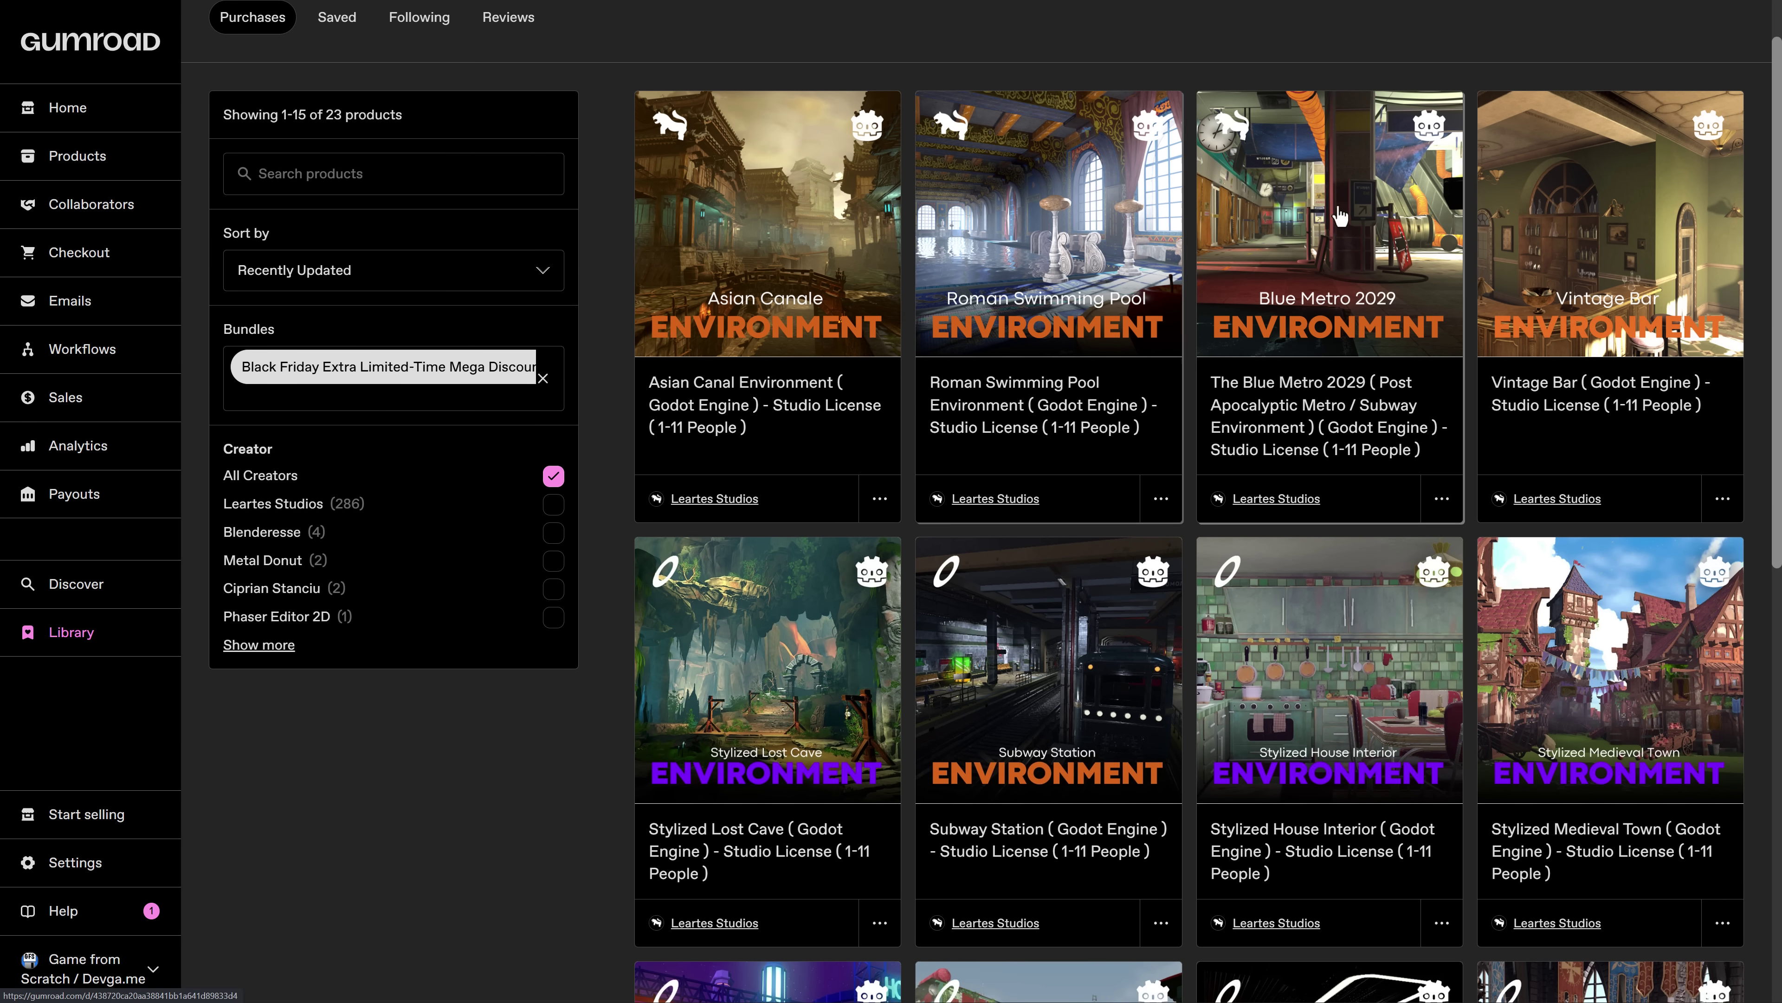
pyautogui.scroll(-8, 1456, 233)
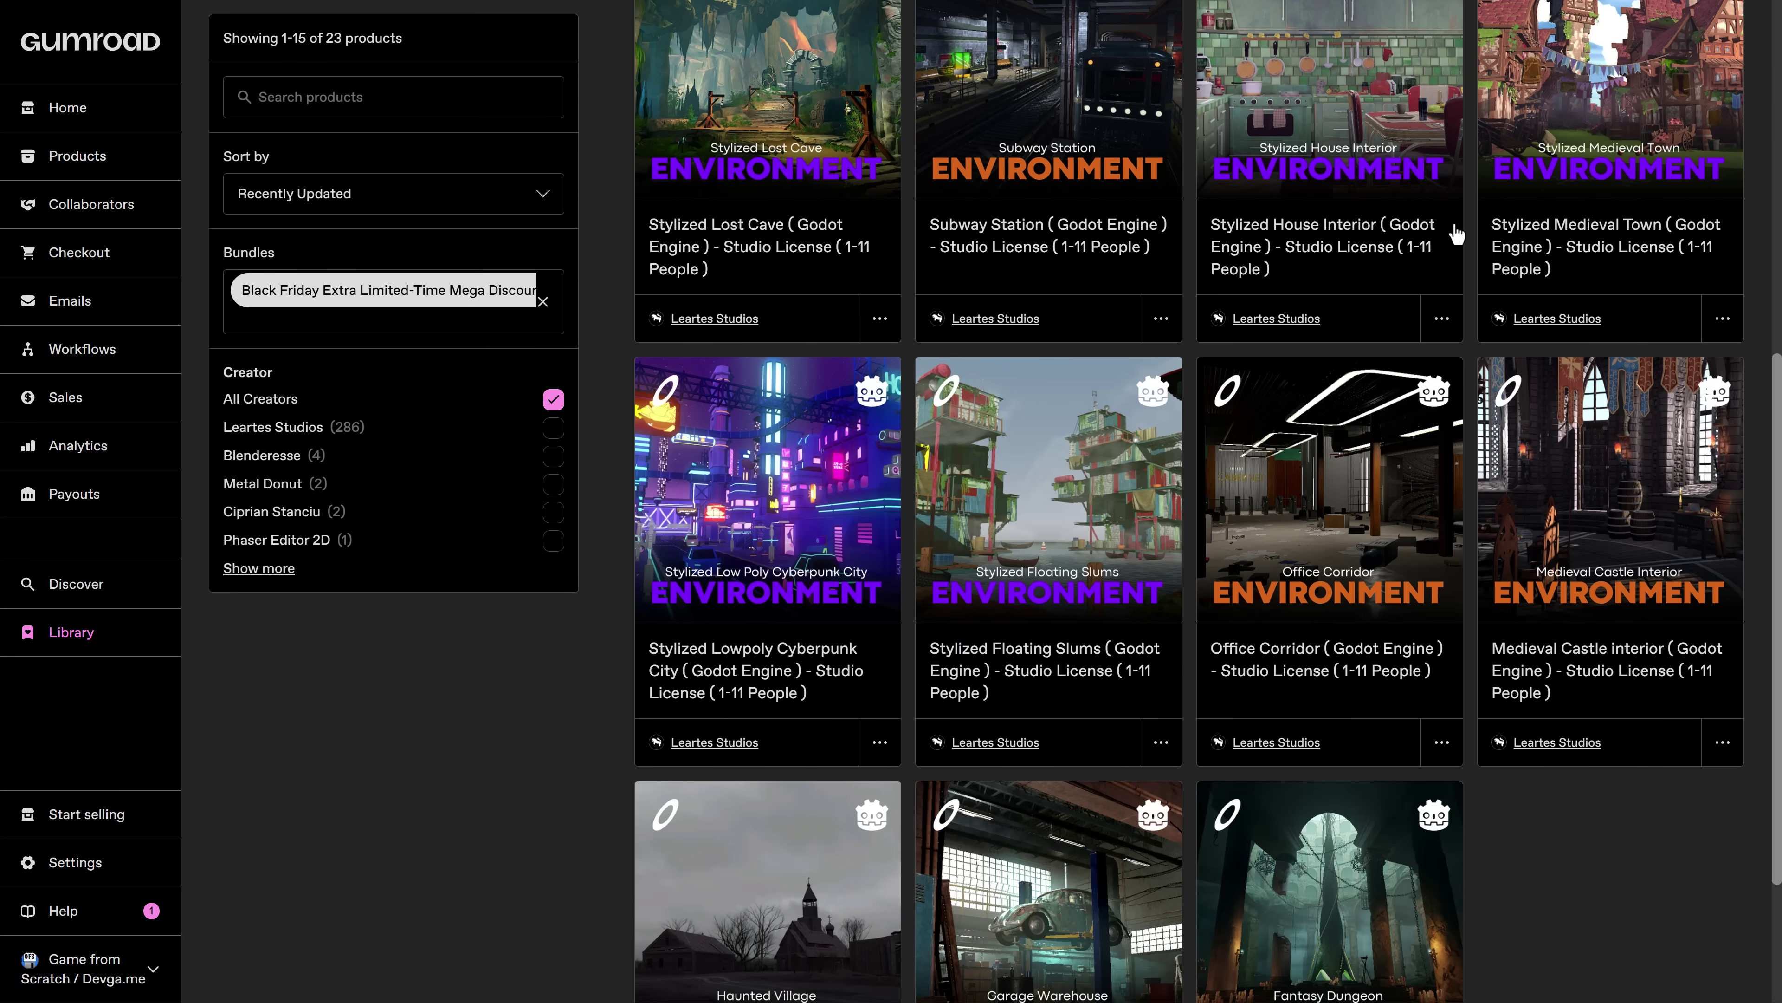
pyautogui.scroll(-7, 1456, 233)
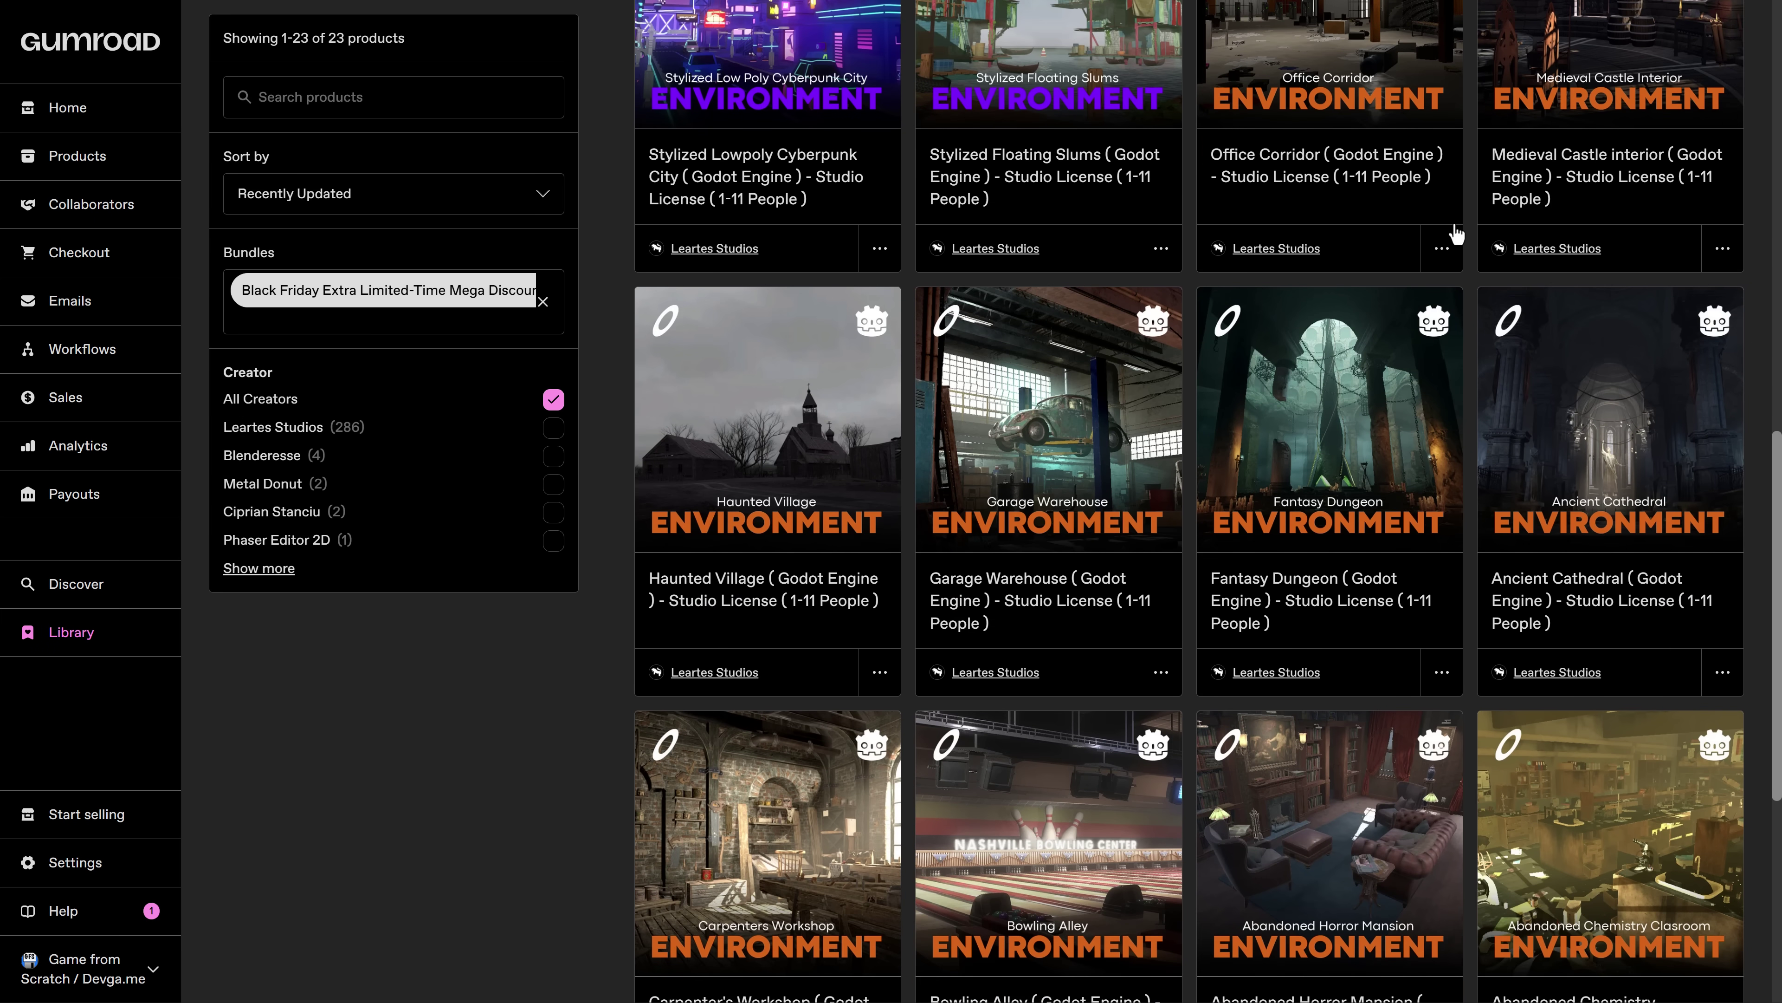
pyautogui.scroll(13, 1456, 233)
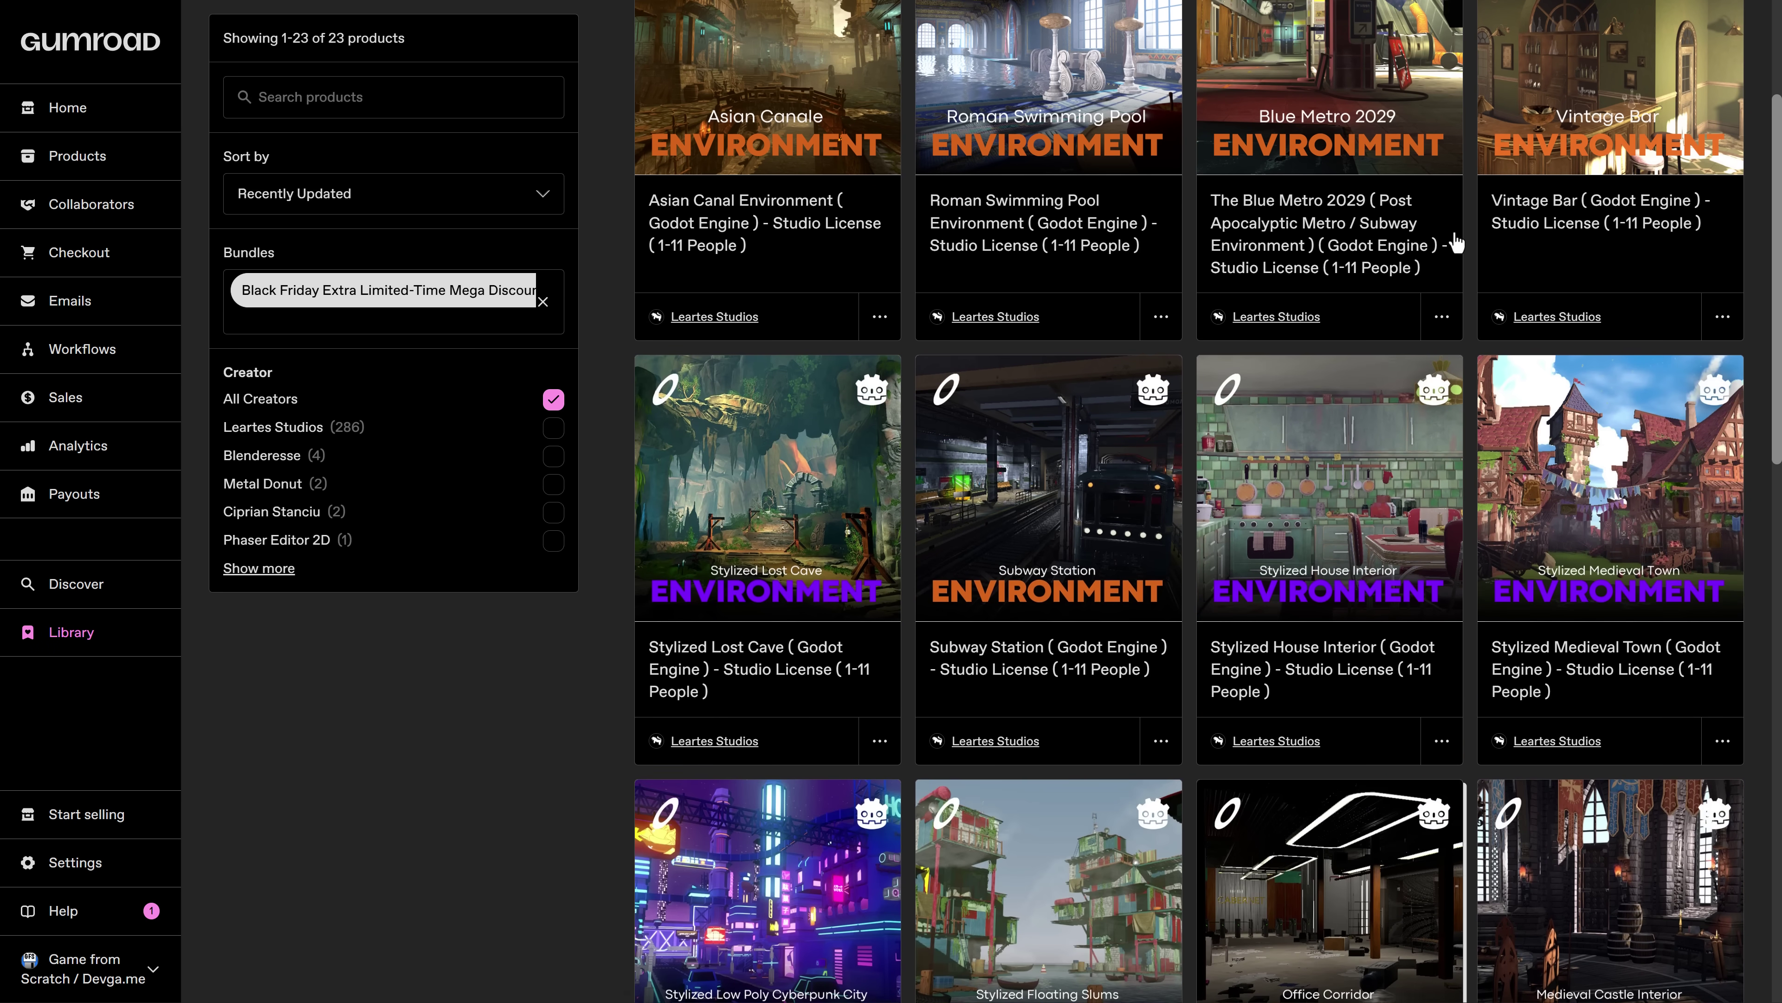
pyautogui.scroll(3, 1456, 242)
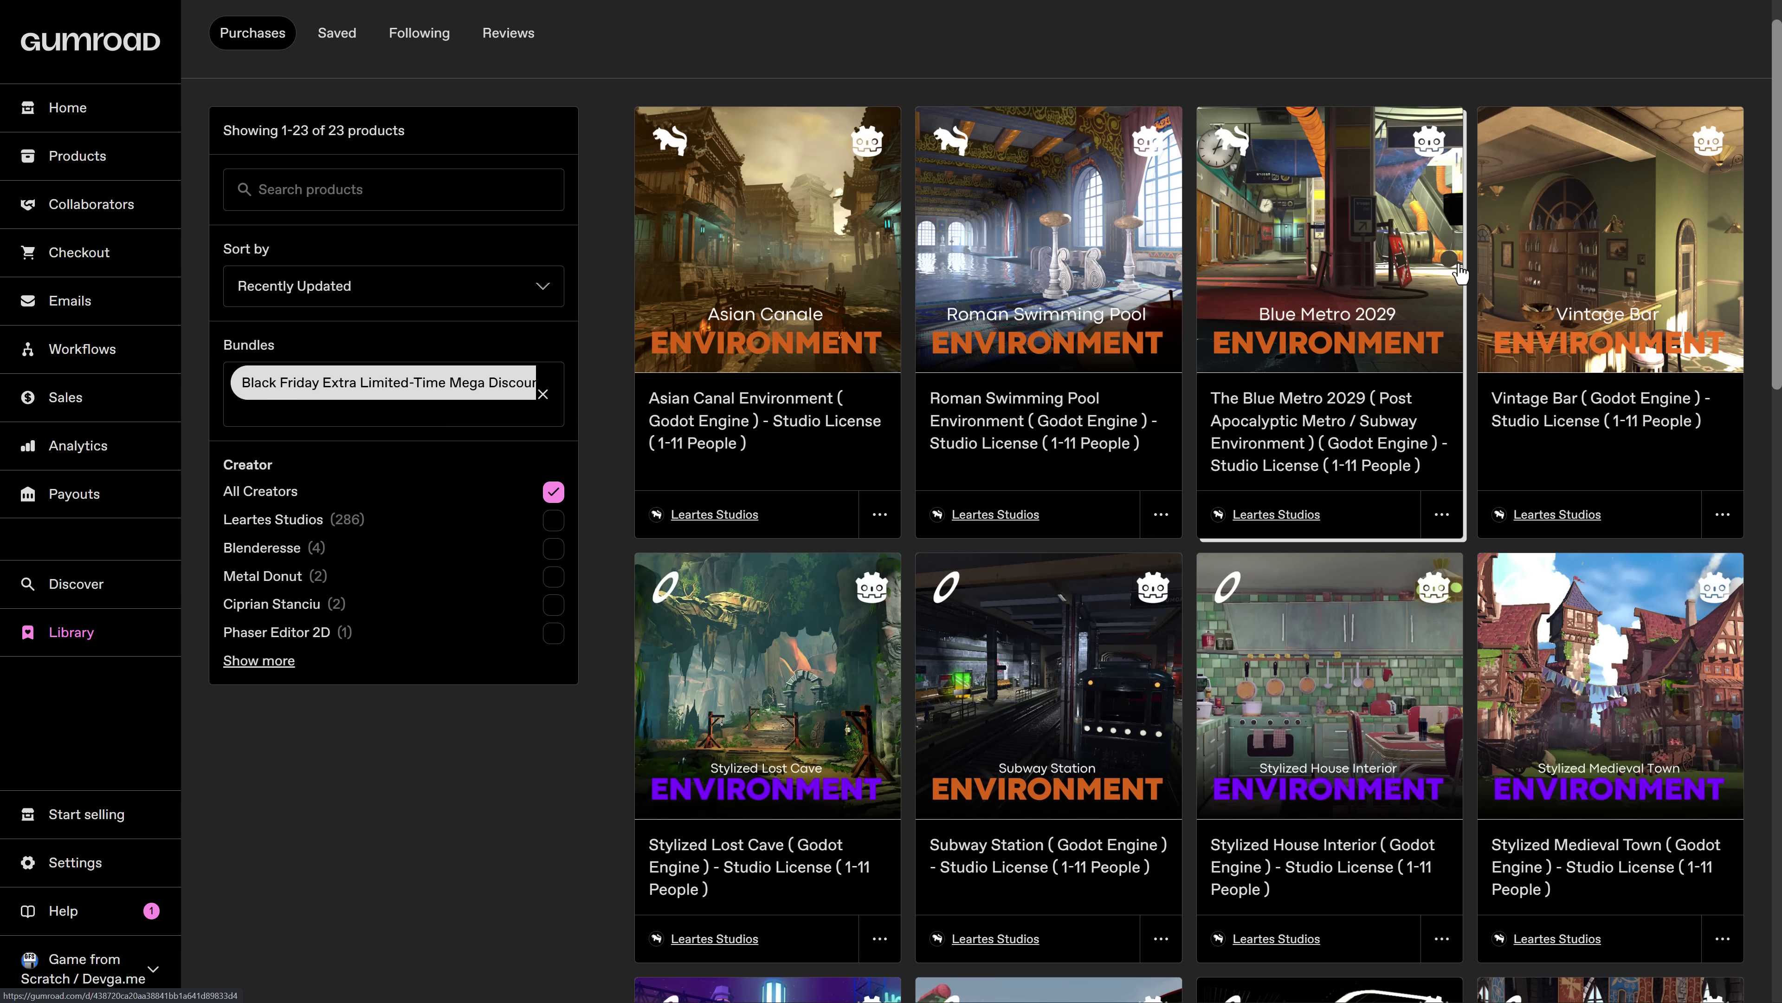
pyautogui.scroll(-13, 1075, 273)
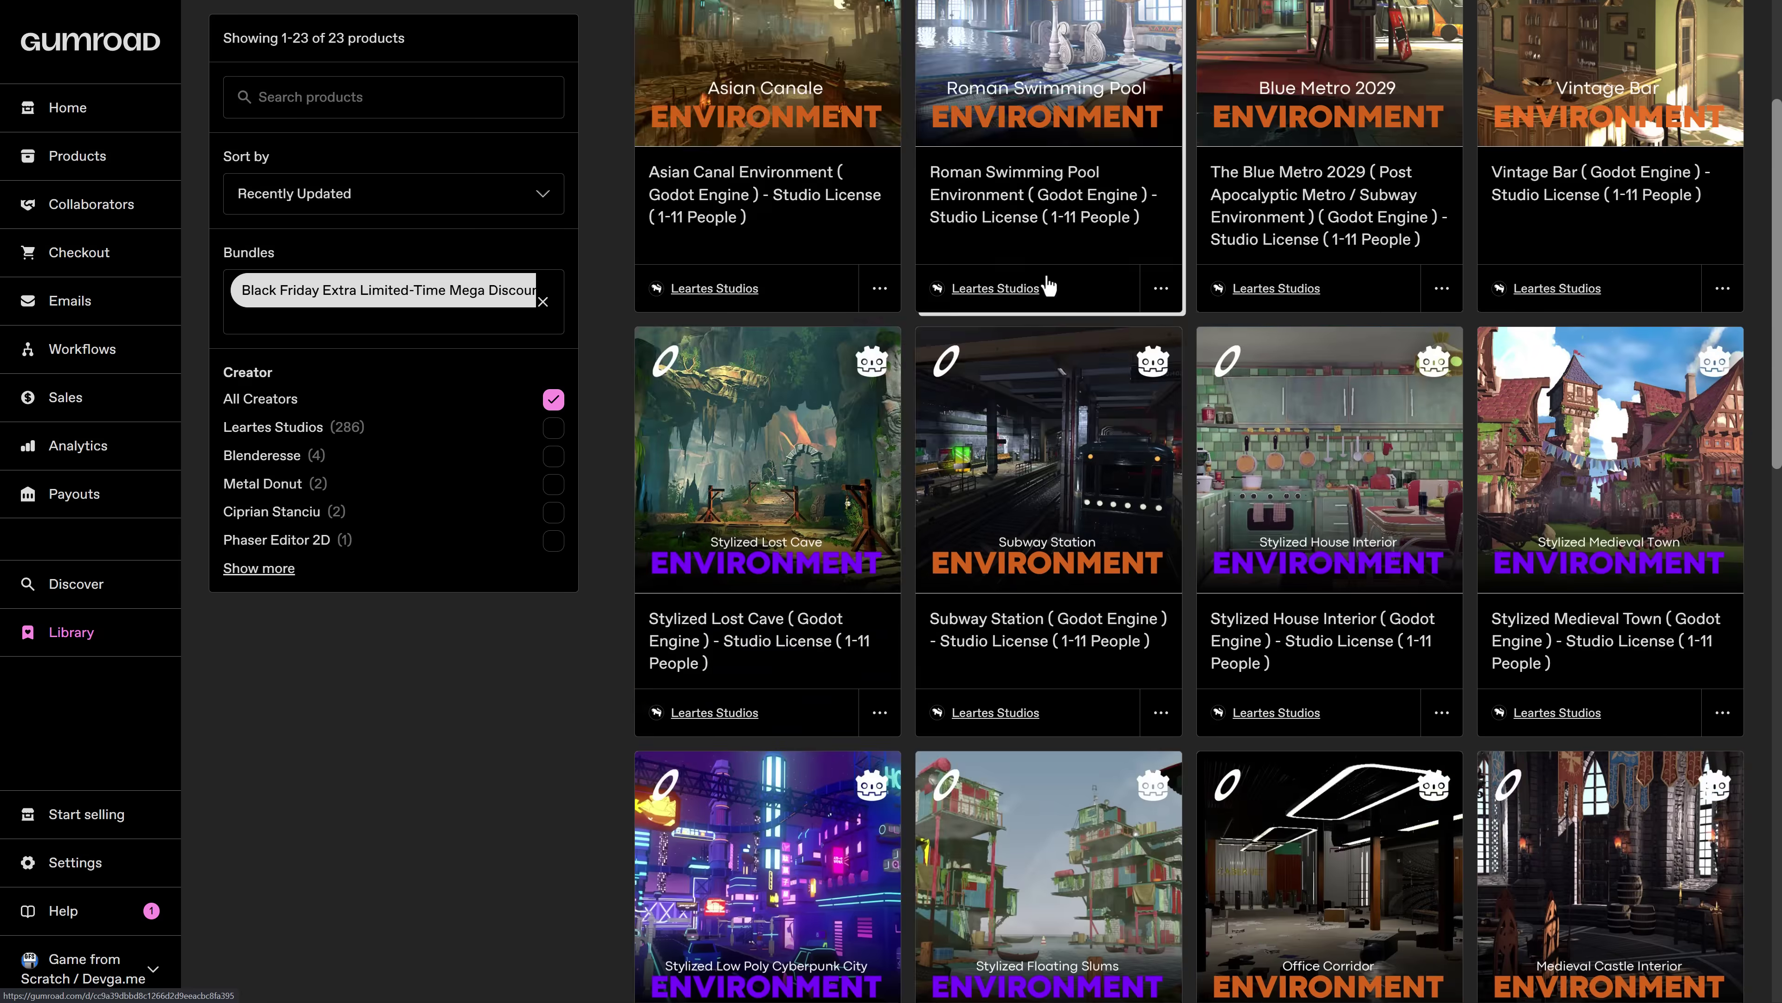
pyautogui.scroll(-10, 1076, 275)
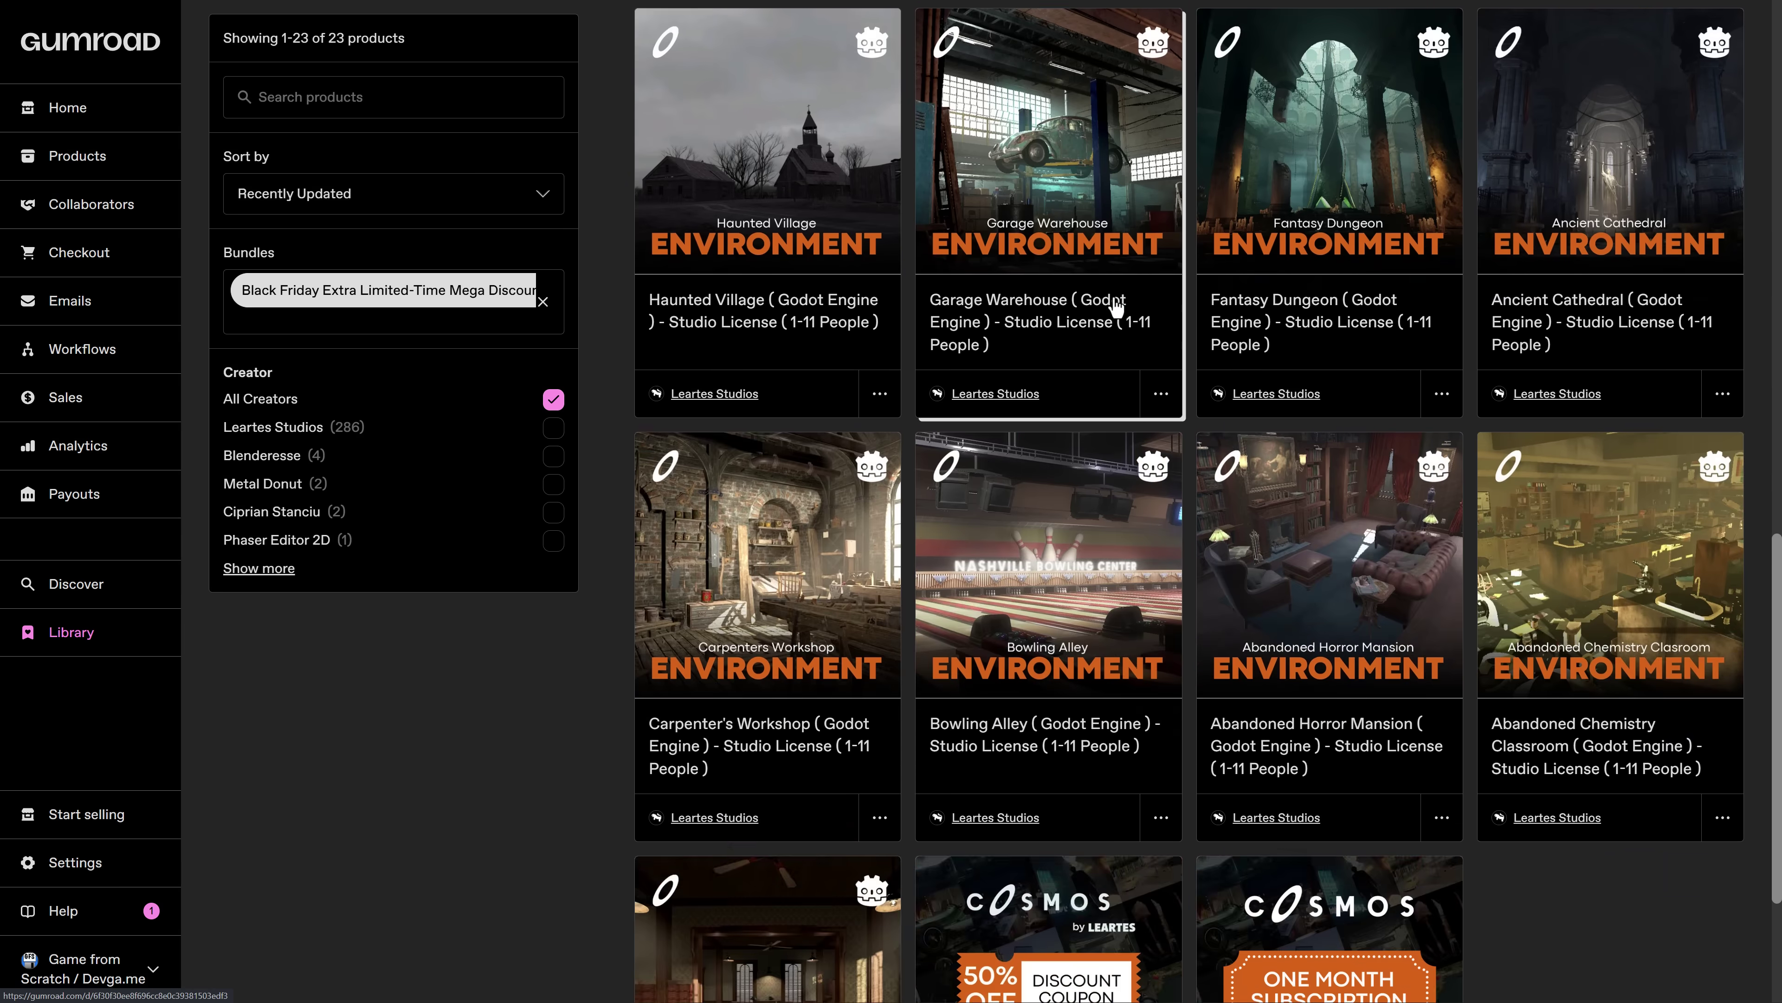
pyautogui.scroll(4, 1116, 307)
pyautogui.scroll(11, 1116, 307)
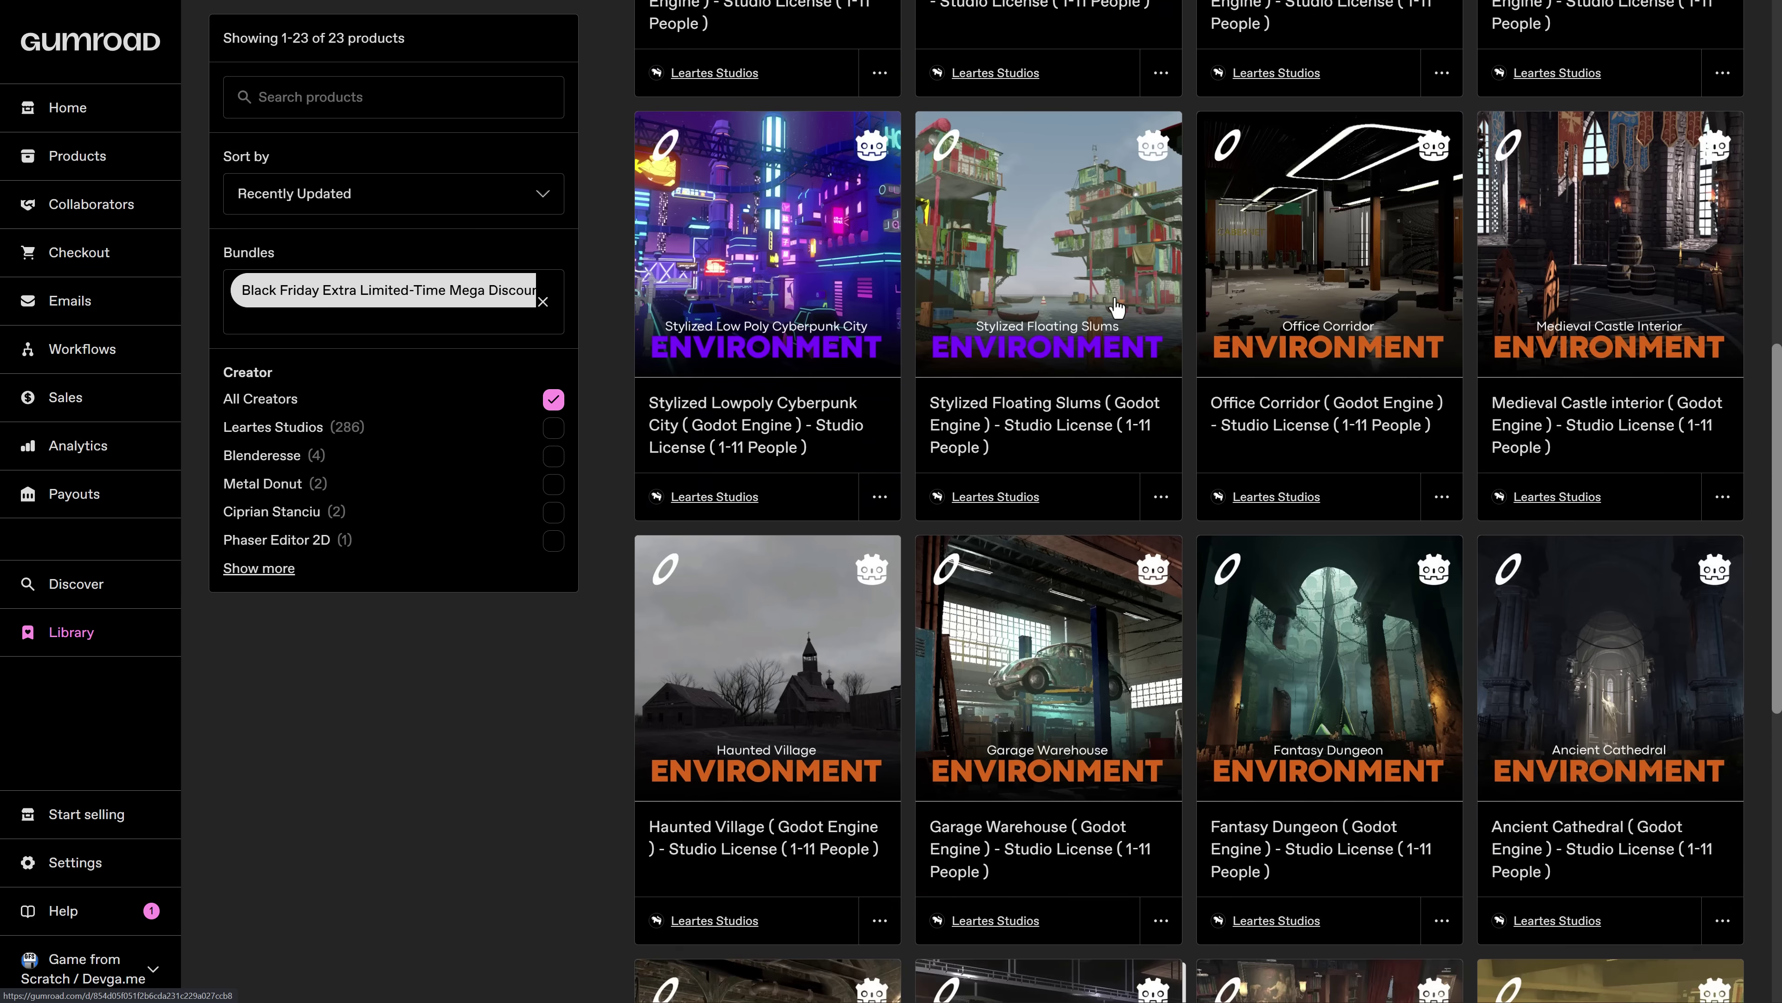
pyautogui.scroll(10, 911, 329)
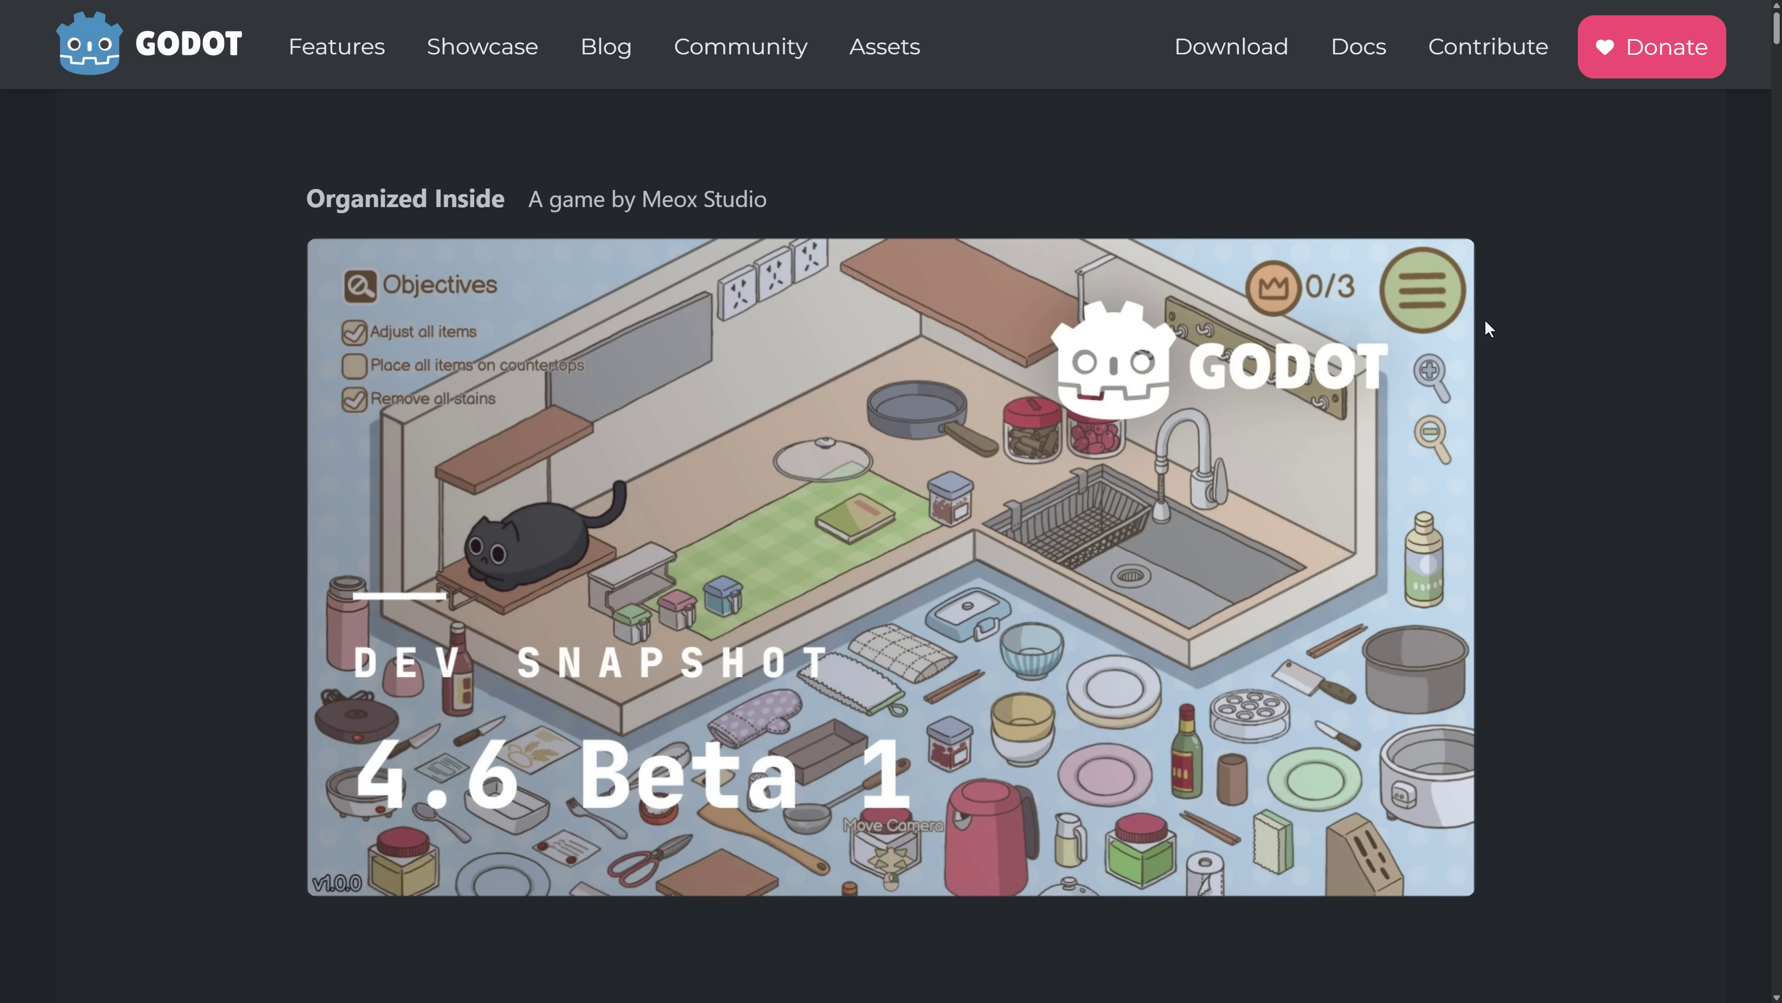
# Switch to the Godot 4.6 beta 1 article and read its introduction and the list of highlights down to Breaking changes.
pyautogui.scroll(-5, 1475, 309)
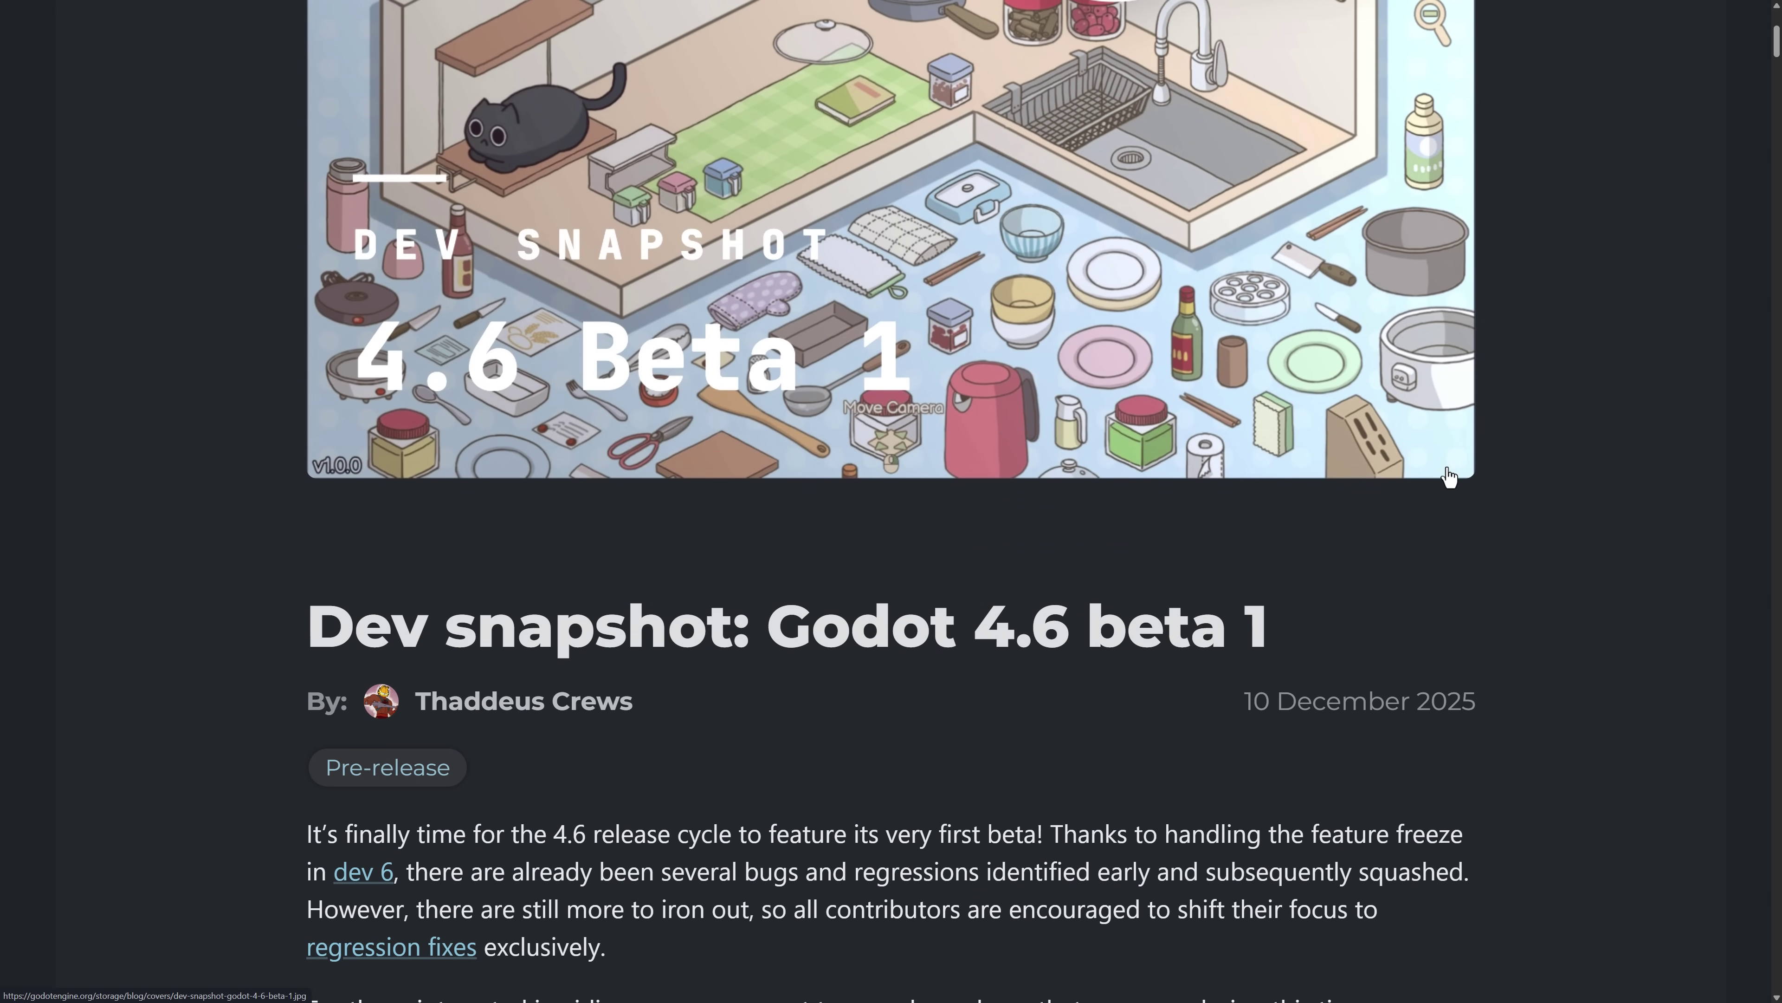
pyautogui.scroll(-9, 1446, 457)
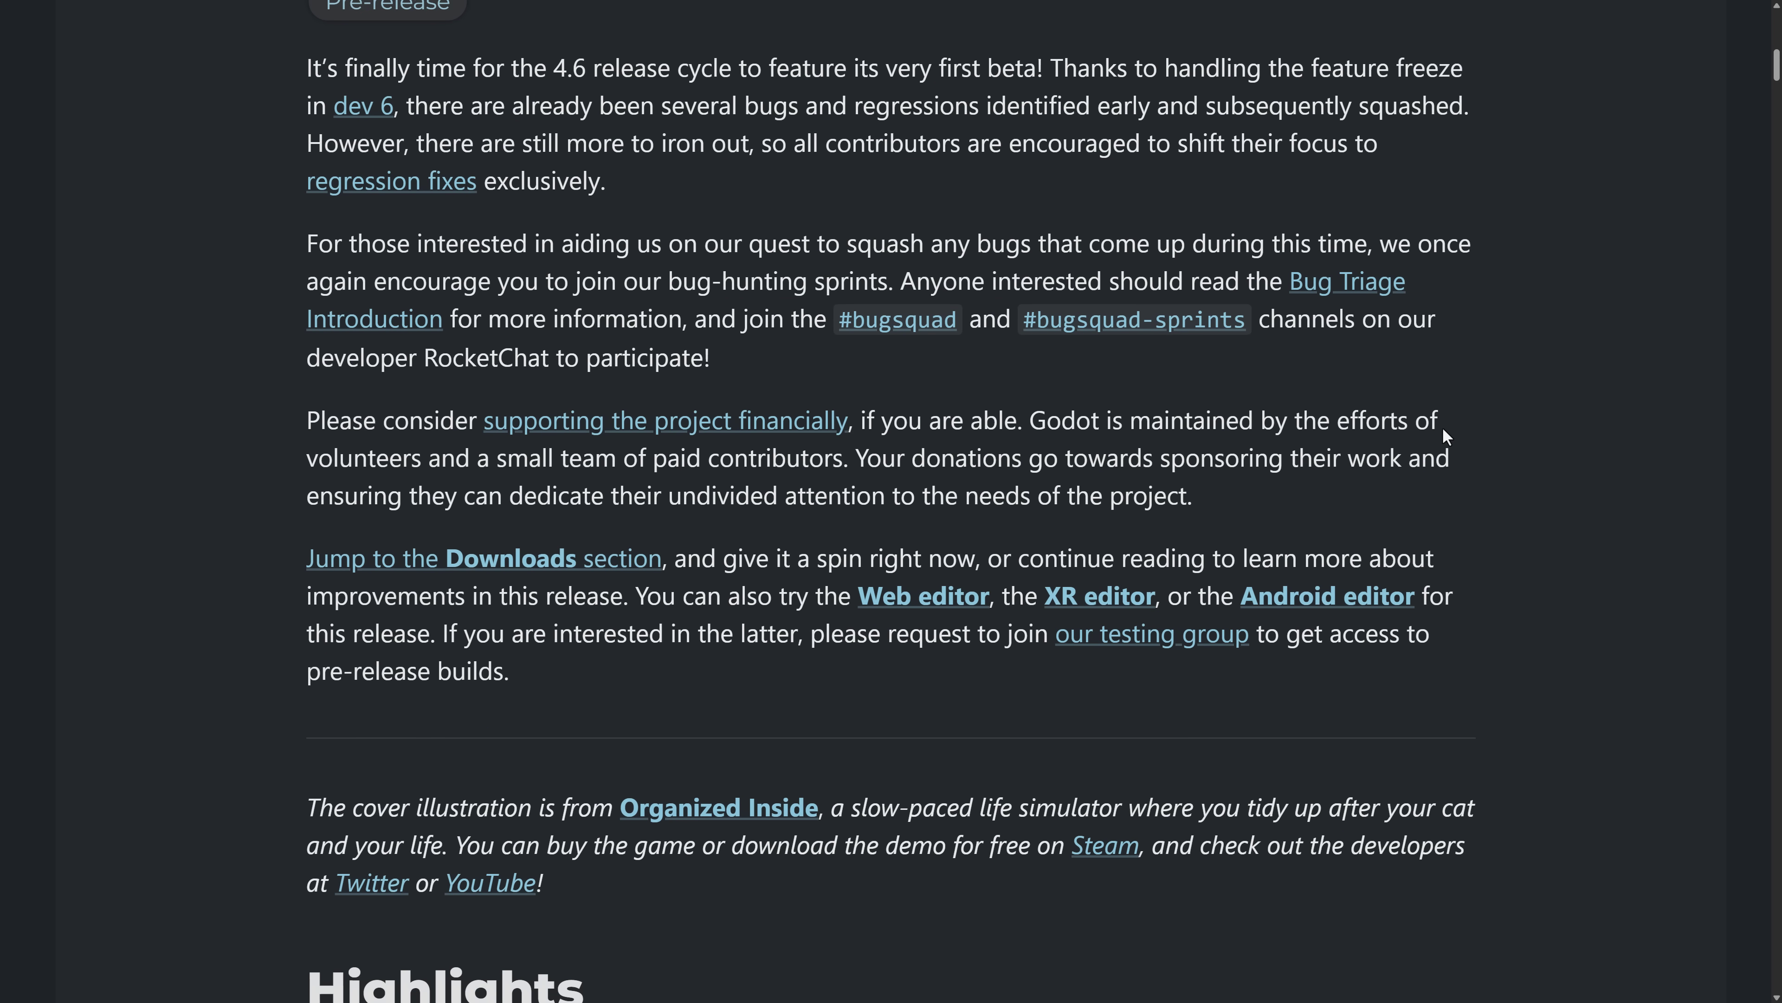
pyautogui.scroll(-9, 1443, 426)
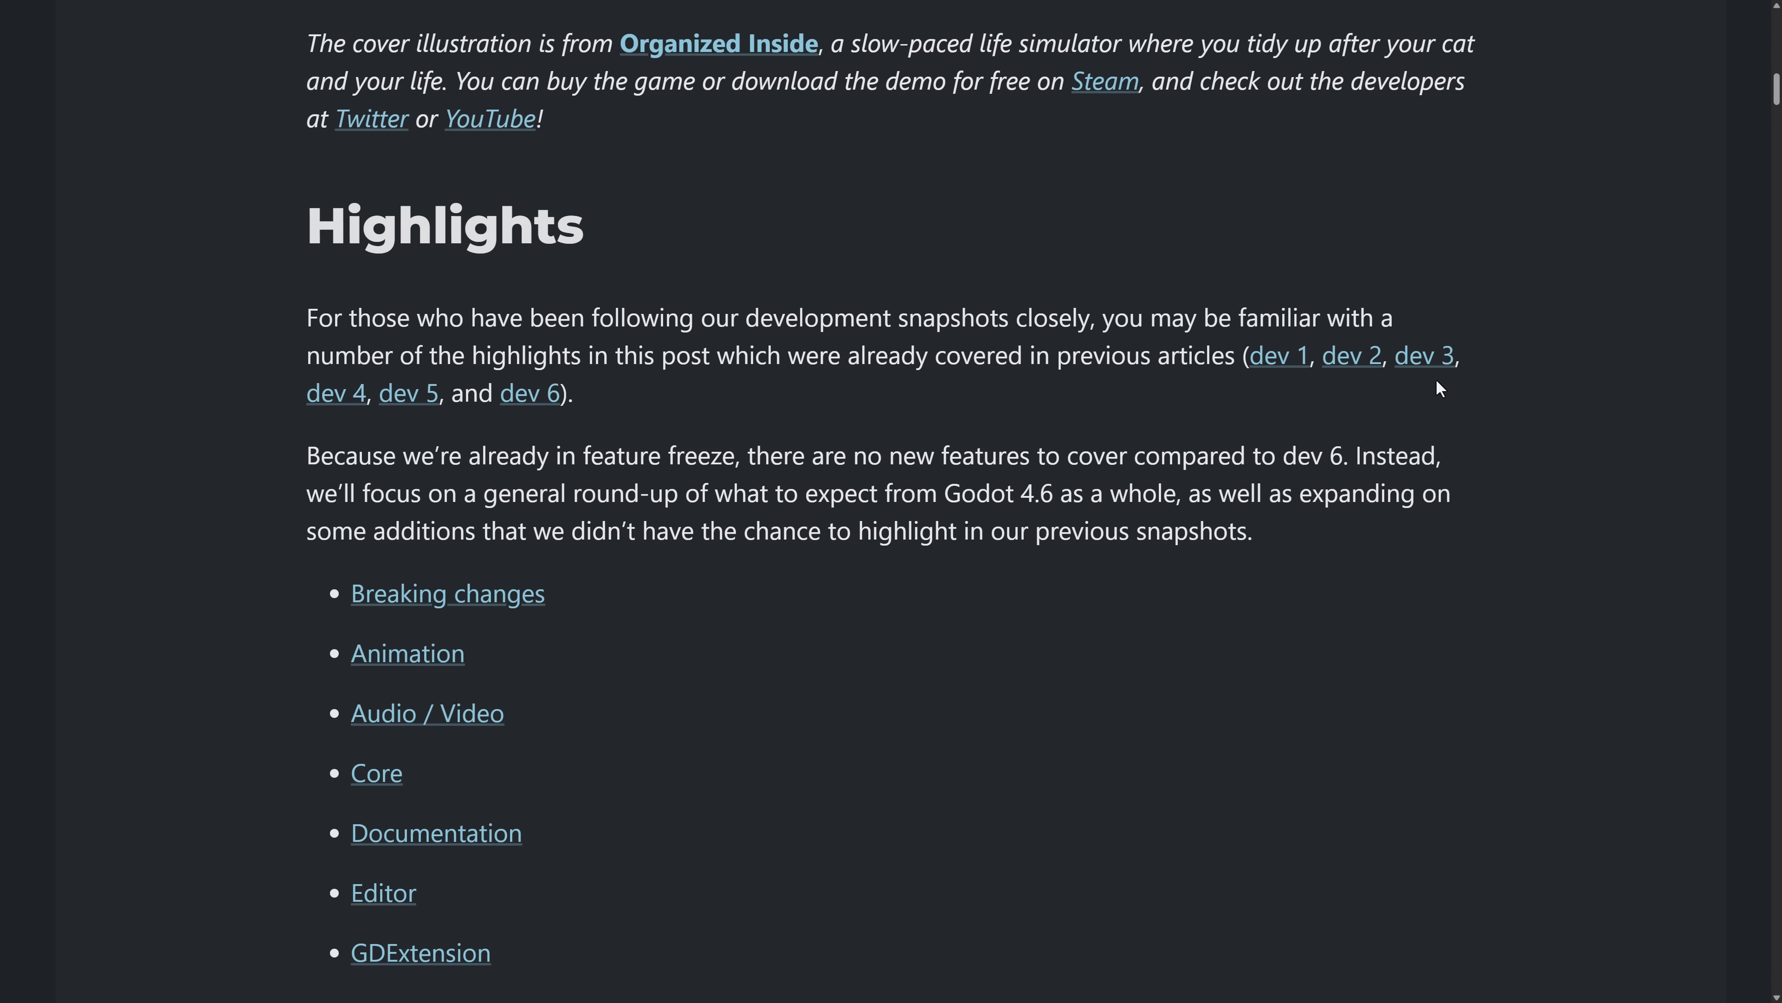
pyautogui.scroll(-1, 1440, 388)
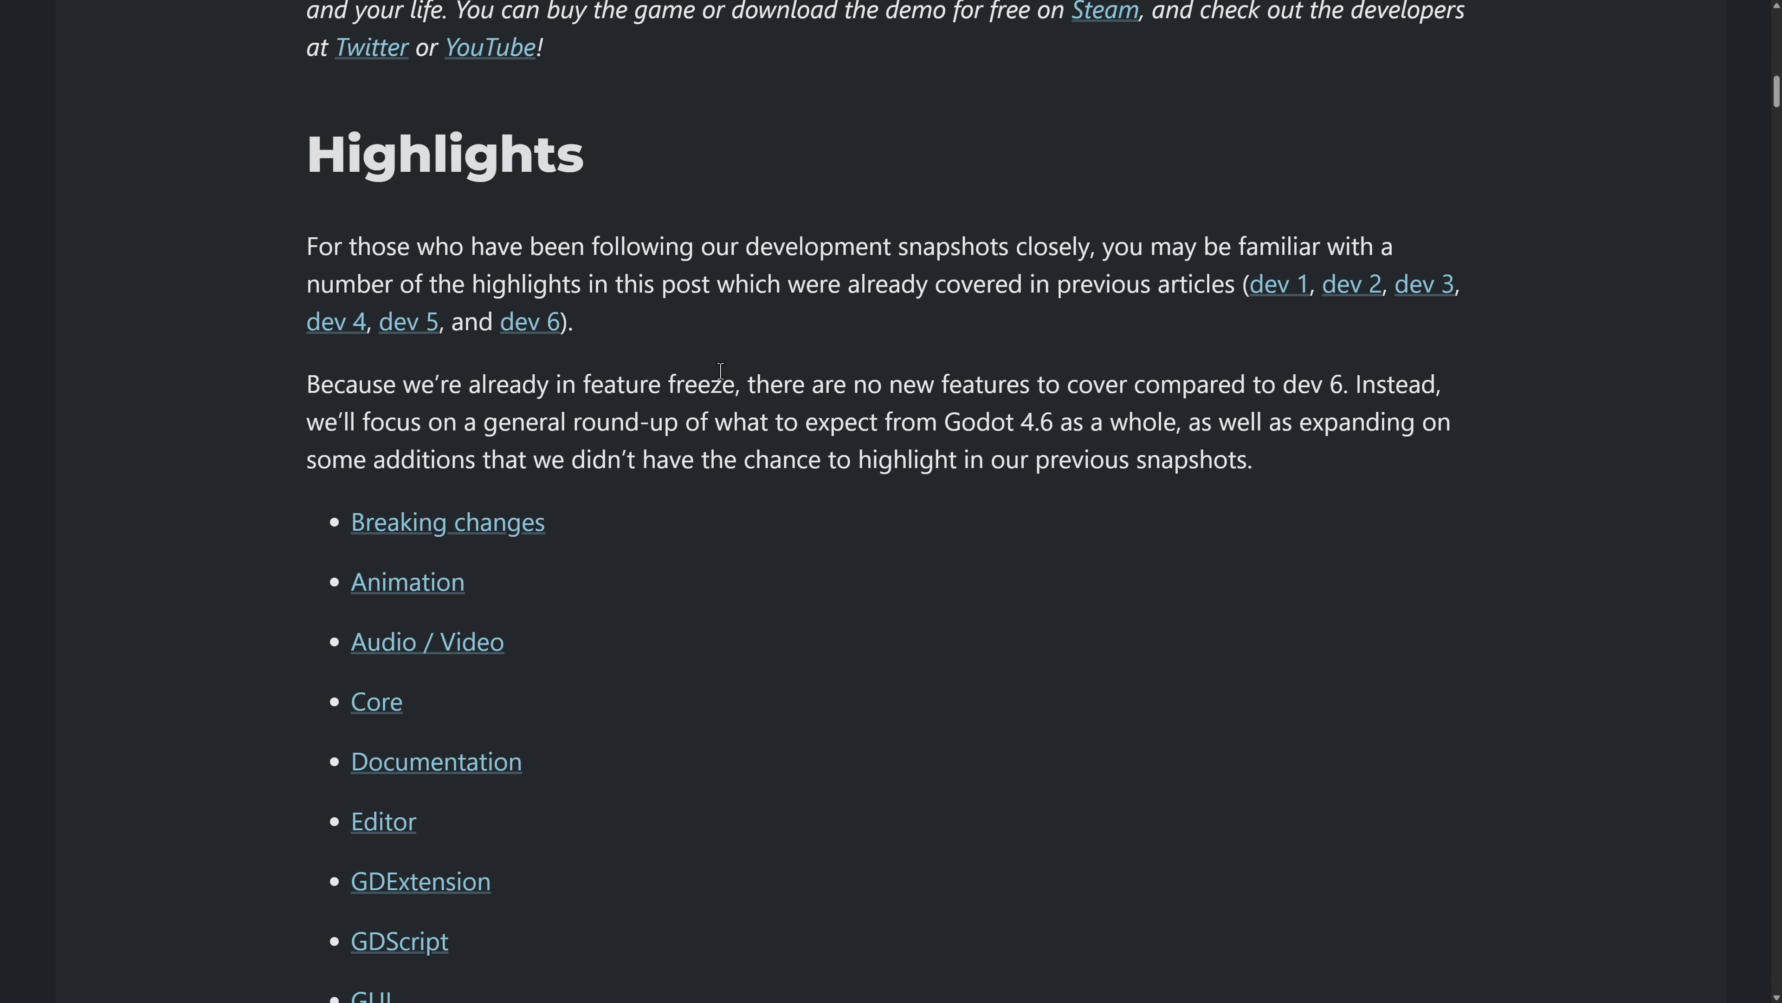
pyautogui.scroll(-1, 1188, 307)
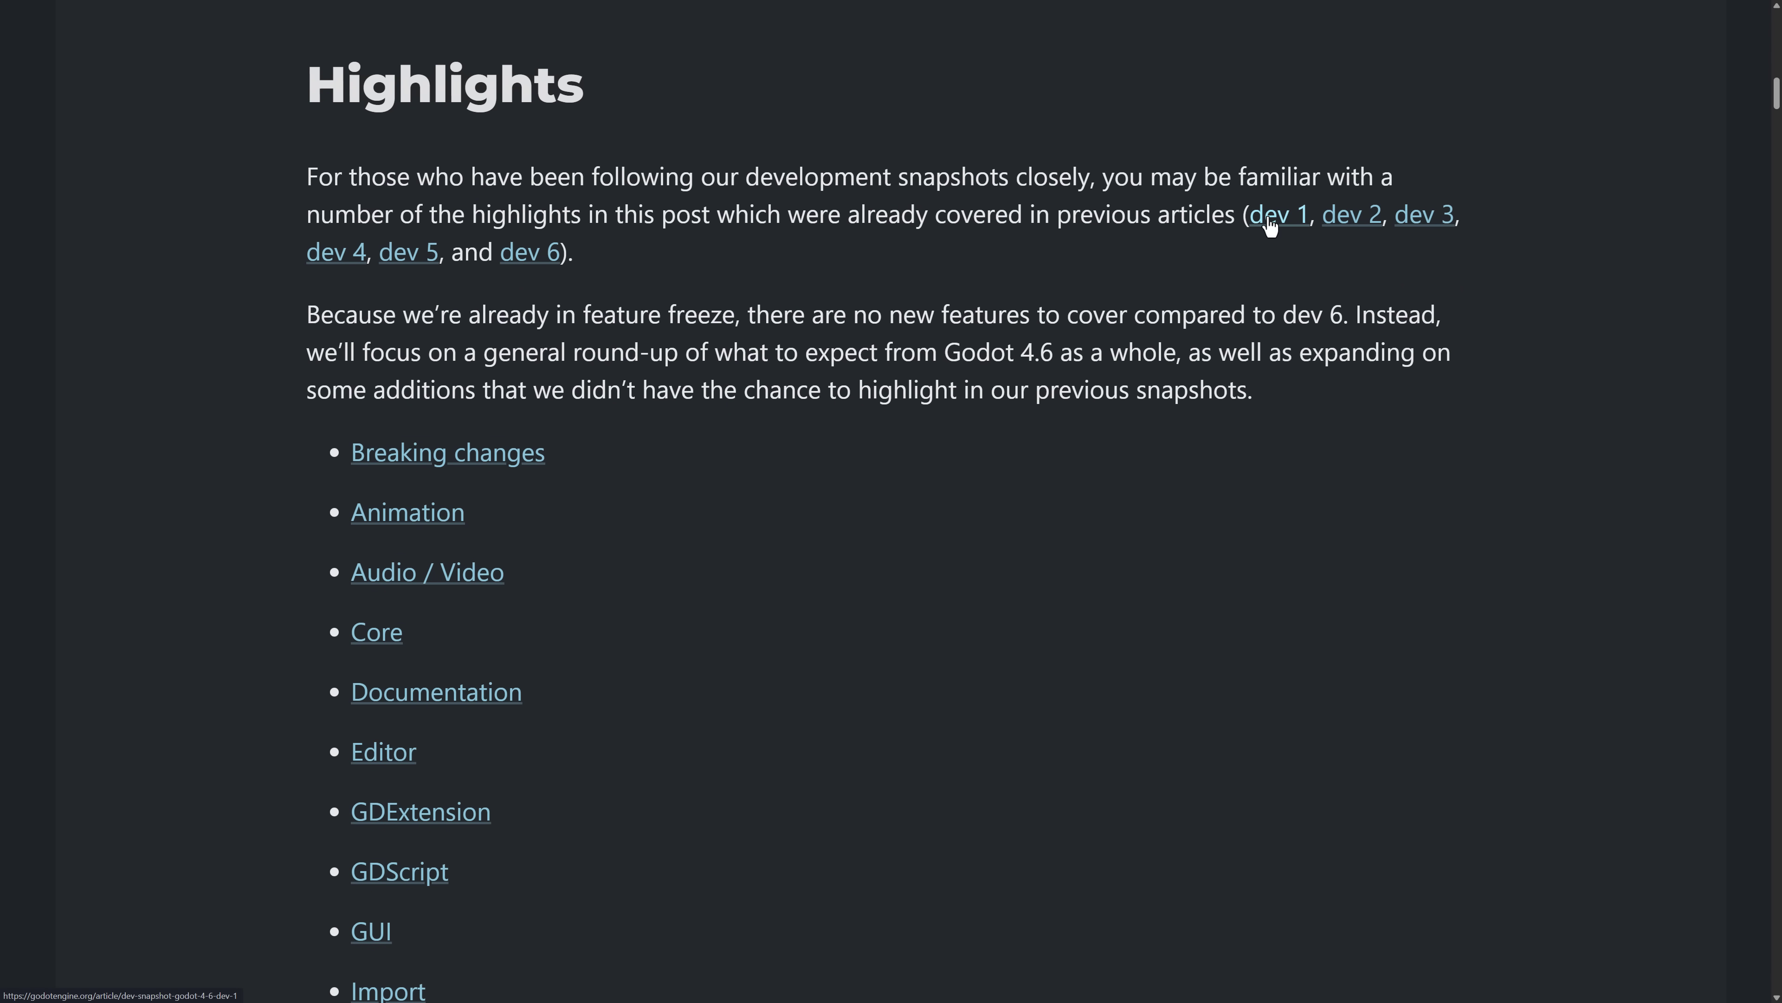
pyautogui.scroll(-14, 684, 279)
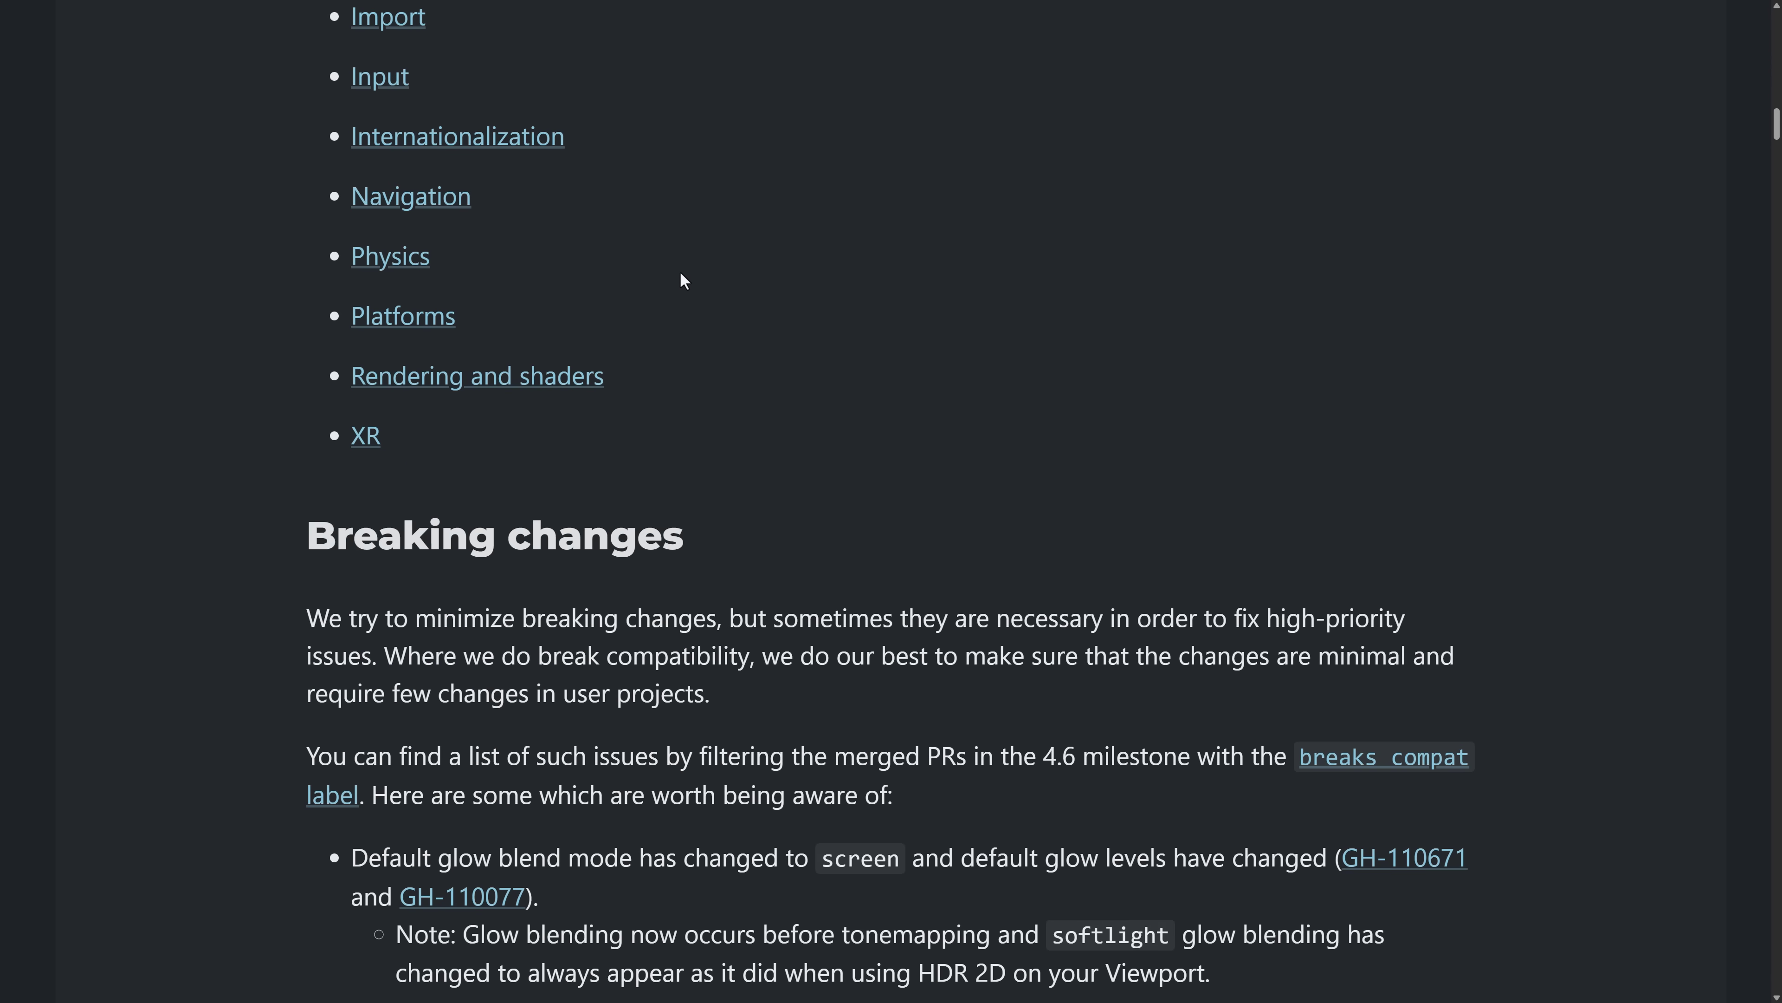
# Examine the article's Animation section on the new IK classes and its Audio / Video and Core sections.
pyautogui.scroll(-16, 684, 279)
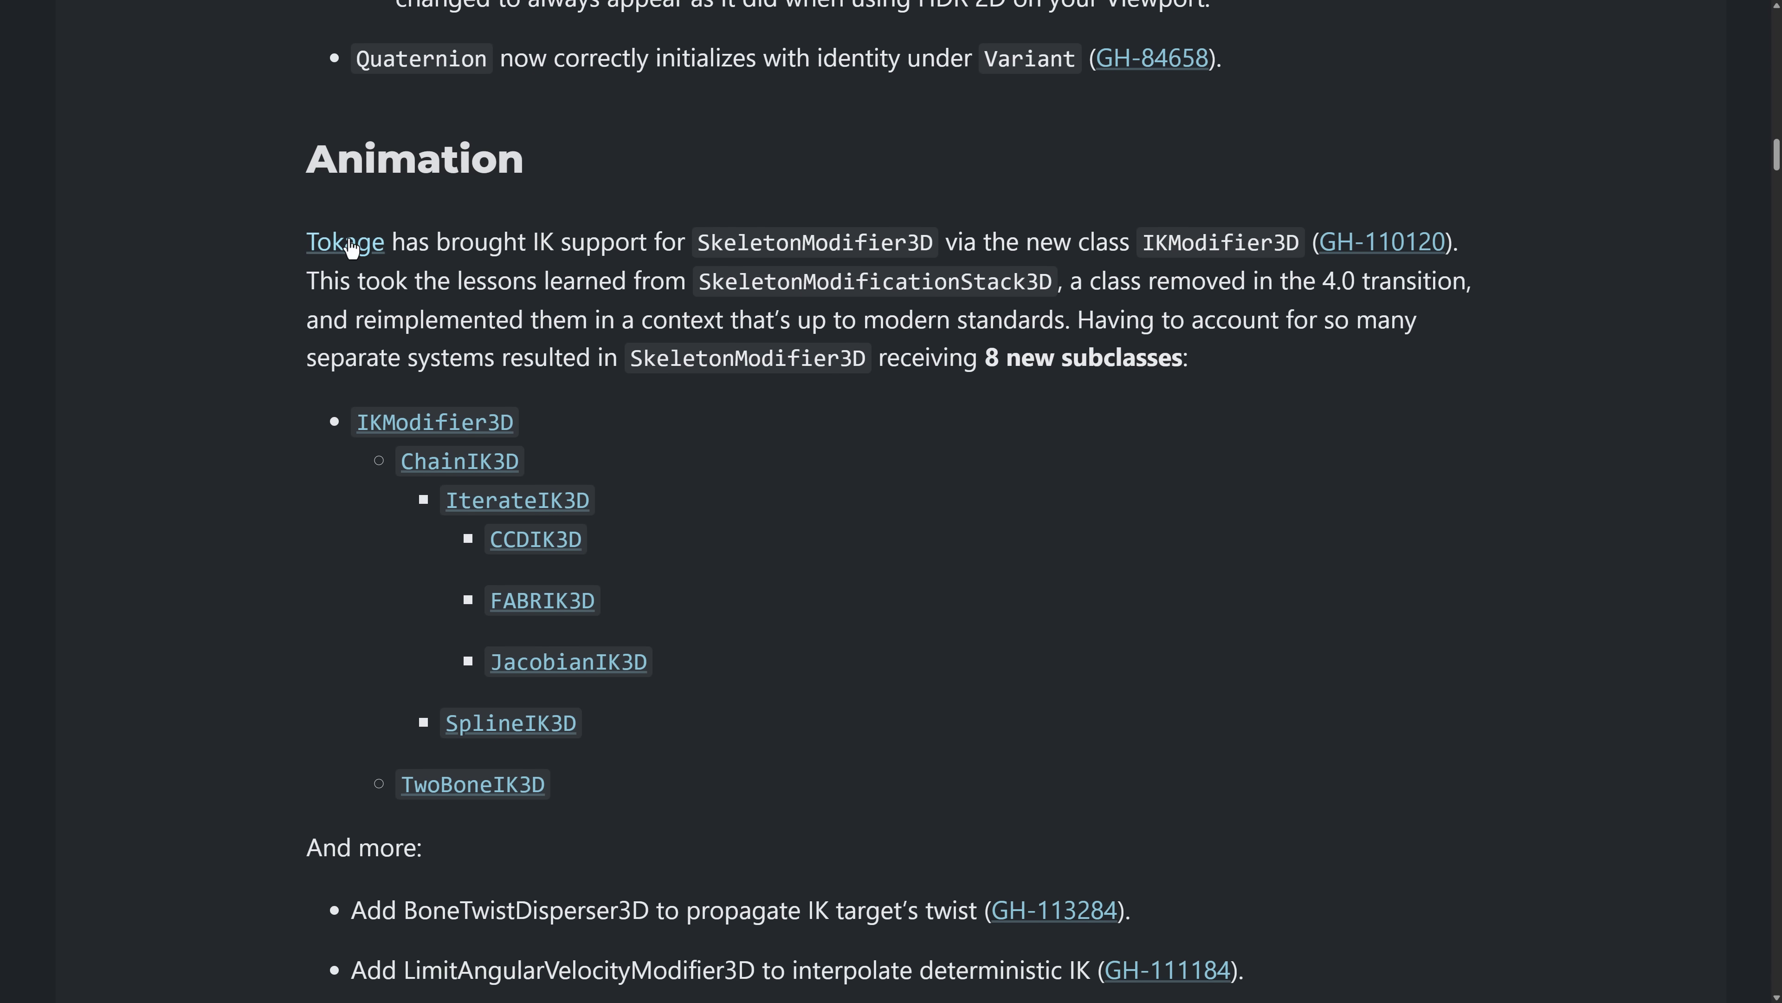
pyautogui.moveTo(351, 245); pyautogui.dragTo(1315, 381)
pyautogui.click(1316, 381)
pyautogui.scroll(-4, 777, 407)
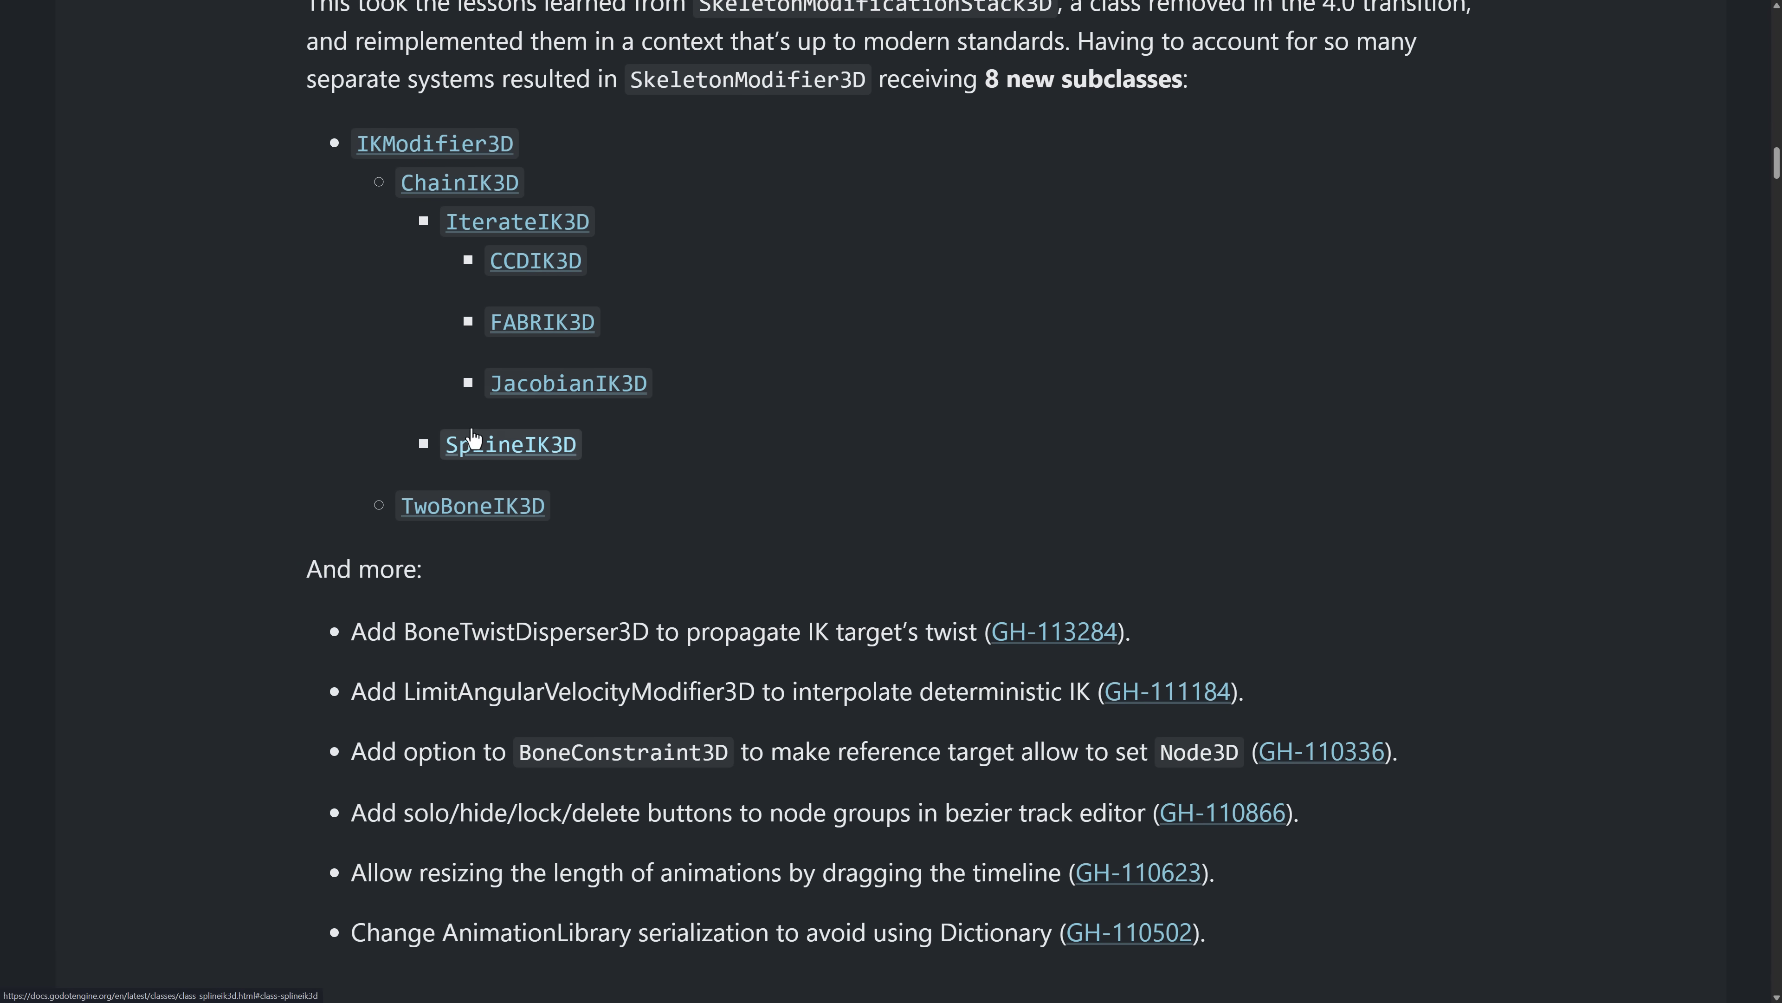
pyautogui.scroll(-12, 768, 503)
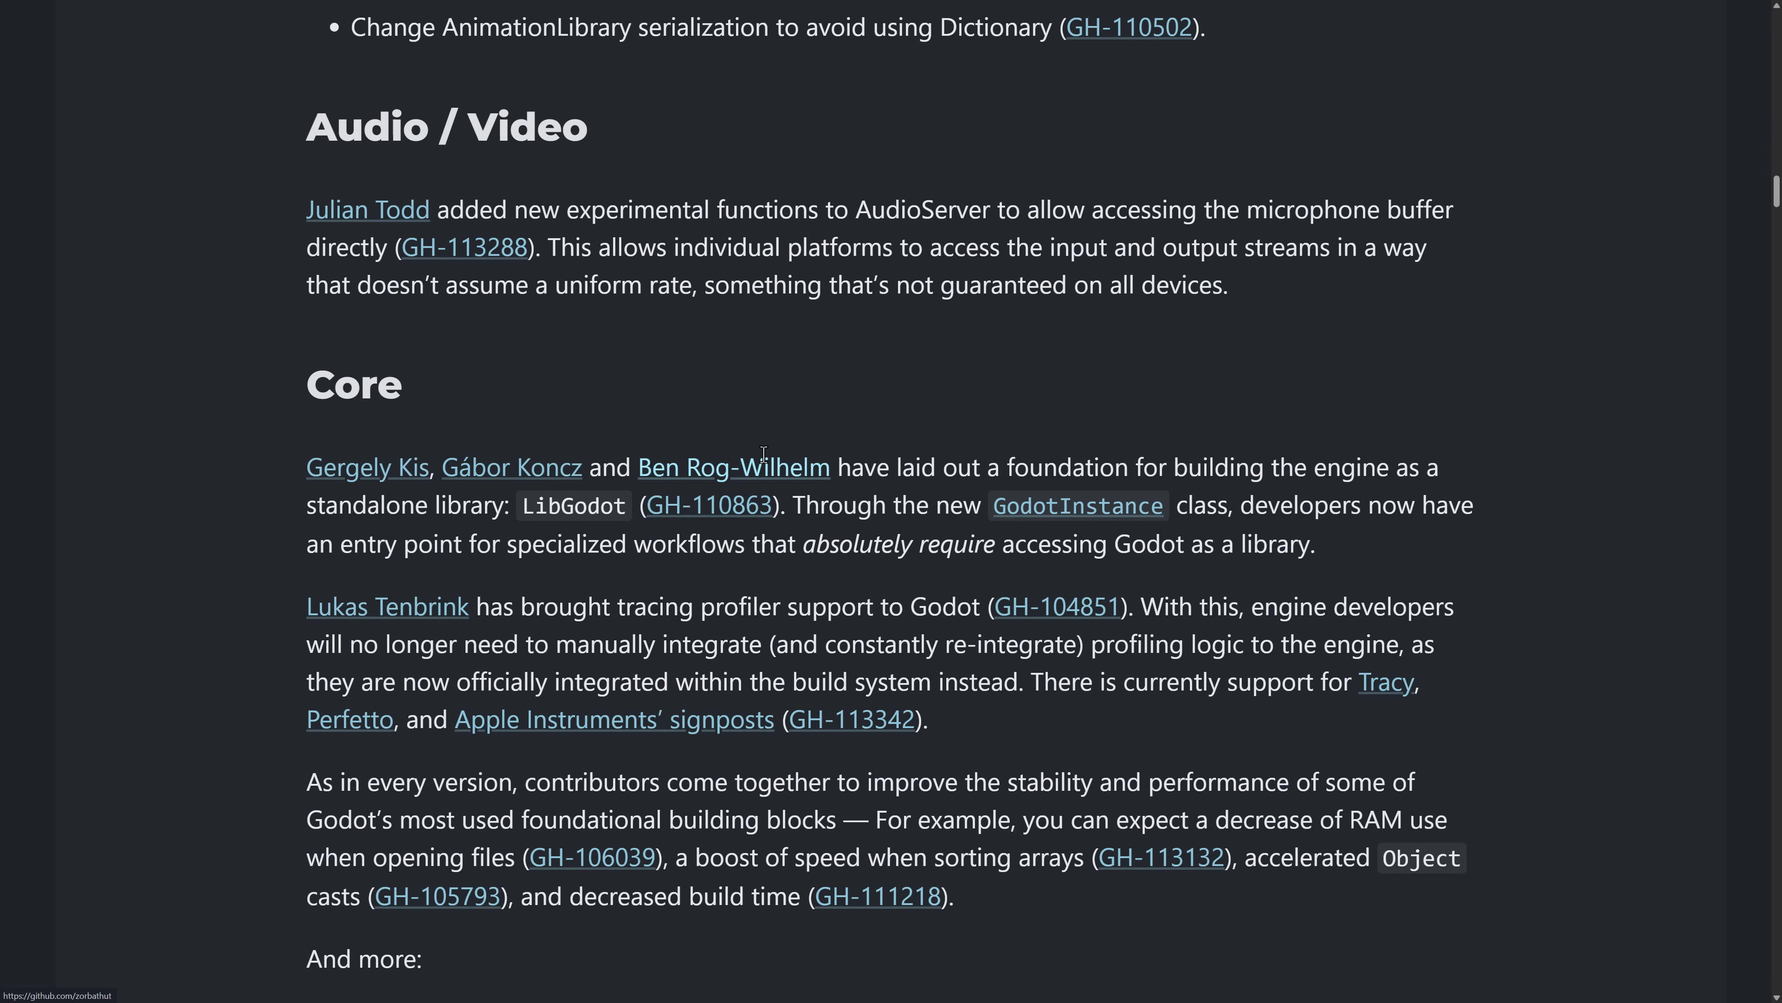
pyautogui.scroll(-1, 764, 453)
pyautogui.scroll(1, 723, 201)
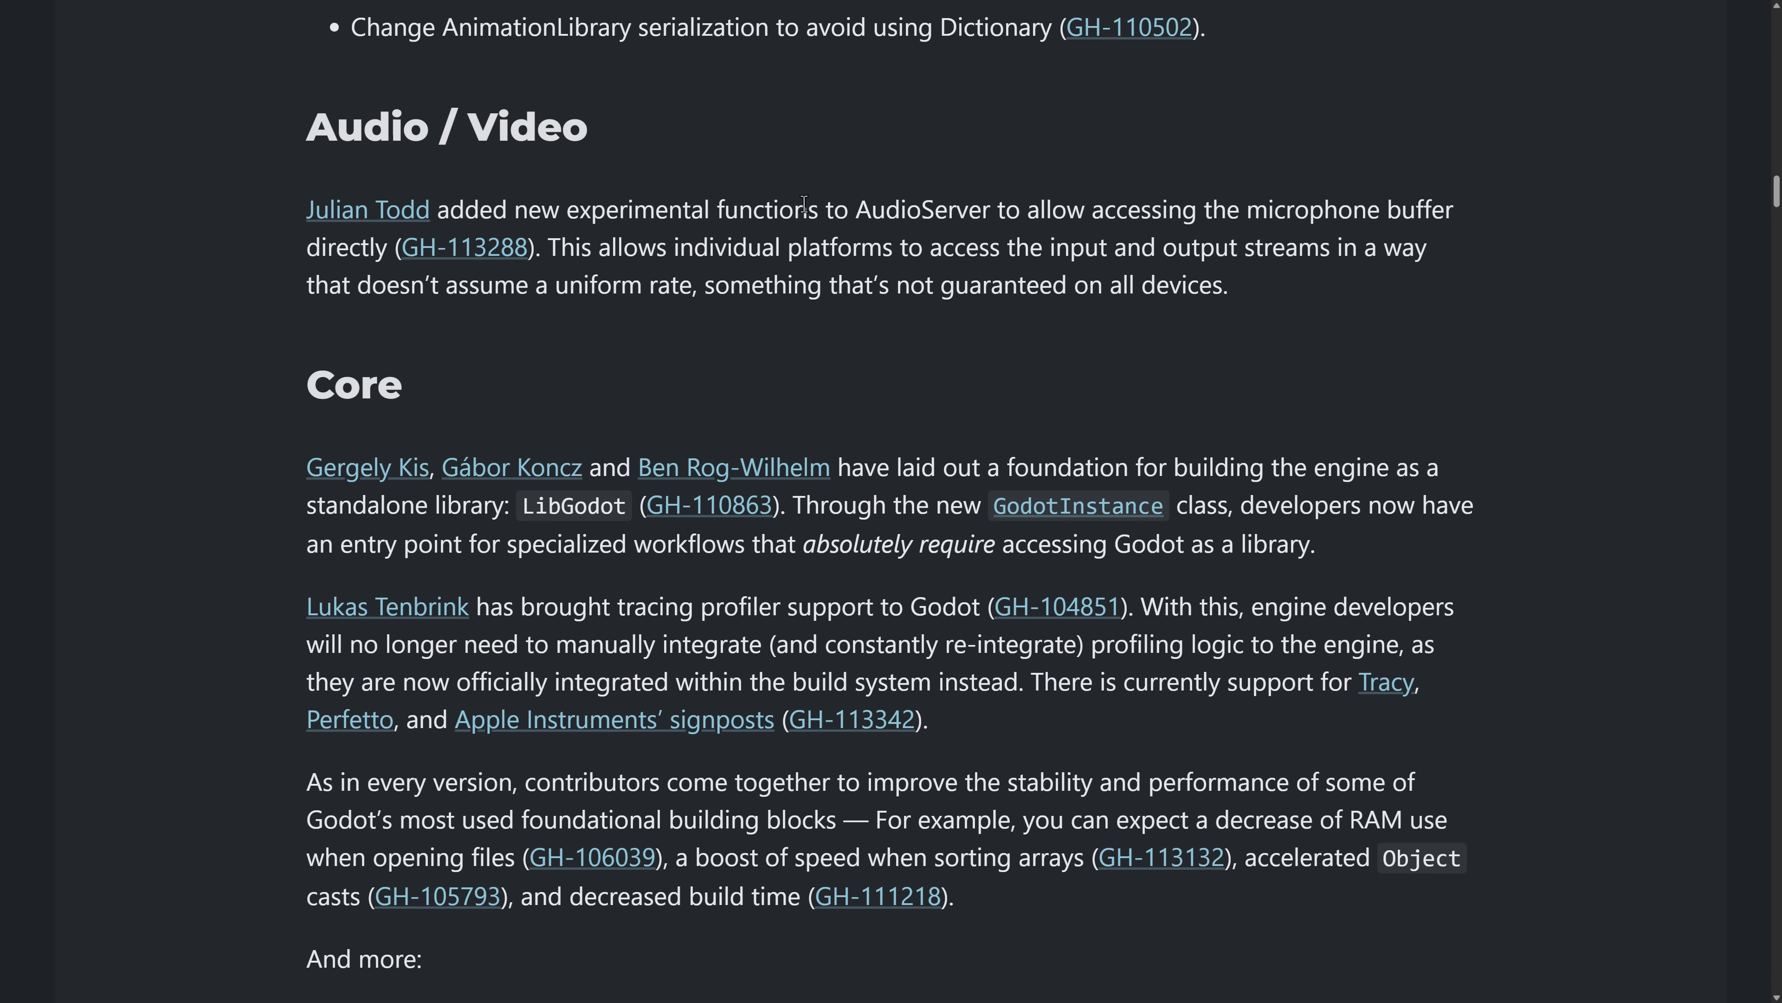
# Read the article's Audio / Video, Core and Documentation sections, highlighting the microphone buffer and tracing profiler sentences along the way.
pyautogui.moveTo(804, 206); pyautogui.dragTo(1373, 207)
pyautogui.click(1311, 204)
pyautogui.scroll(-1, 717, 230)
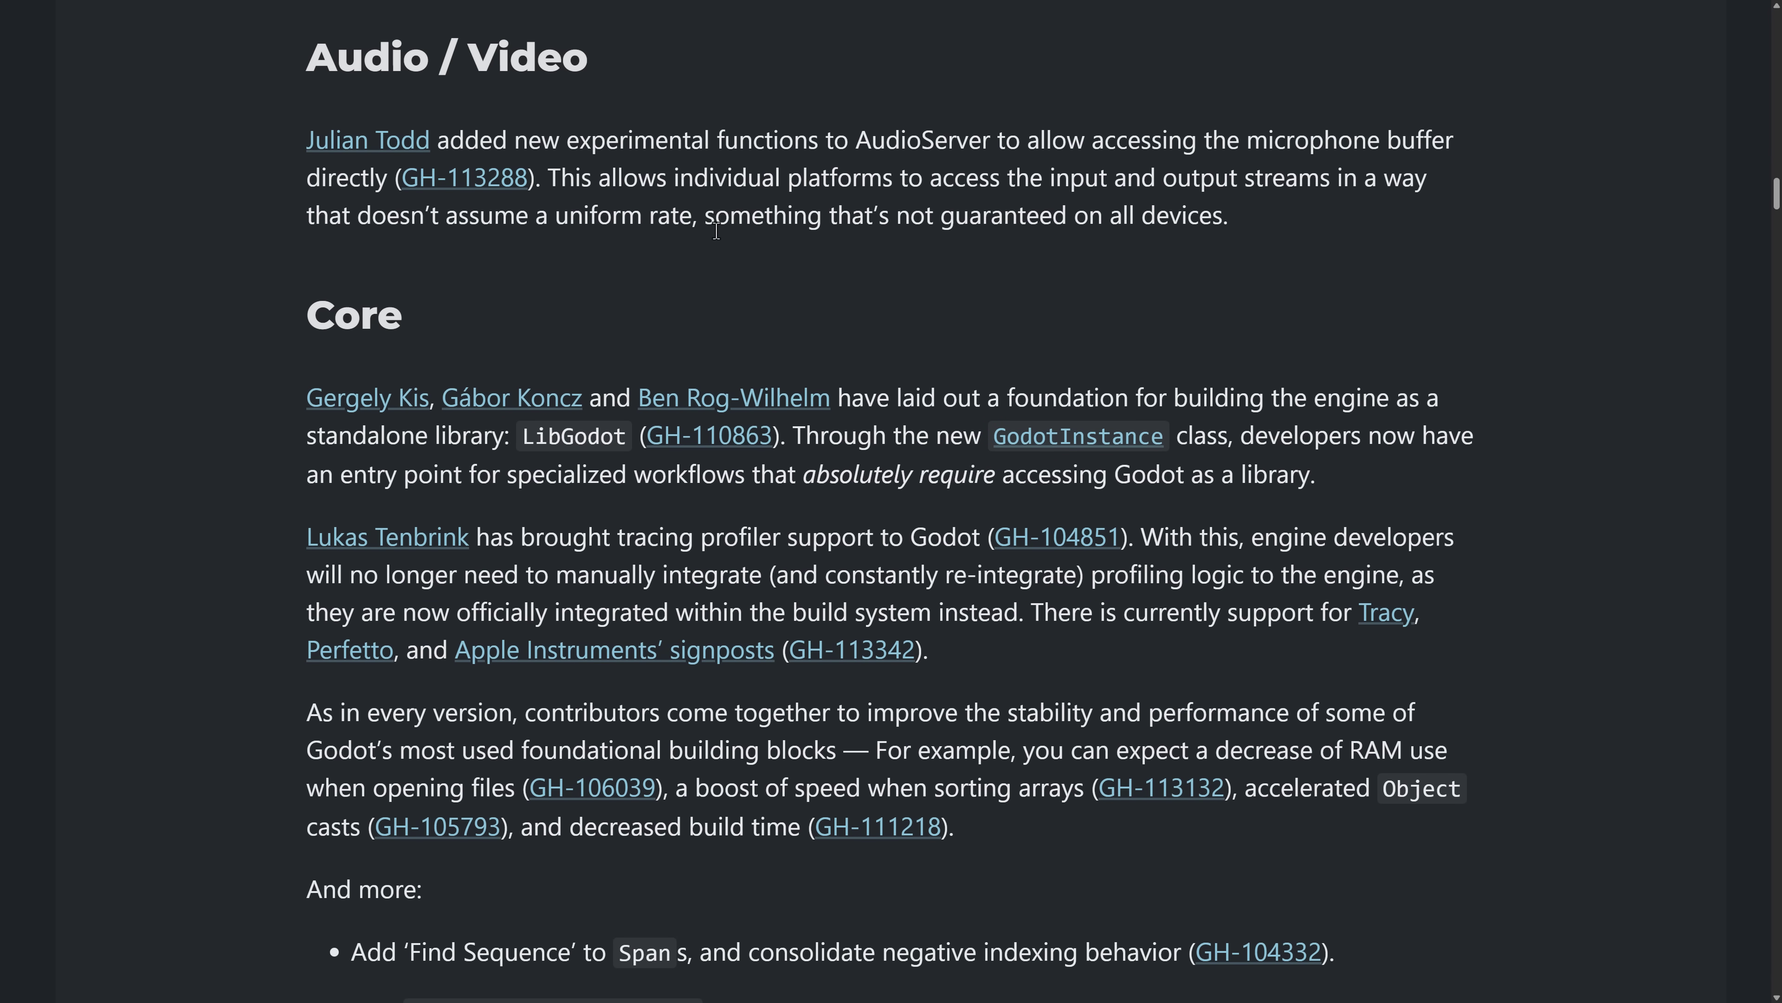
pyautogui.scroll(-3, 716, 231)
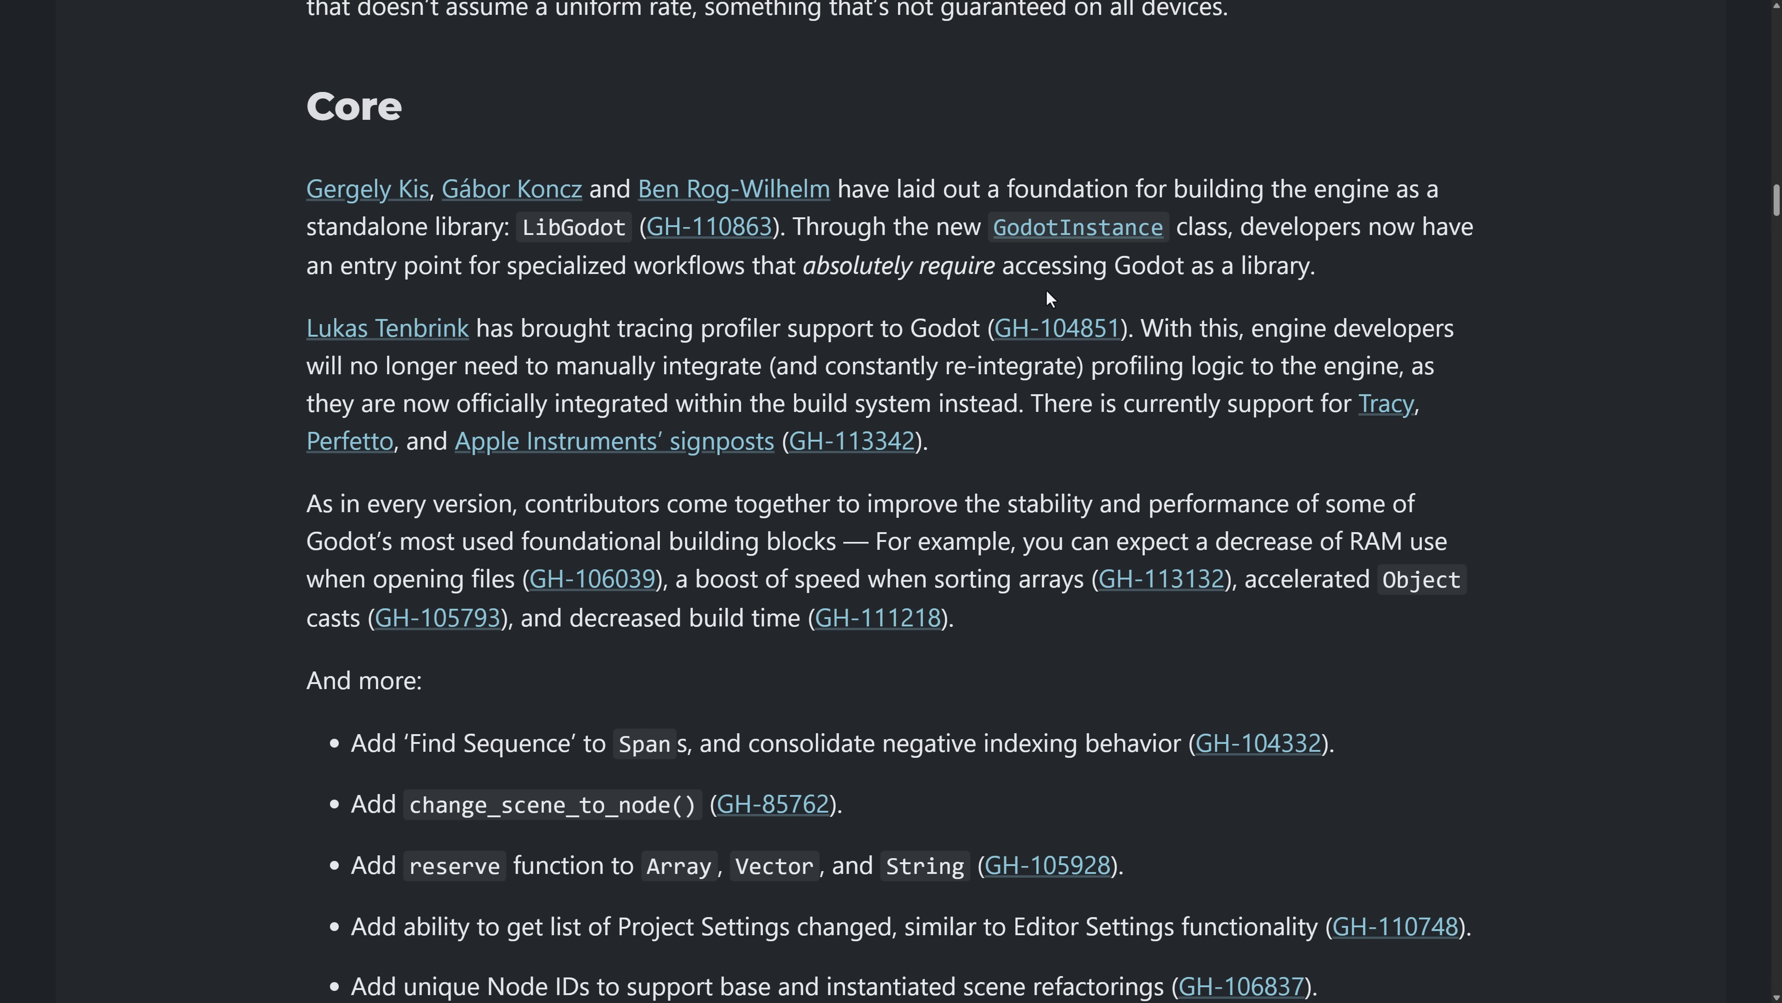
pyautogui.moveTo(625, 328); pyautogui.dragTo(963, 329)
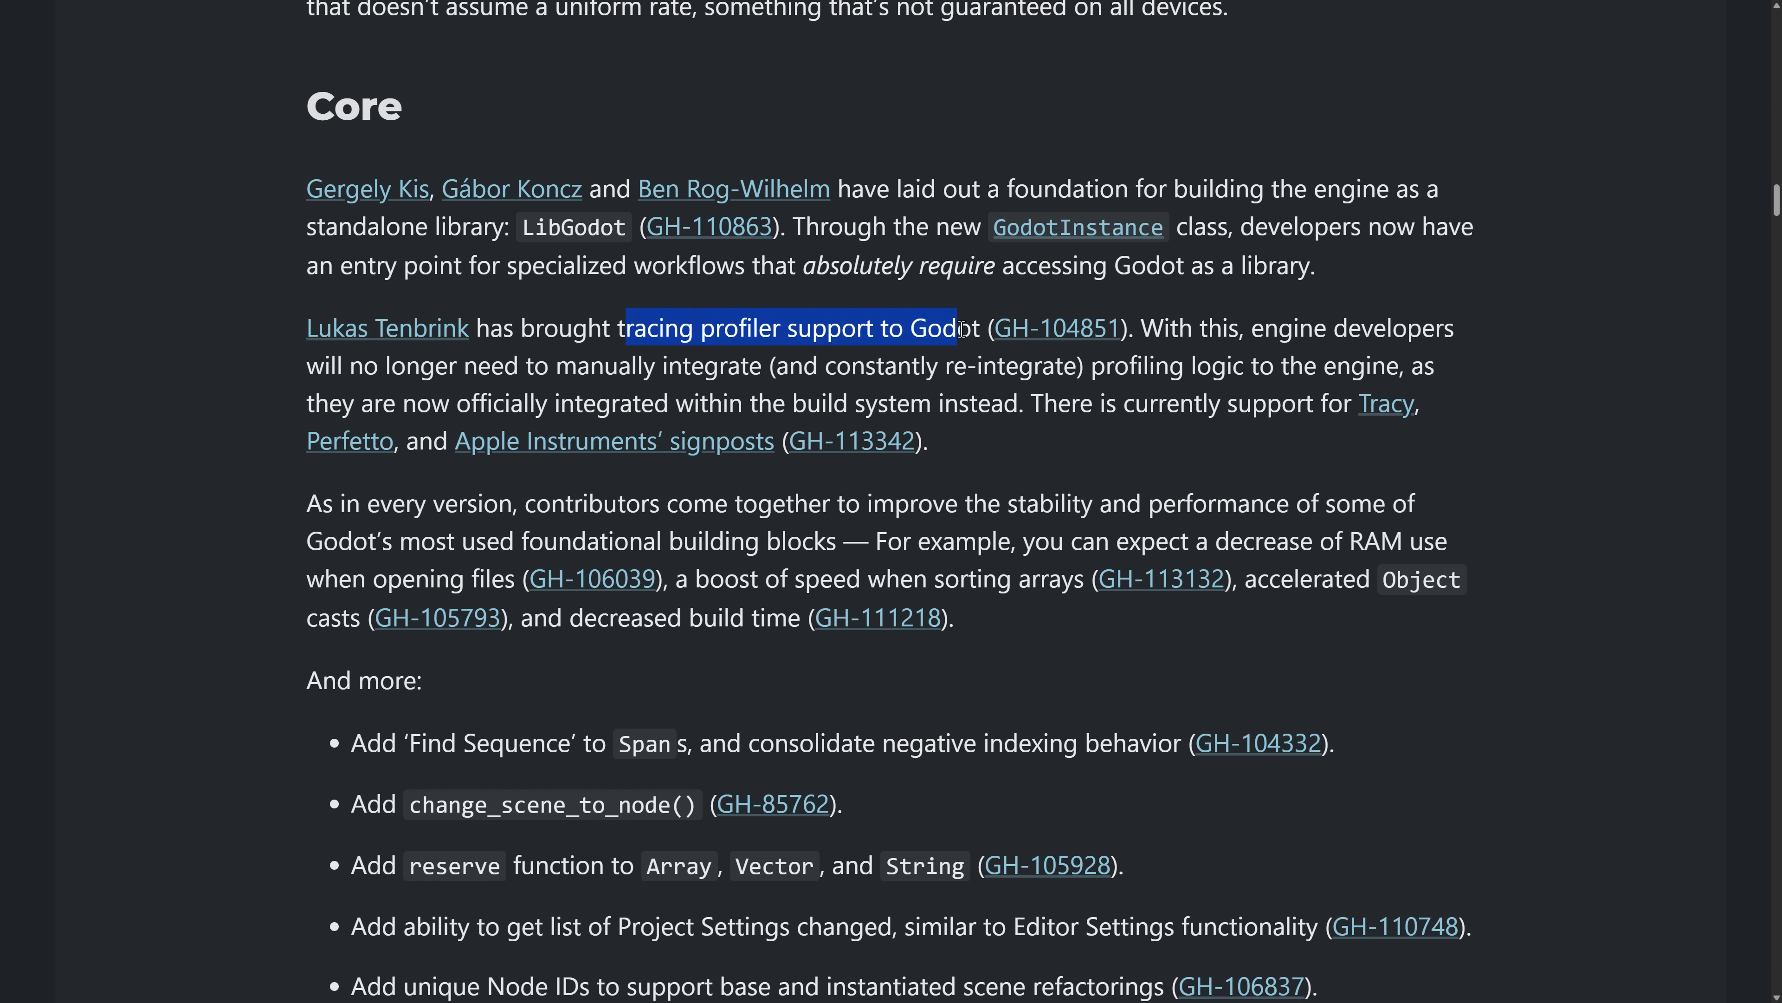
pyautogui.click(982, 373)
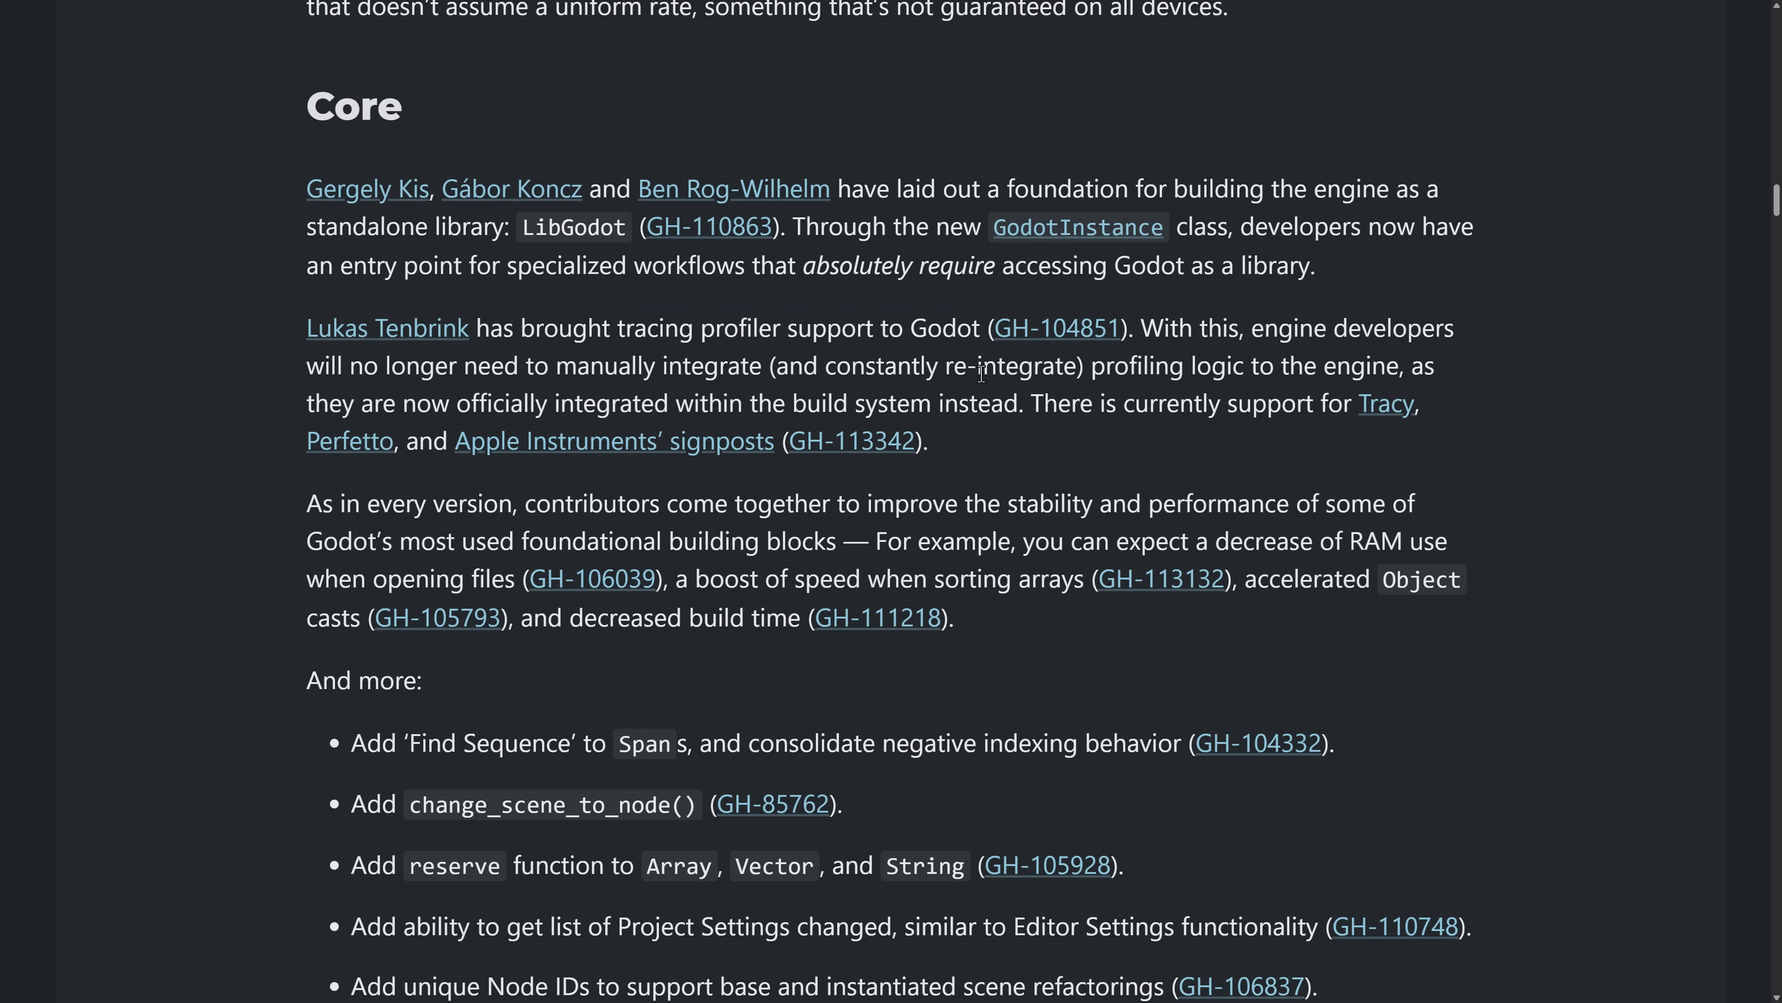
pyautogui.scroll(-5, 907, 303)
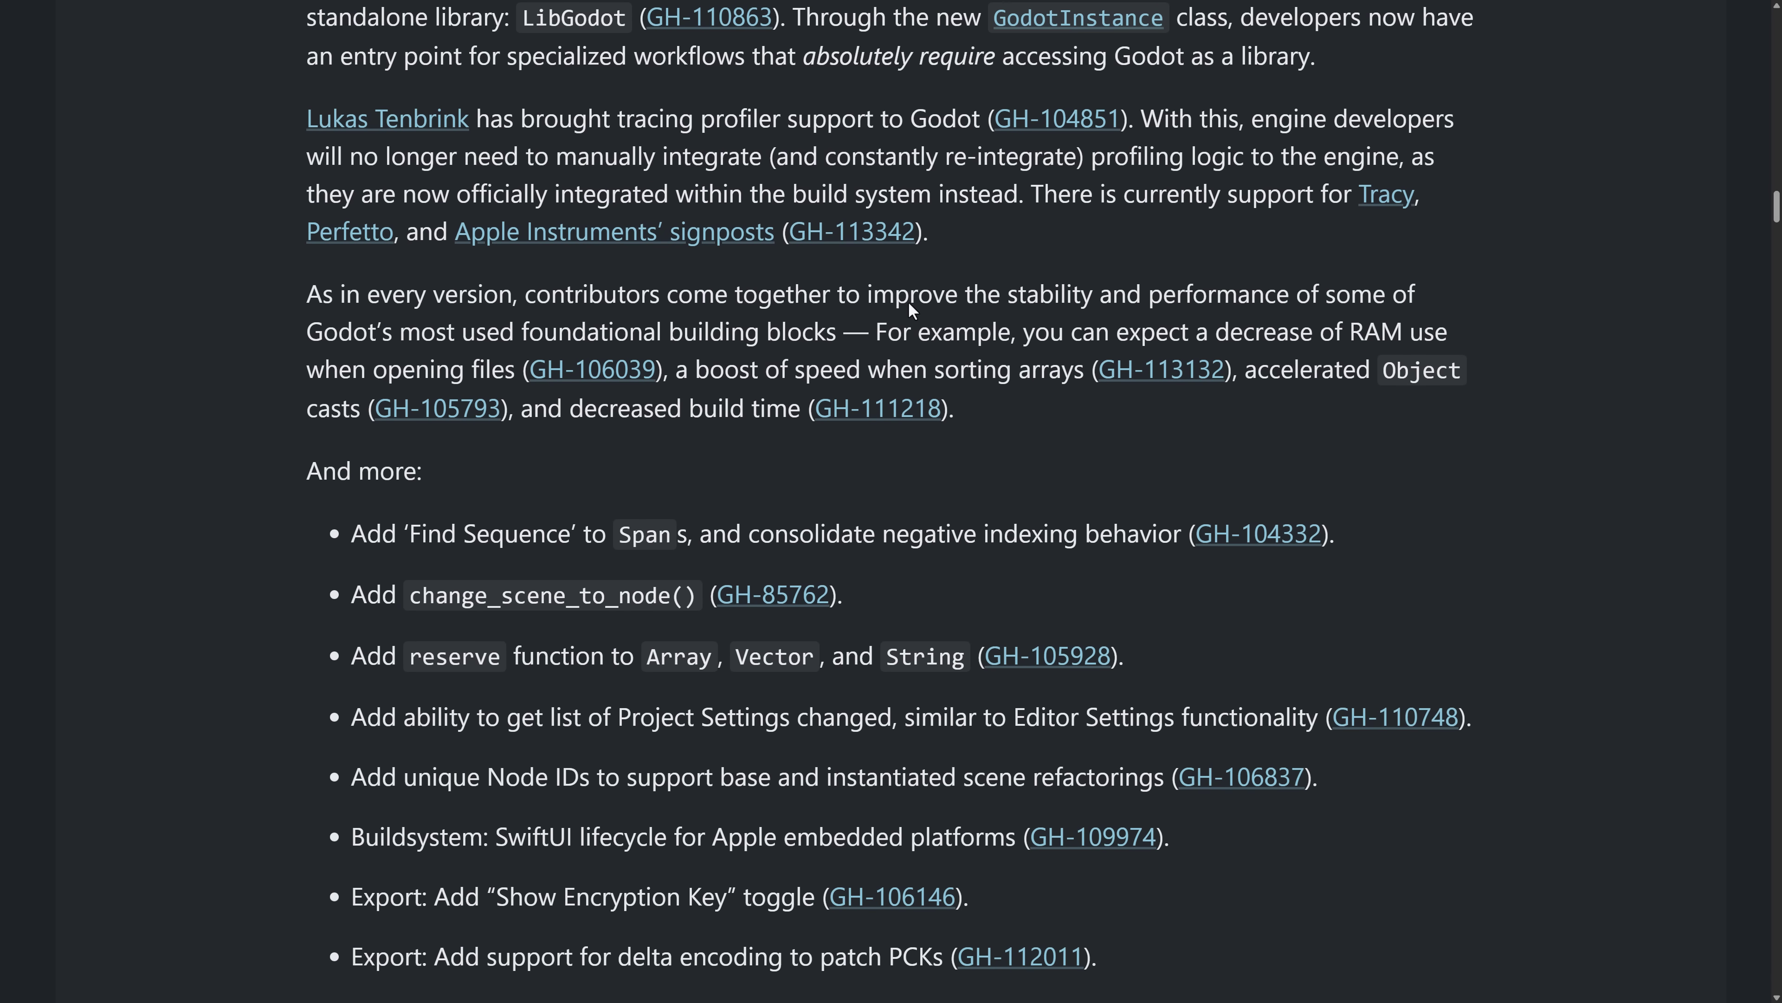
pyautogui.scroll(-8, 908, 303)
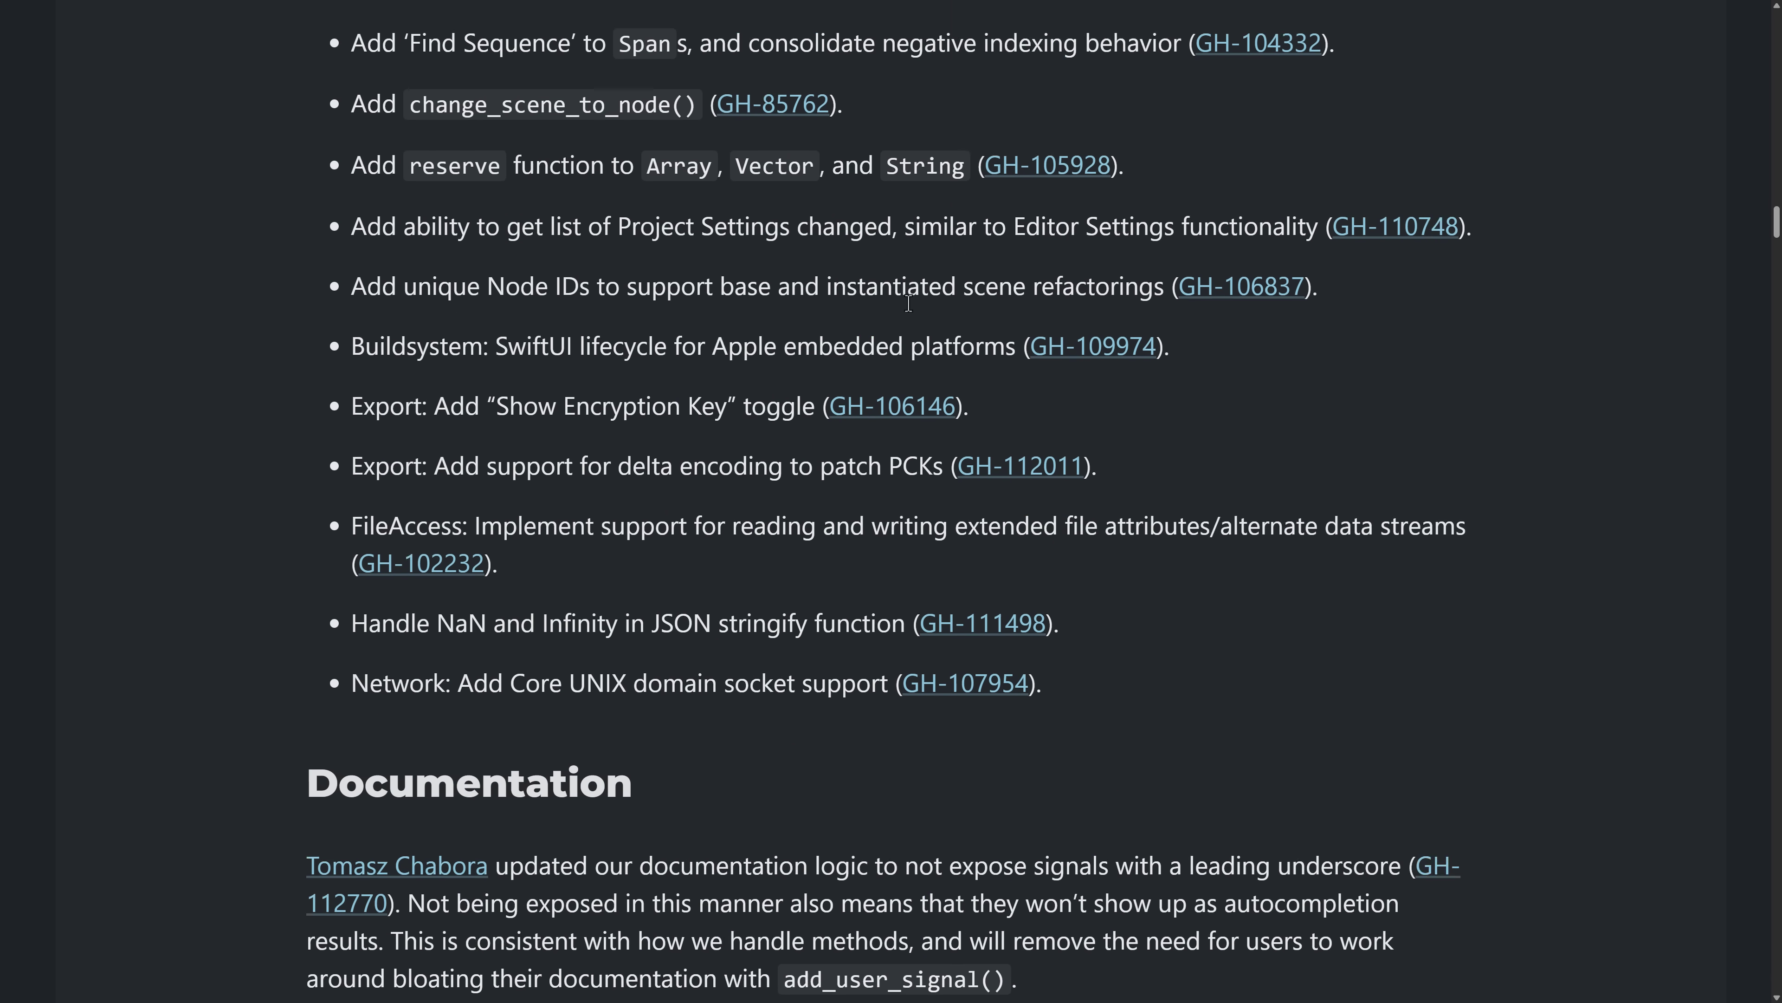
pyautogui.scroll(-3, 909, 303)
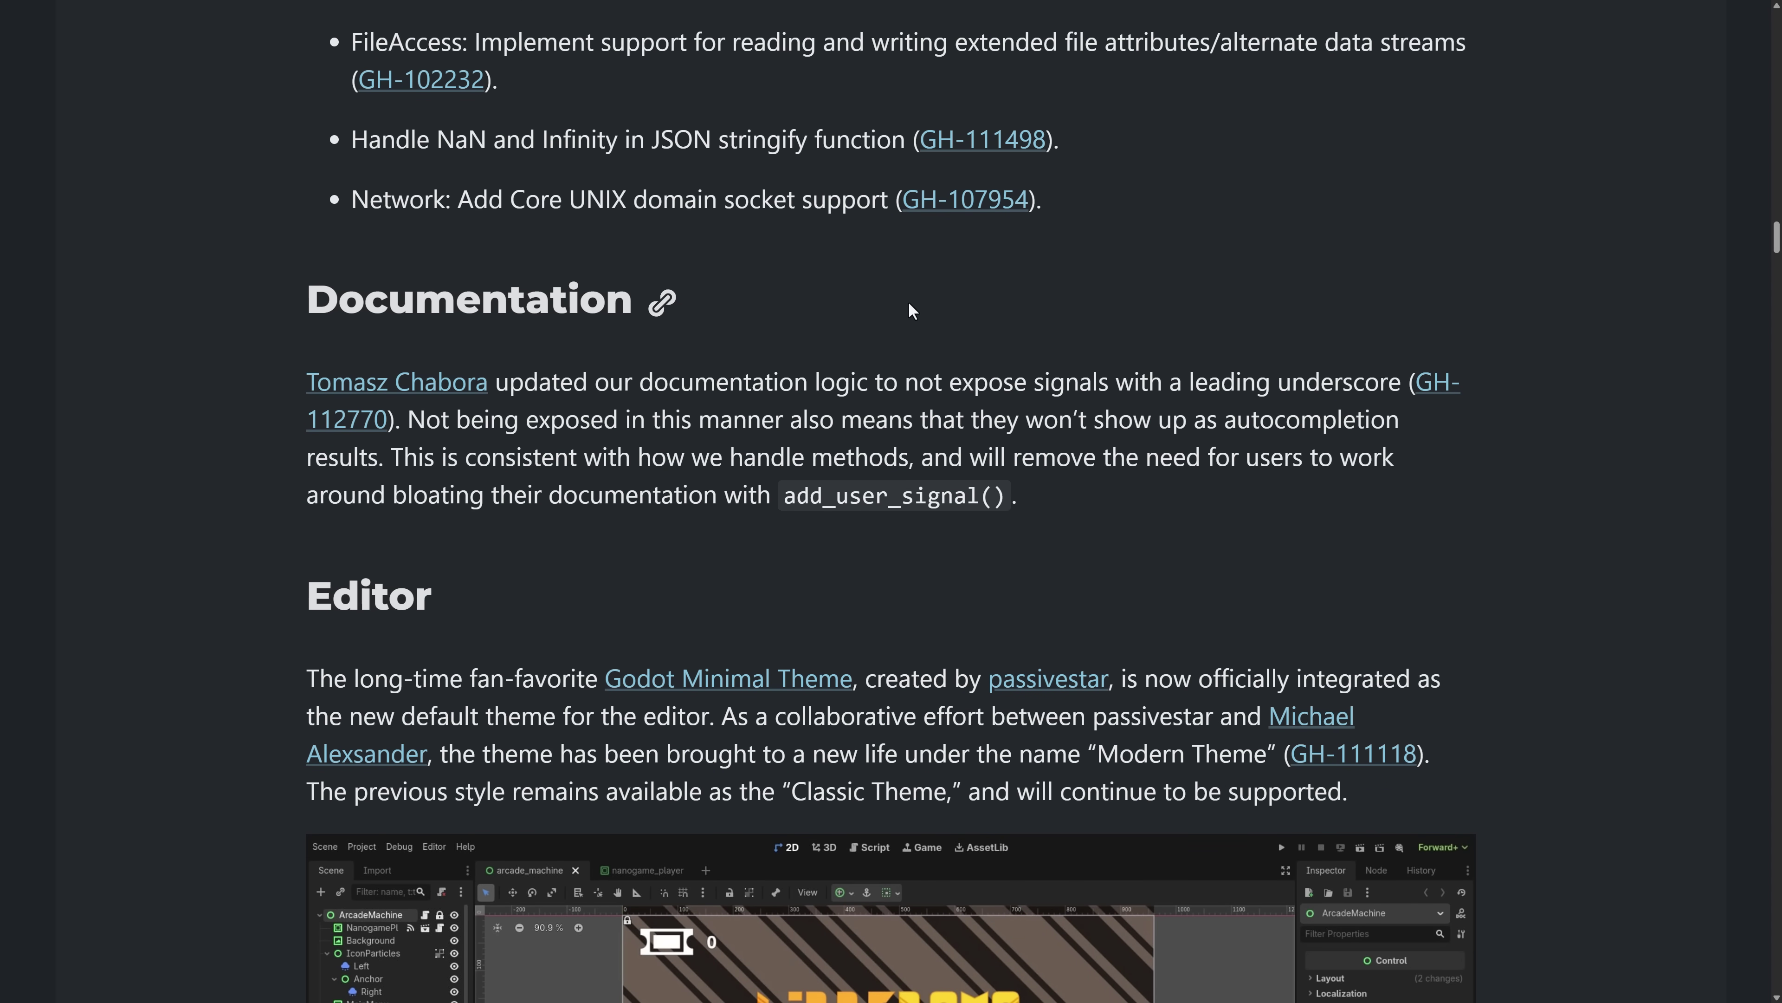
pyautogui.scroll(-3, 898, 297)
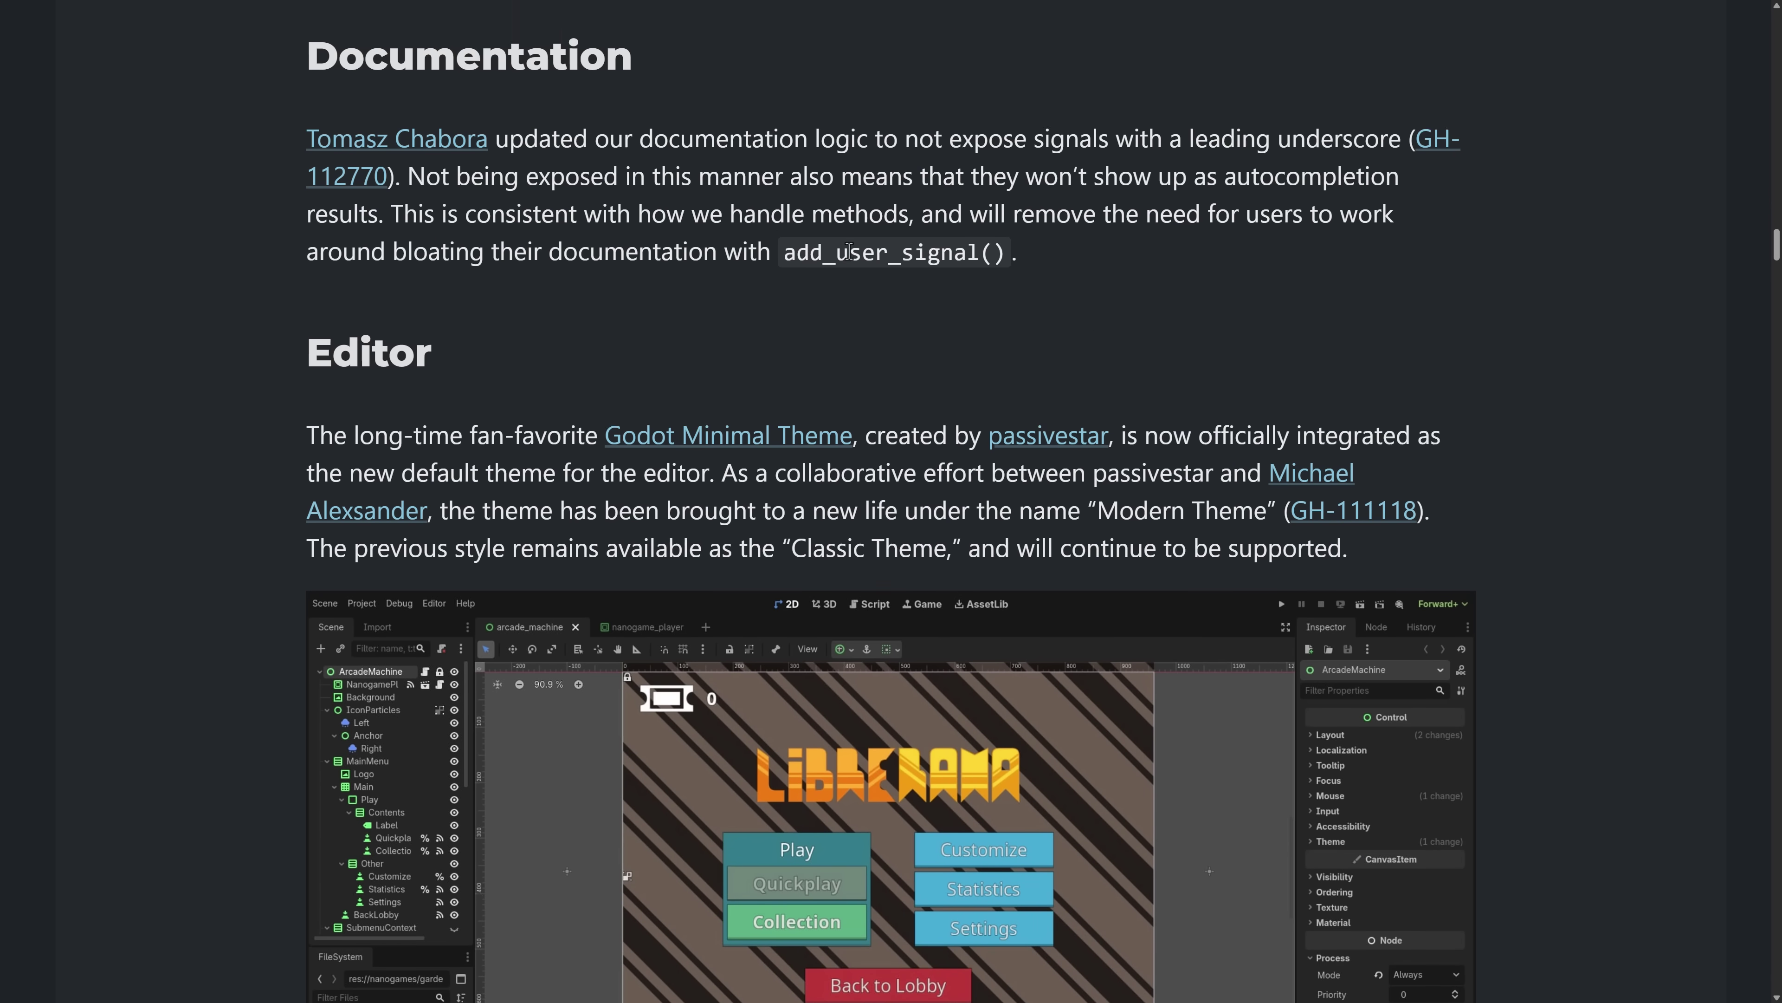
# Examine the Editor section's Modern Theme screenshot and the old and new array inspector comparison.
pyautogui.scroll(-4, 849, 251)
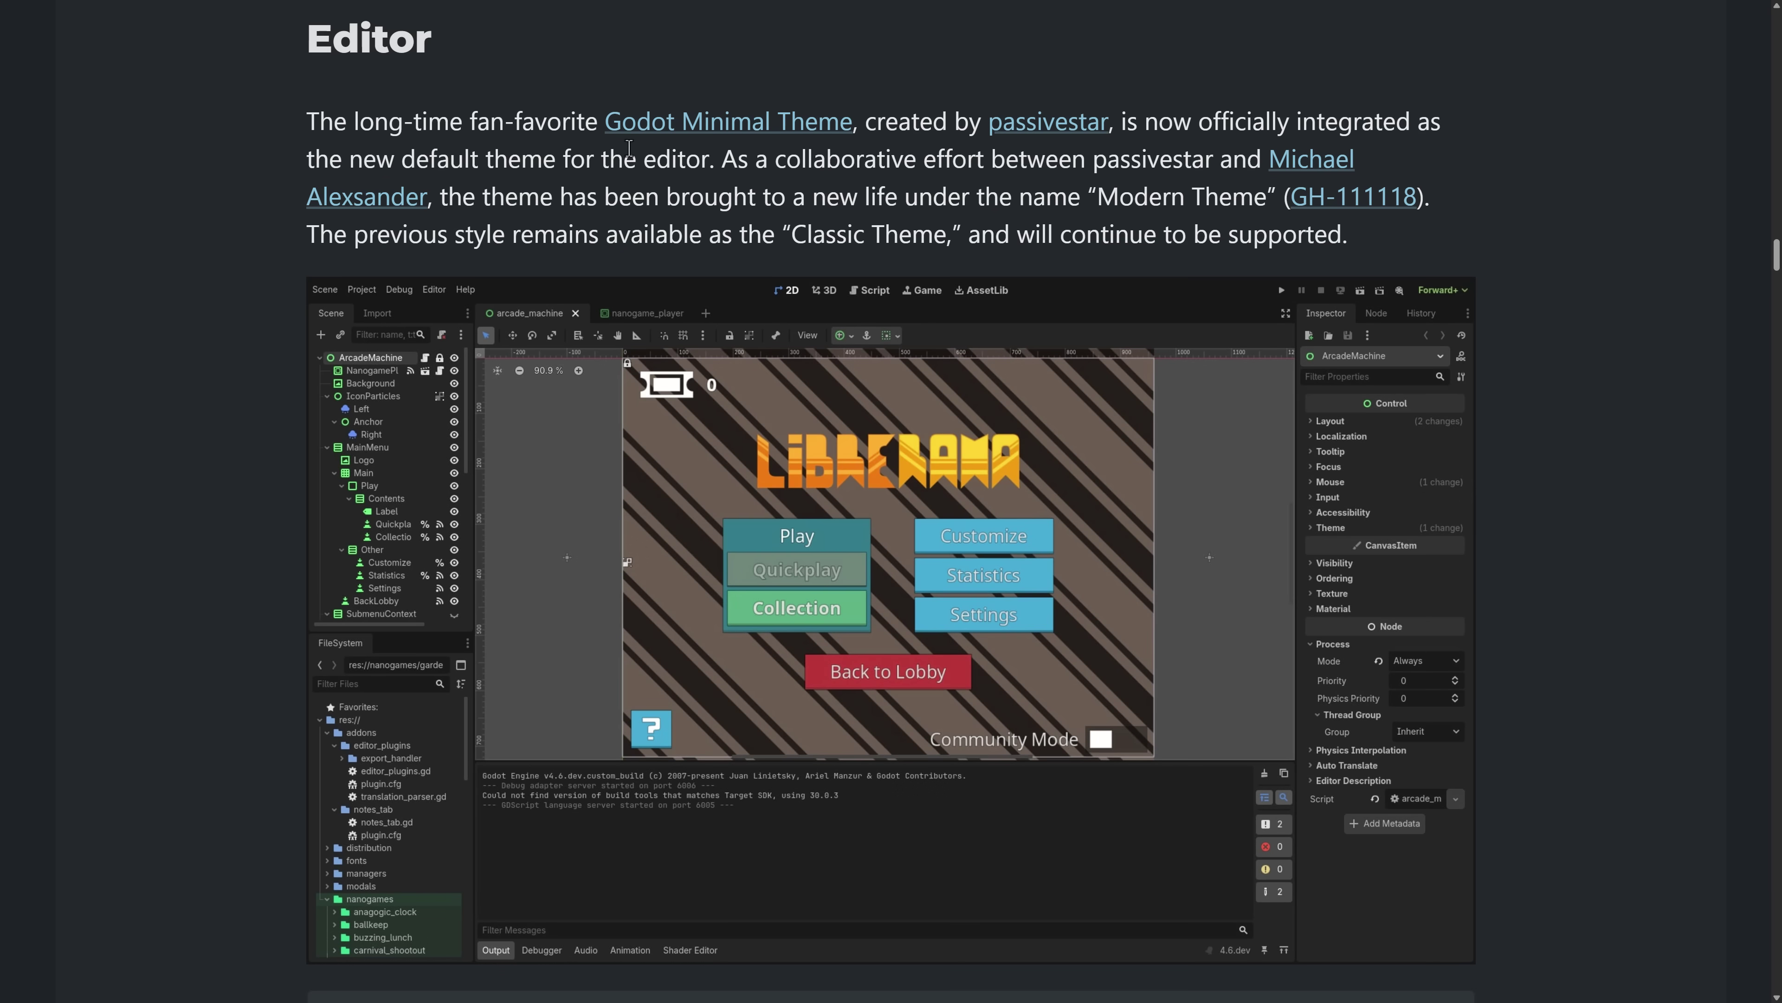
pyautogui.scroll(-2, 1076, 212)
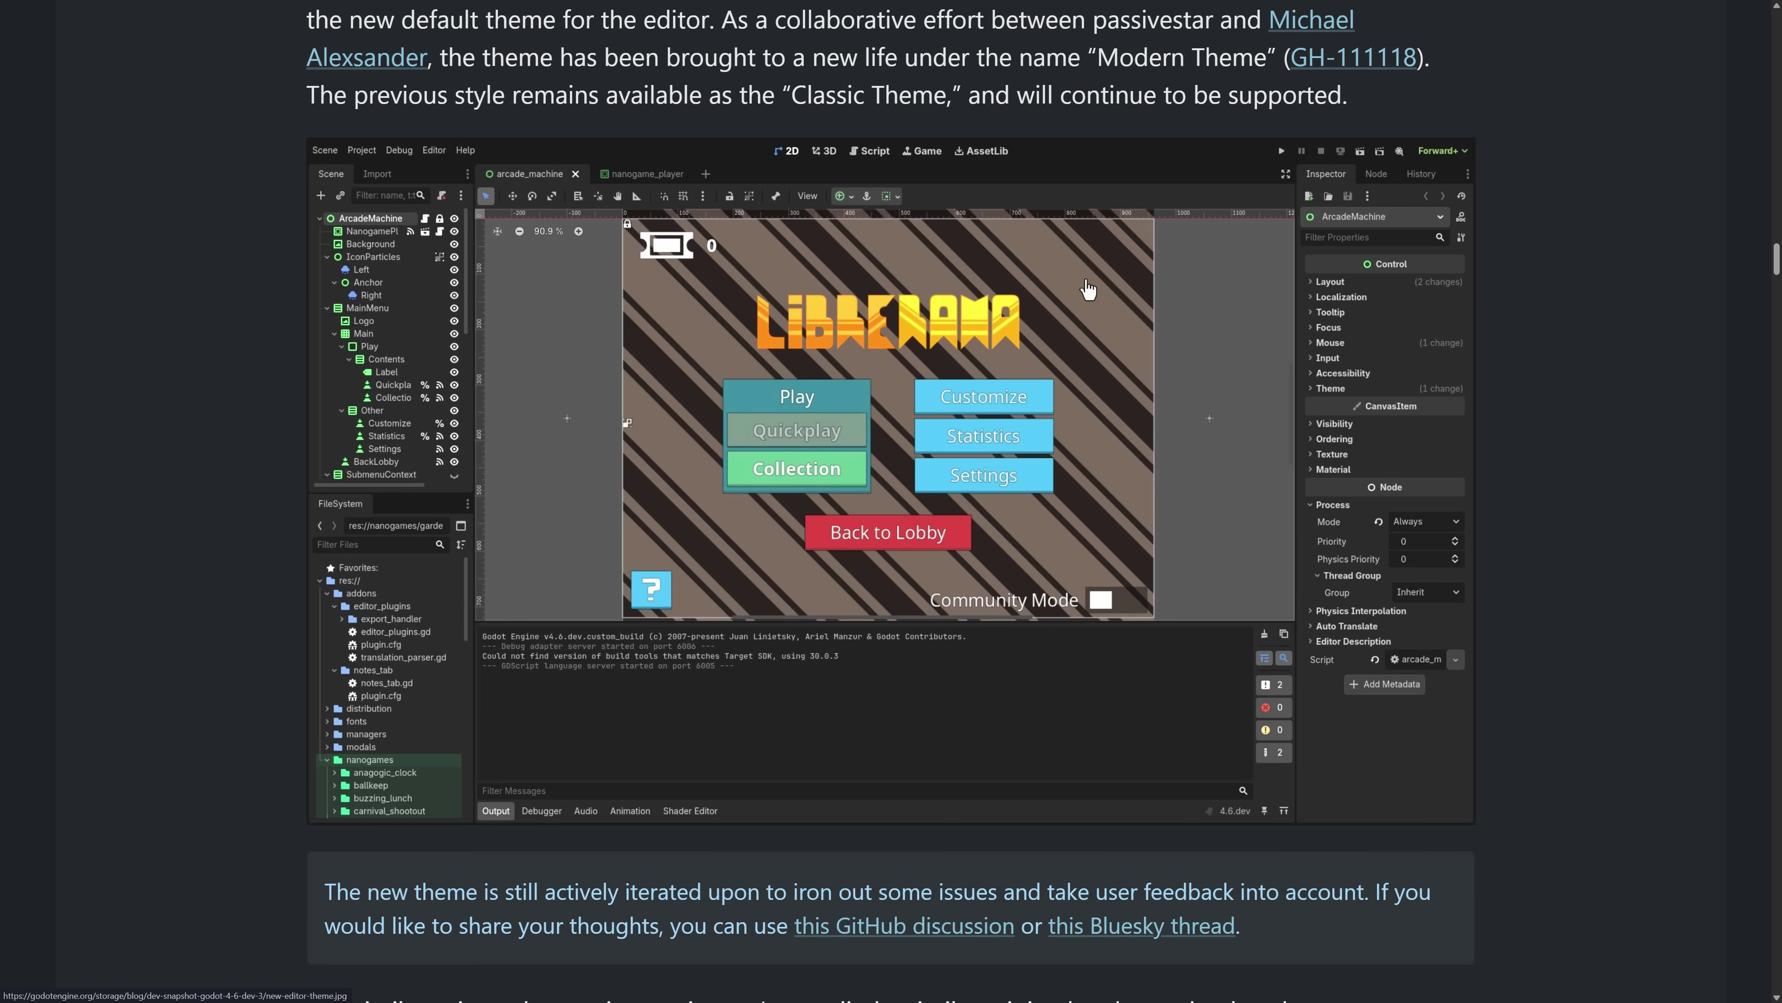
pyautogui.scroll(-1, 926, 378)
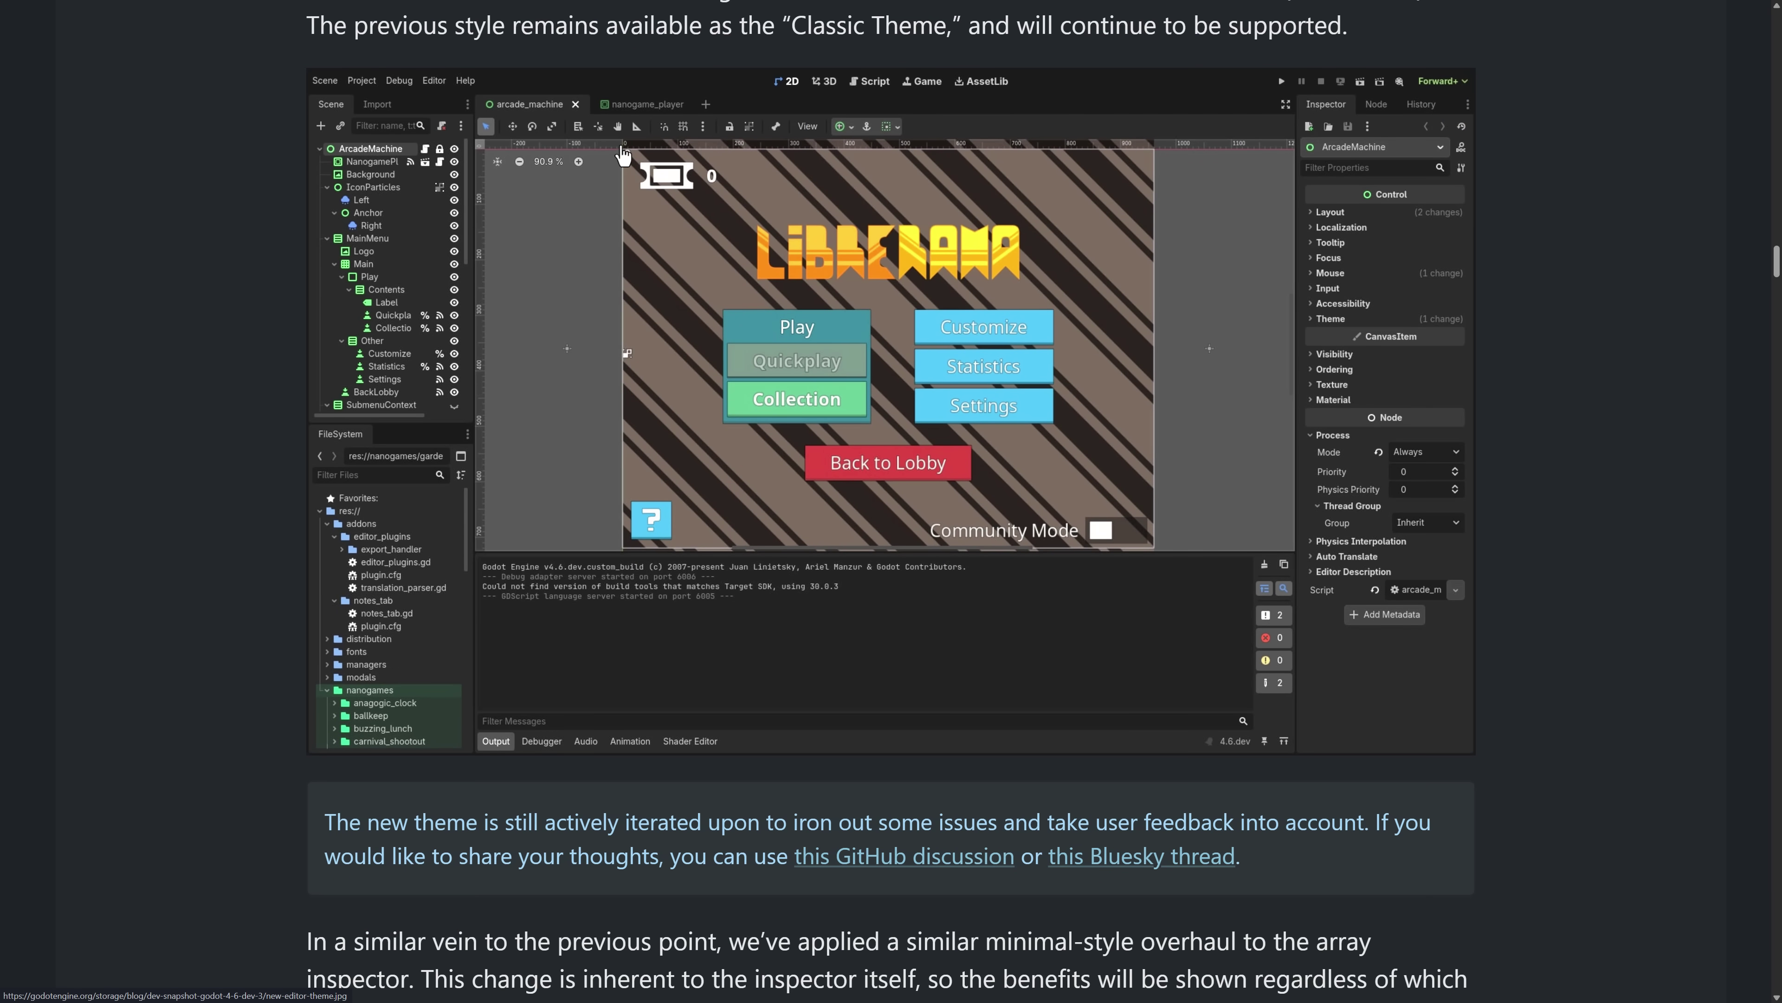
pyautogui.scroll(4, 903, 305)
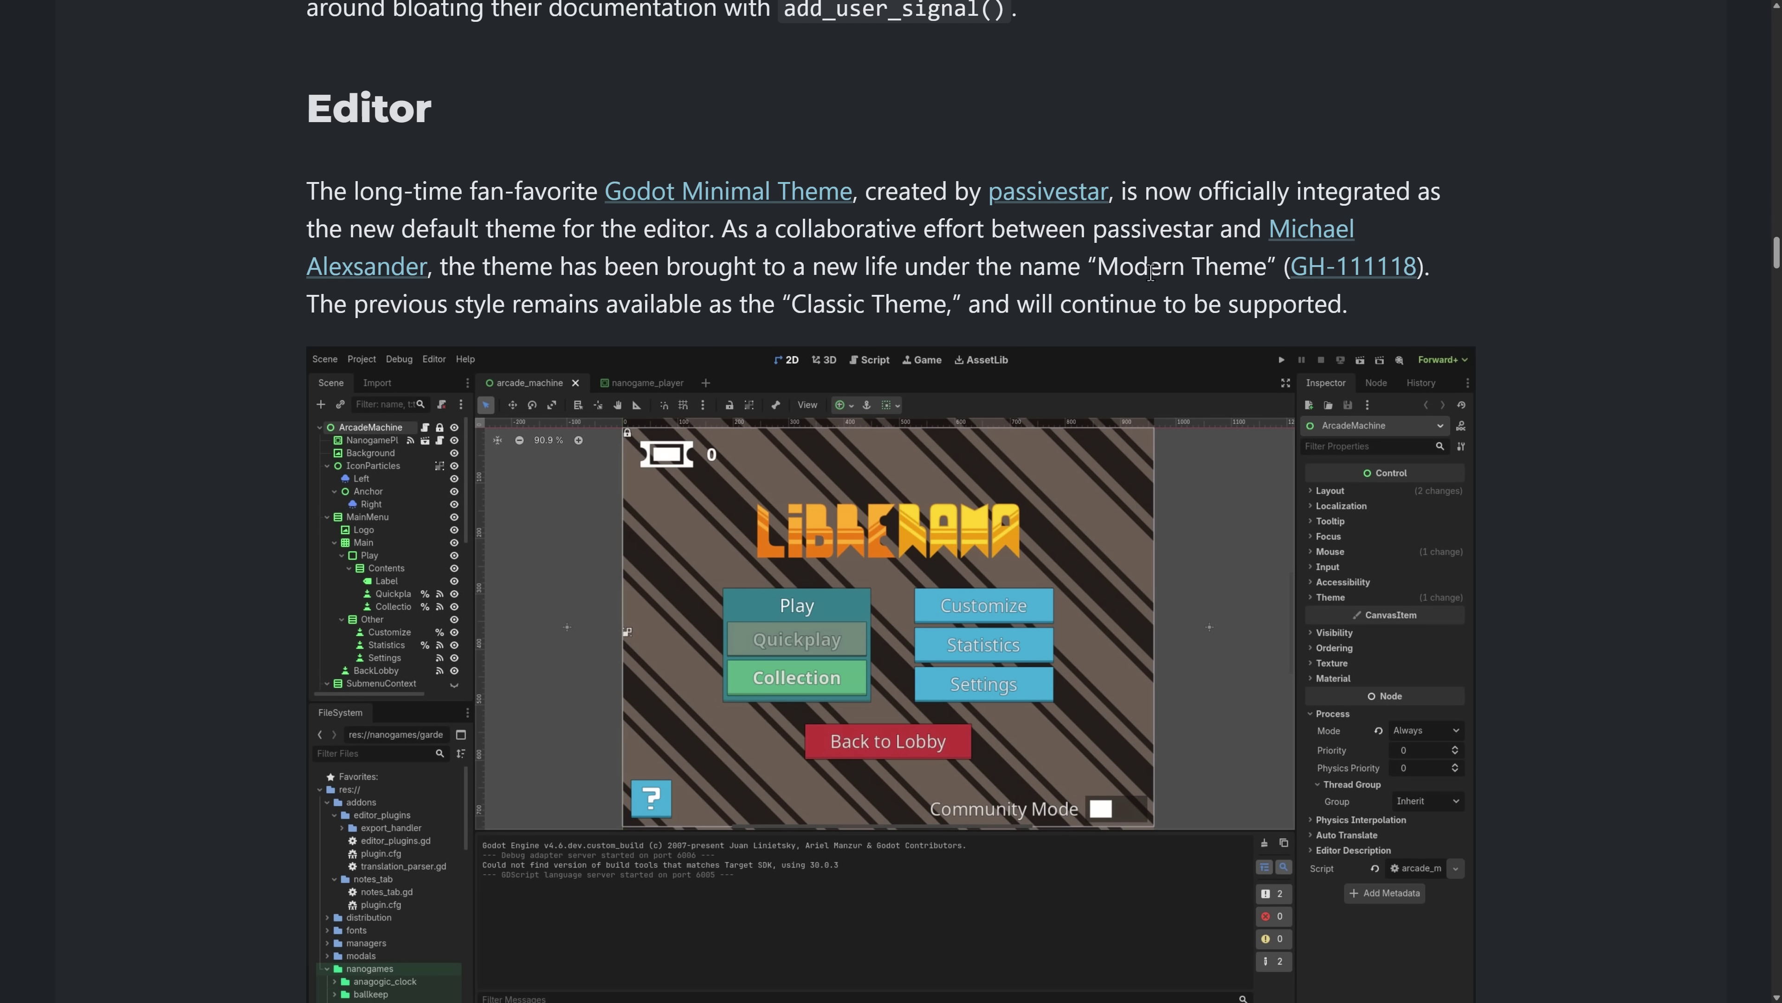
pyautogui.scroll(-16, 664, 318)
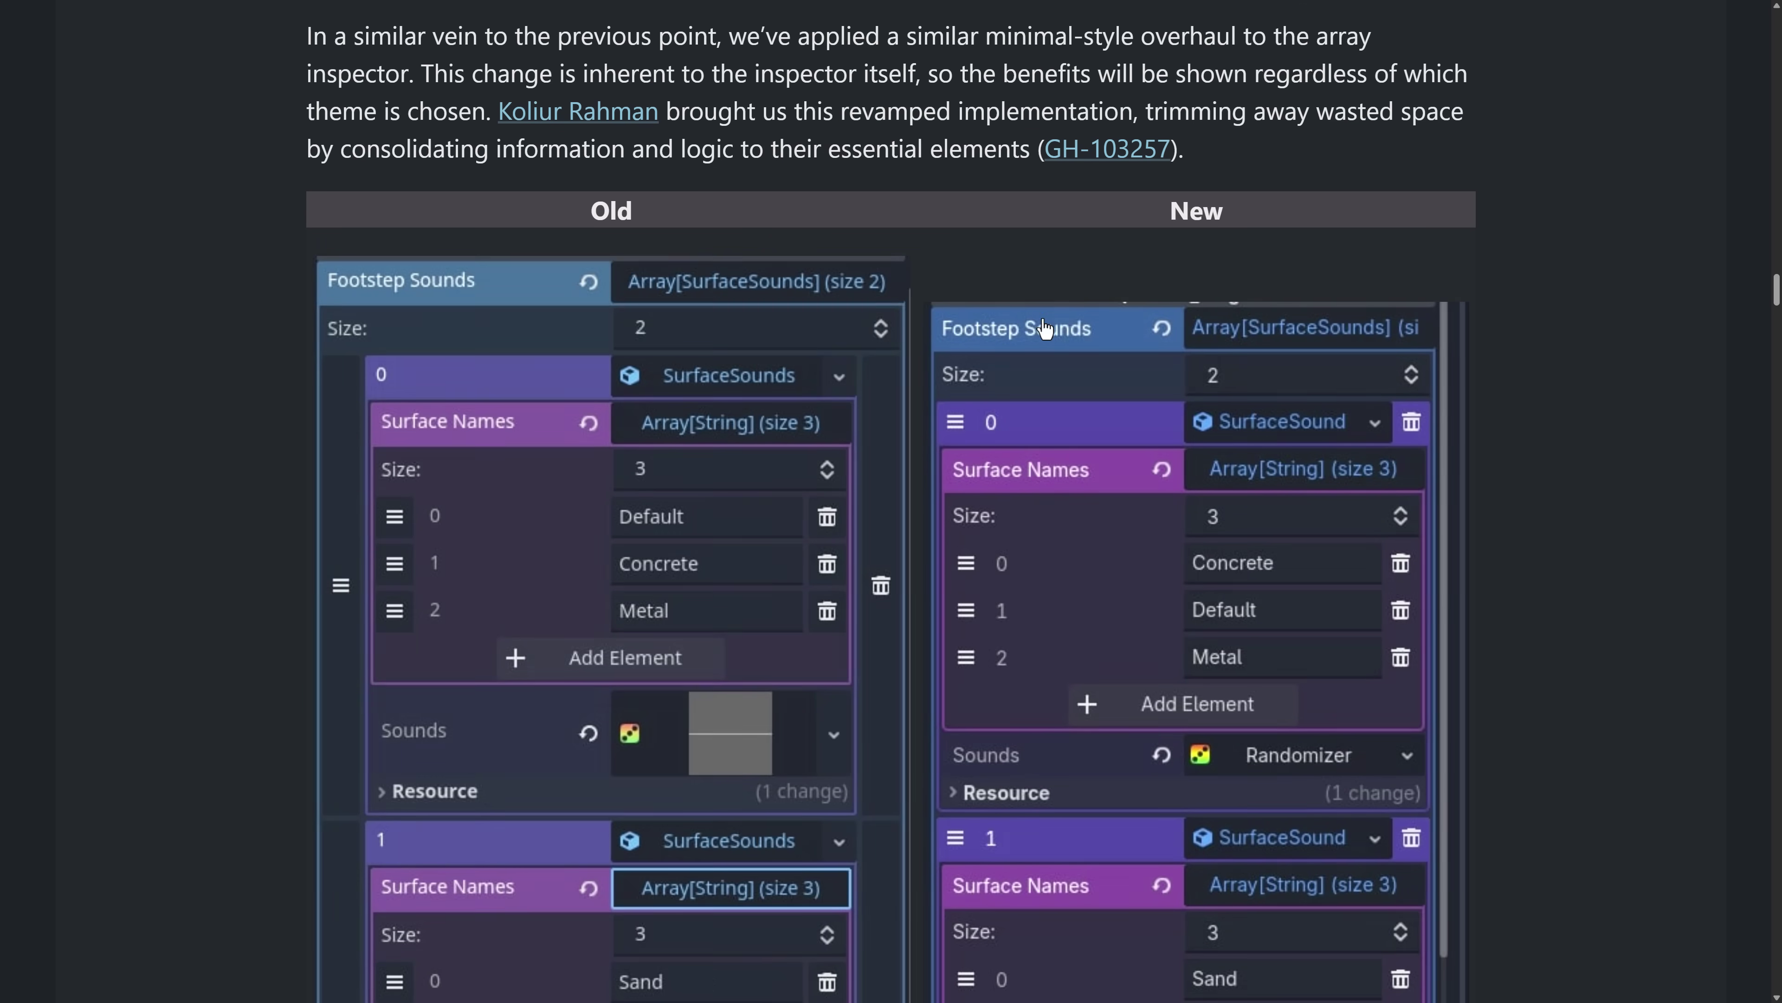
pyautogui.scroll(-2, 660, 337)
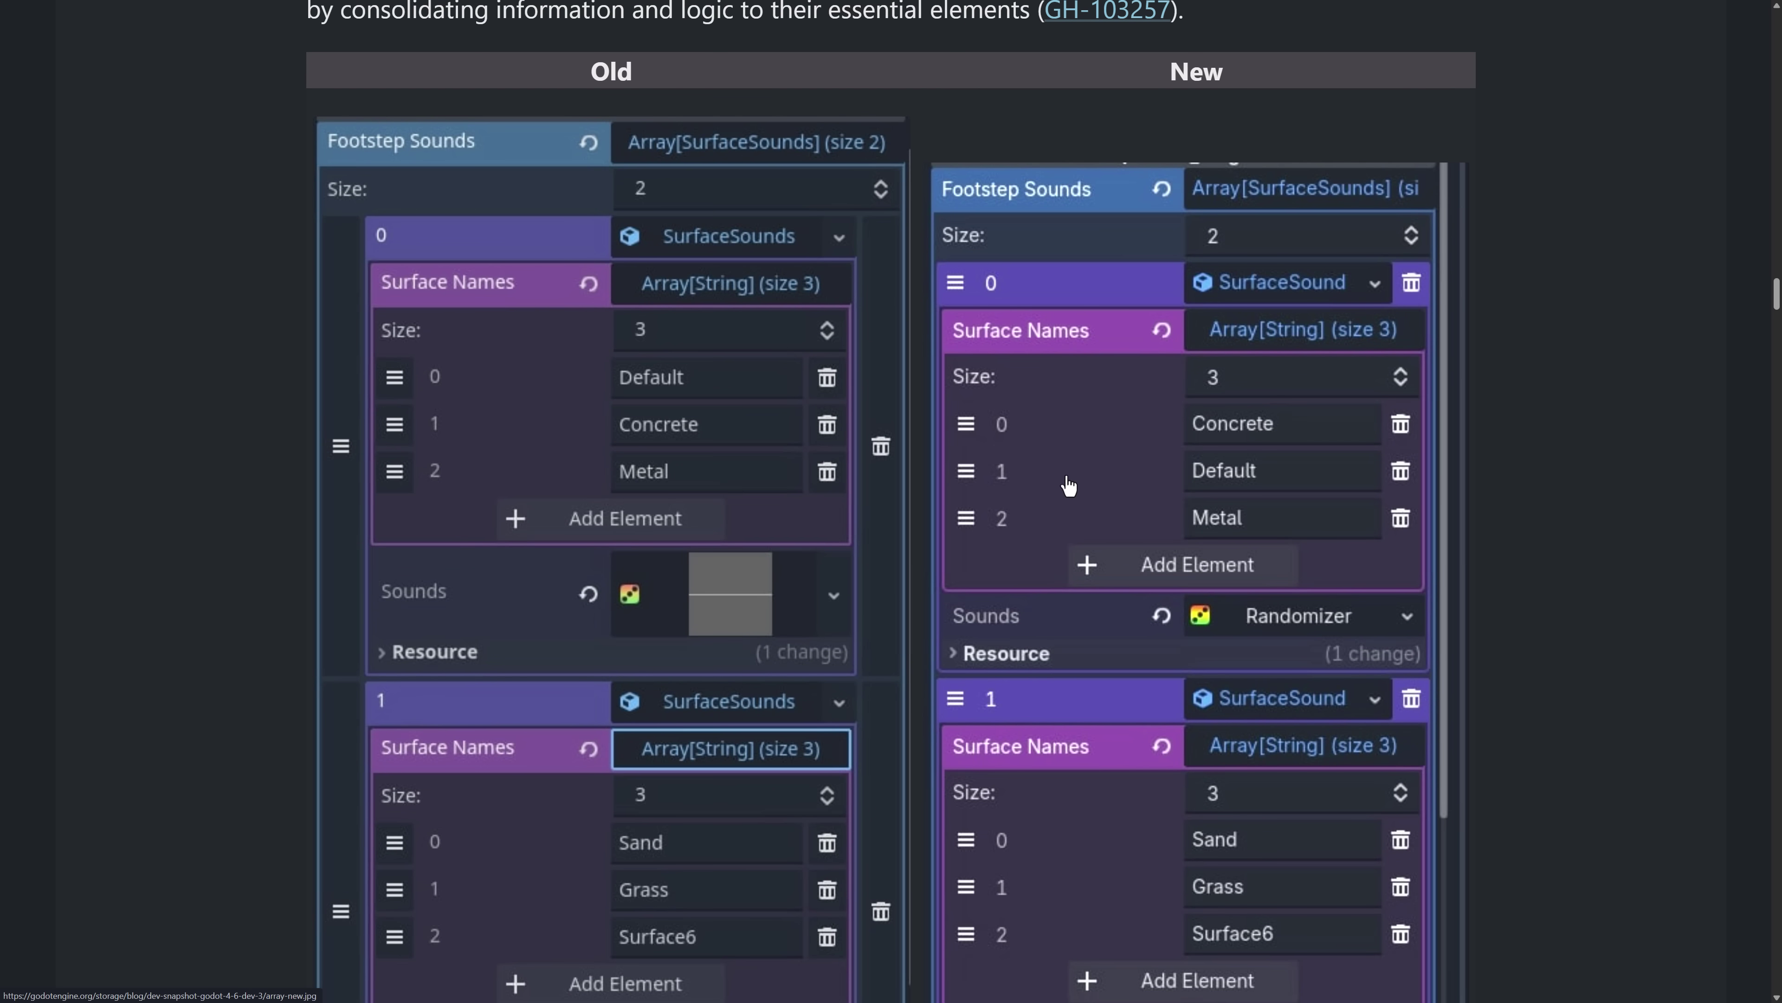
# Continue through the Editor section, examining the docking rework, the 3D viewport rotation and orbit-snapping demos, and the start of the additional changes.
pyautogui.scroll(-9, 1119, 317)
pyautogui.scroll(-10, 1119, 317)
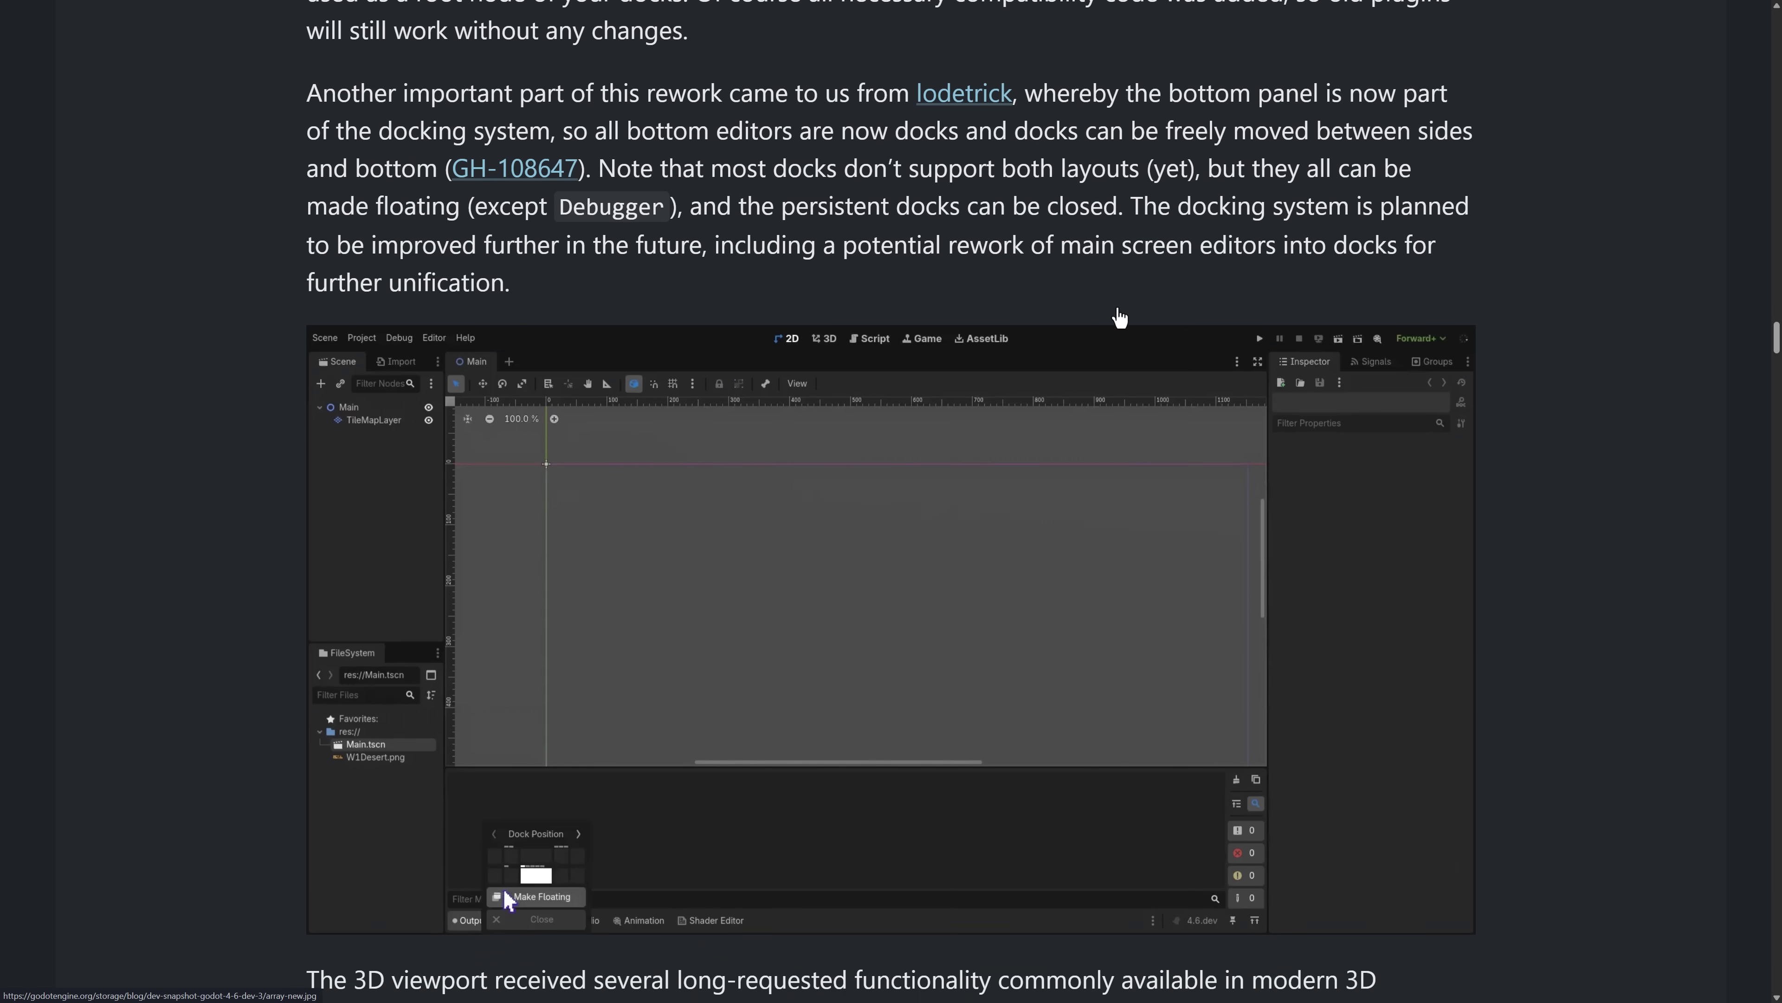
pyautogui.scroll(-2, 1119, 318)
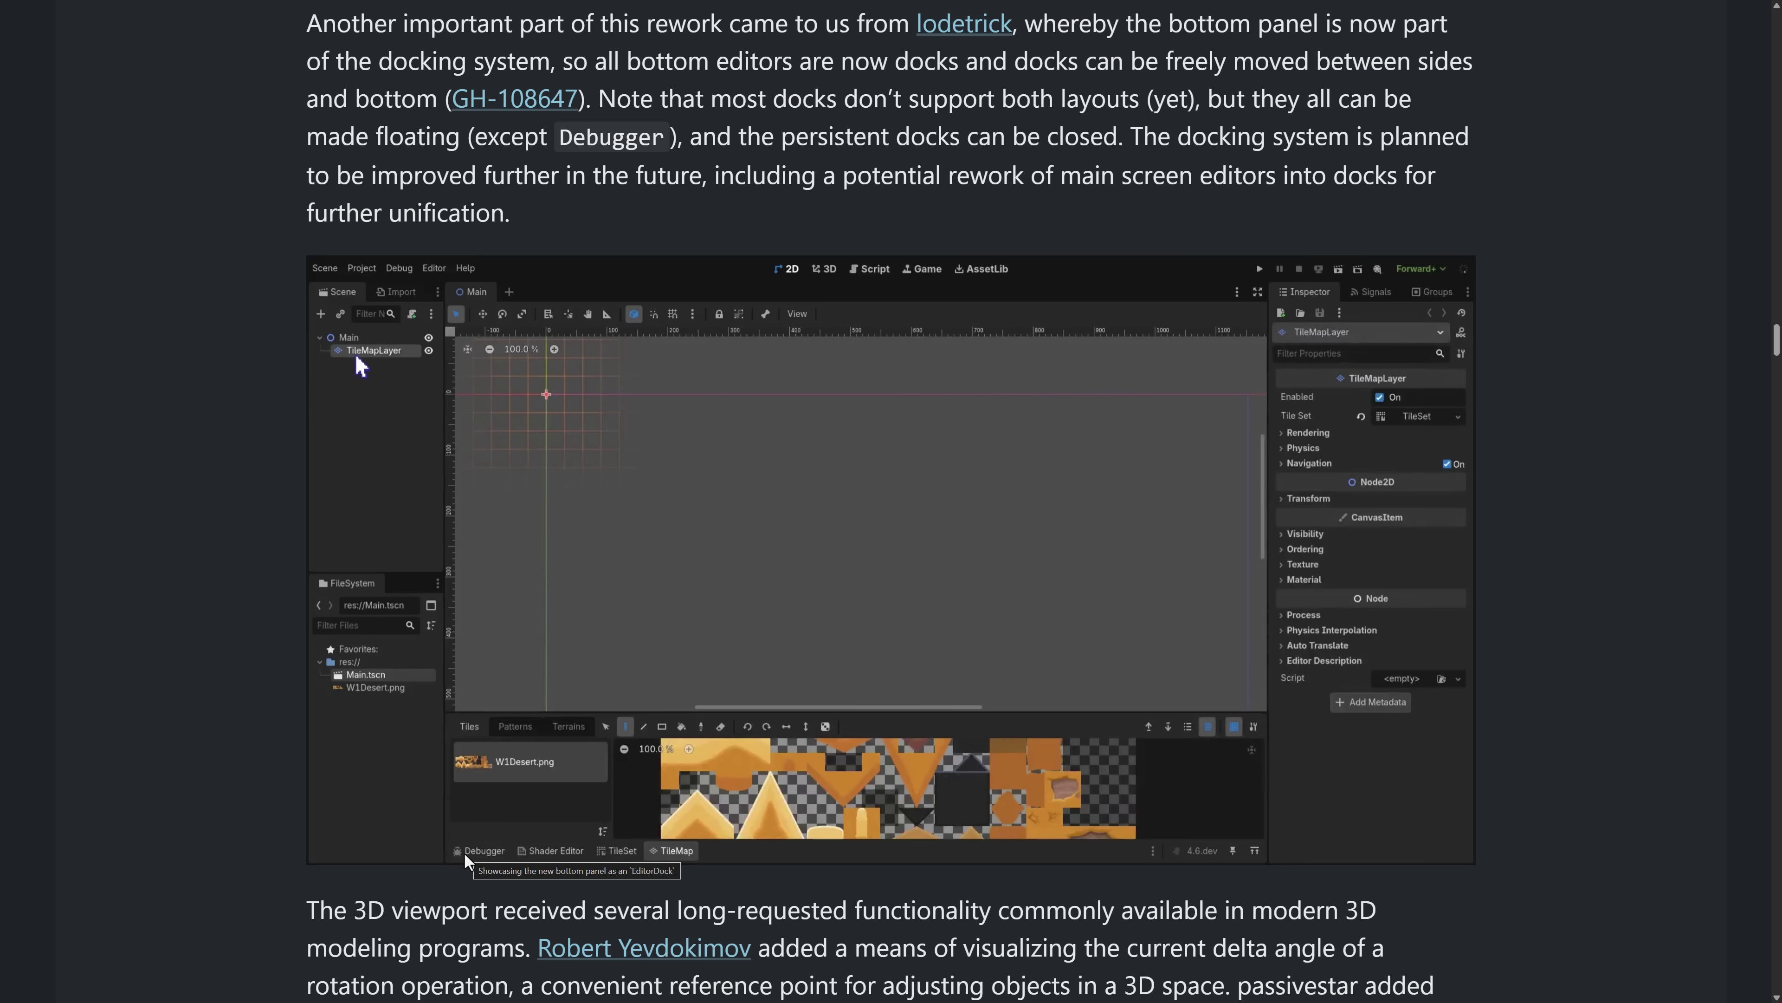
pyautogui.scroll(-8, 828, 772)
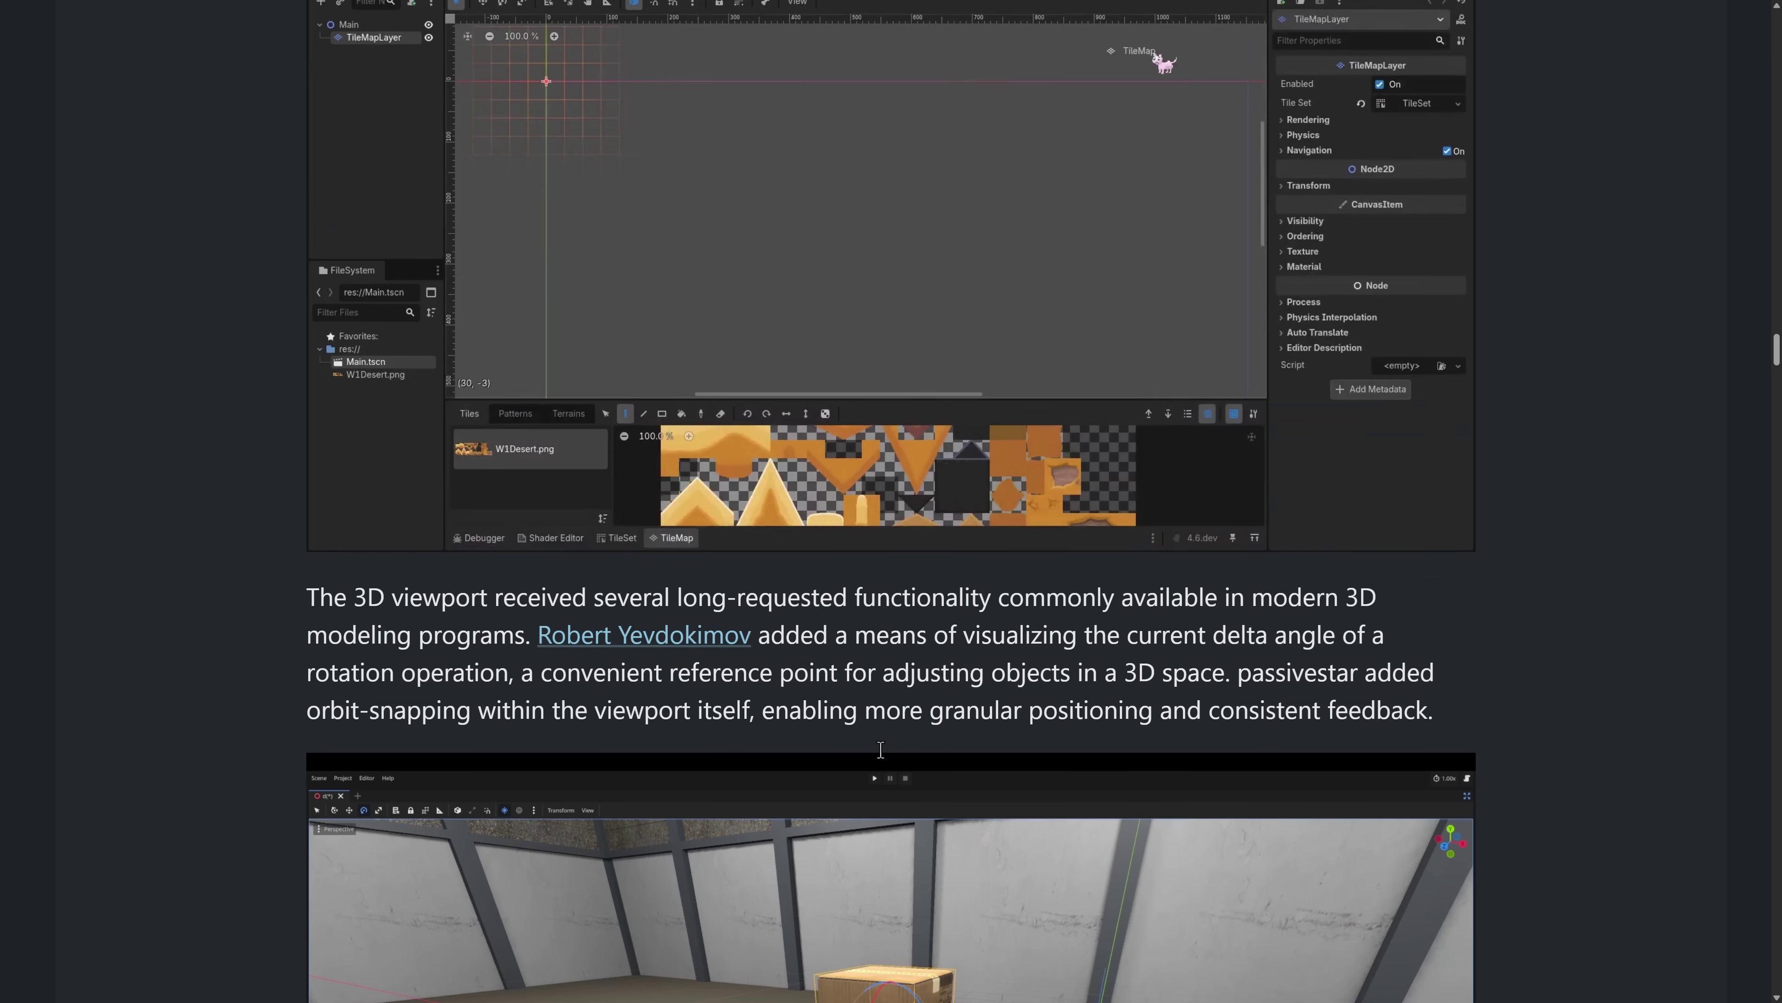
pyautogui.scroll(-2, 880, 749)
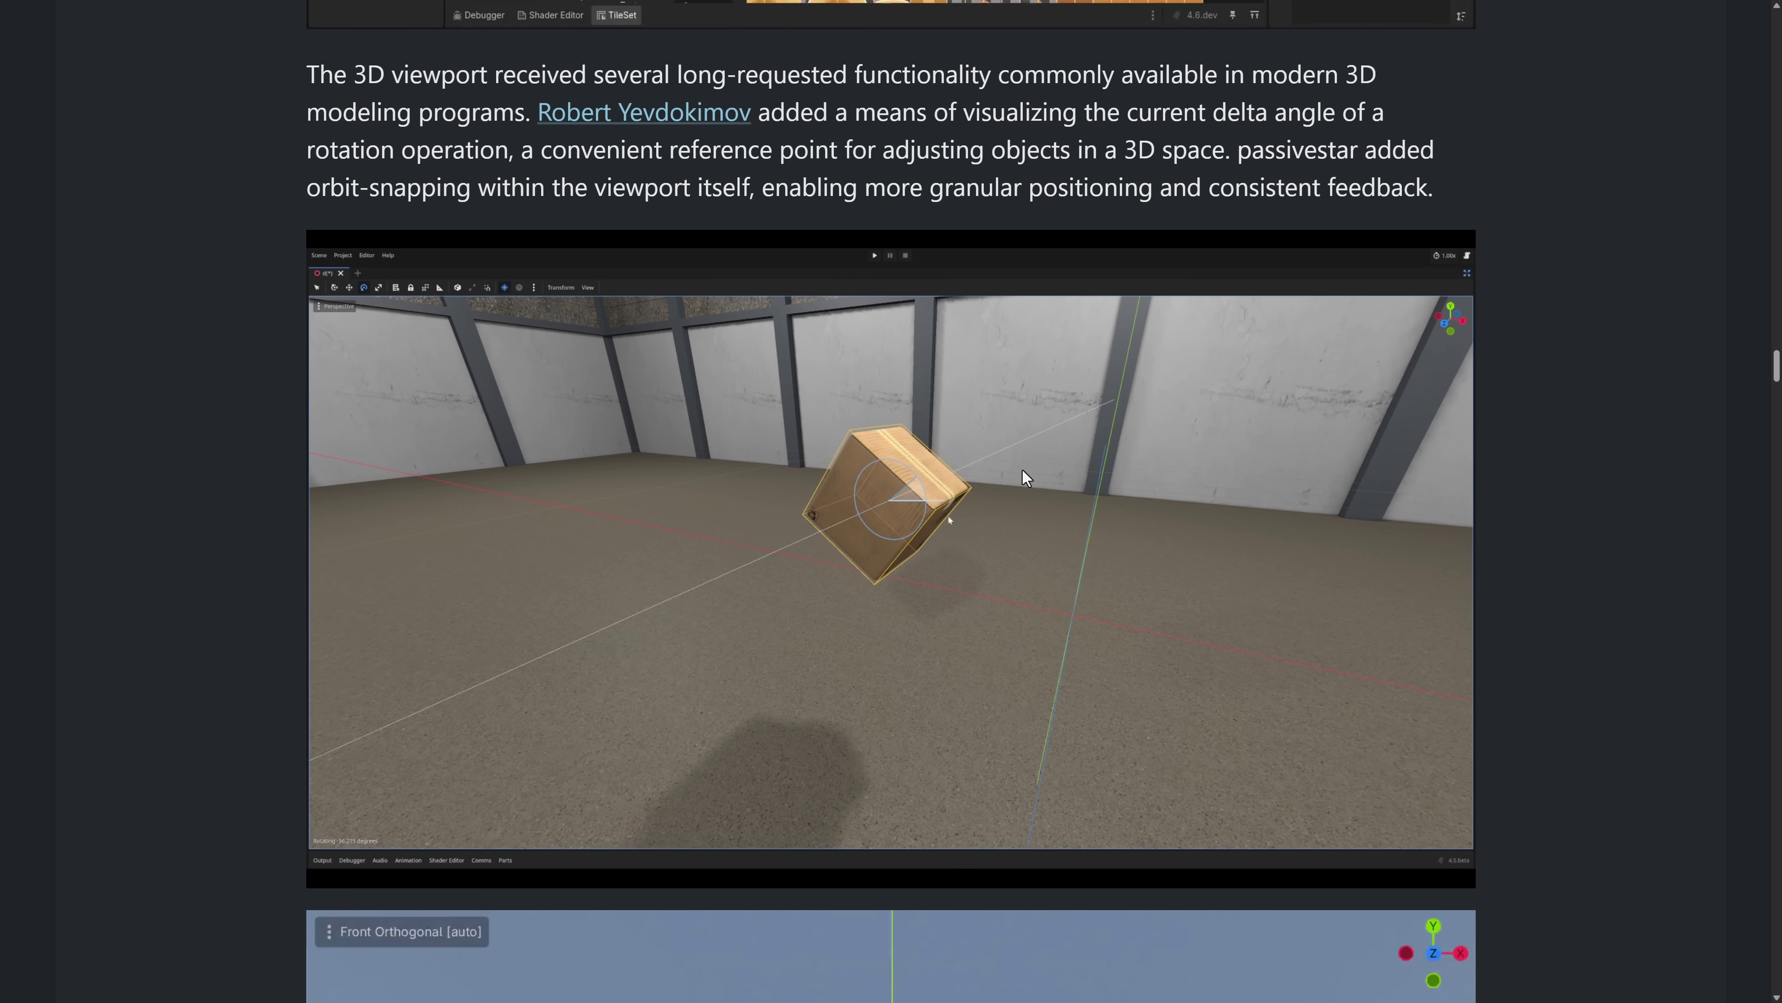
pyautogui.scroll(-11, 912, 503)
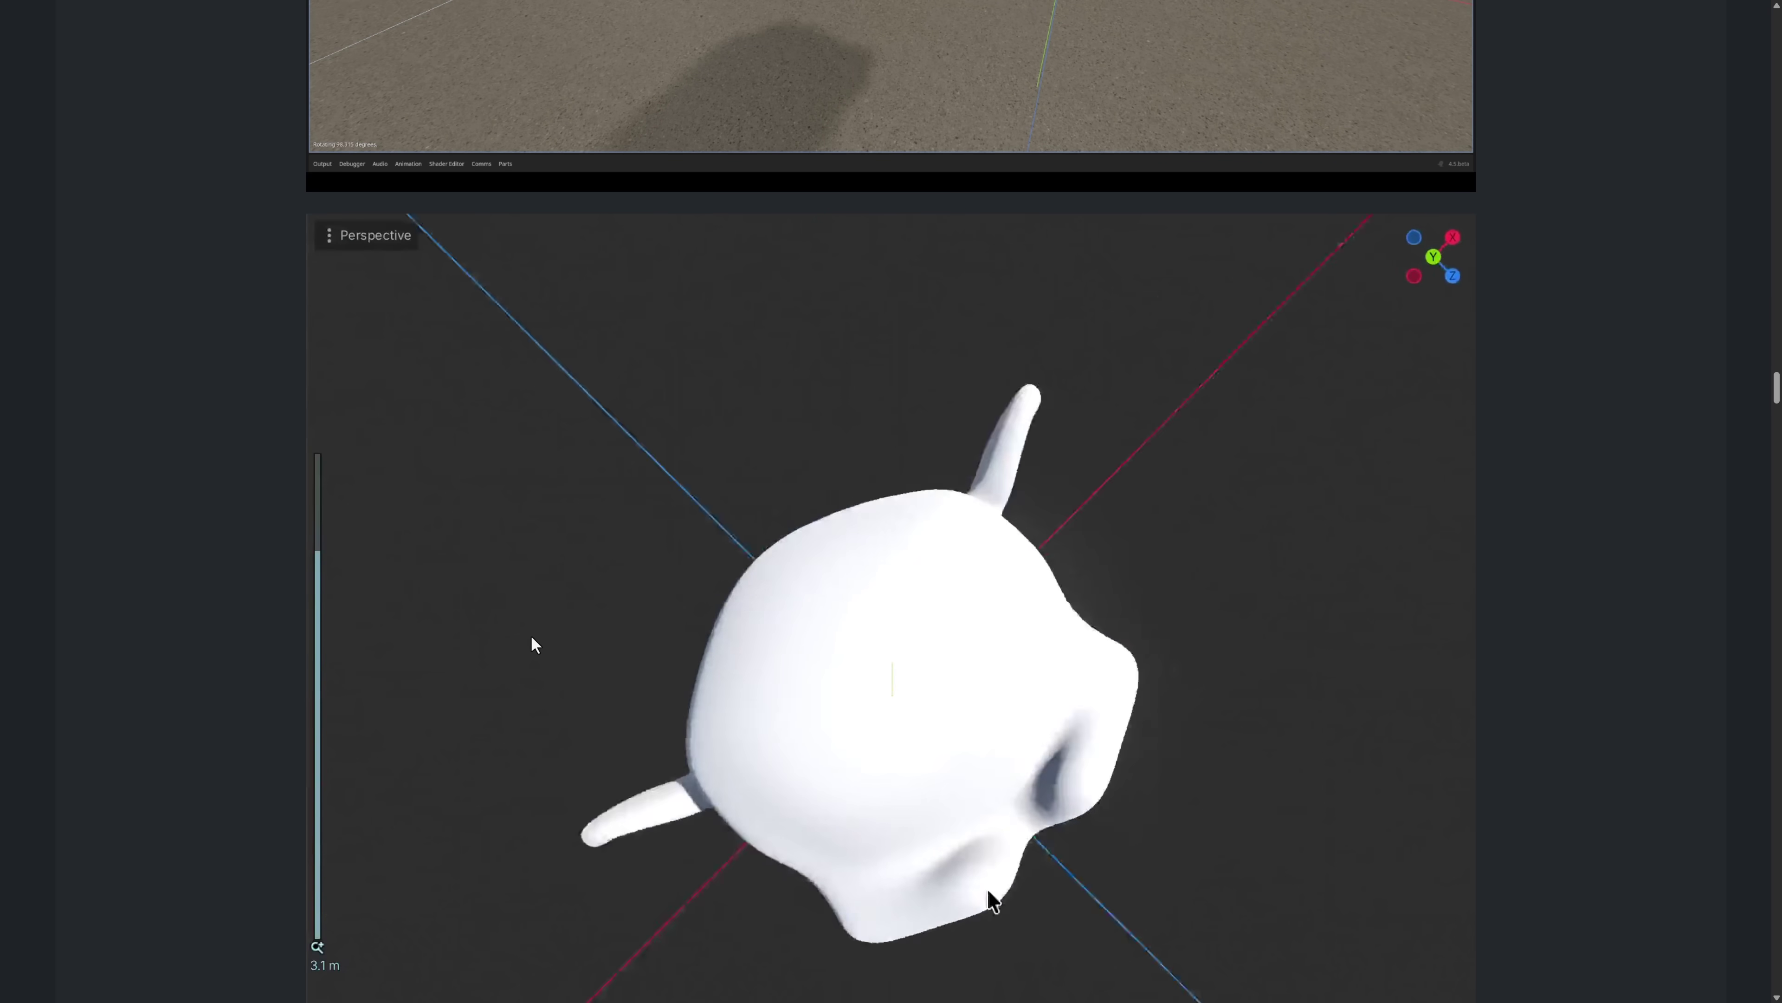
pyautogui.scroll(-2, 882, 606)
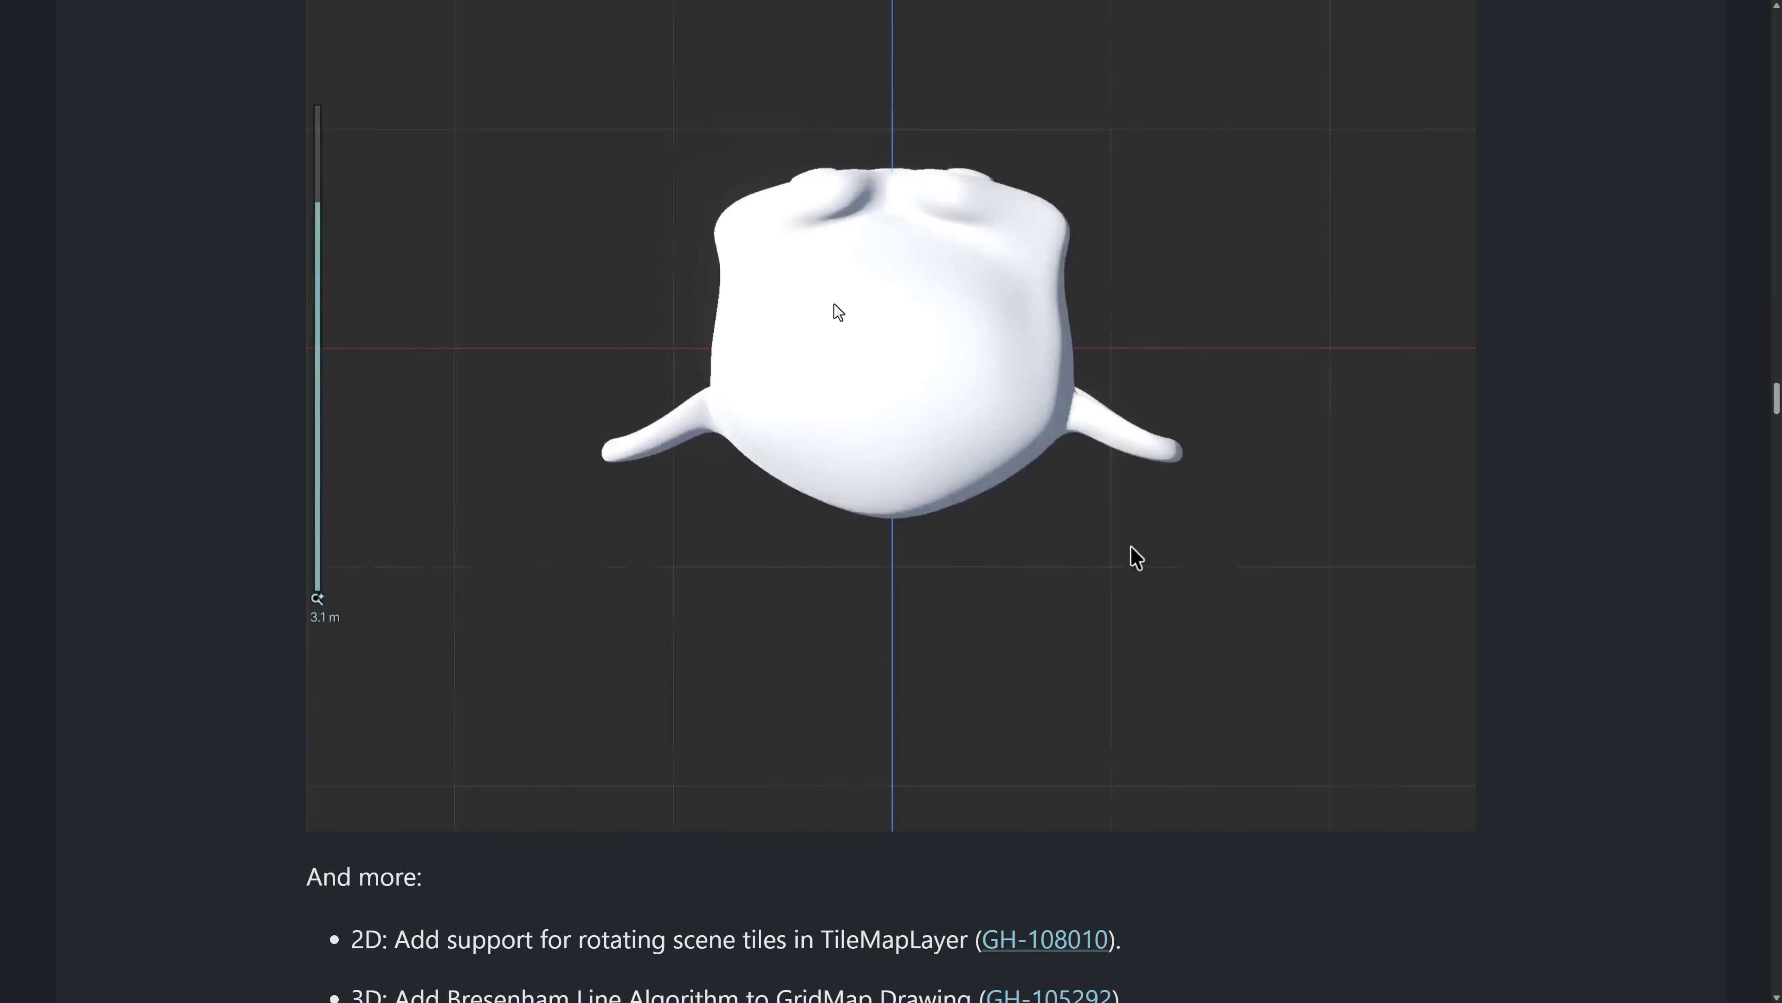
pyautogui.scroll(-12, 1058, 320)
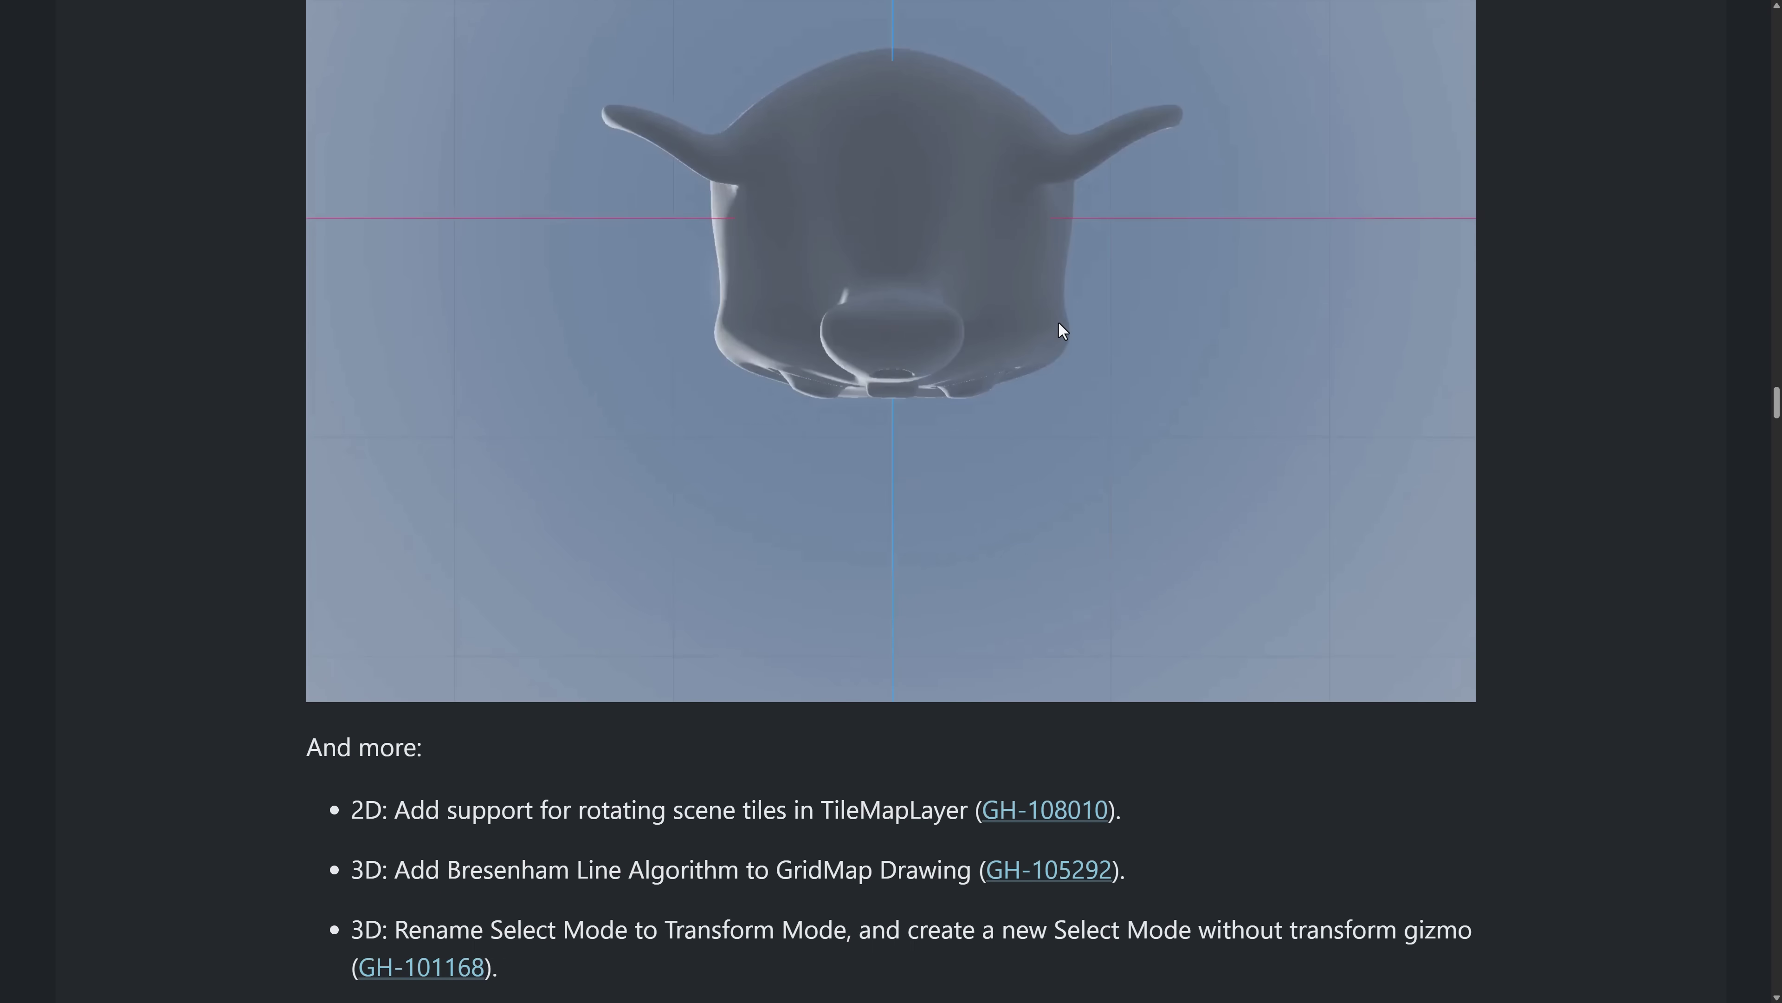
# Read the article's GDExtension, GDScript and GUI sections, highlighting the sentence about native profiler support for GDScript.
pyautogui.scroll(-13, 1059, 319)
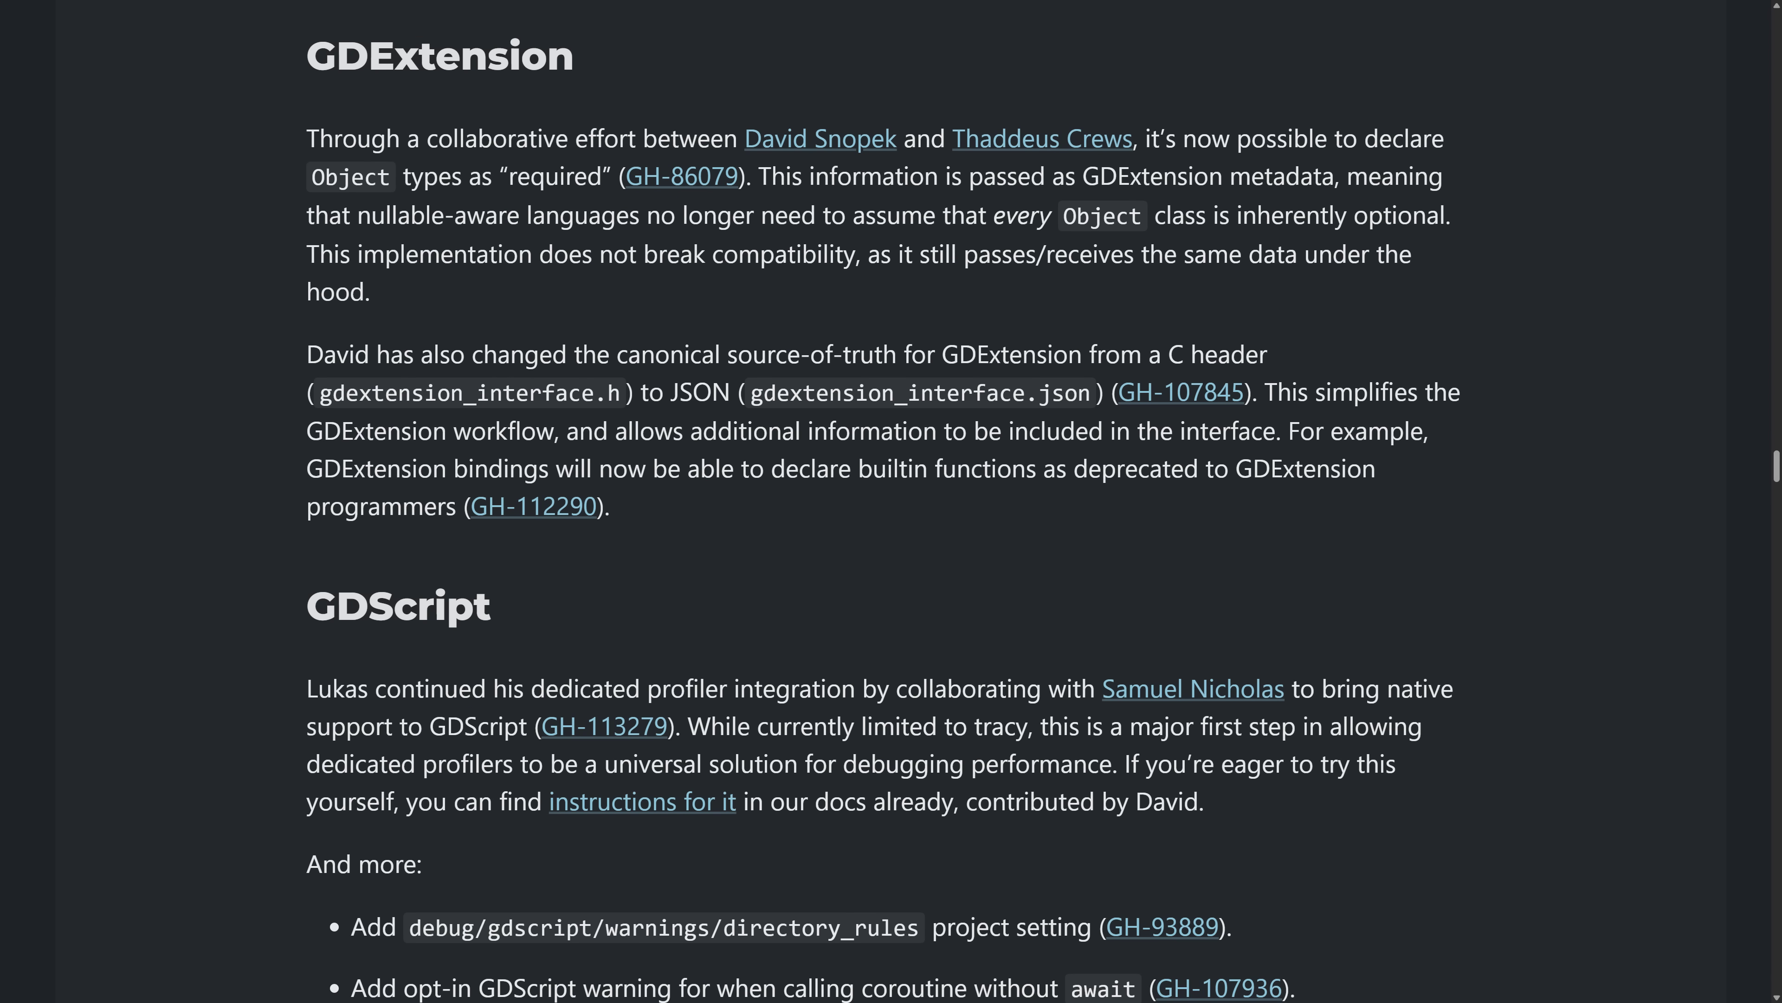
pyautogui.scroll(-6, 663, 305)
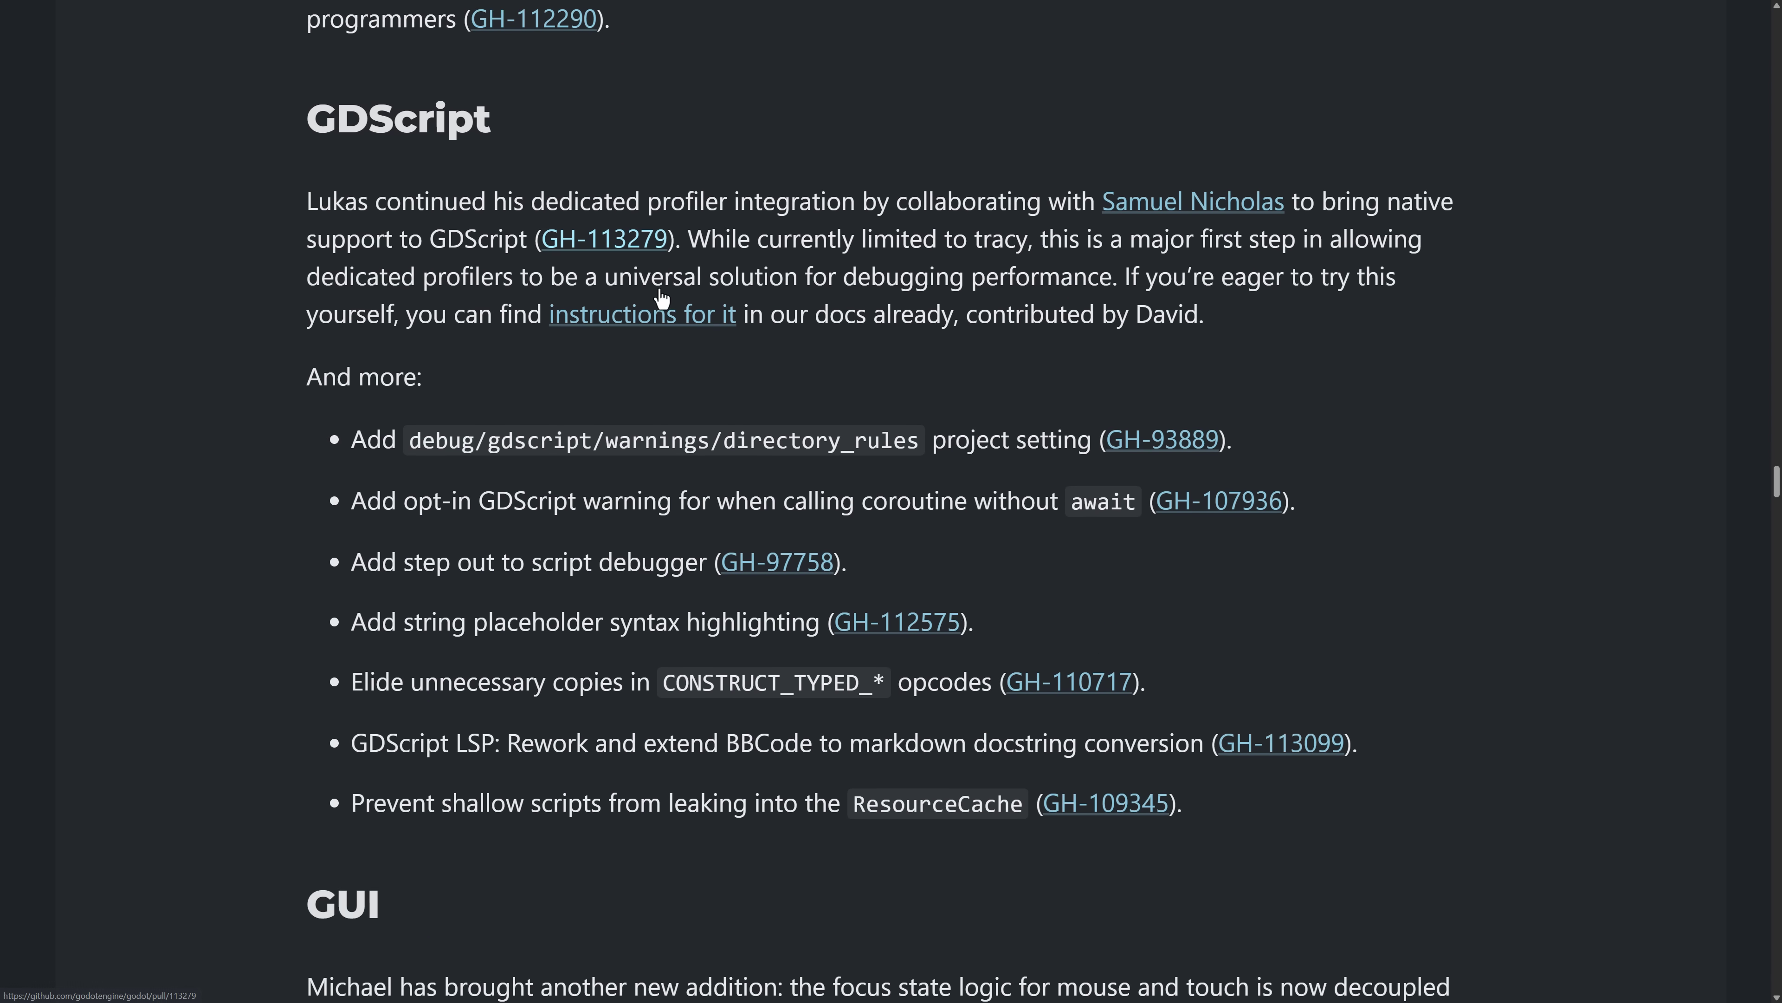
pyautogui.scroll(-2, 662, 299)
pyautogui.moveTo(776, 62); pyautogui.dragTo(1029, 95)
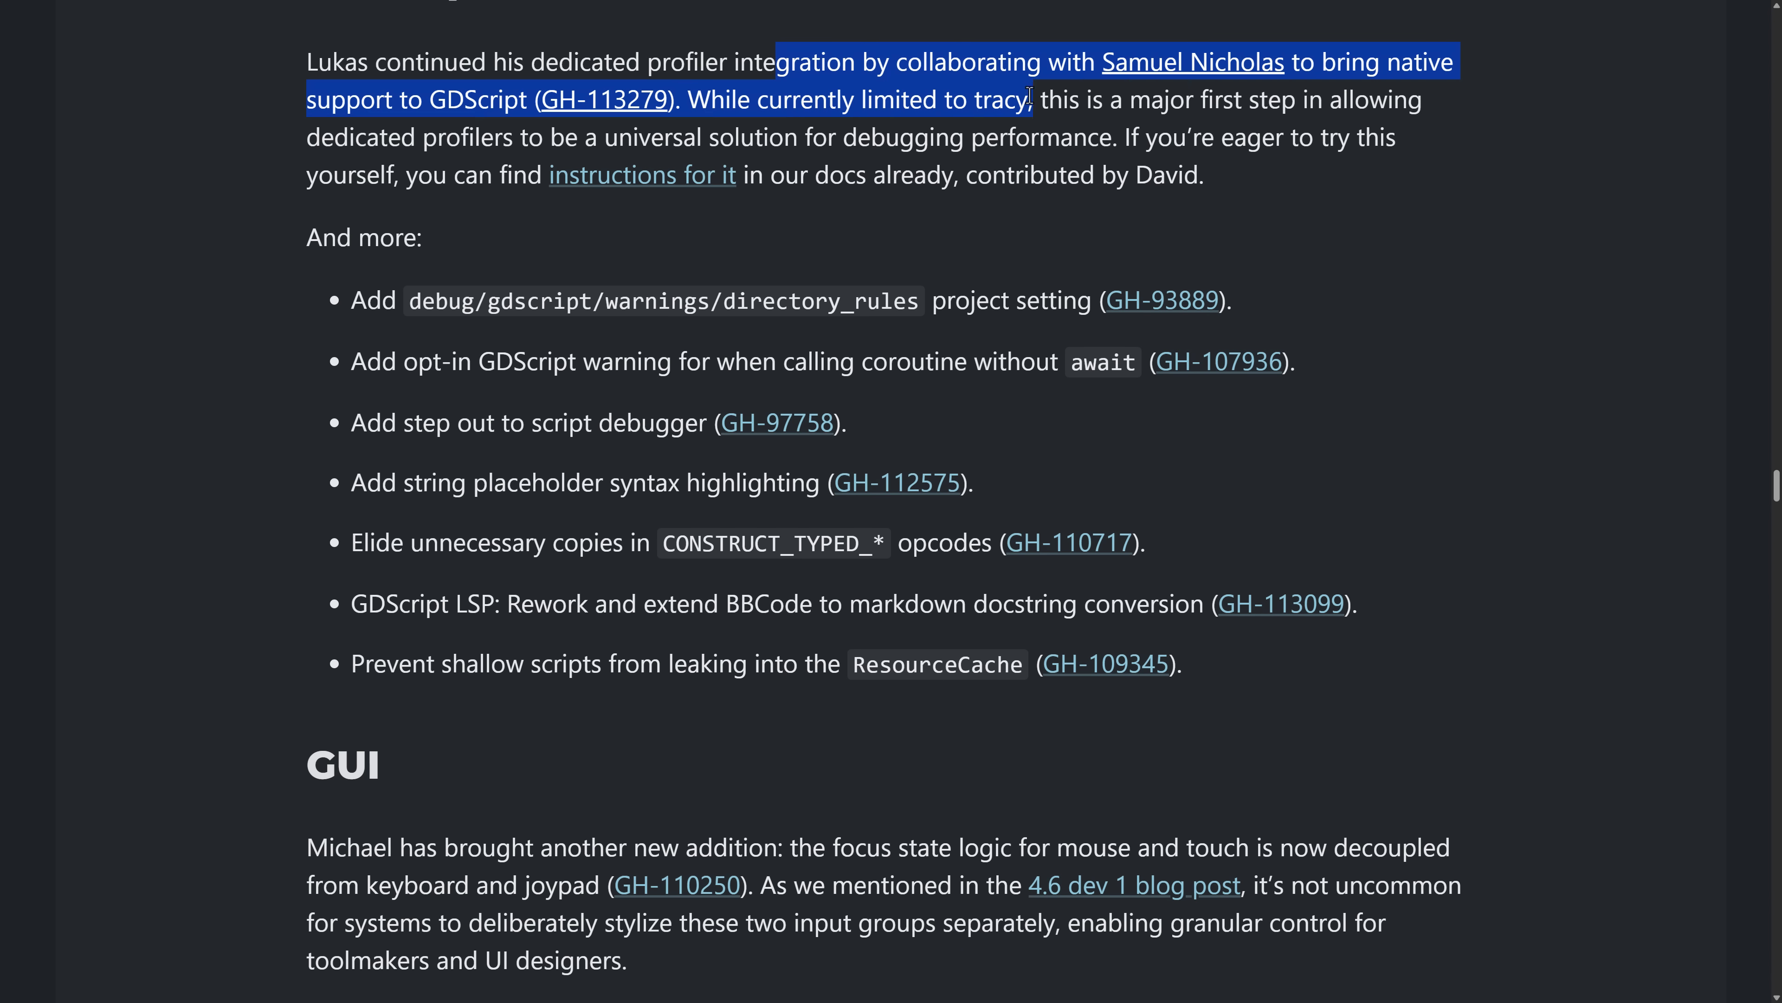
pyautogui.click(965, 112)
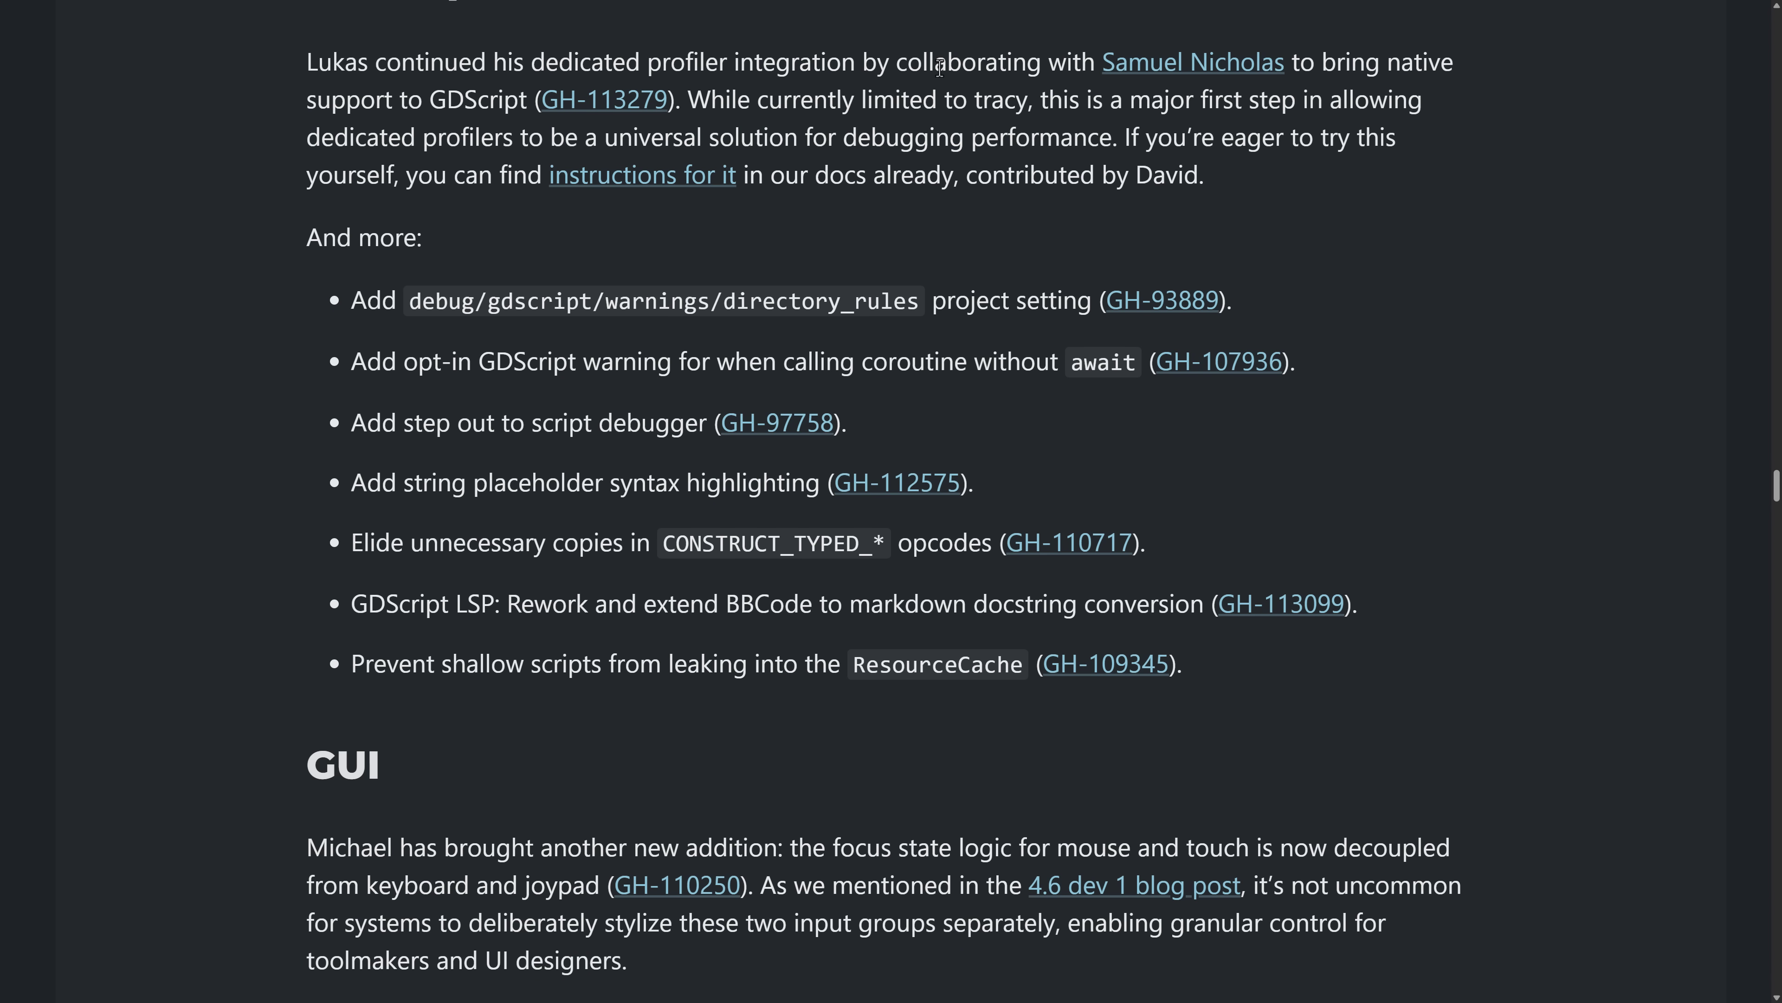
pyautogui.scroll(-6, 935, 72)
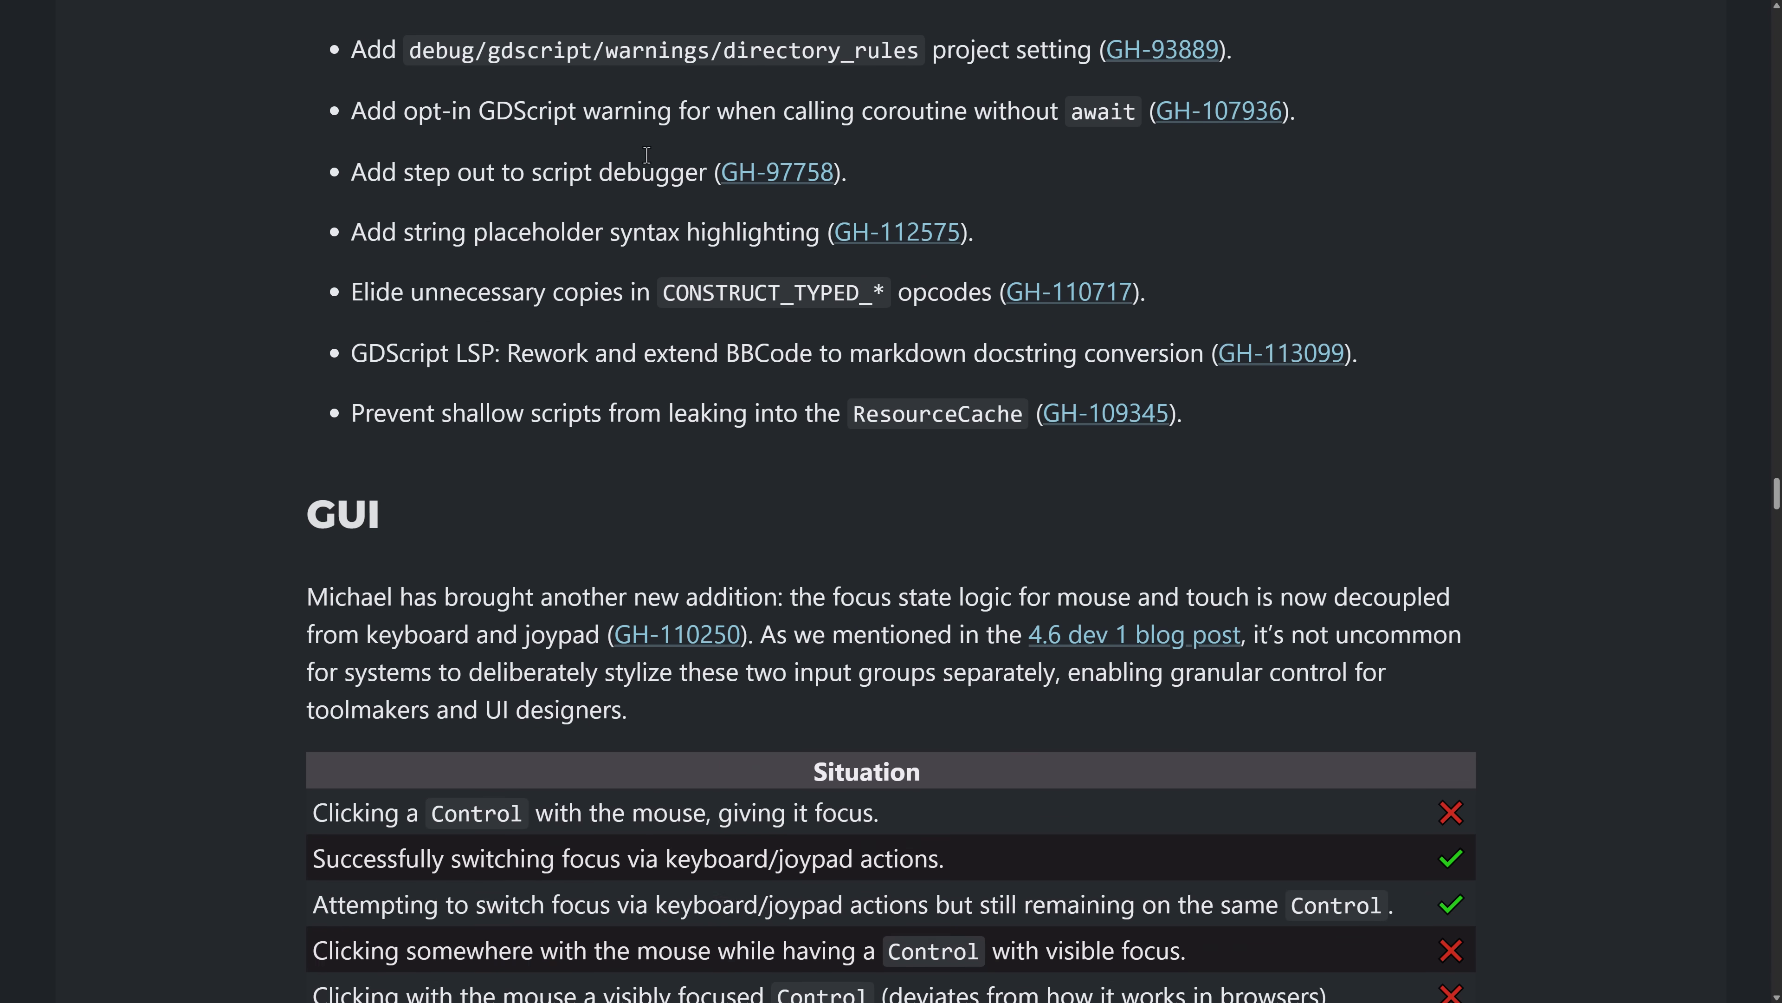
pyautogui.scroll(-3, 646, 152)
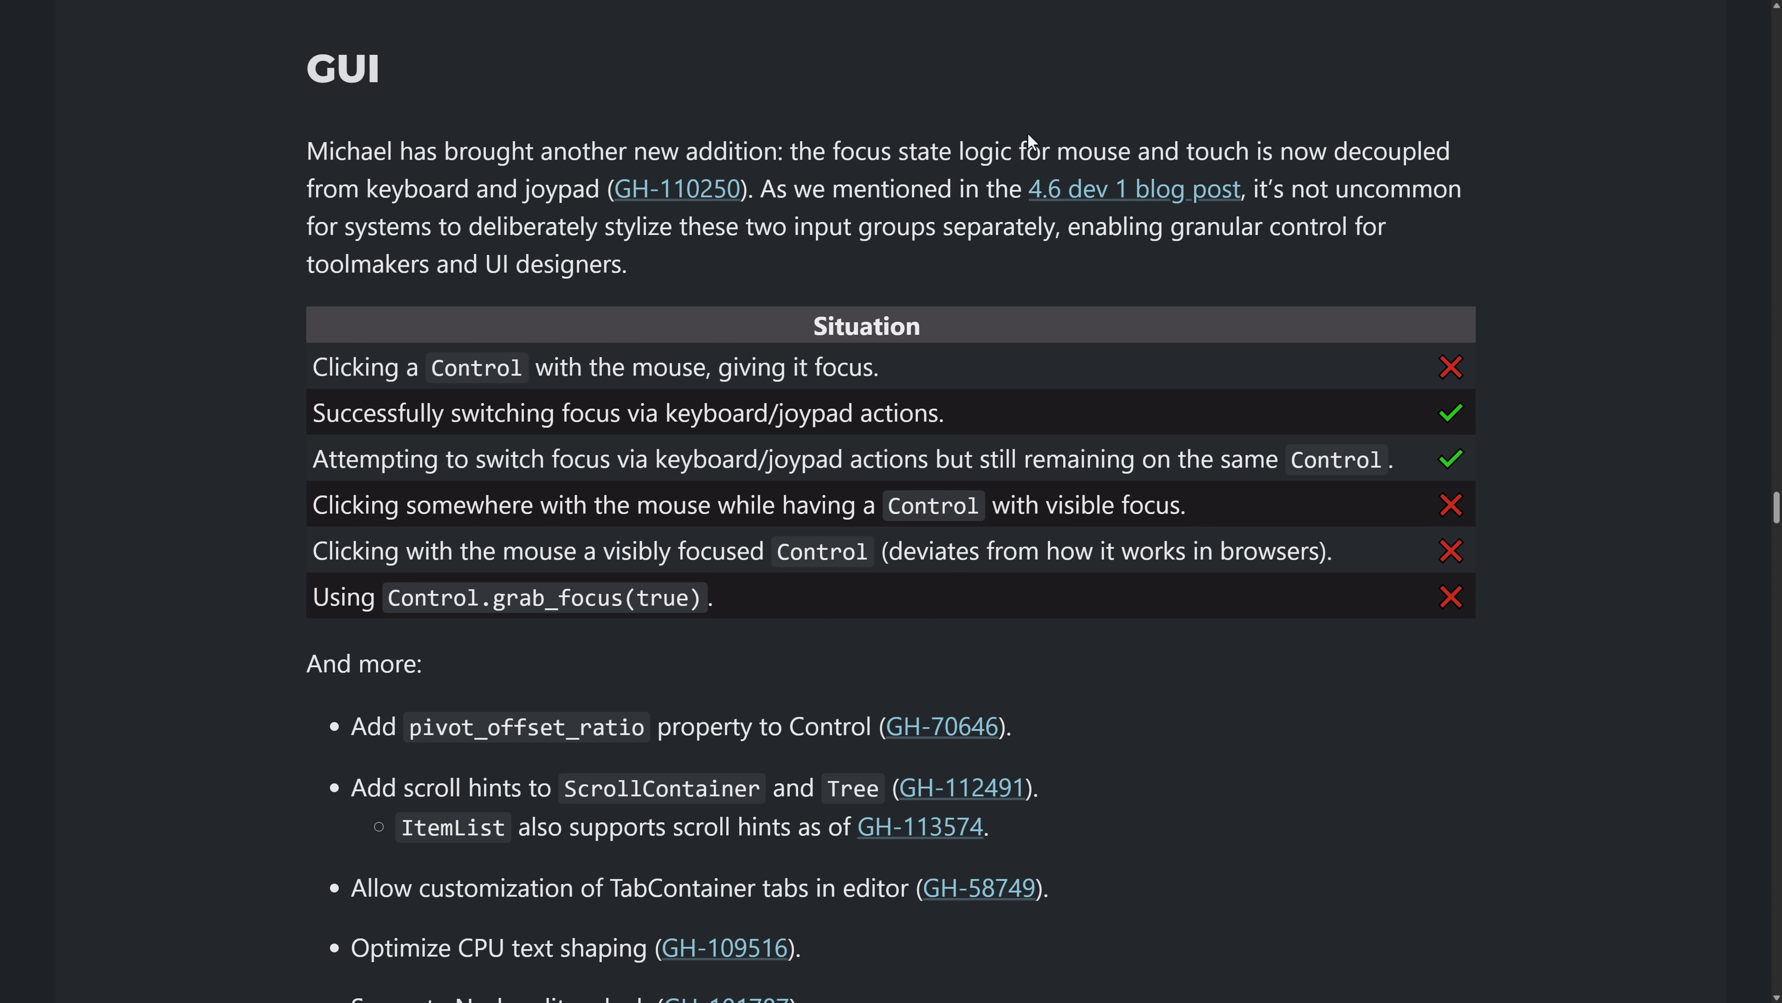
pyautogui.scroll(-2, 861, 160)
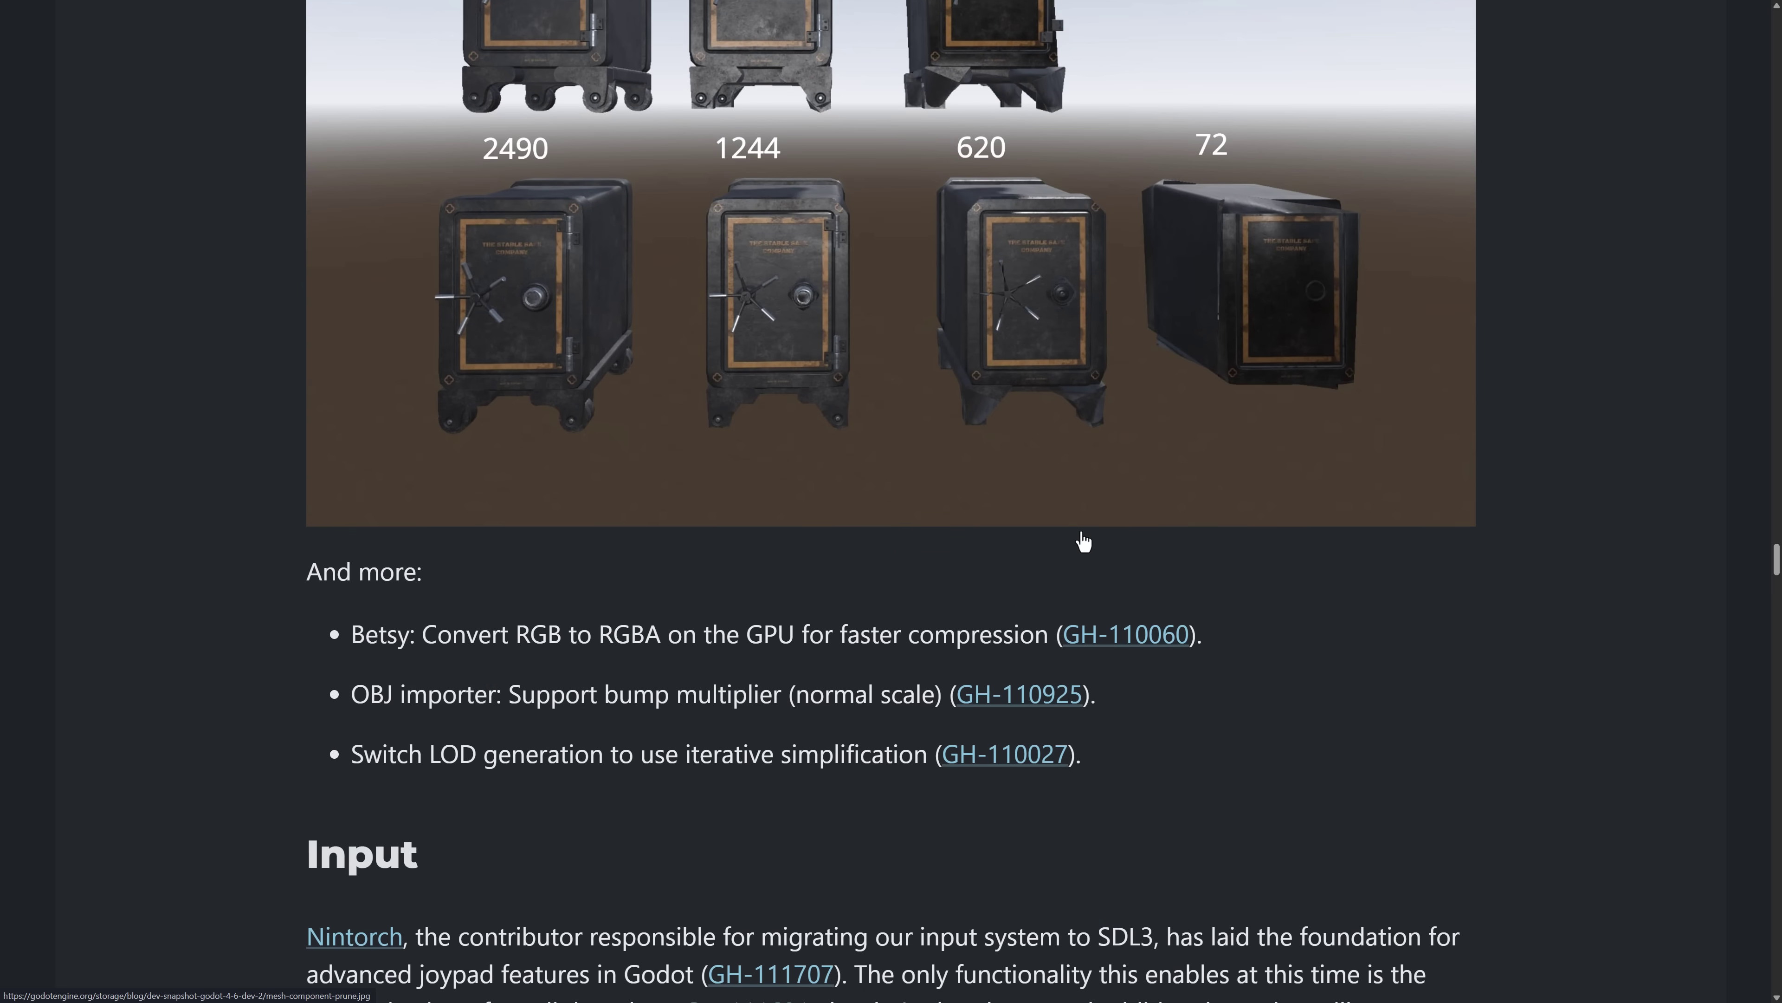
# Read the Input, Internationalization, Navigation and Physics sections, including the CSV translation tables and the paragraph on Jolt.
pyautogui.scroll(-10, 1083, 541)
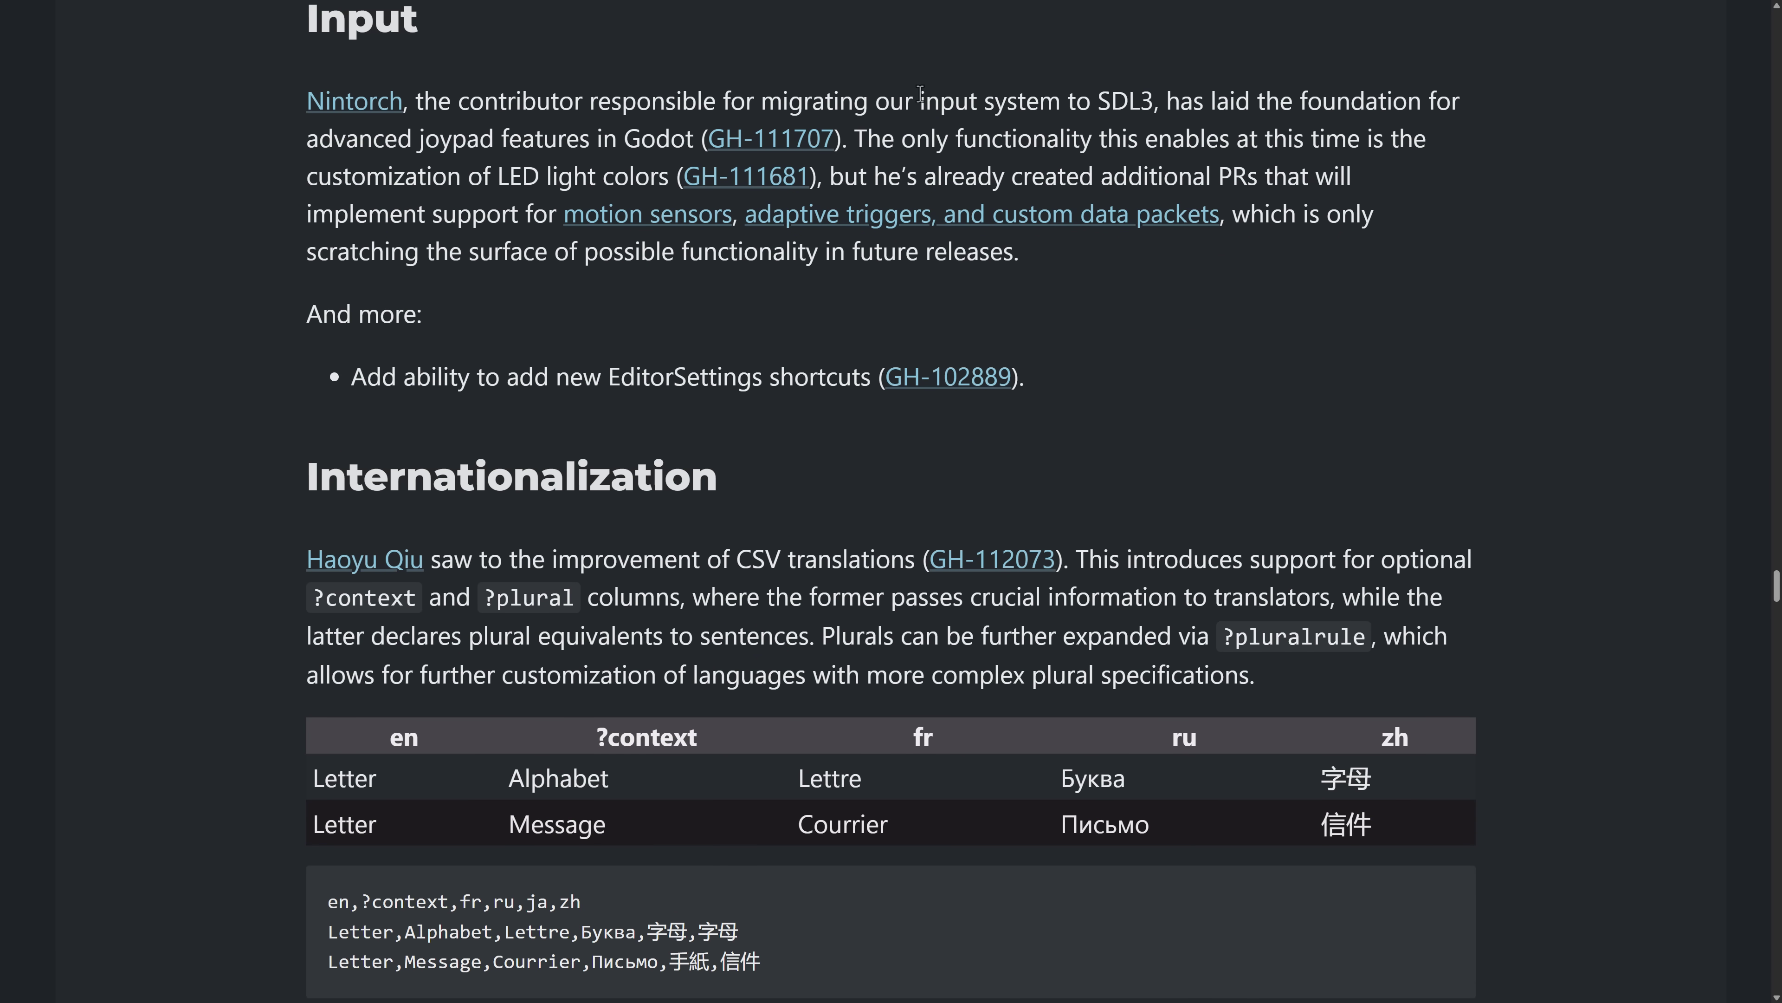
pyautogui.scroll(-1, 1204, 391)
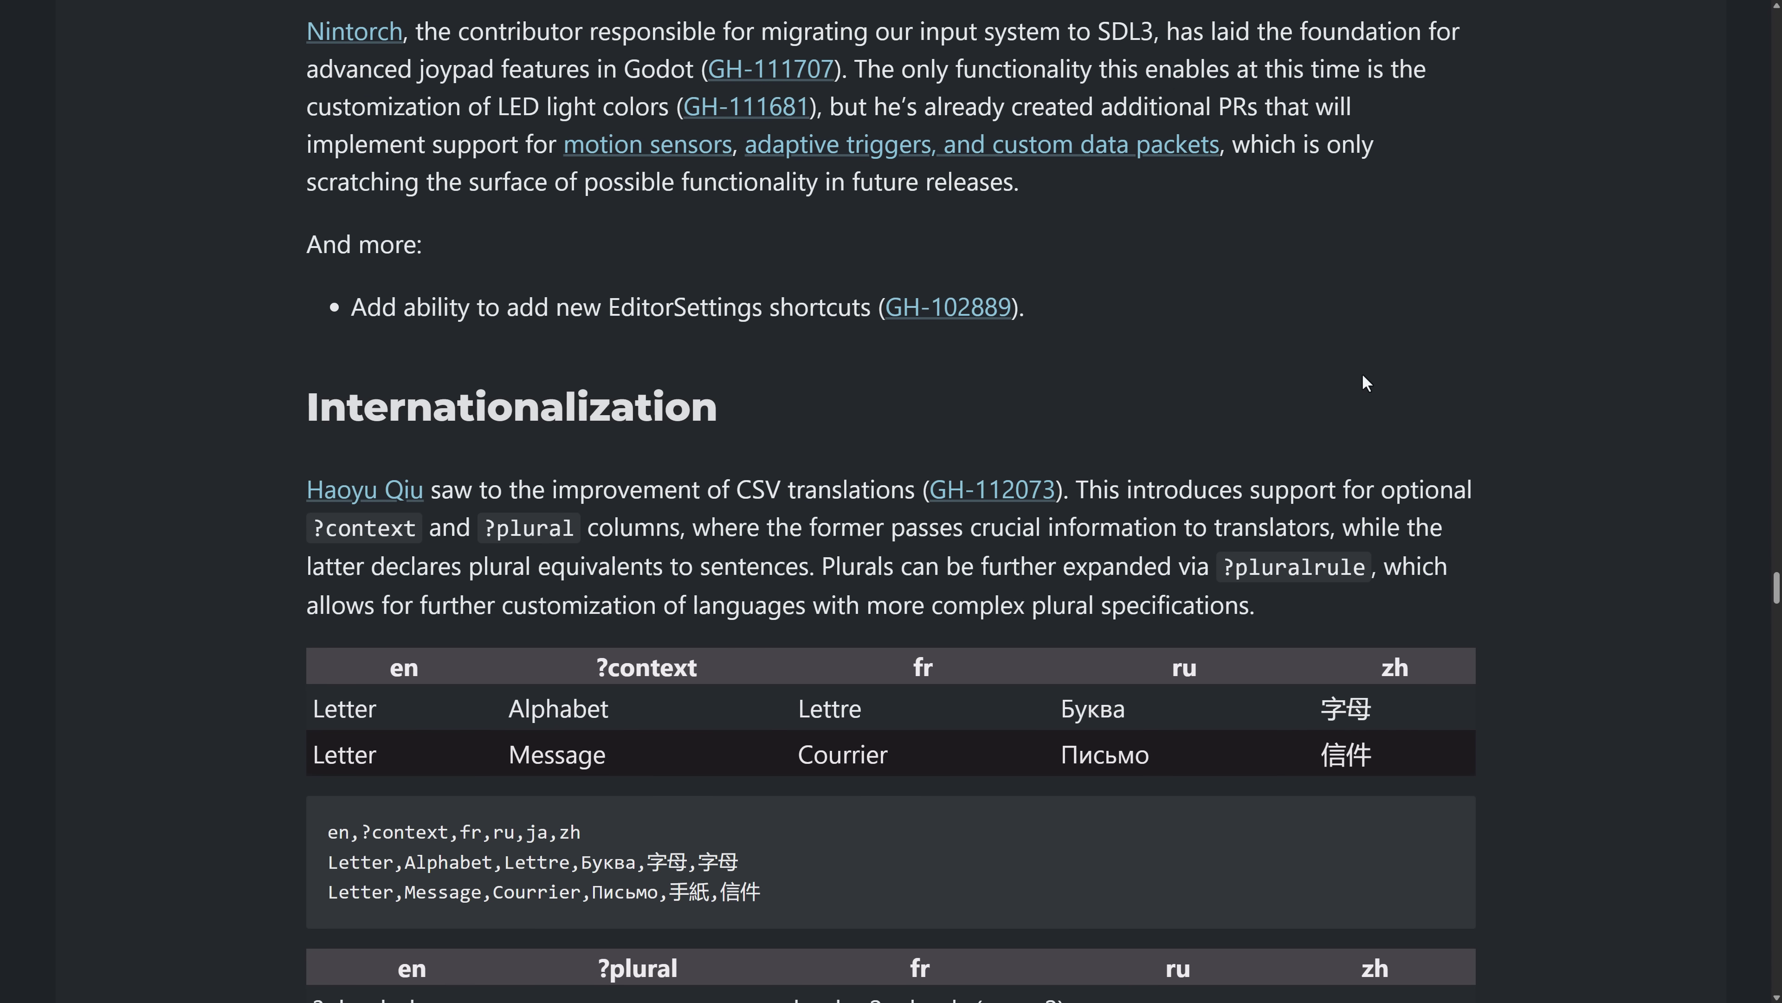
pyautogui.scroll(-2, 1362, 375)
pyautogui.scroll(2, 1362, 373)
pyautogui.scroll(-2, 1377, 393)
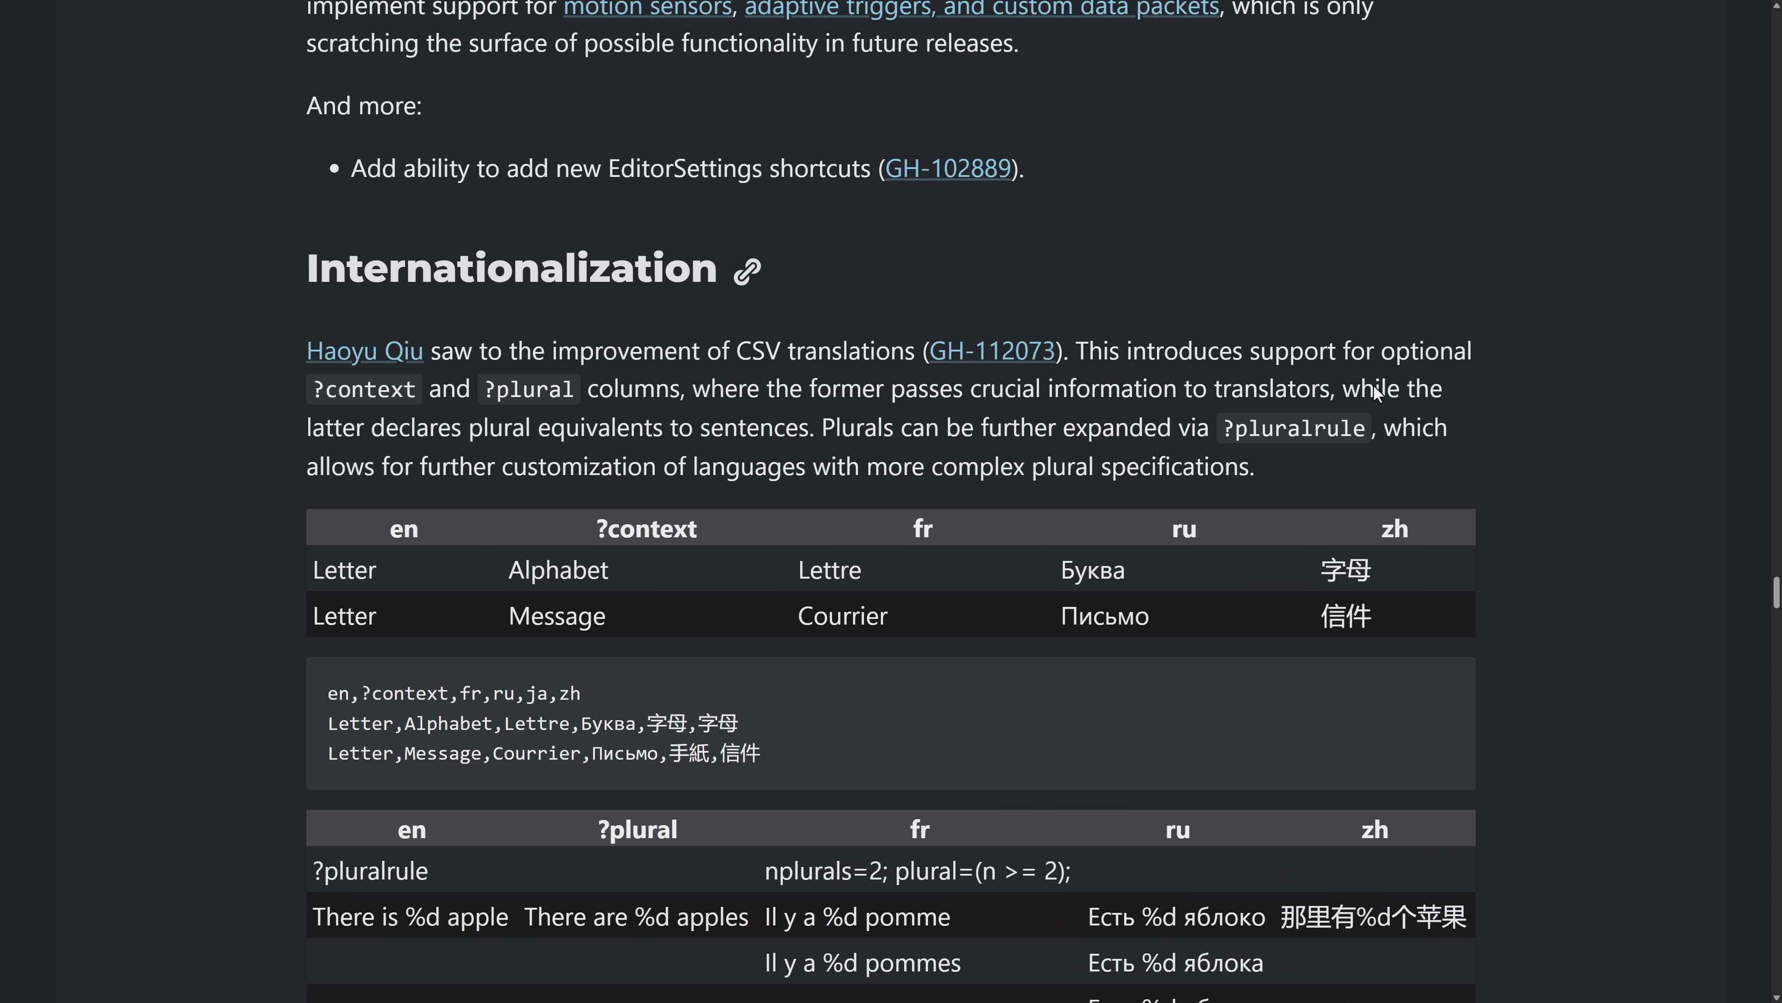
pyautogui.scroll(-3, 1368, 390)
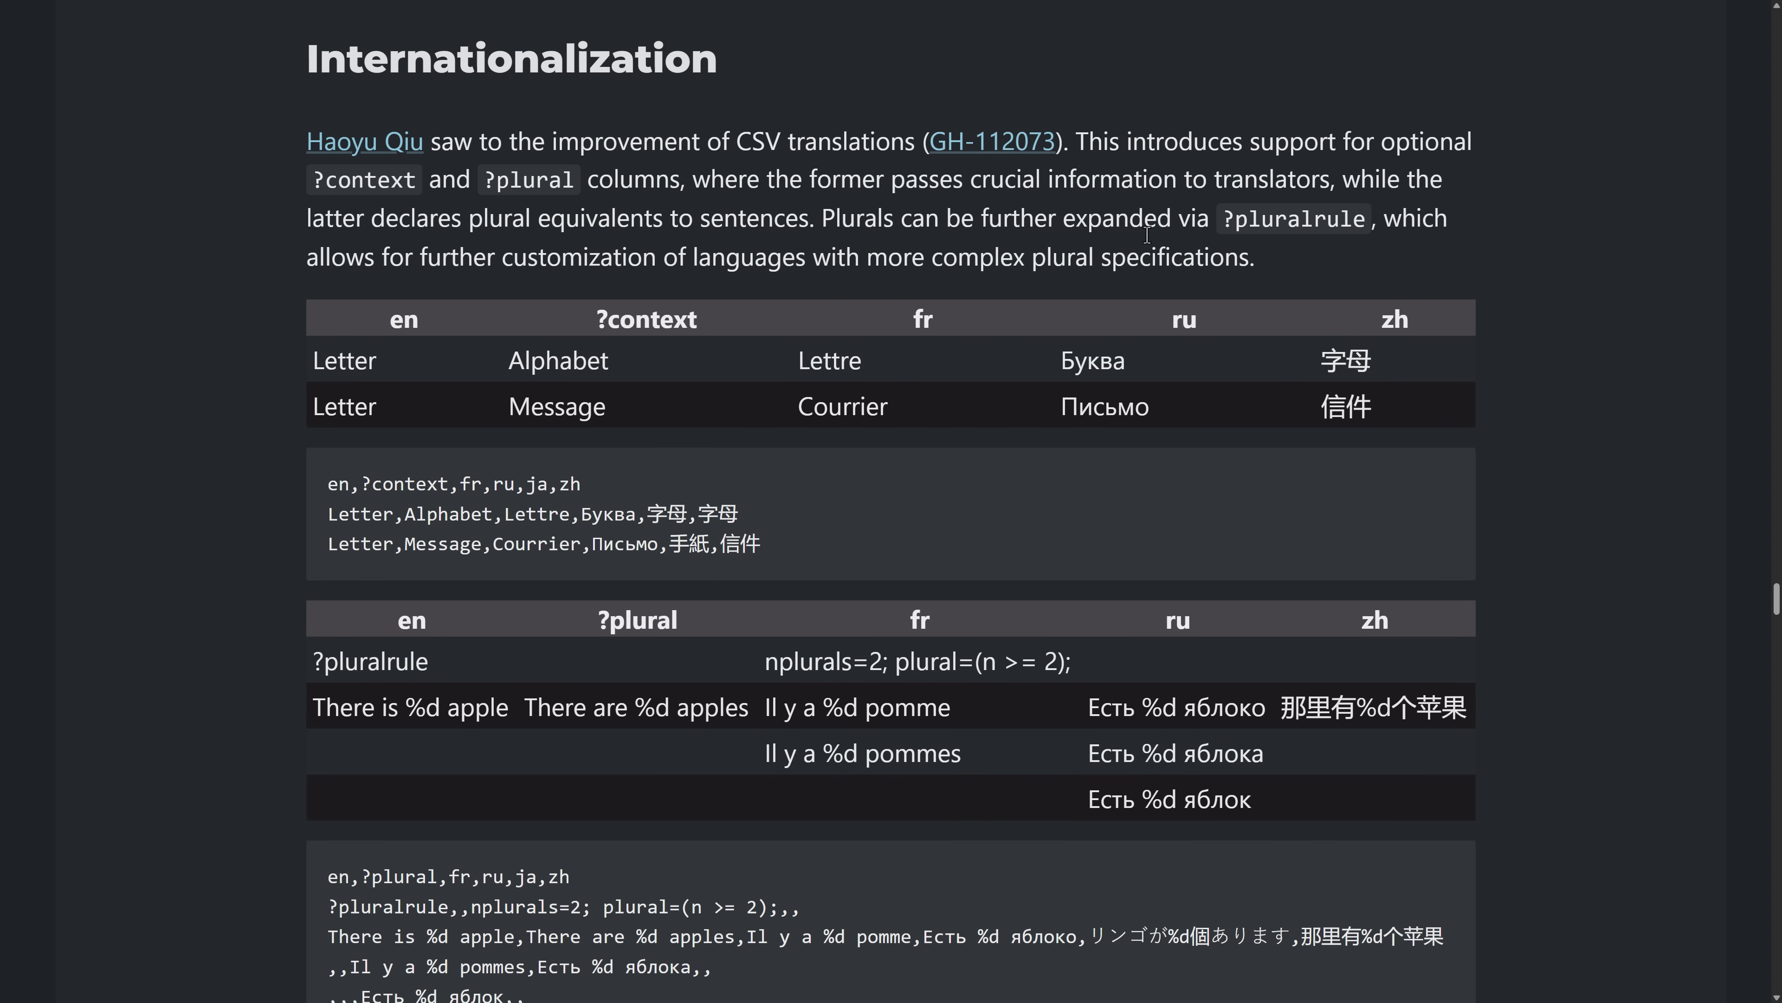
pyautogui.scroll(-15, 1140, 274)
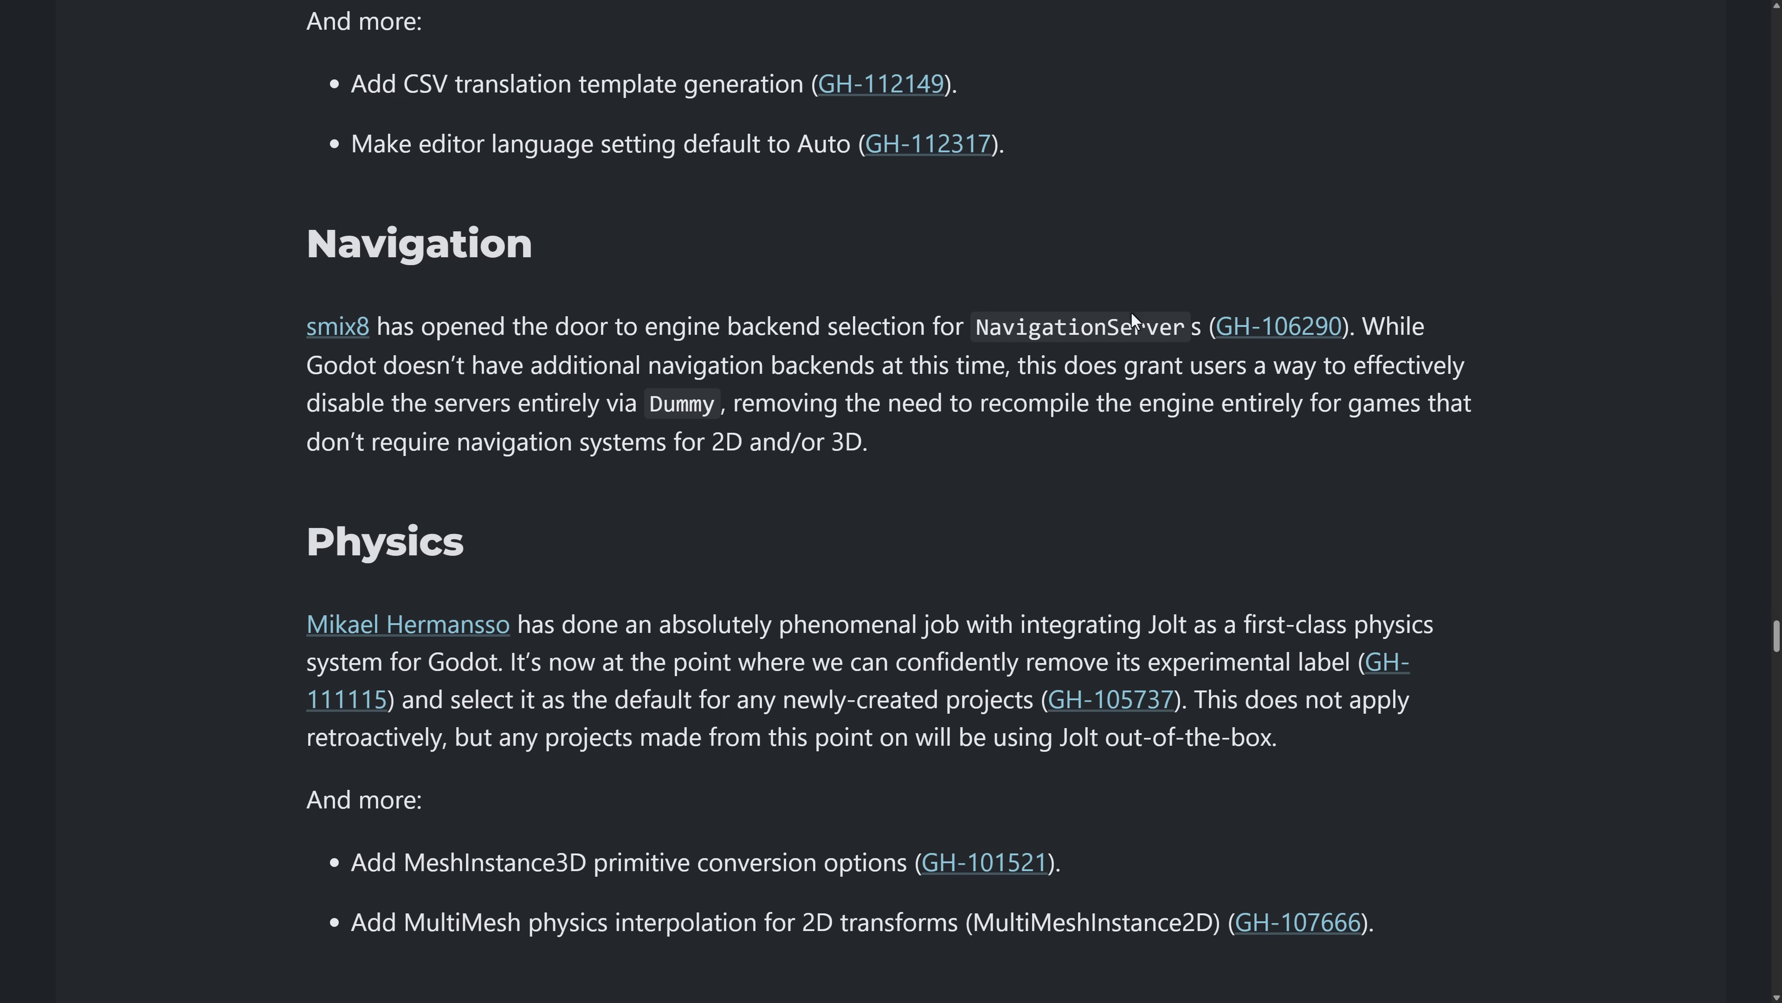
pyautogui.scroll(-2, 1131, 311)
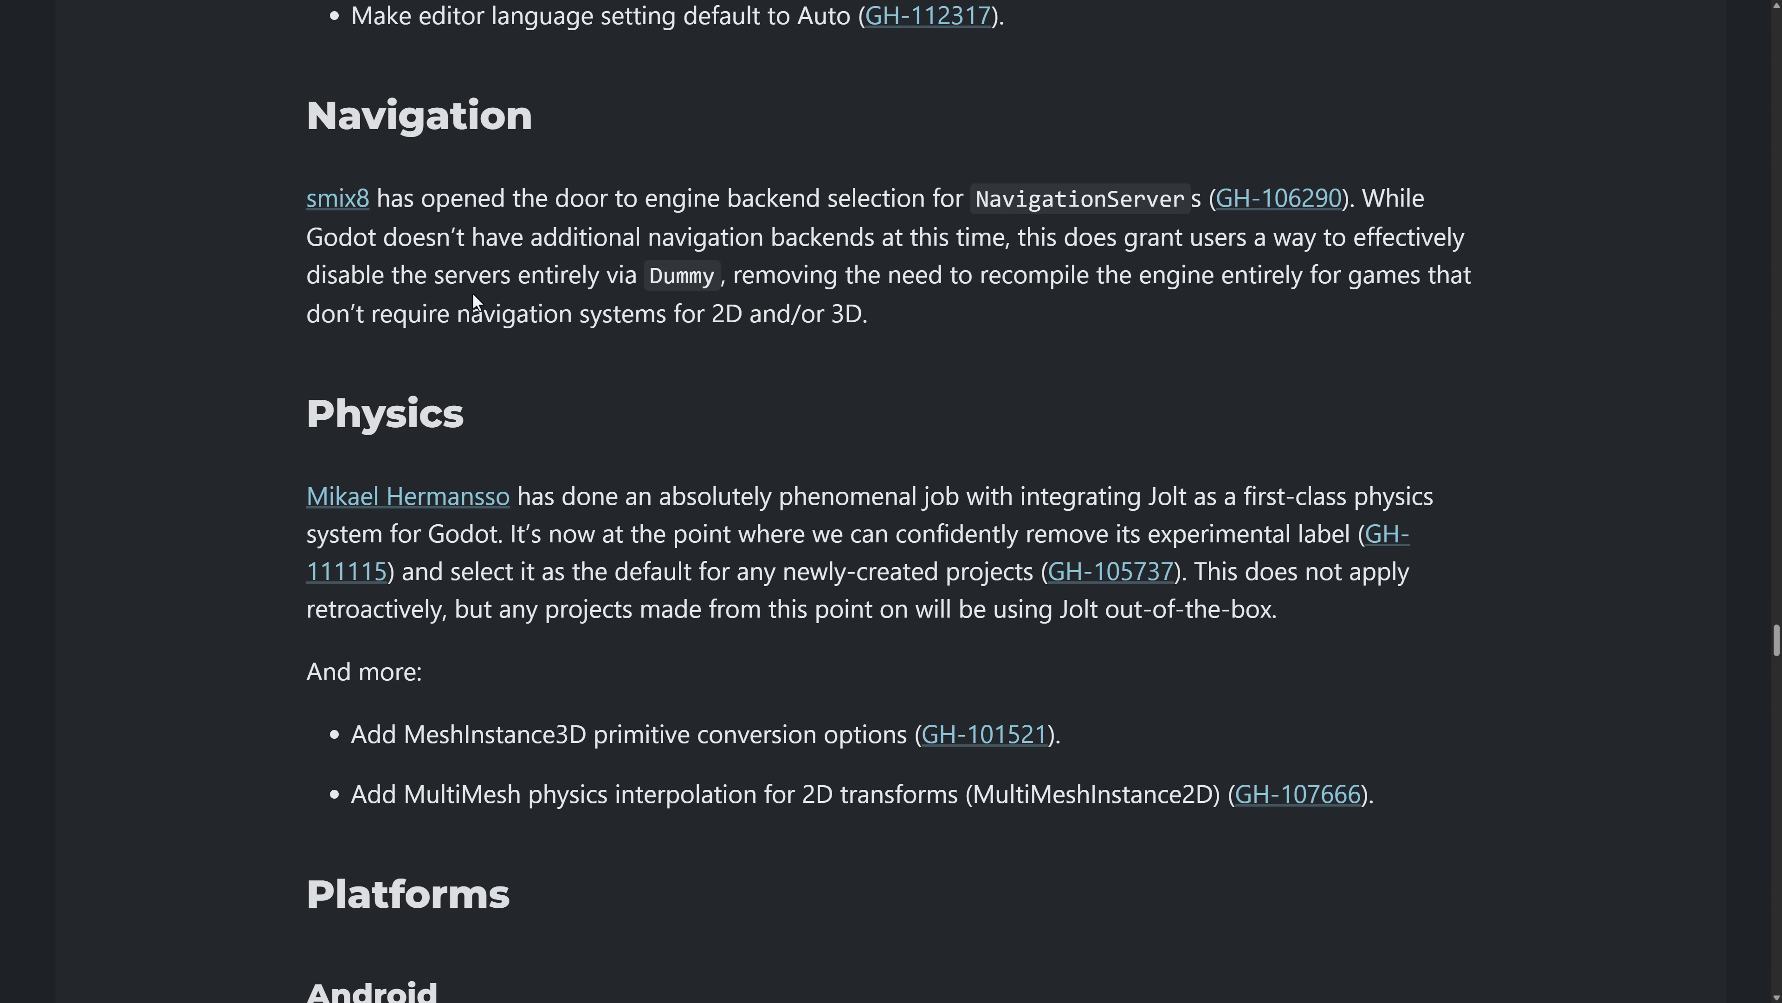
pyautogui.scroll(-1, 625, 256)
pyautogui.scroll(-4, 912, 266)
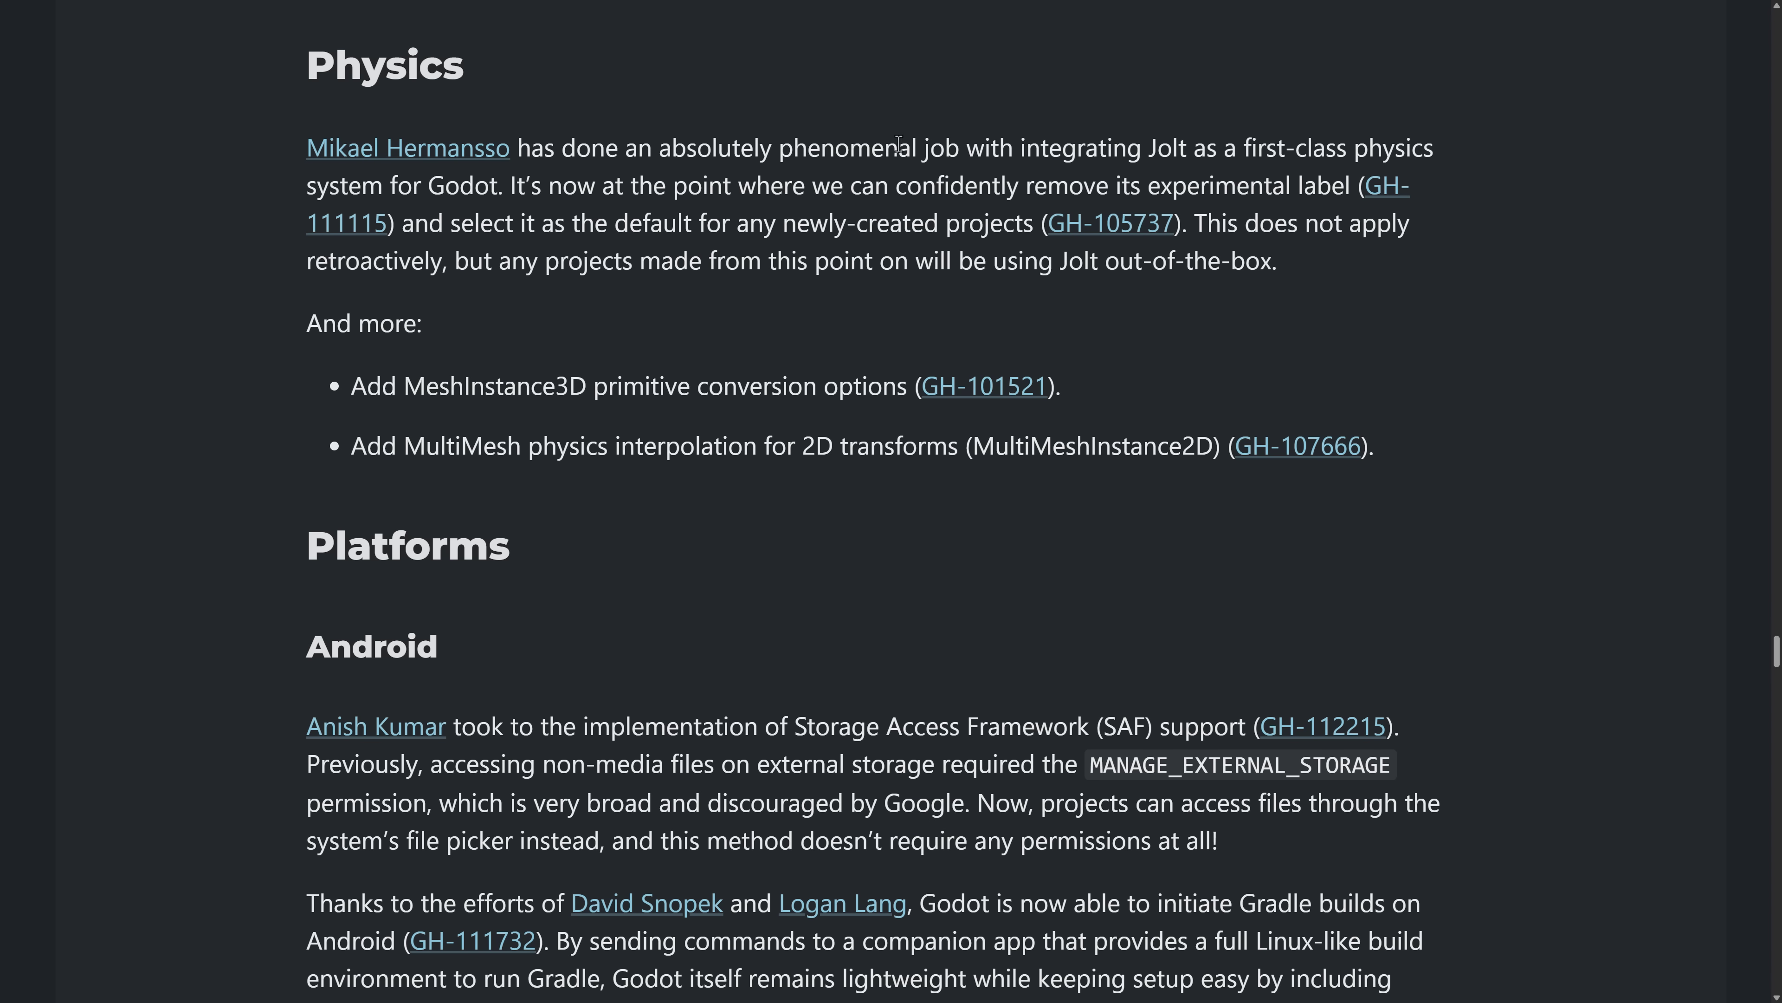
# Read the Physics section's paragraph on Jolt, highlighting the text about its first-class integration and its experimental label being removed.
pyautogui.moveTo(899, 144); pyautogui.dragTo(1321, 139)
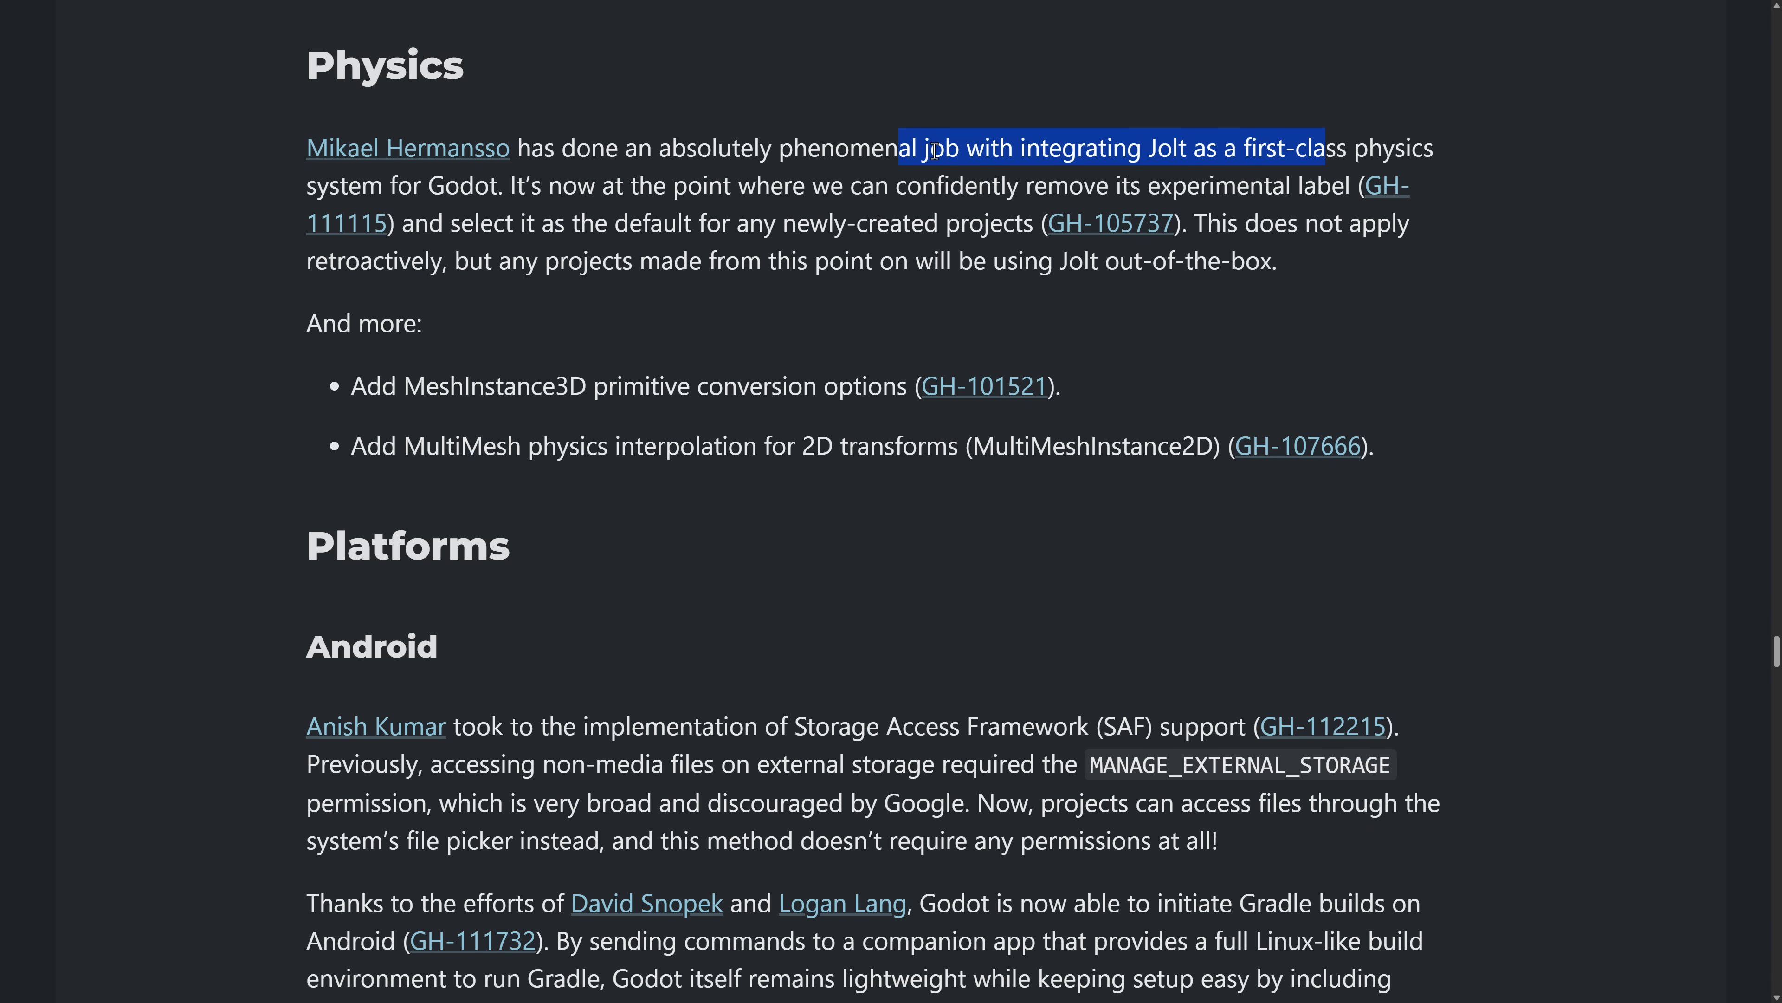
pyautogui.moveTo(598, 186); pyautogui.dragTo(845, 252)
pyautogui.click(847, 250)
pyautogui.scroll(-5, 838, 238)
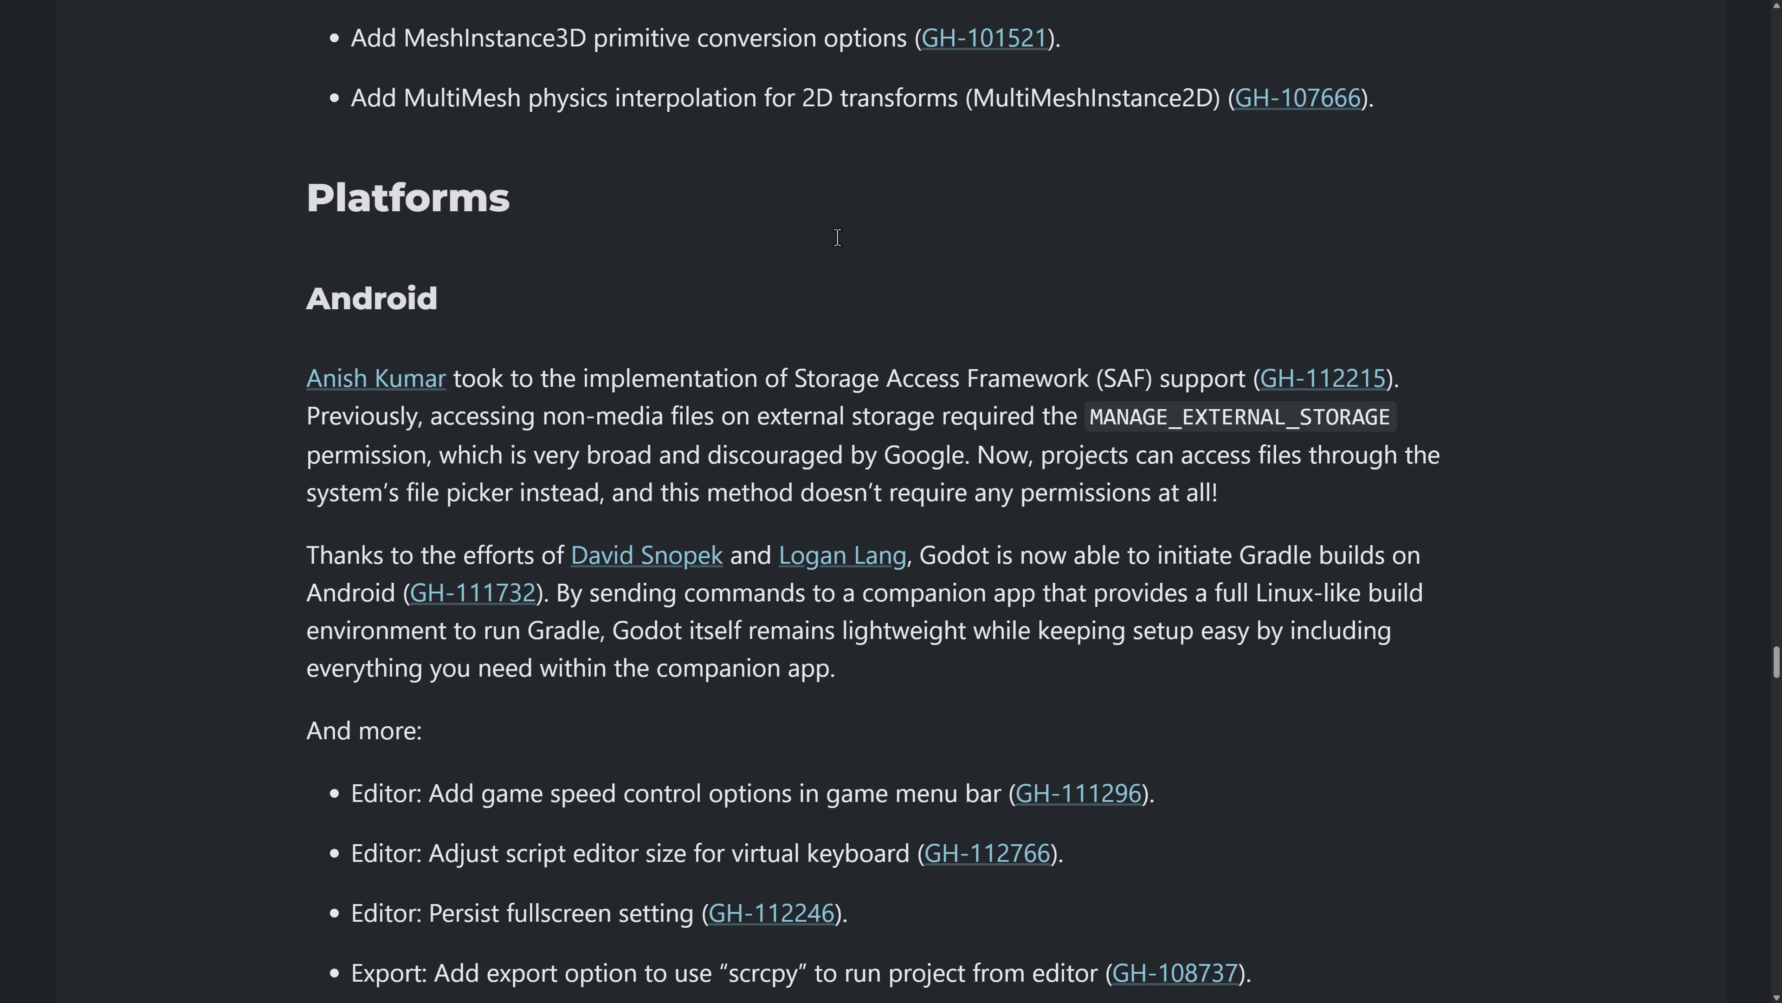
pyautogui.scroll(5, 922, 237)
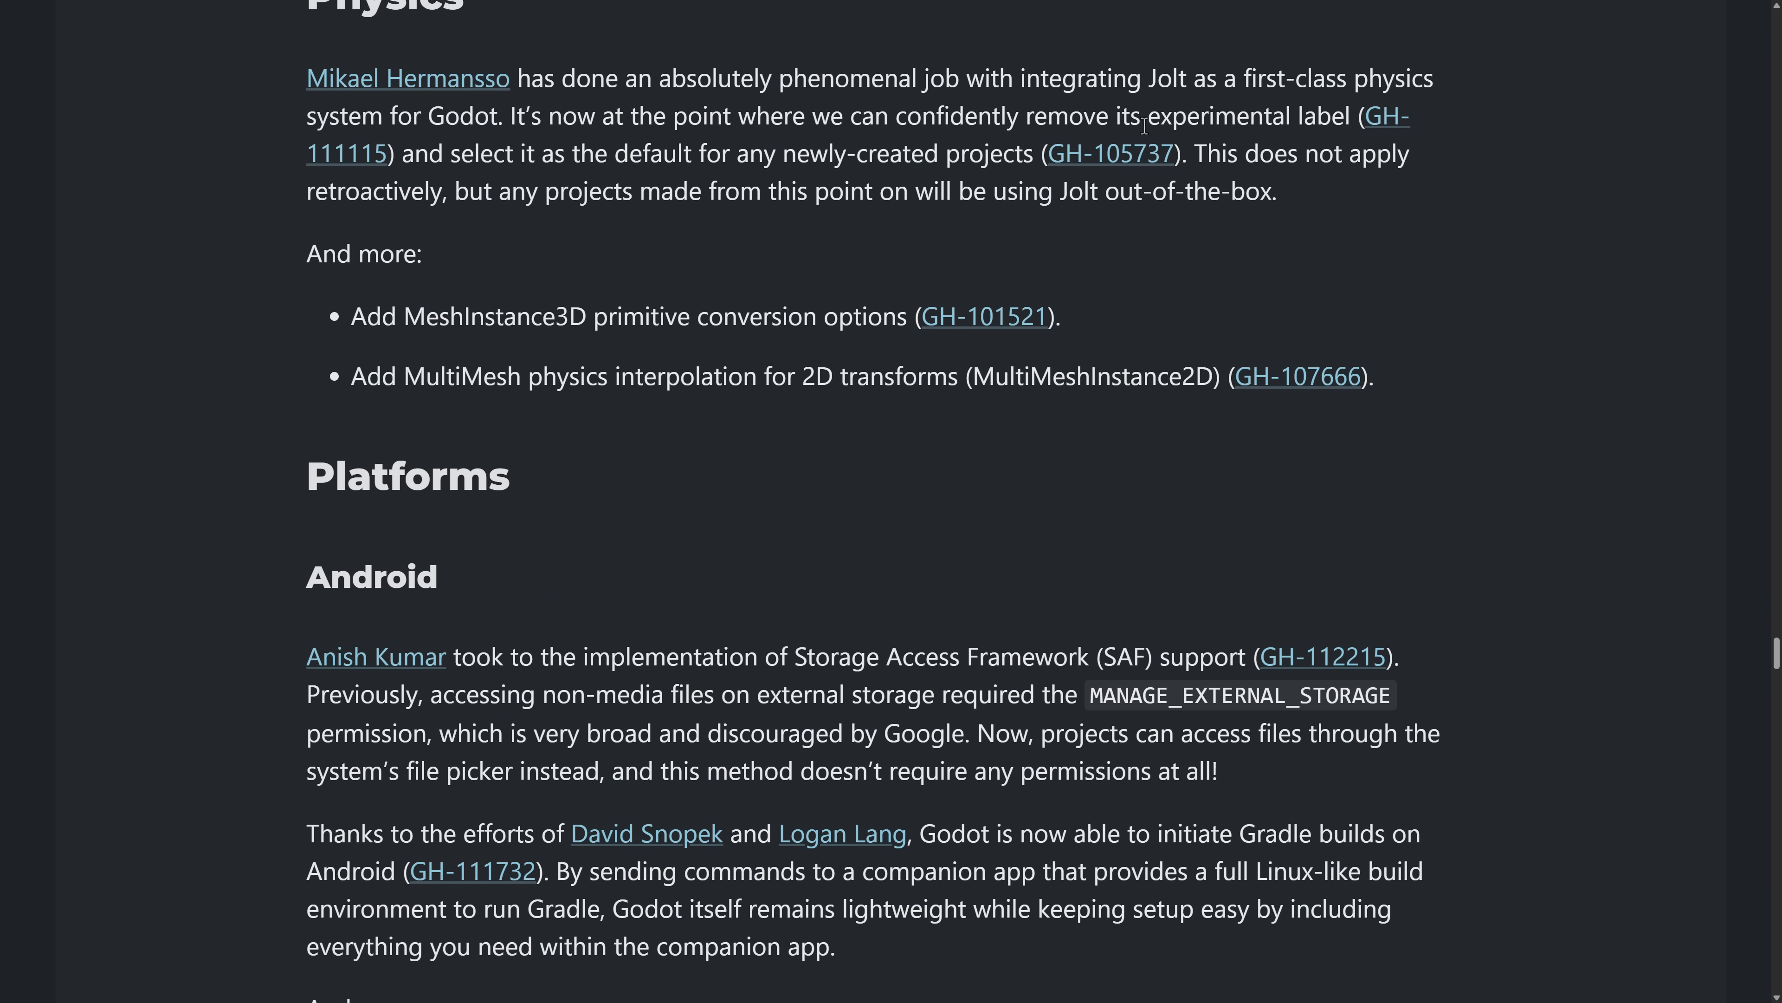
pyautogui.scroll(-5, 904, 423)
# Read the Android section, highlighting the passages on Storage Access Framework support and on initiating Gradle builds through a companion app.
pyautogui.scroll(-2, 395, 59)
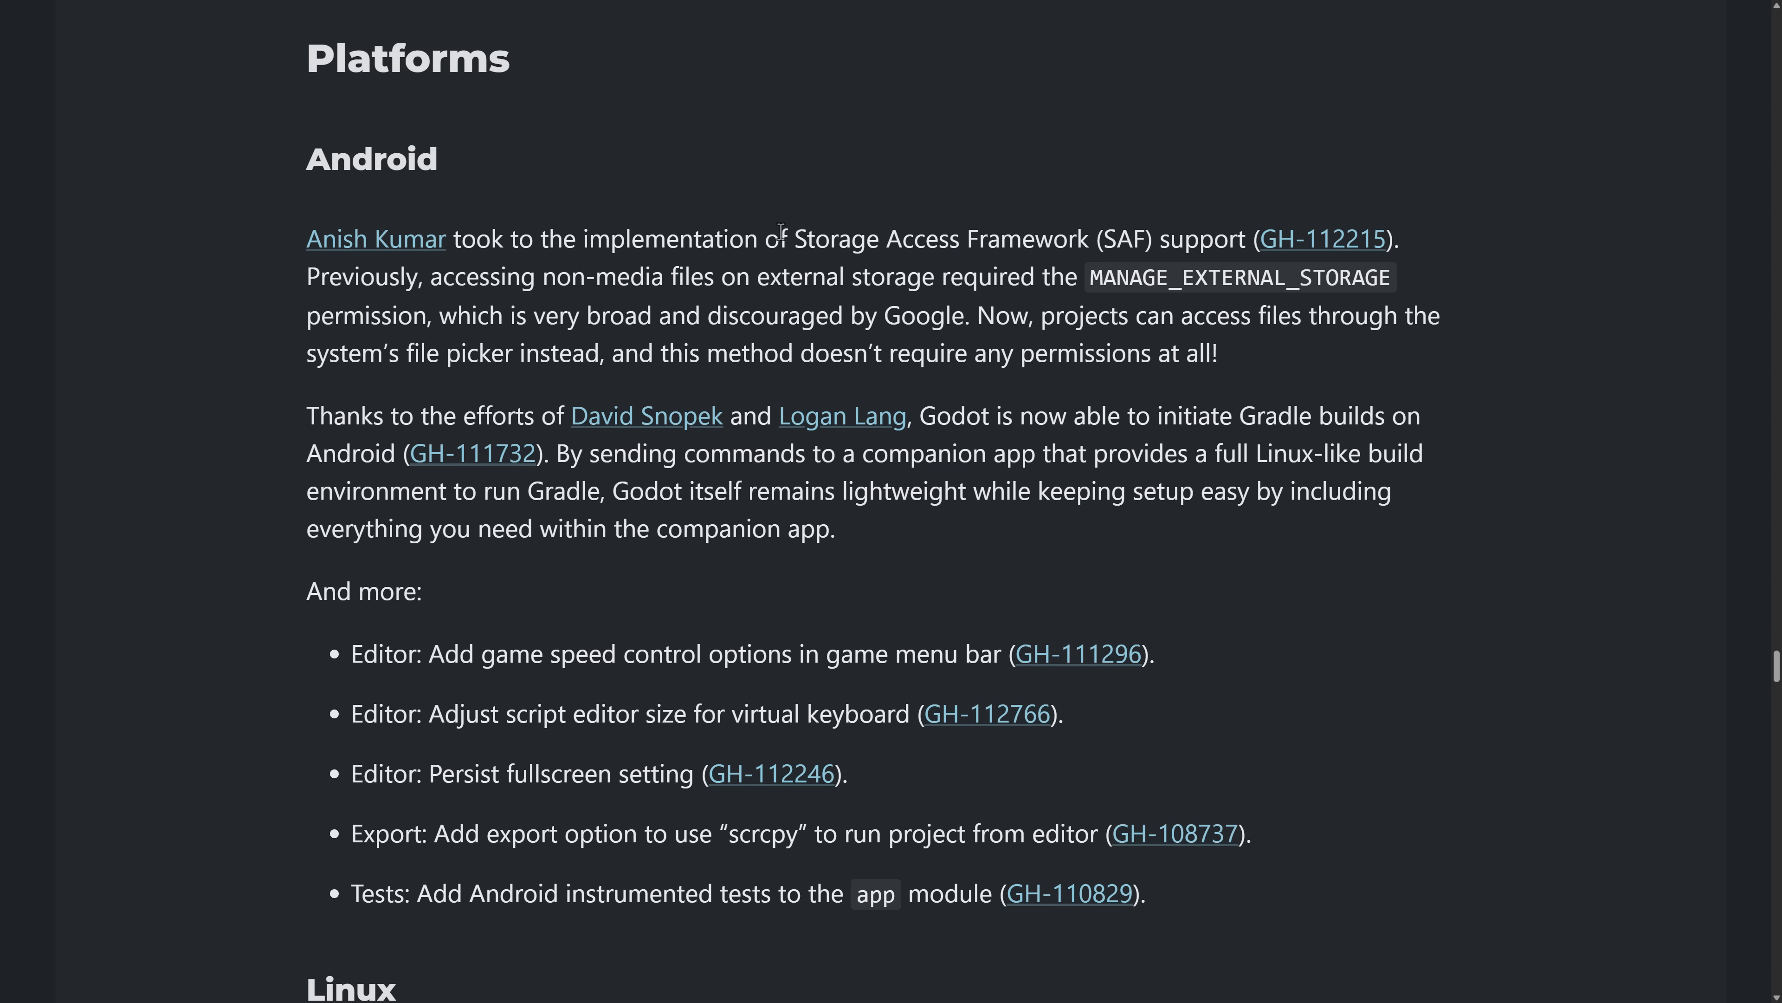
pyautogui.moveTo(781, 237); pyautogui.dragTo(1399, 299)
pyautogui.click(1099, 237)
pyautogui.click(1400, 300)
pyautogui.scroll(-3, 810, 323)
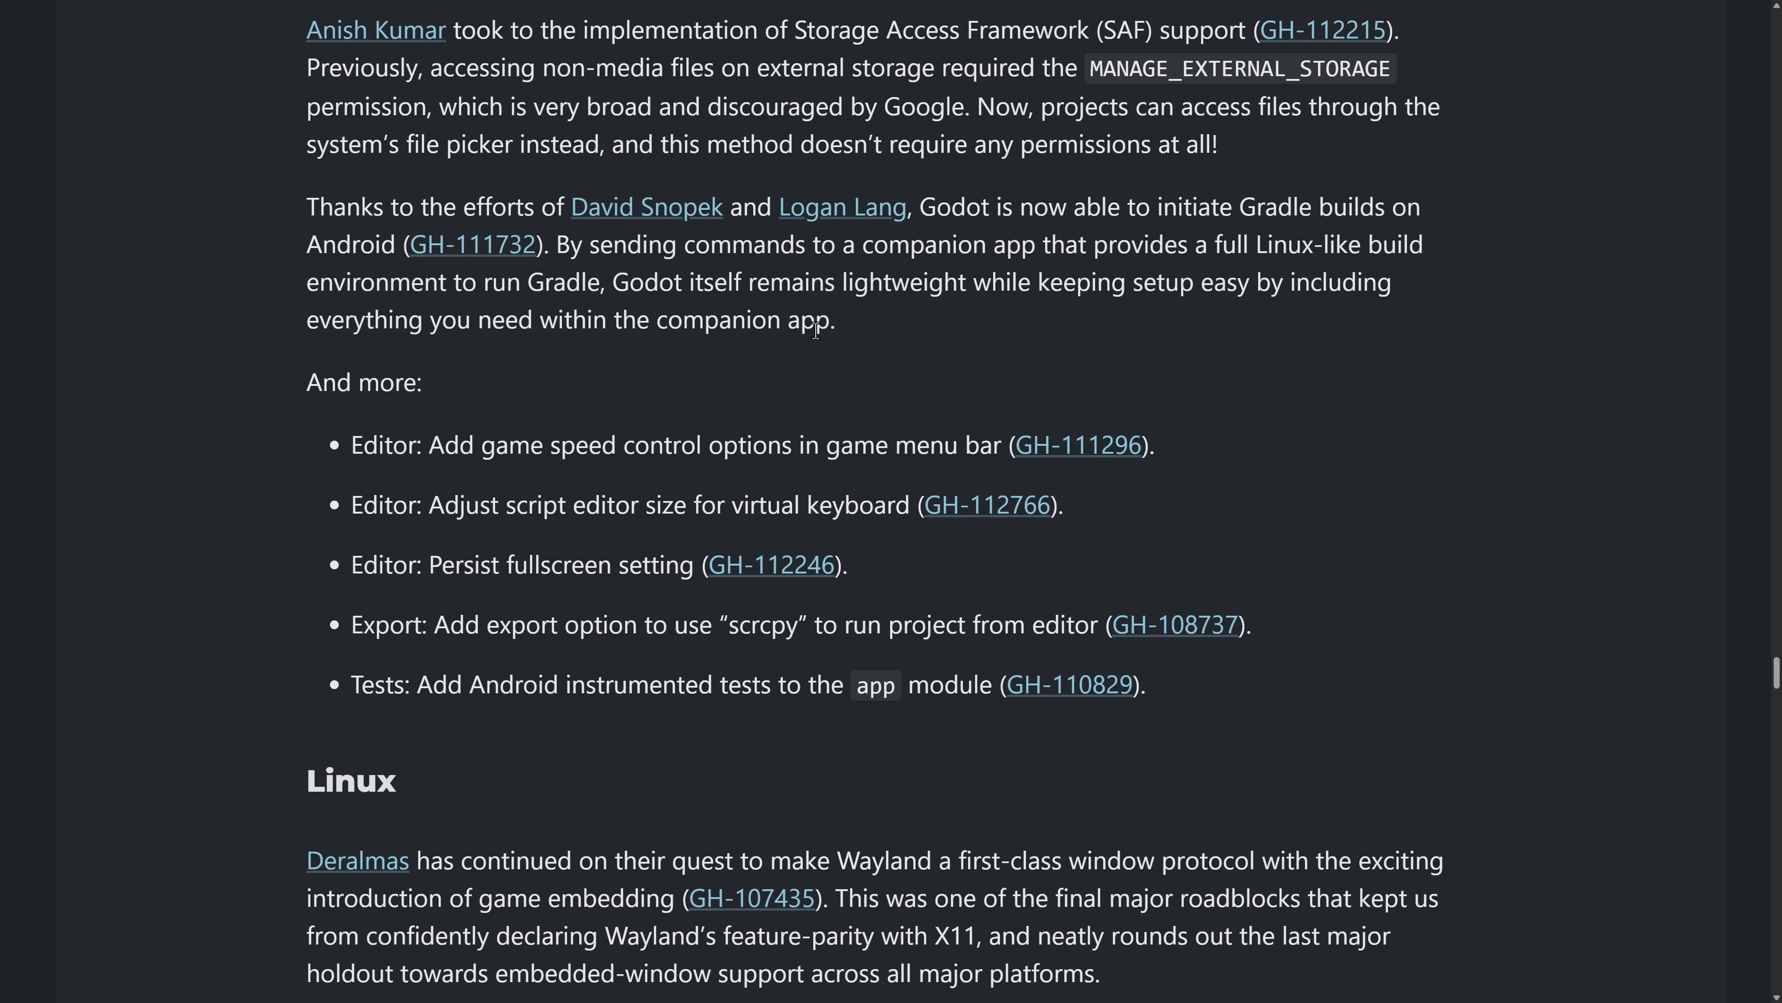
pyautogui.scroll(-1, 816, 330)
pyautogui.moveTo(1016, 137); pyautogui.dragTo(998, 212)
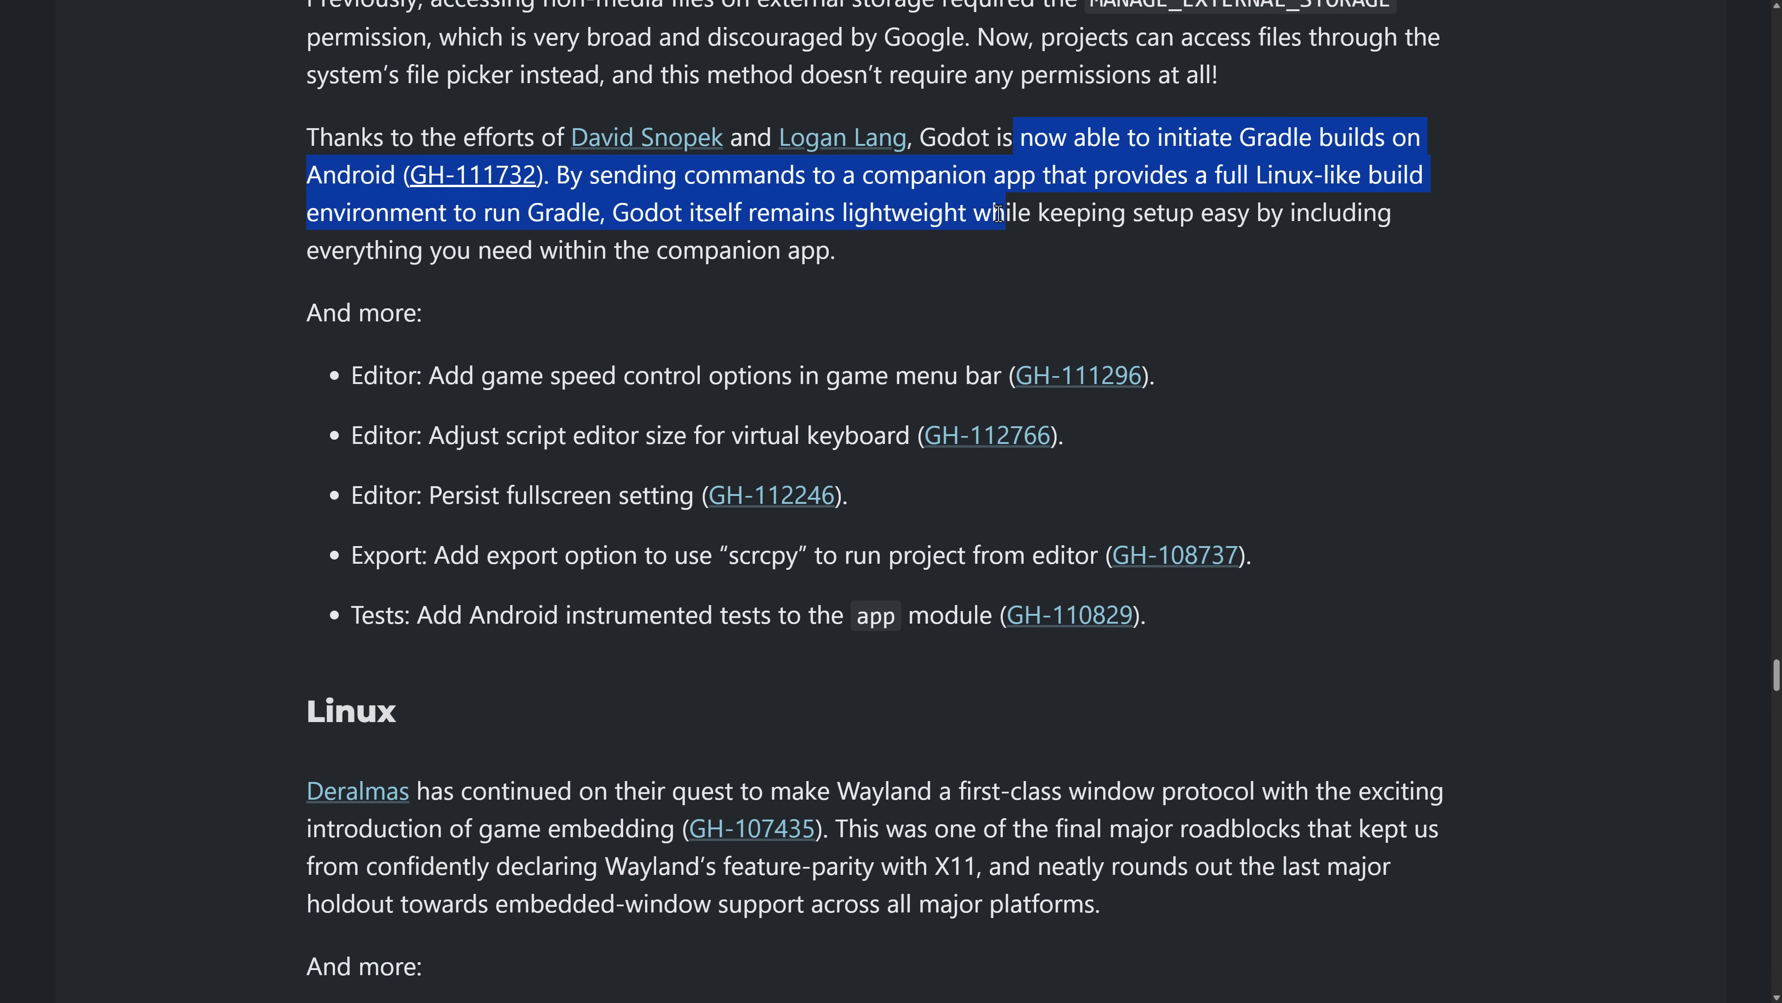
pyautogui.click(1010, 234)
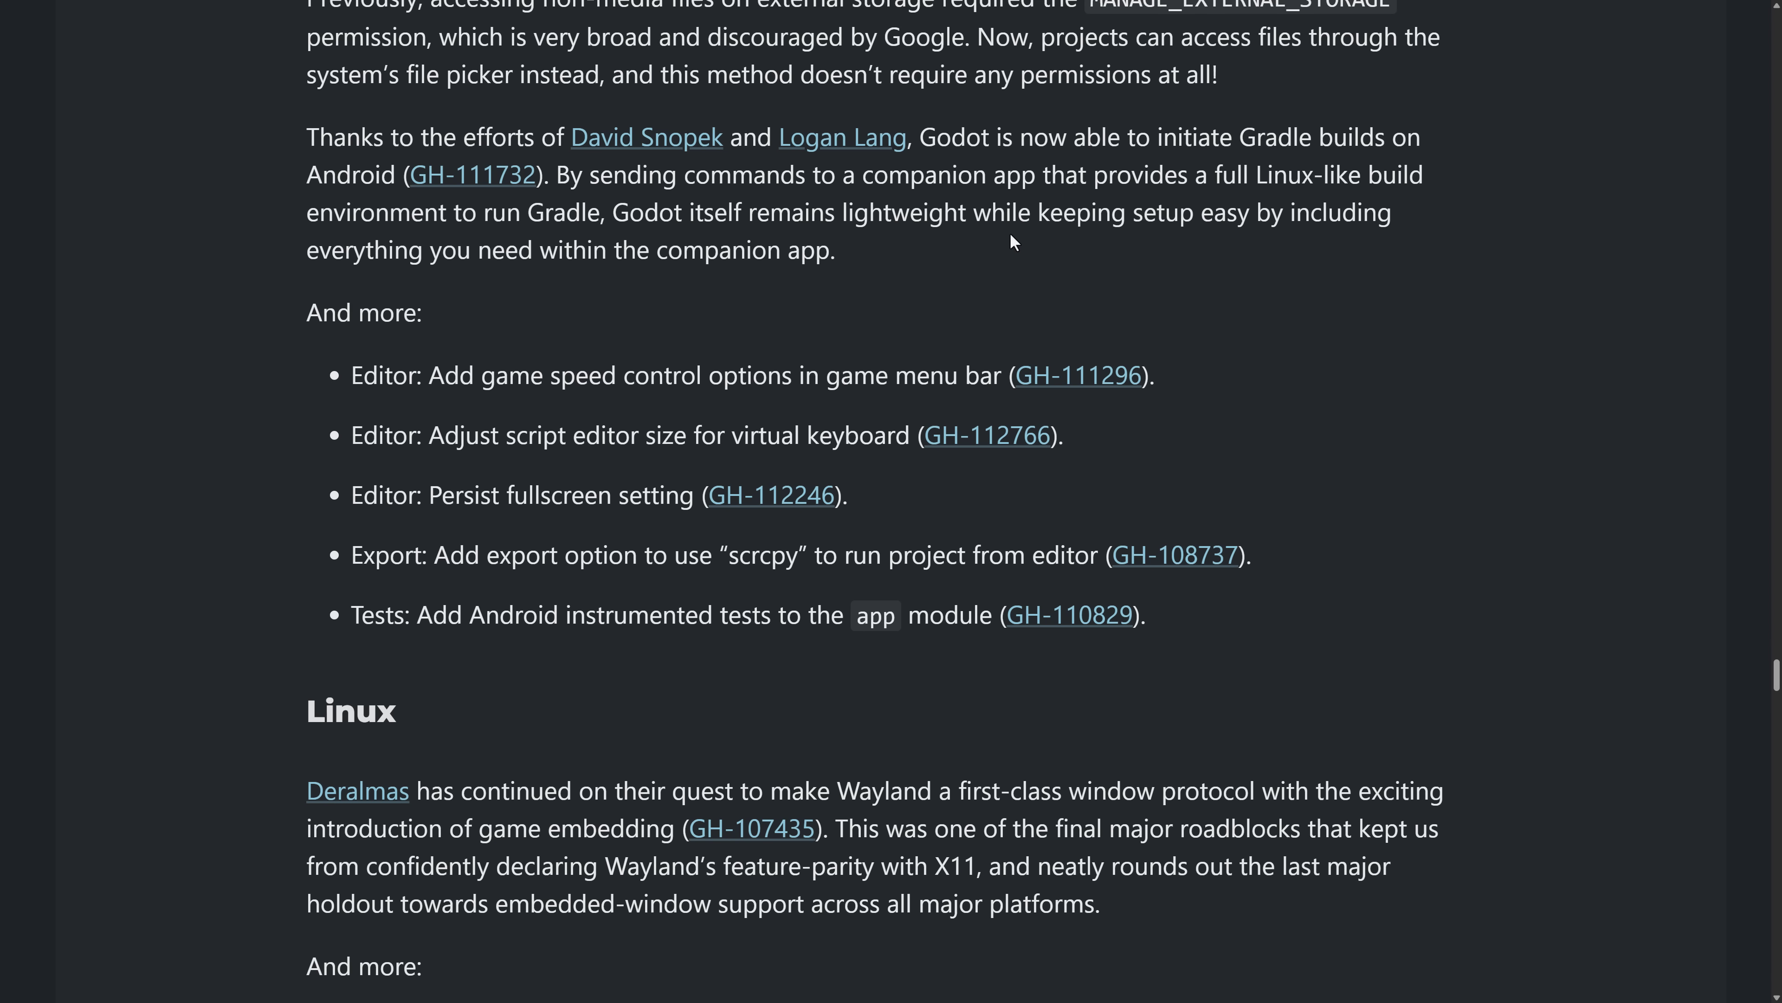
pyautogui.scroll(2, 996, 242)
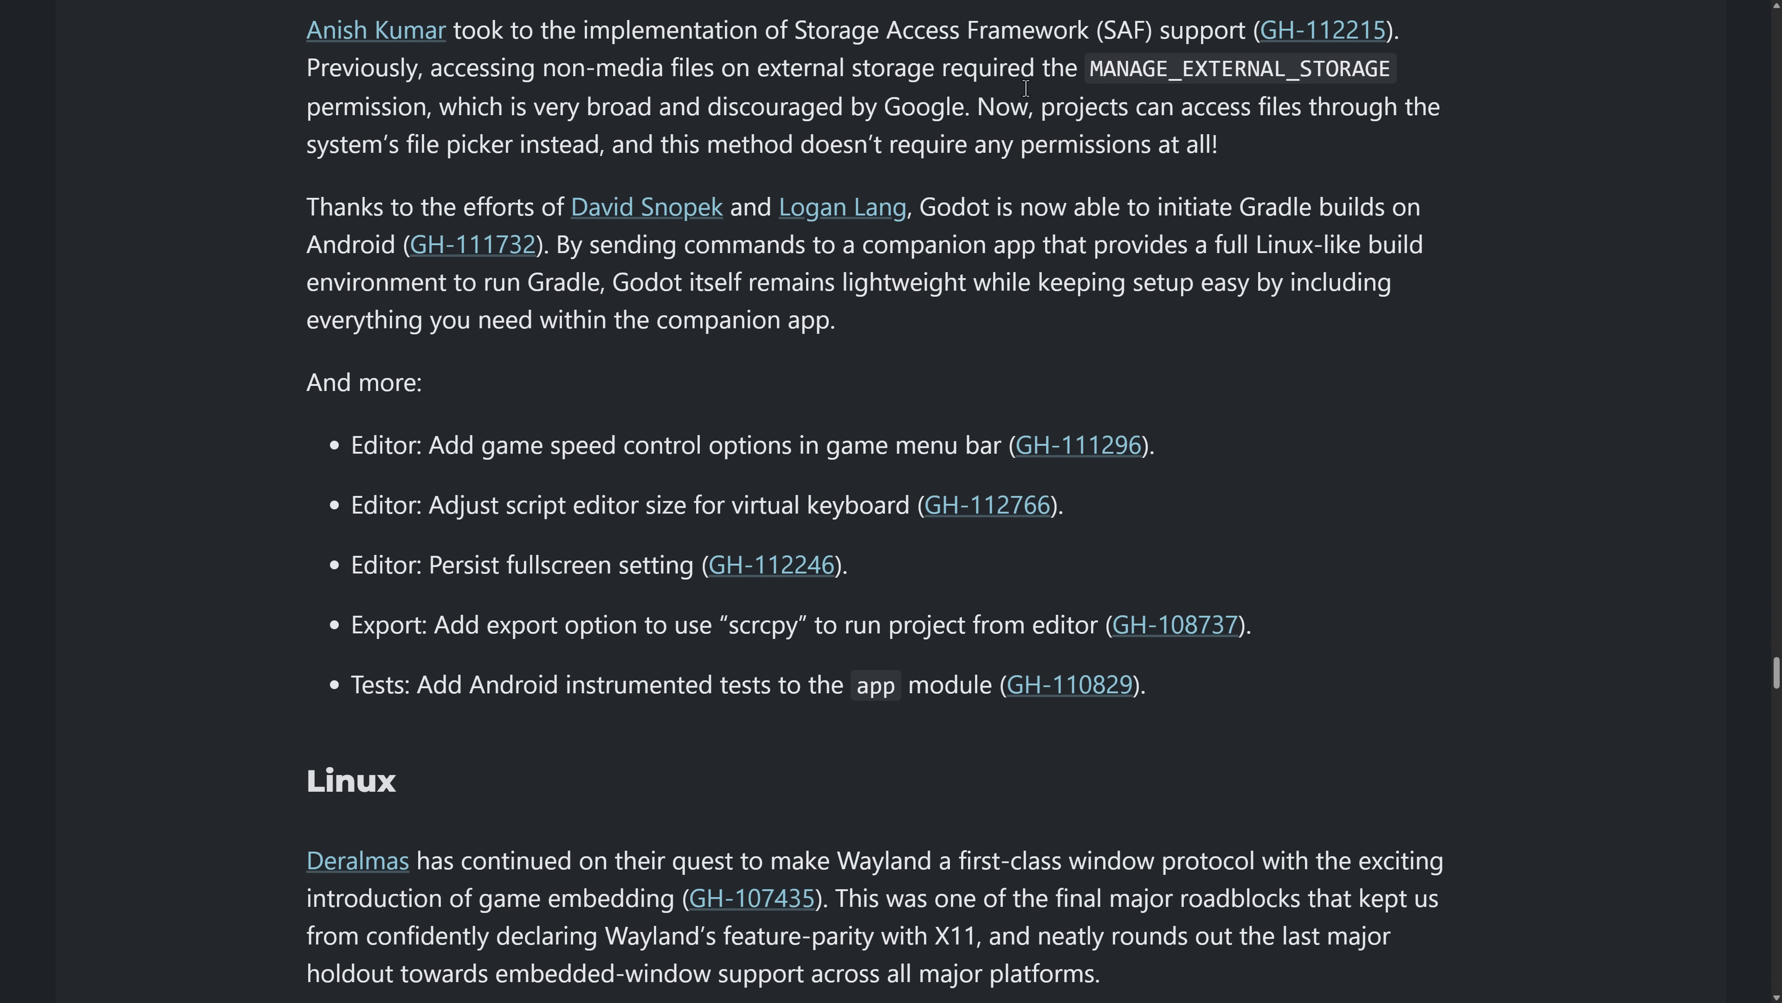
pyautogui.scroll(-3, 979, 253)
# Read the Linux and Windows sections, highlighting Wayland in the first and the Direct3D 12 and Vulkan mentions in the second.
pyautogui.scroll(-8, 979, 260)
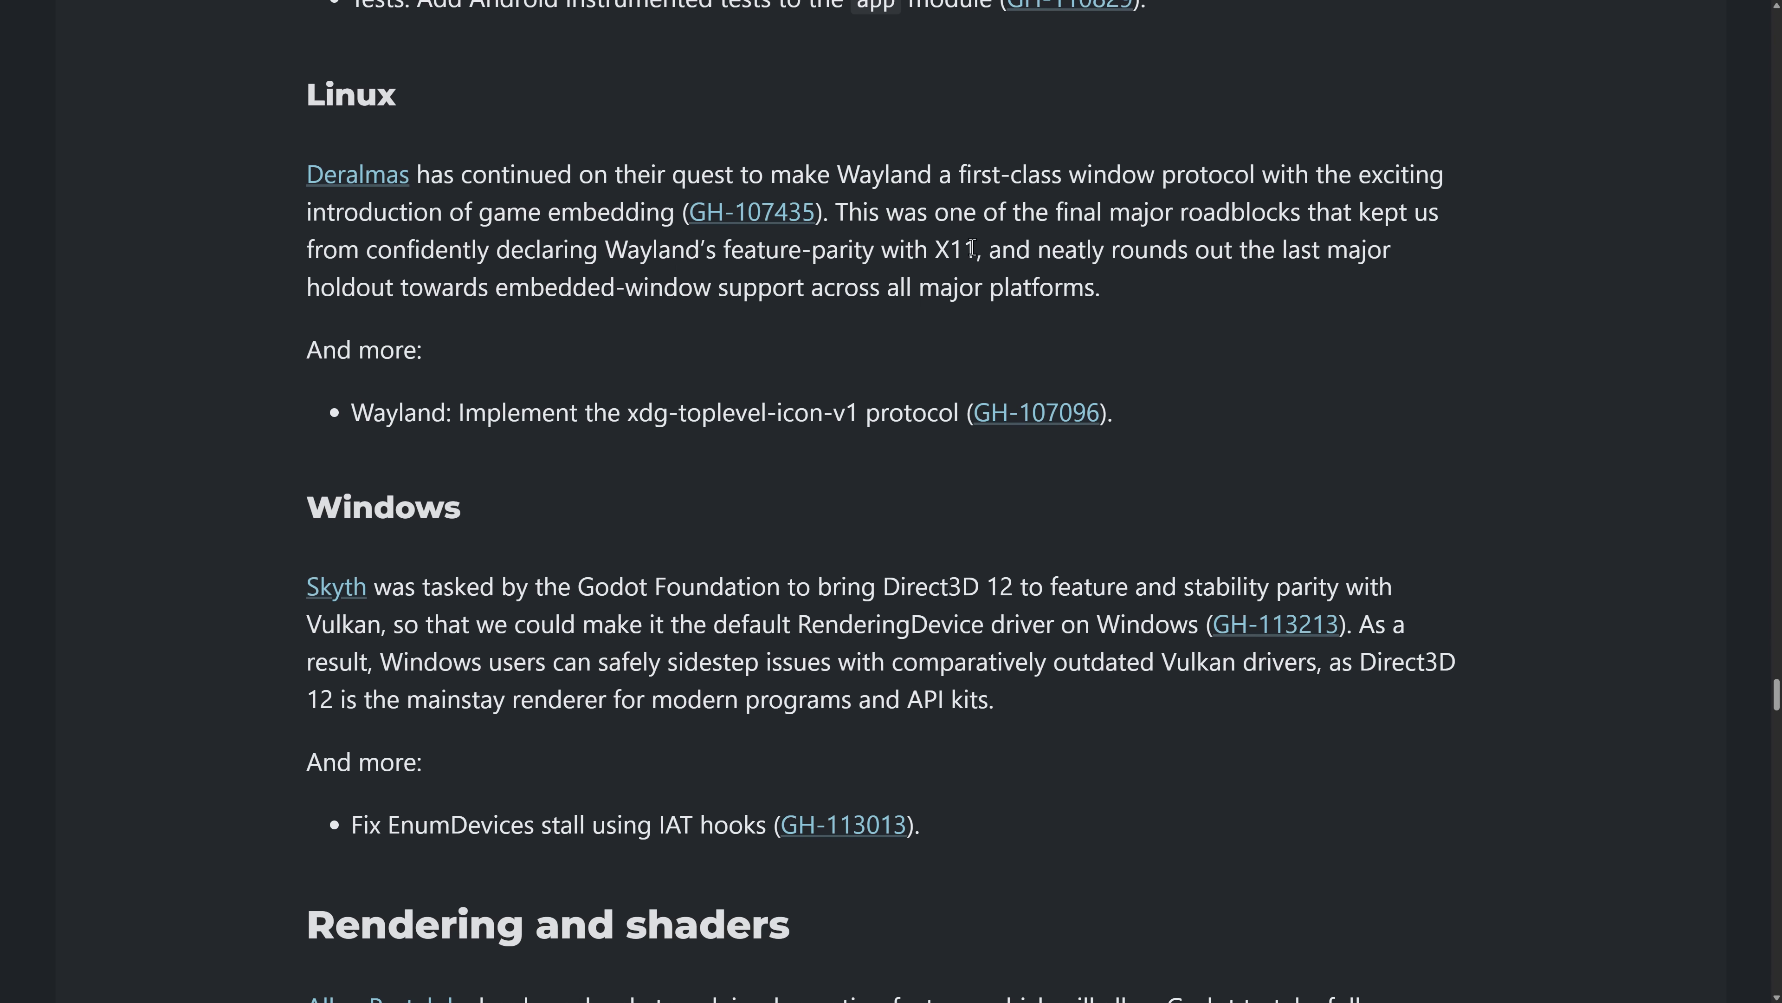
pyautogui.scroll(-1, 972, 247)
pyautogui.scroll(1, 1025, 240)
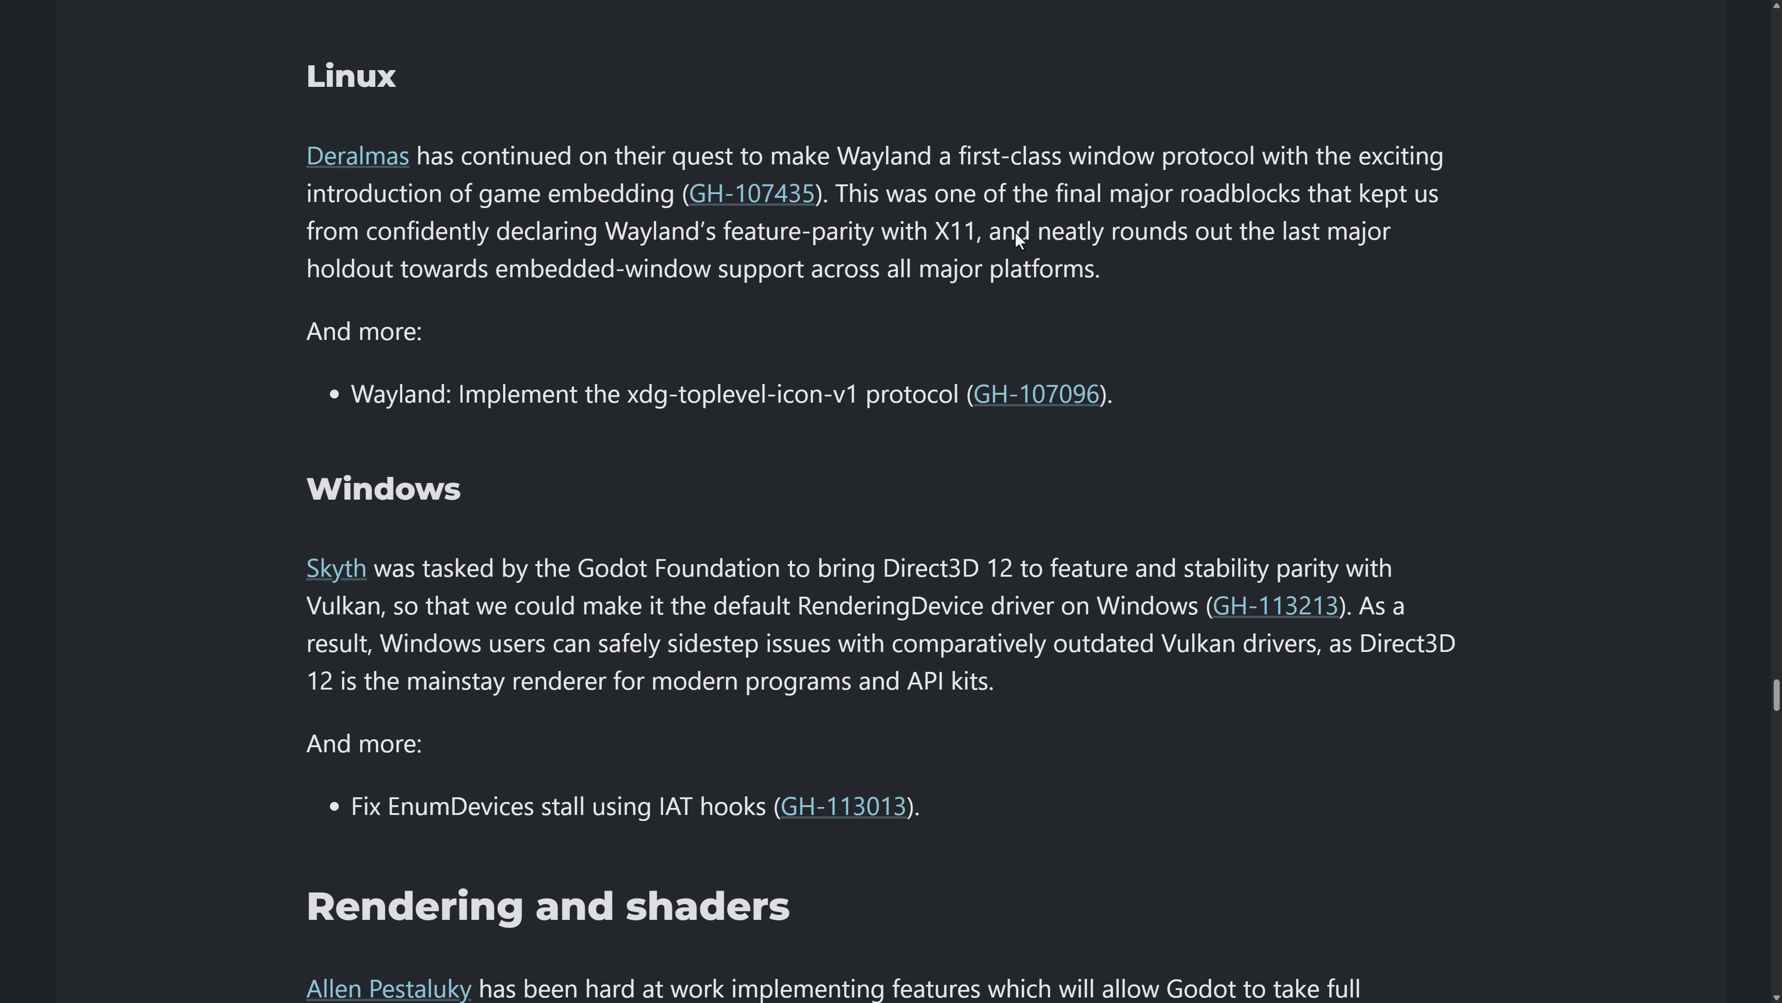
pyautogui.scroll(-1, 814, 94)
pyautogui.doubleClick(840, 94)
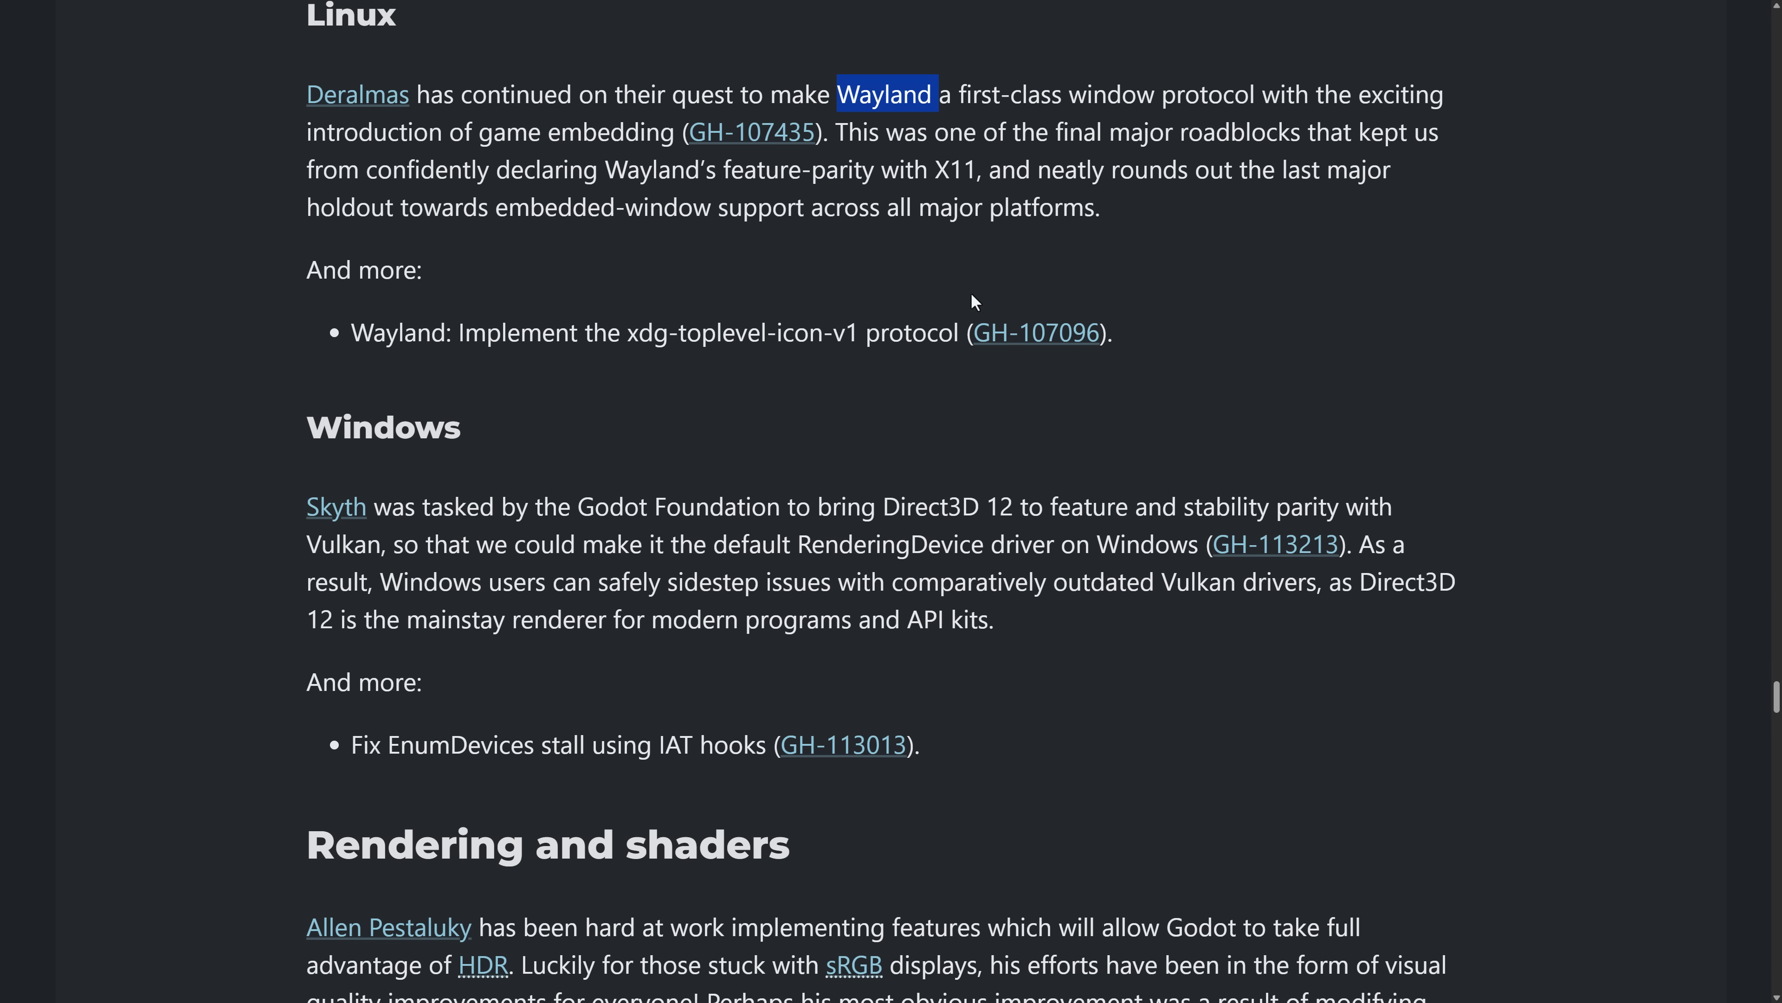
pyautogui.scroll(-5, 975, 302)
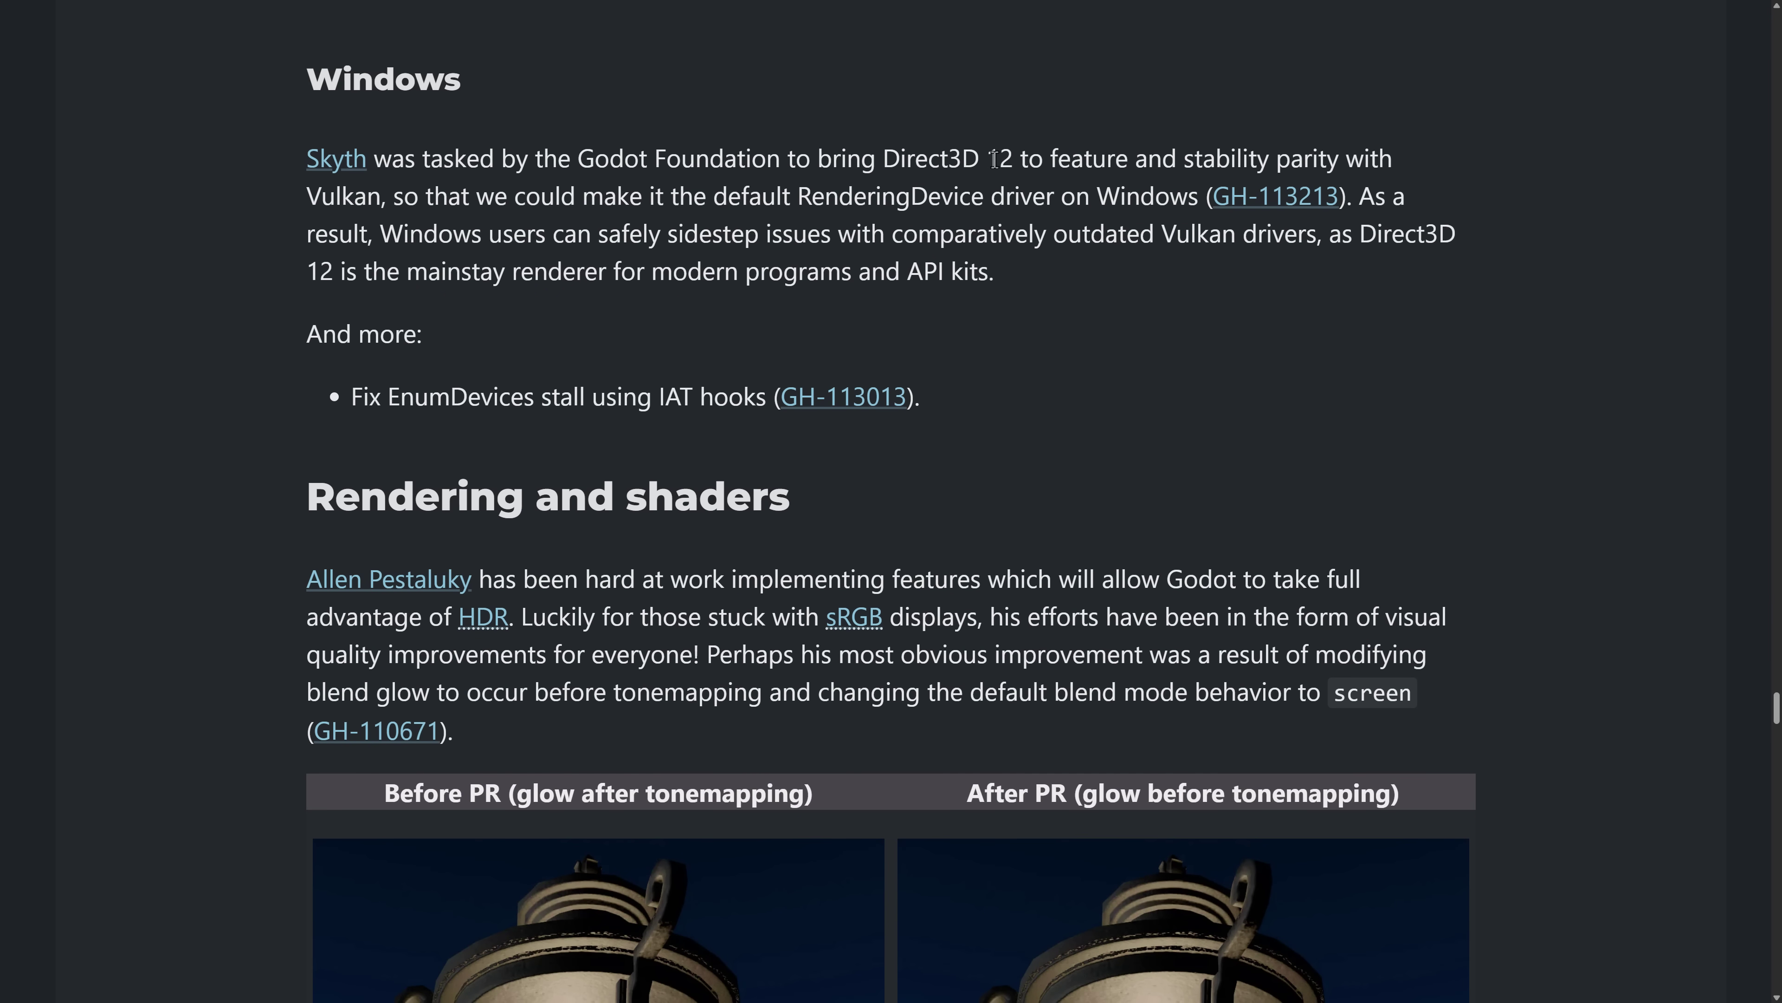
pyautogui.doubleClick(943, 156)
pyautogui.click(1109, 168)
pyautogui.doubleClick(1184, 234)
pyautogui.click(1130, 271)
# Examine the Rendering and shaders introduction and its before and after lantern images comparing glow after and before tonemapping.
pyautogui.scroll(-4, 1172, 275)
pyautogui.scroll(-2, 1109, 277)
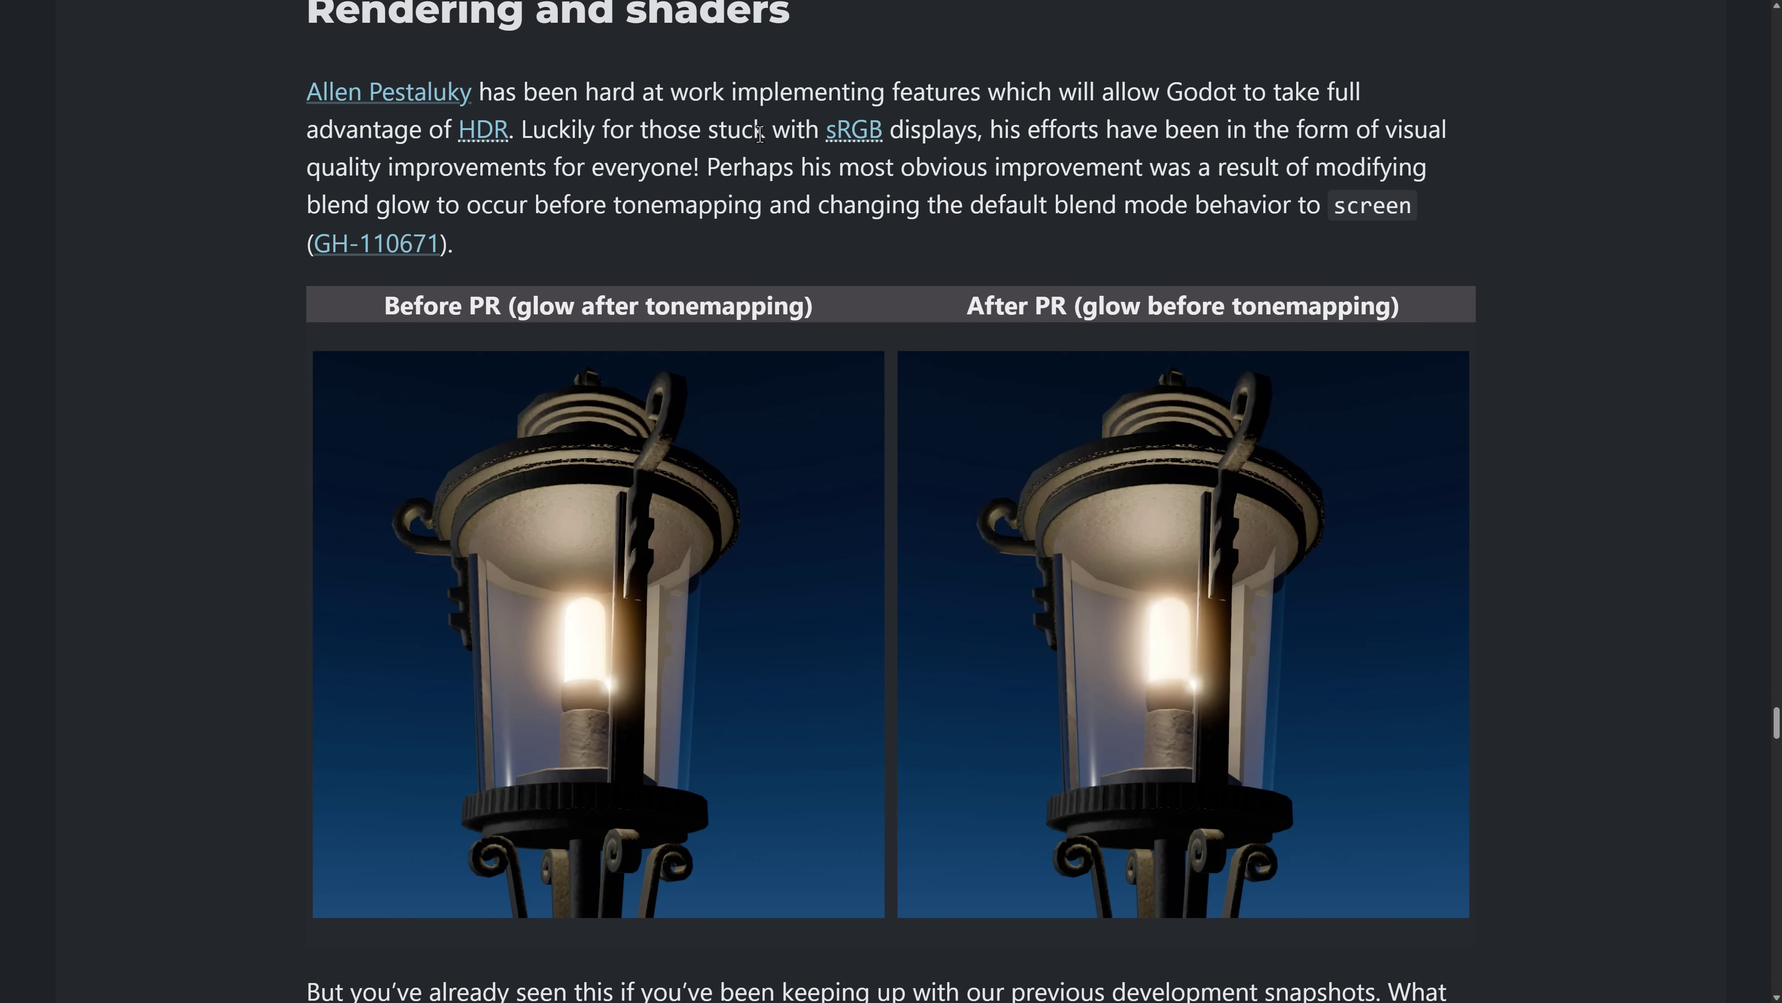
pyautogui.scroll(-1, 1043, 143)
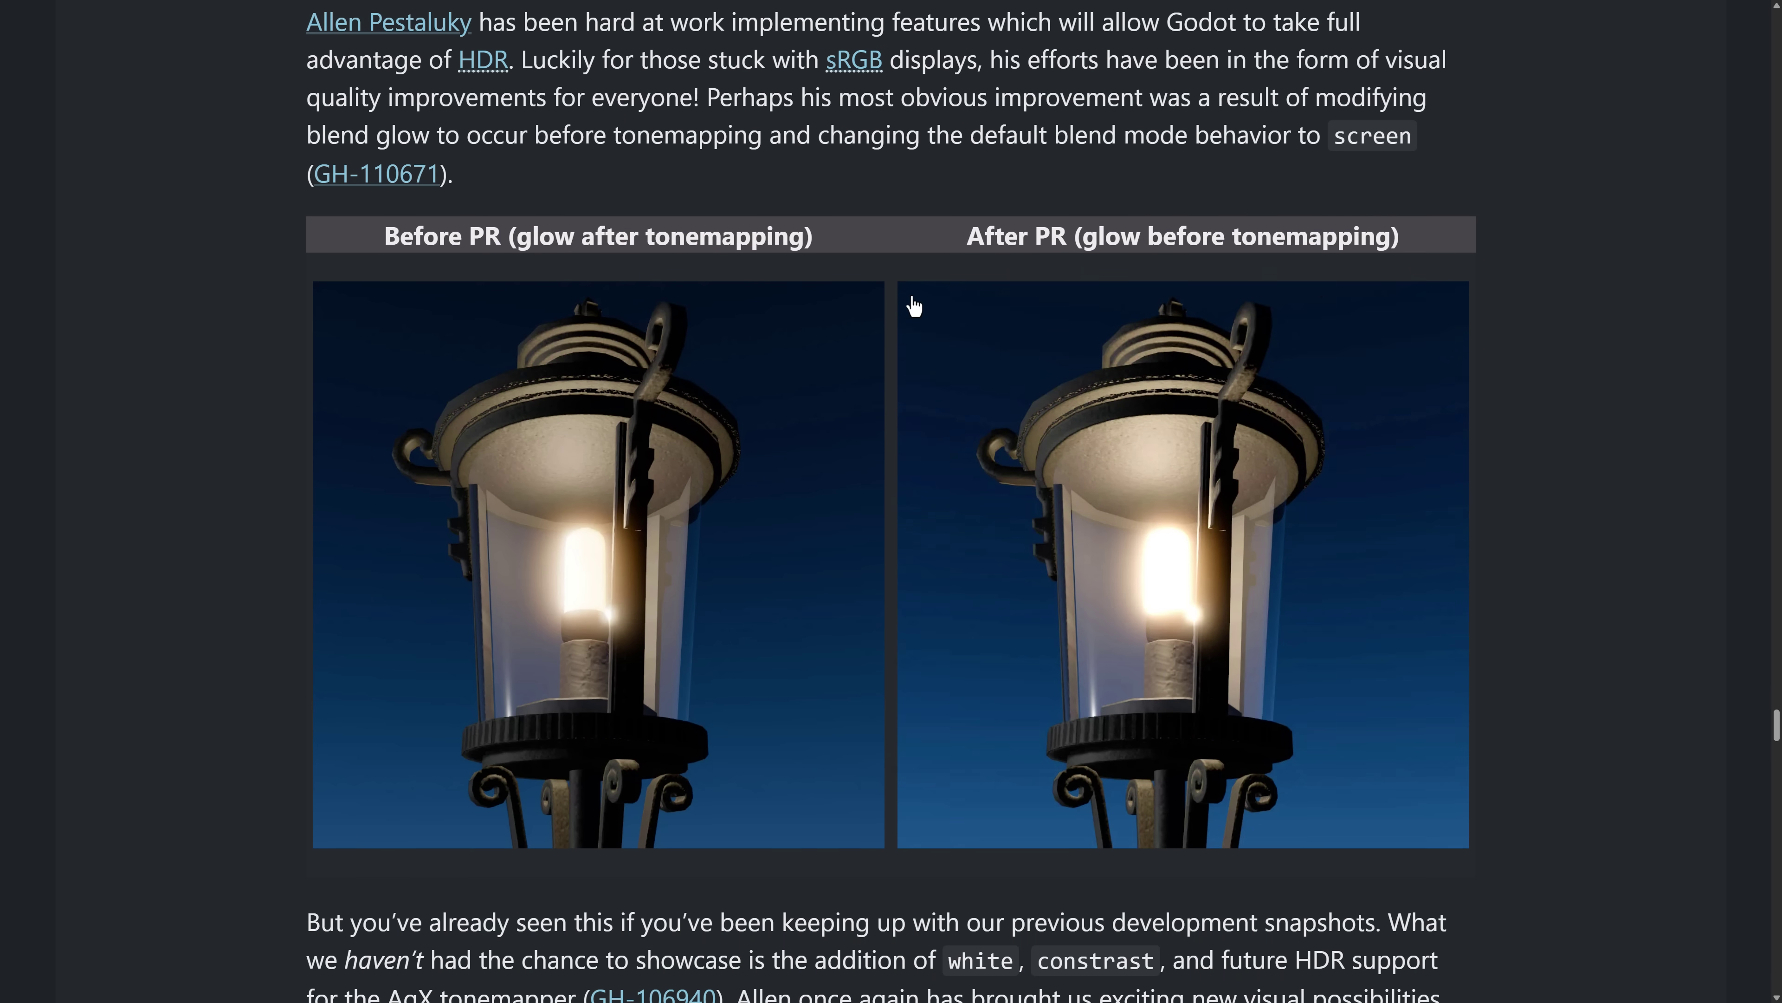
pyautogui.scroll(-2, 911, 306)
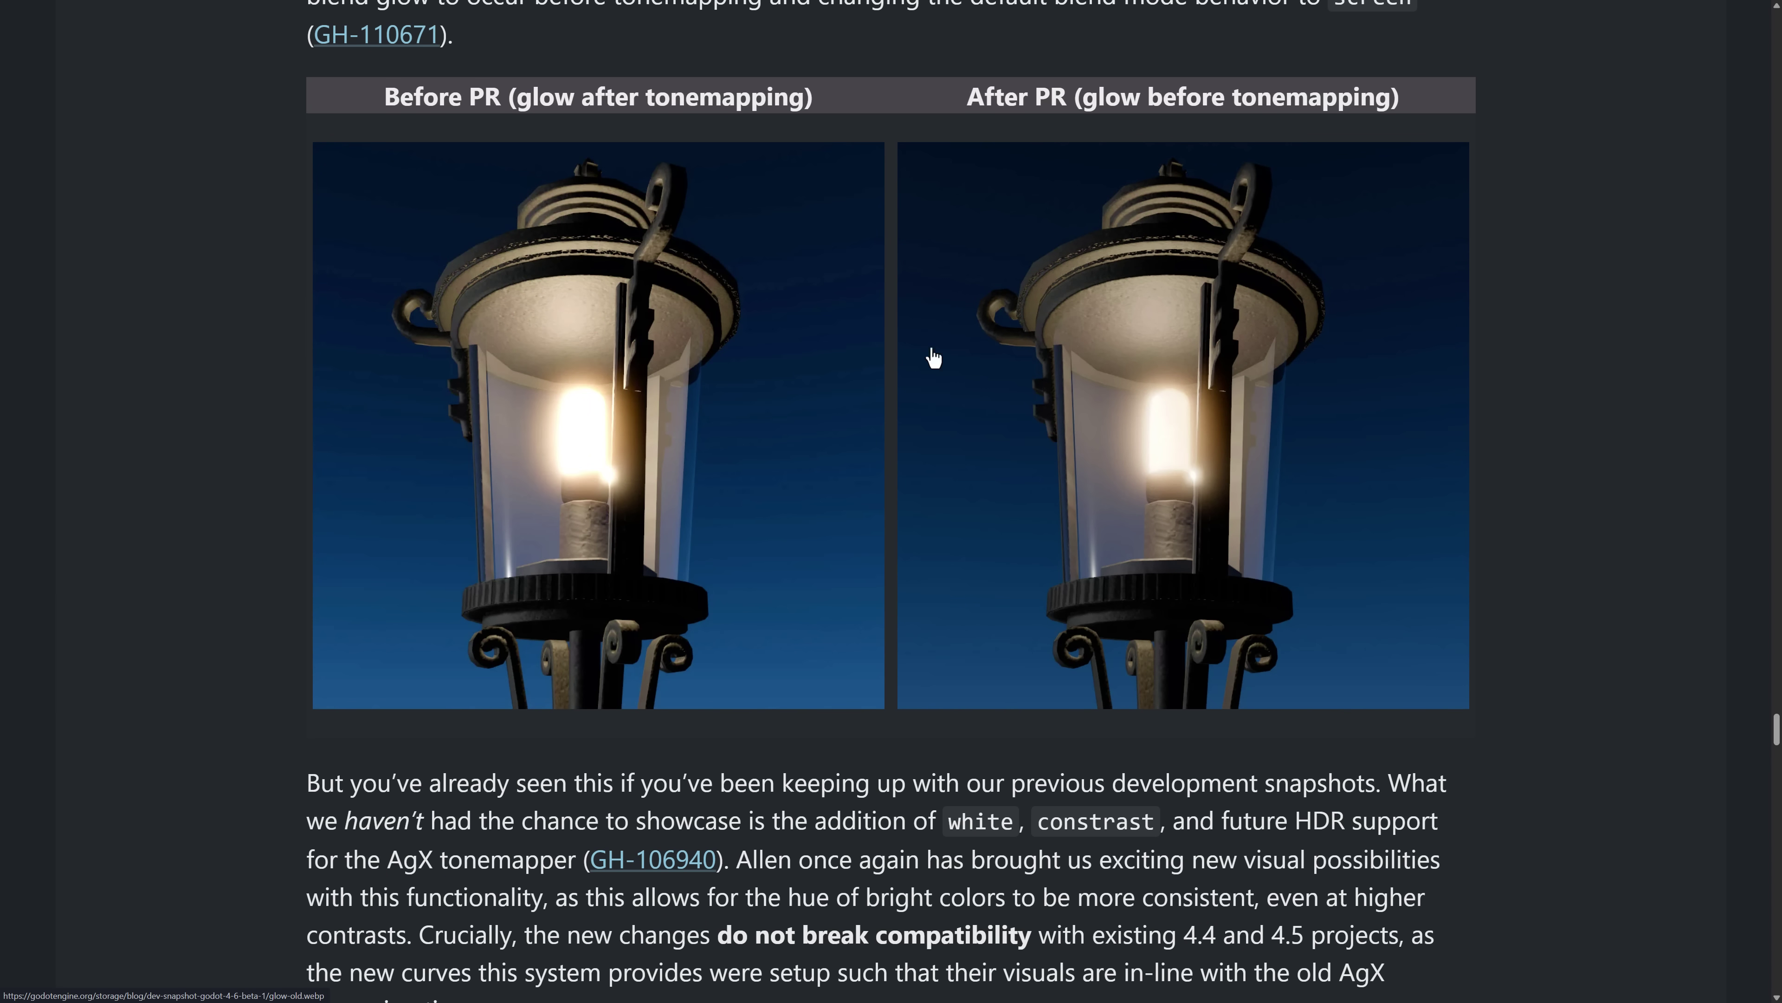
pyautogui.scroll(-4, 1241, 383)
# Read the AgX tonemapper paragraph, highlighting the new white, contrast and HDR support text, and examine its comparison images.
pyautogui.scroll(-5, 1241, 382)
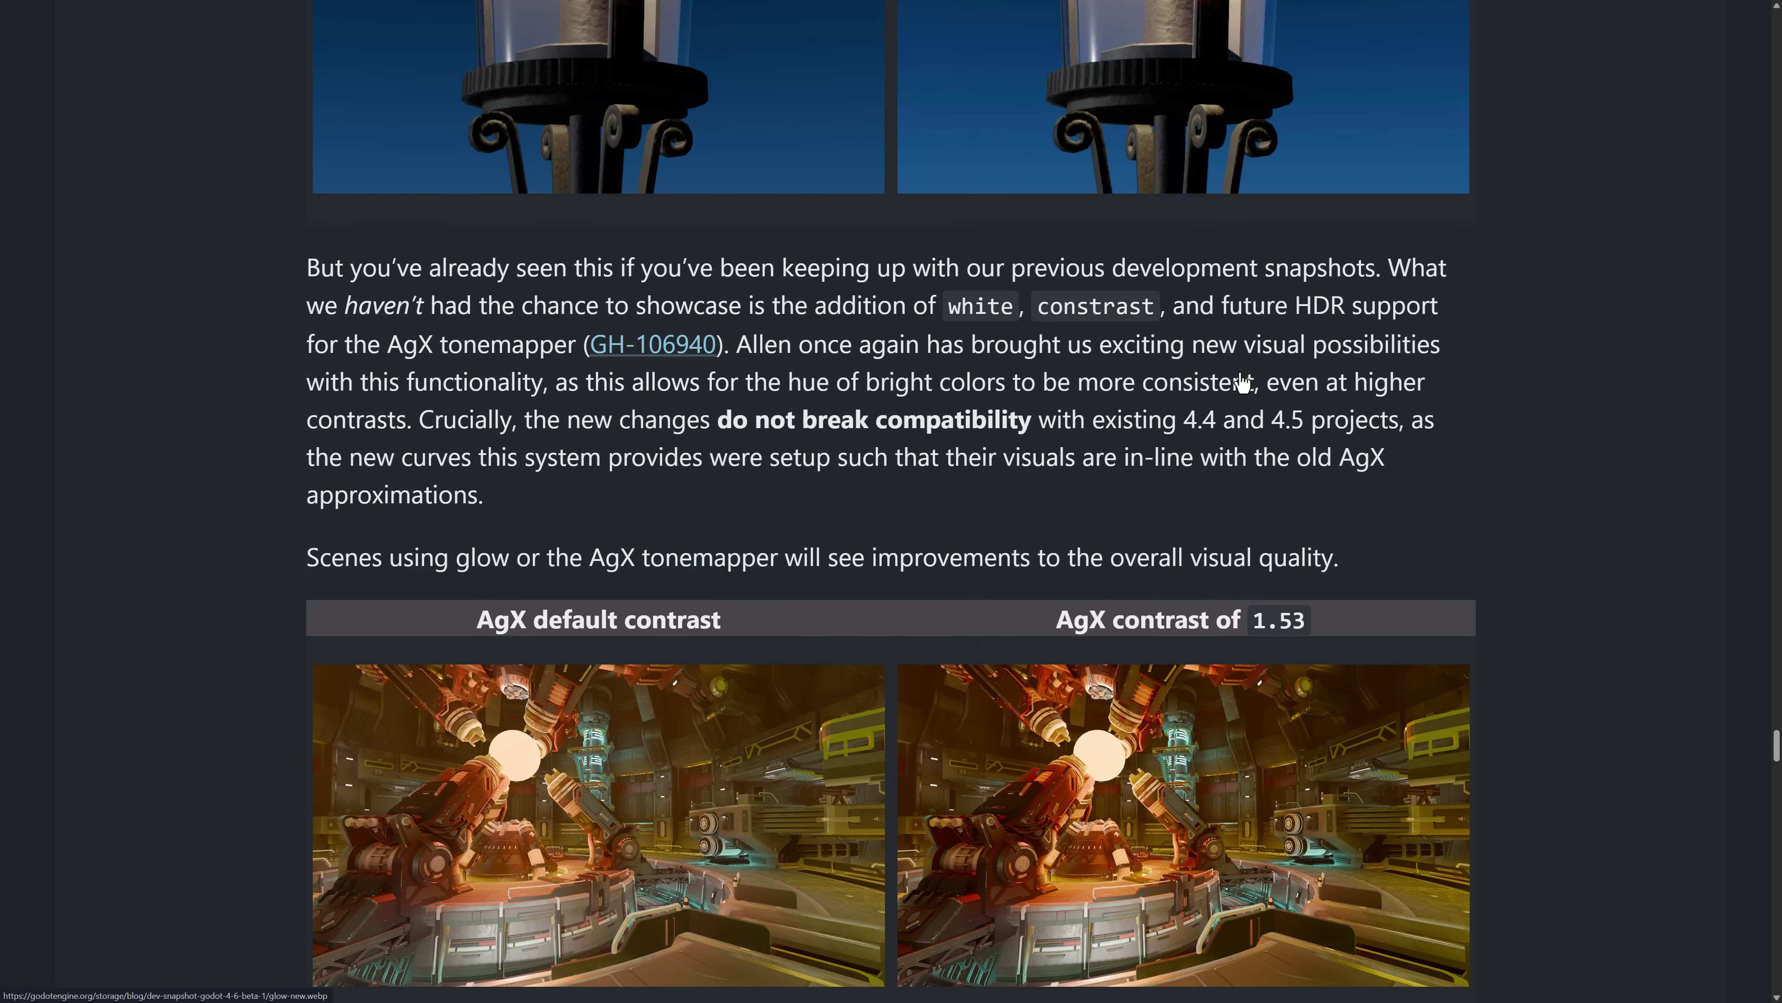
pyautogui.moveTo(352, 233); pyautogui.dragTo(1047, 244)
pyautogui.click(1048, 244)
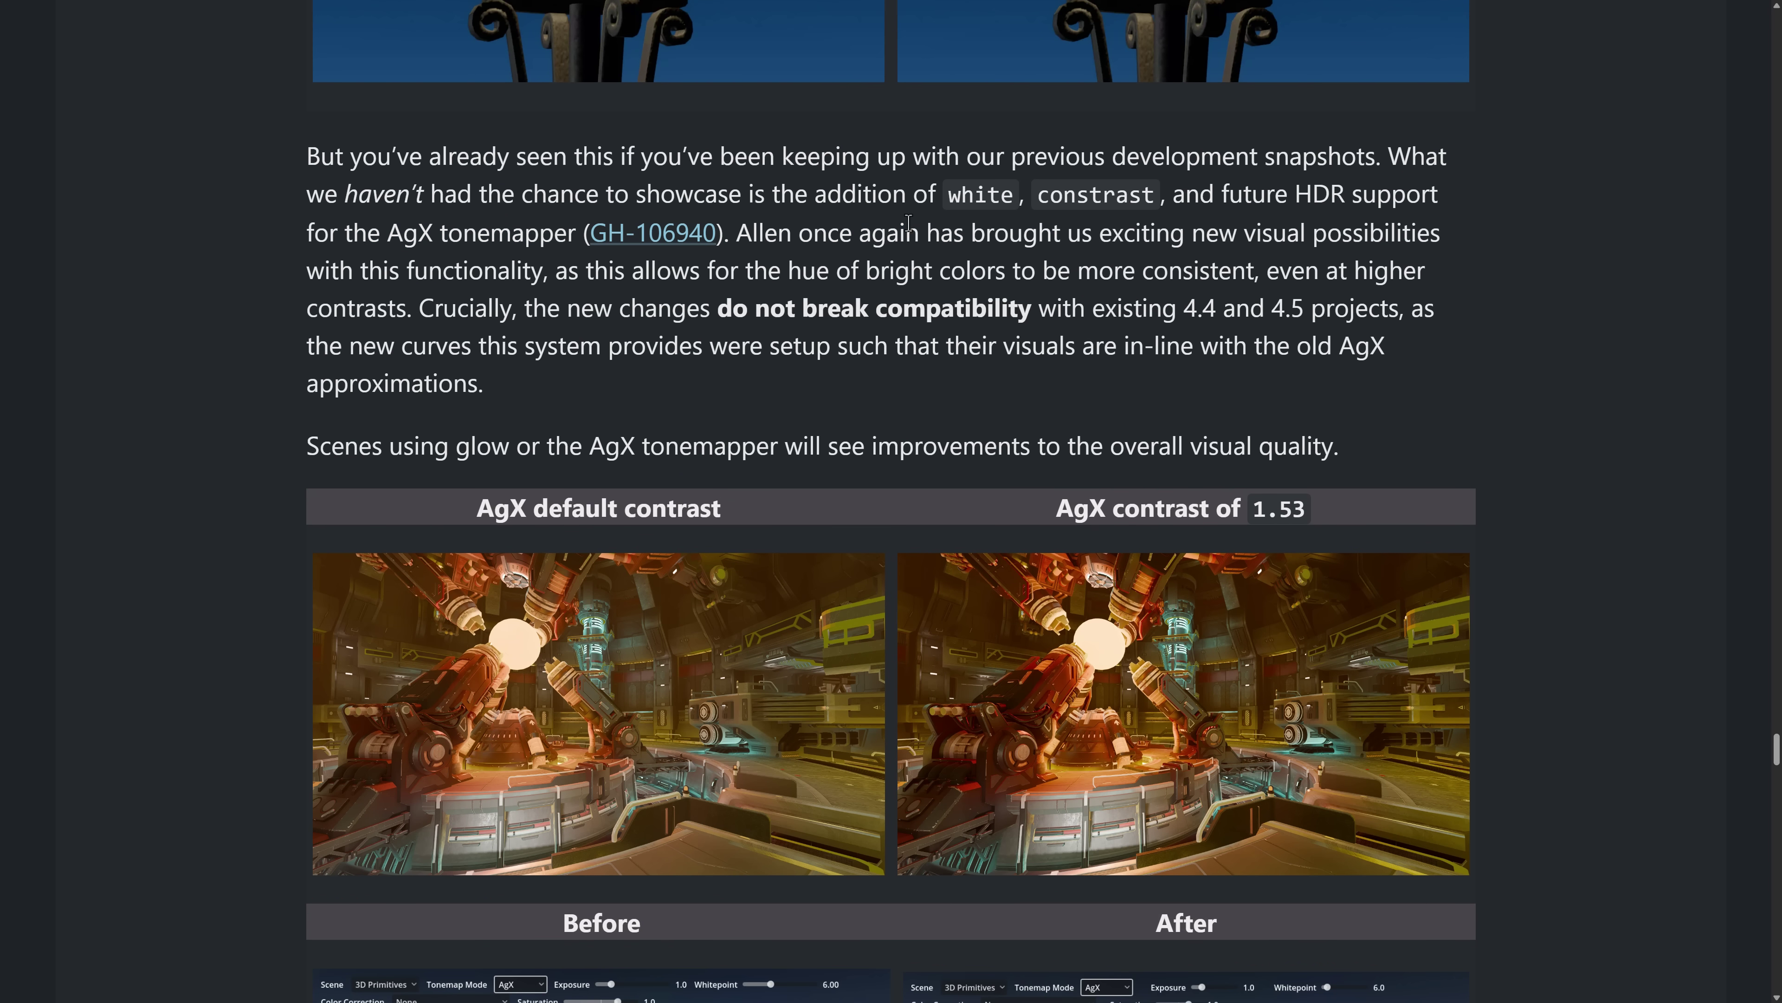
pyautogui.moveTo(606, 193); pyautogui.dragTo(1375, 190)
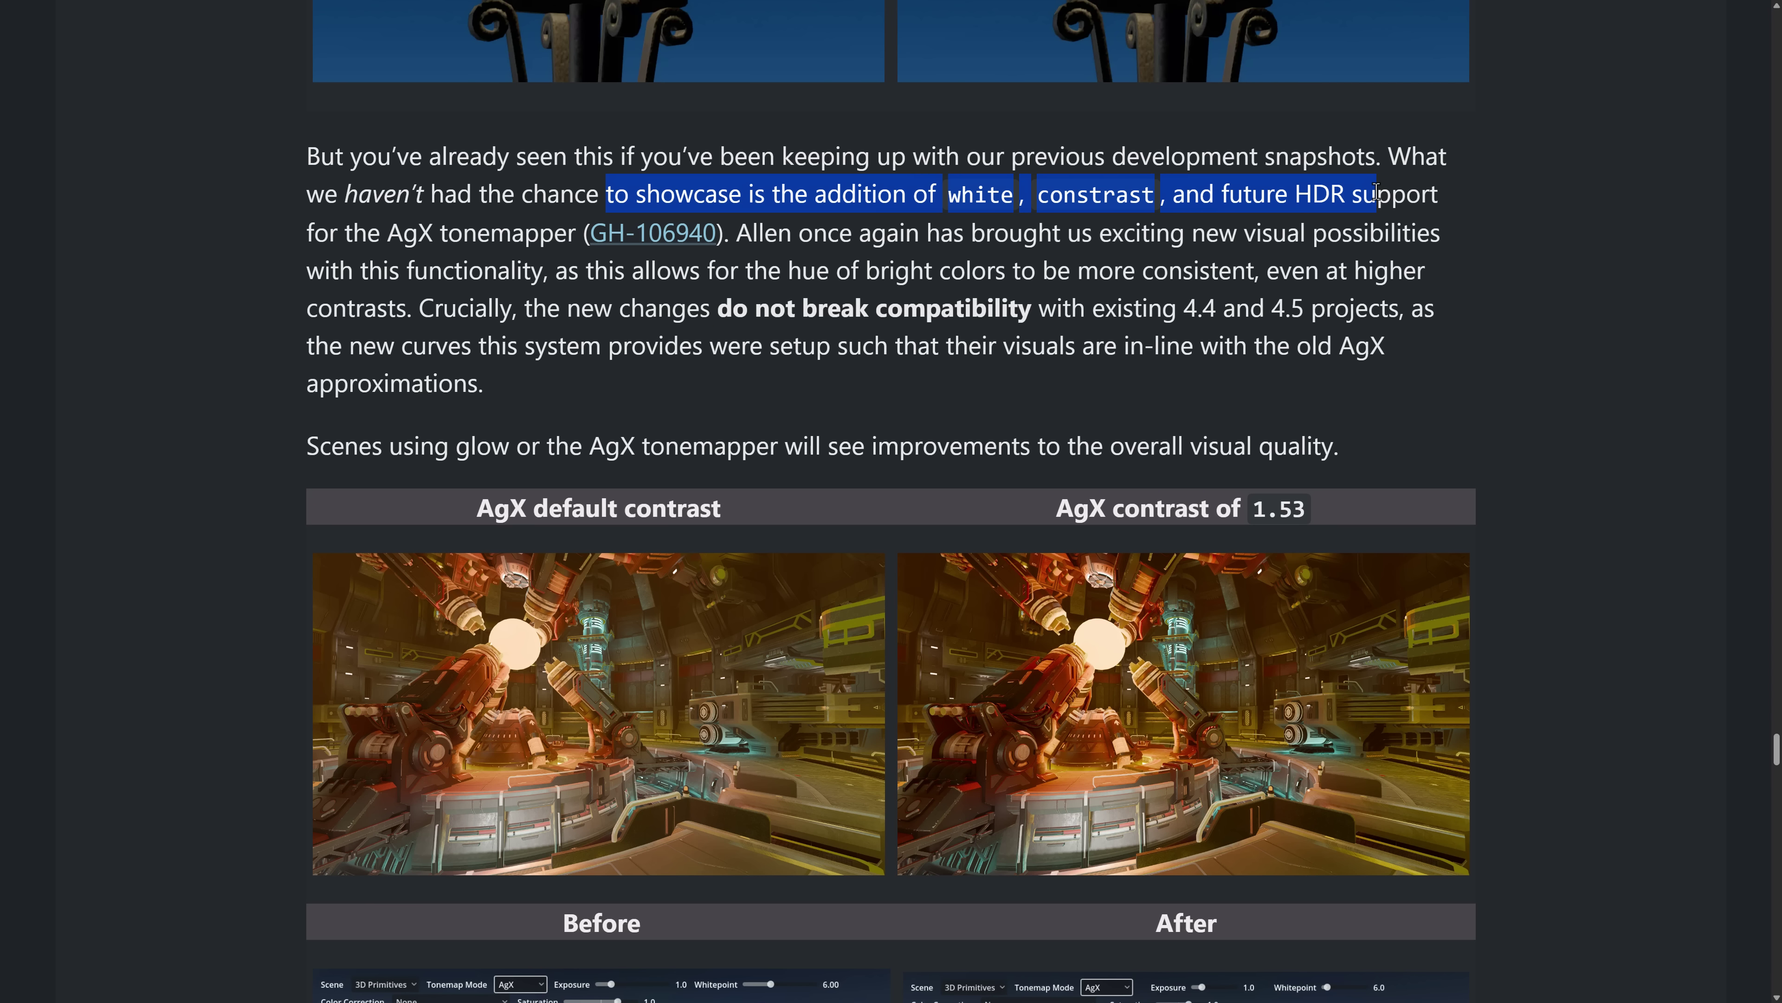
pyautogui.click(1375, 191)
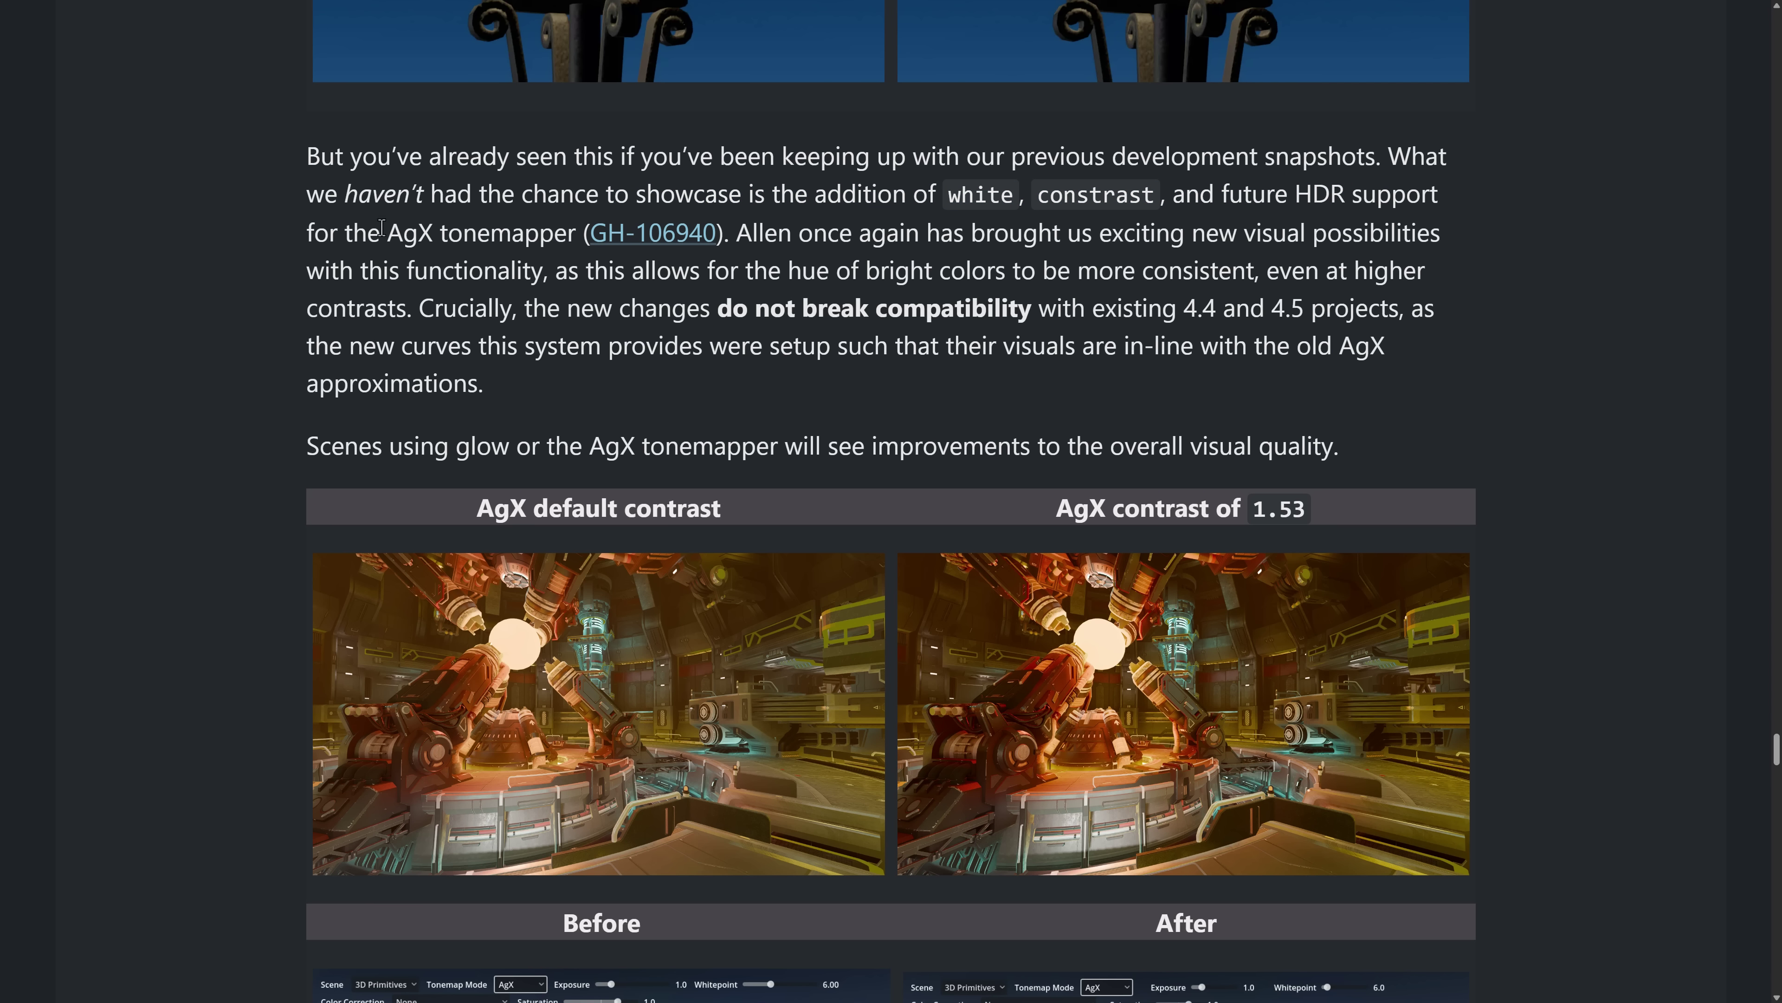
pyautogui.scroll(-5, 961, 247)
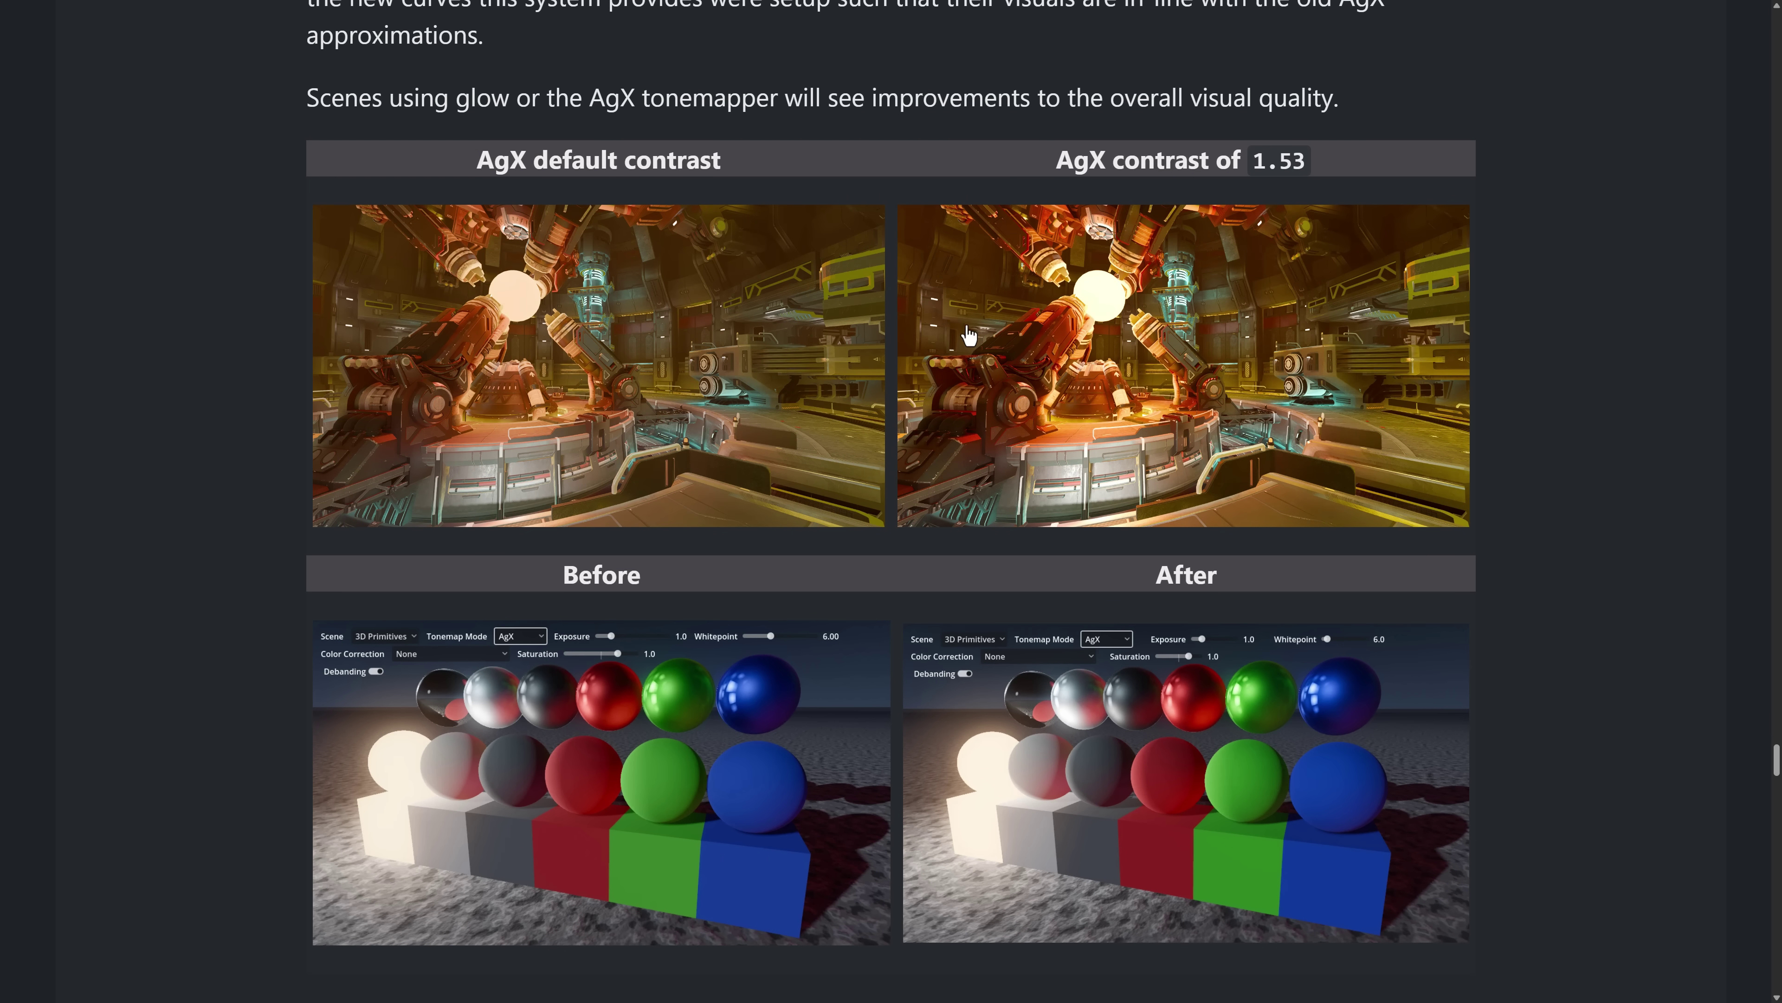
pyautogui.scroll(-3, 1025, 330)
pyautogui.scroll(-1, 1024, 326)
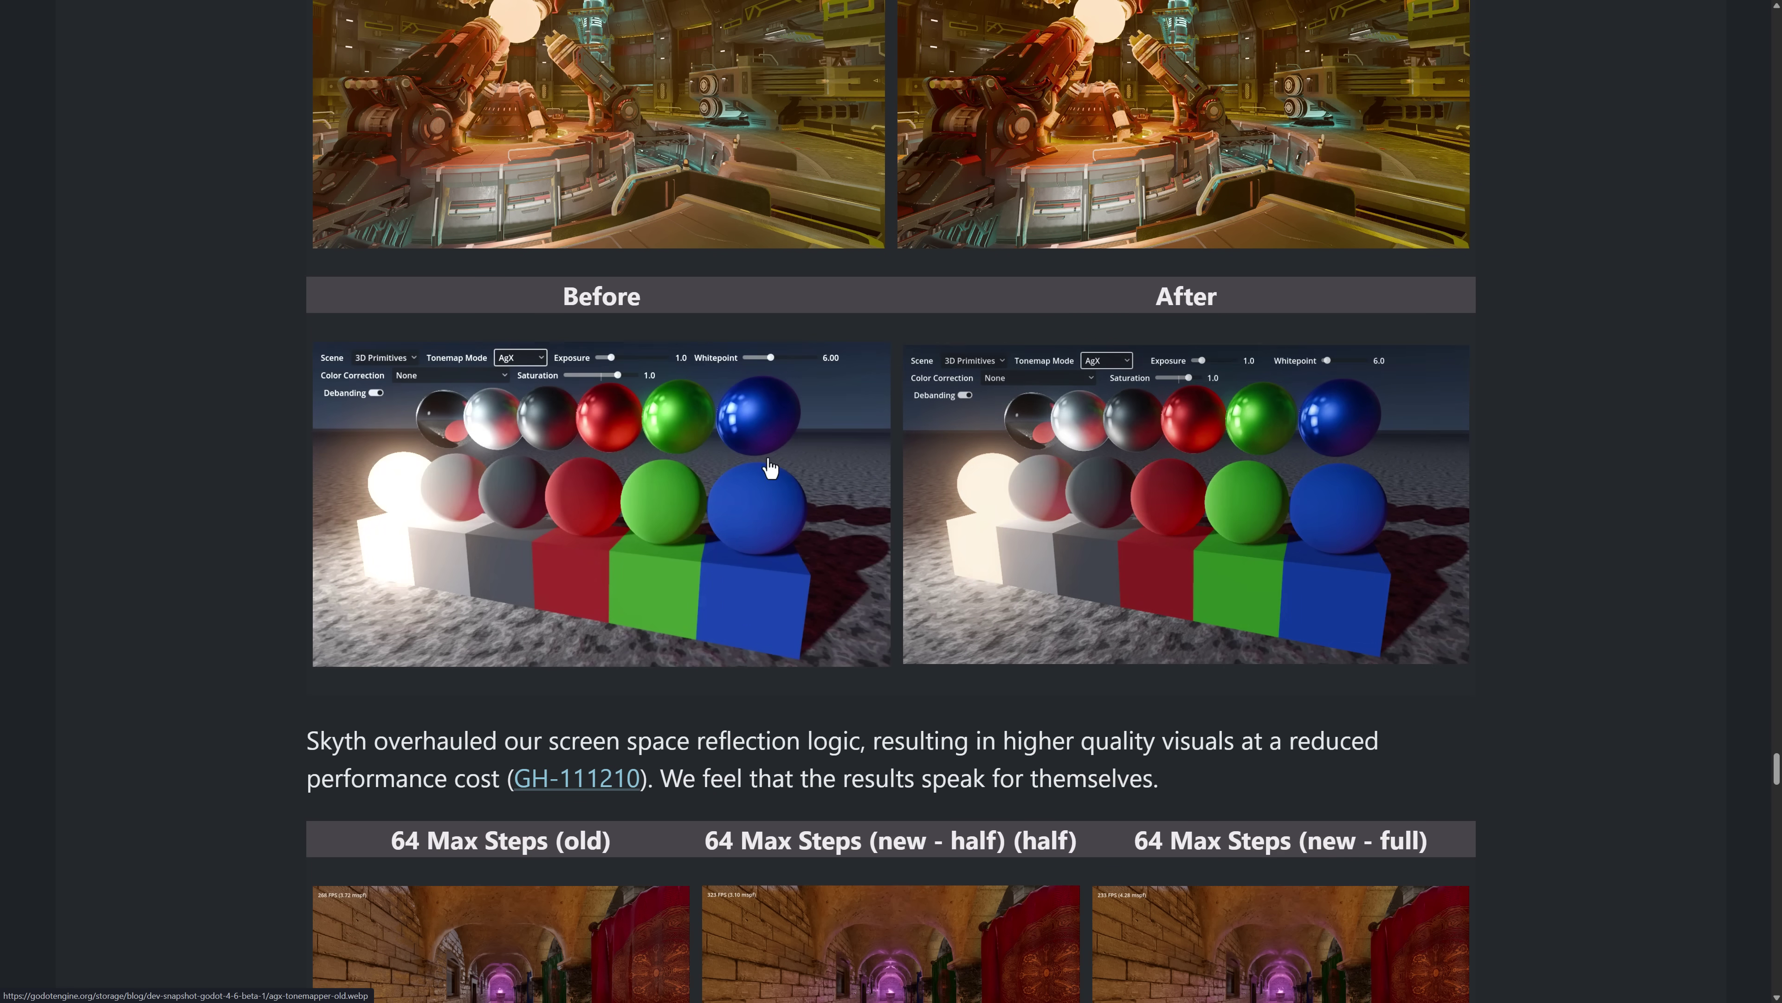
# Examine the screen space reflection comparisons for max steps, roughness and metallic surfaces, and skim the 2D renderer improvements.
pyautogui.scroll(-10, 993, 449)
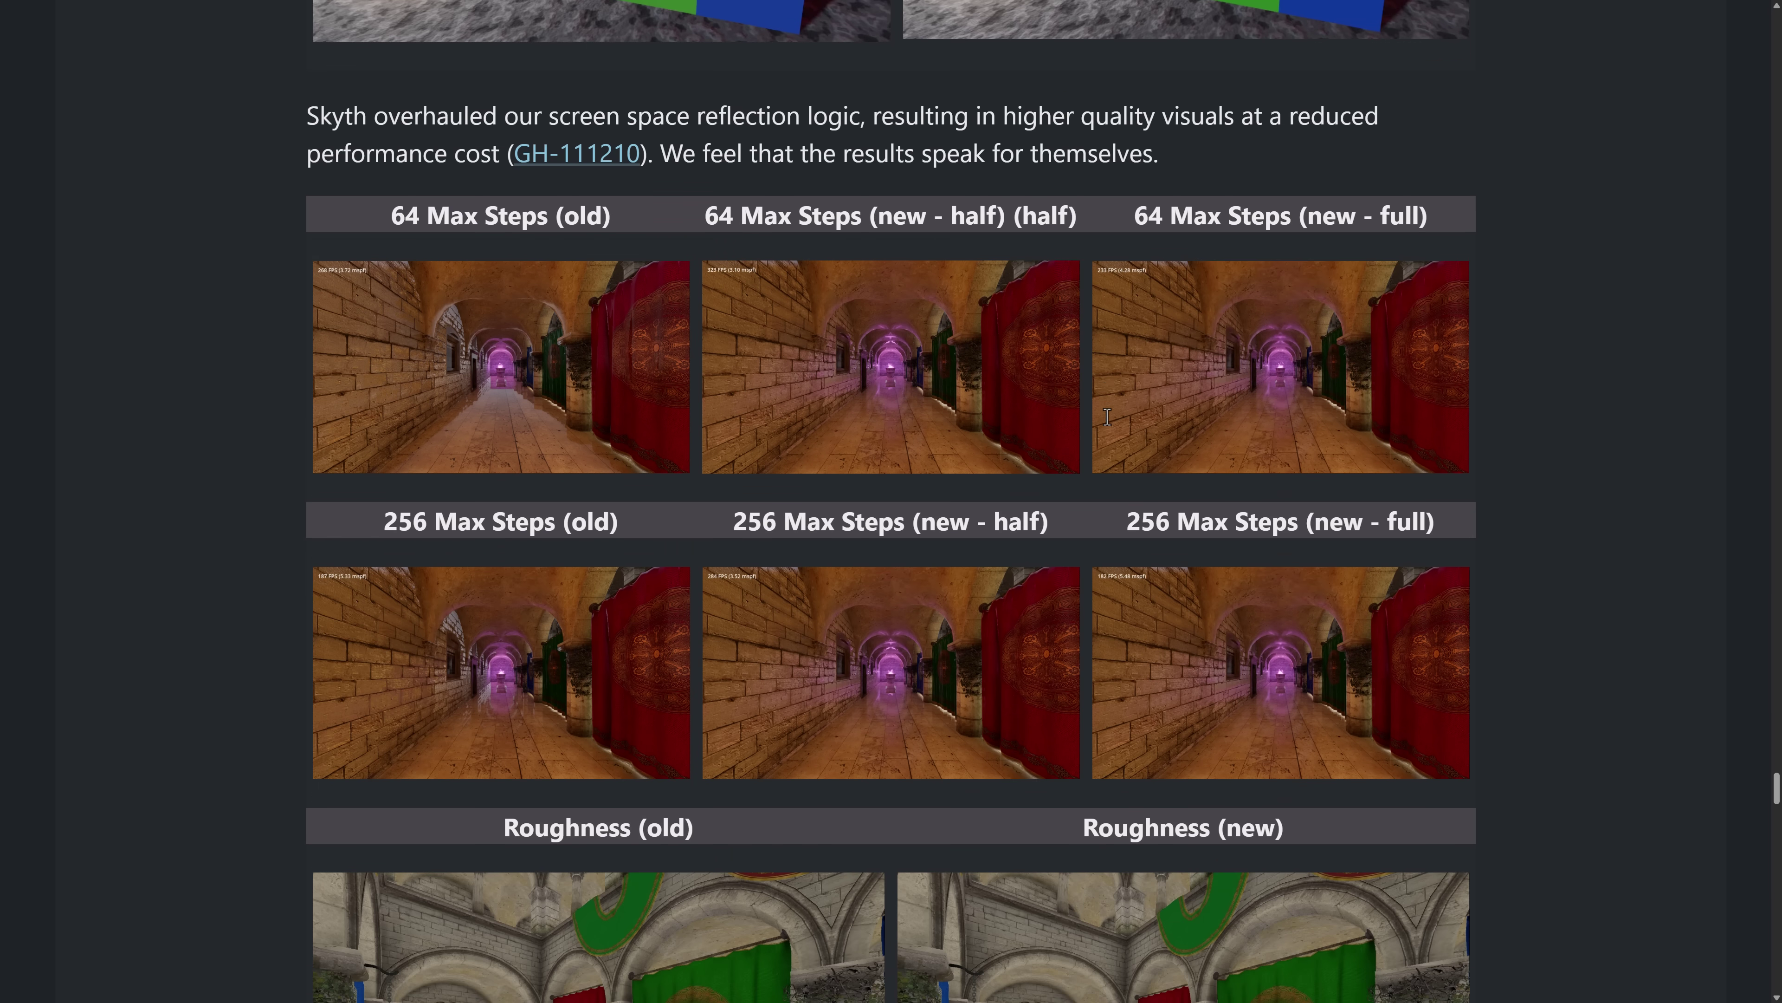
pyautogui.scroll(2, 586, 133)
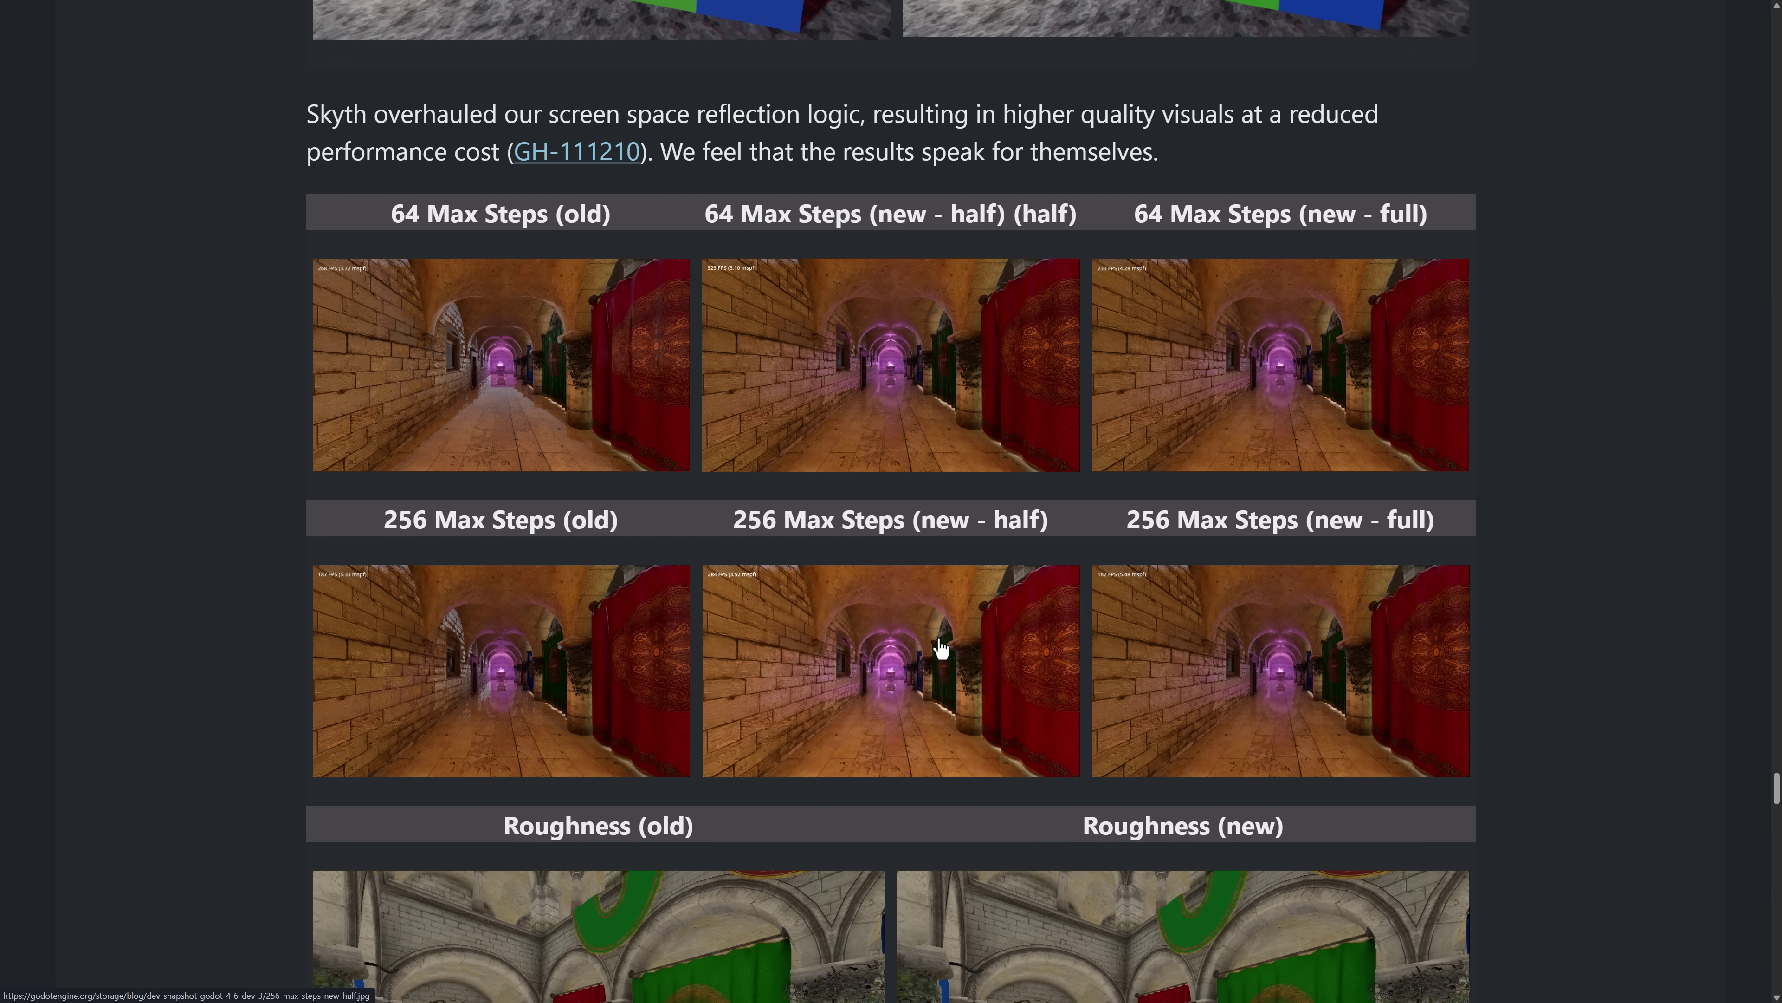
pyautogui.scroll(-9, 1214, 486)
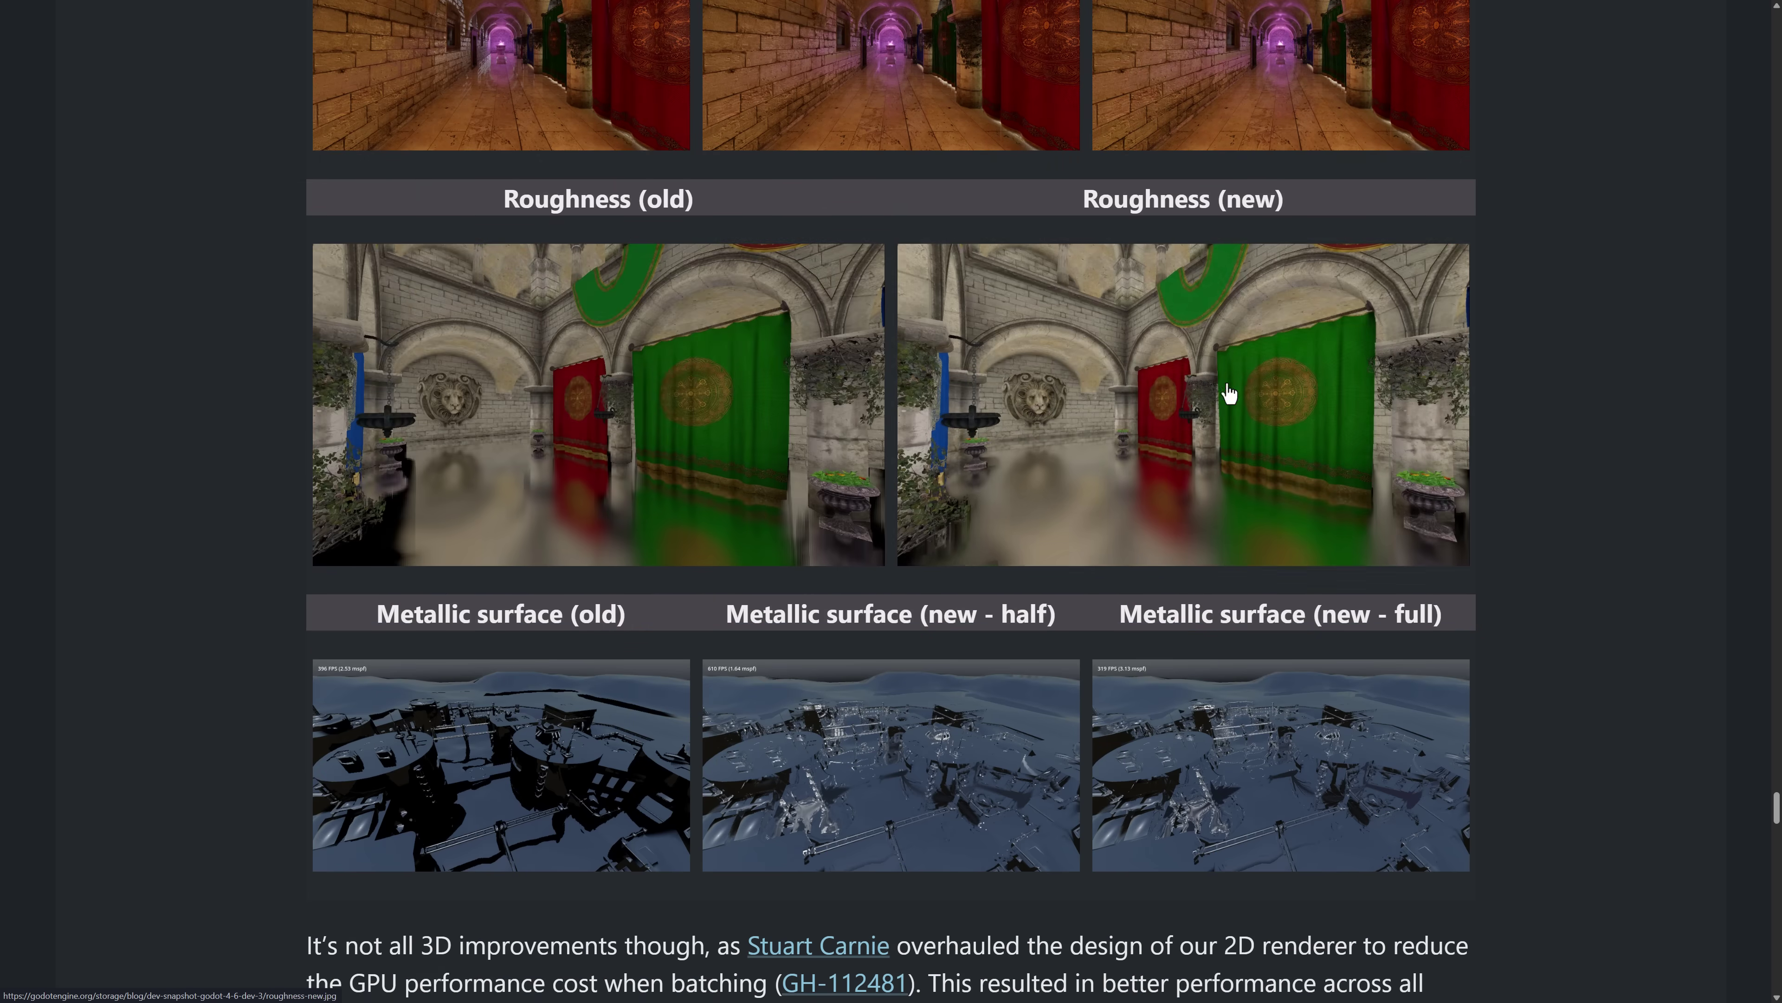
pyautogui.scroll(-10, 1061, 417)
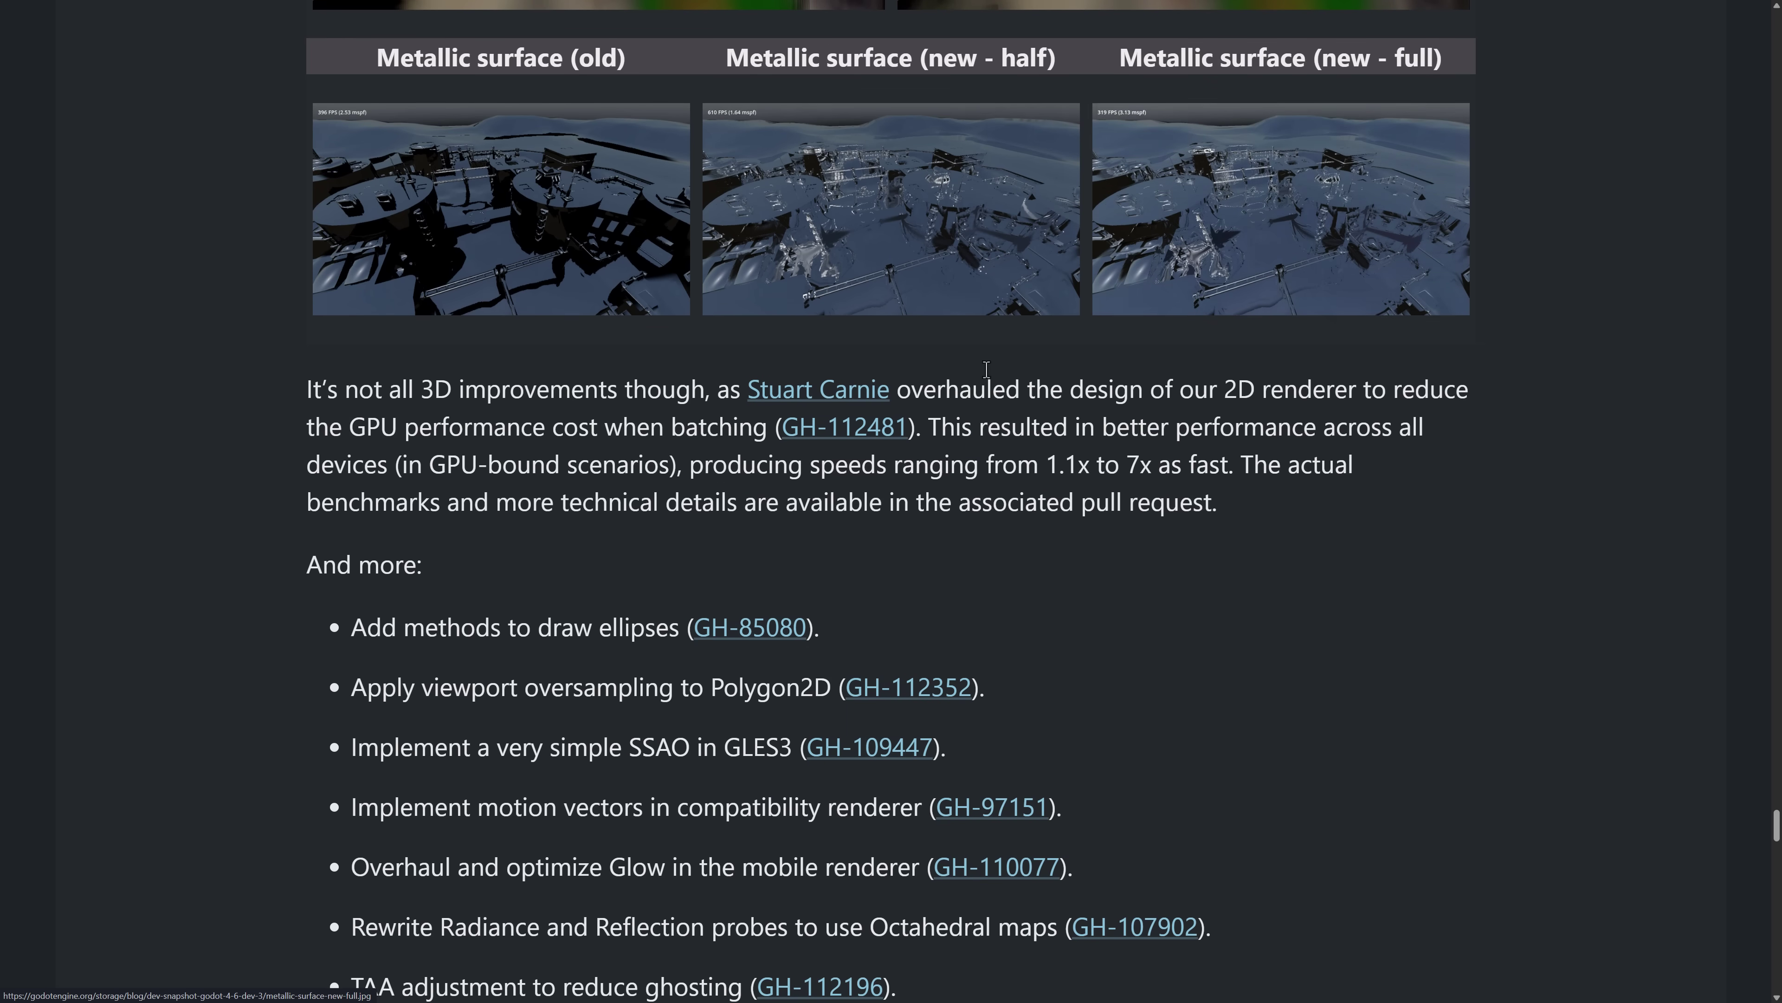
pyautogui.scroll(-12, 895, 307)
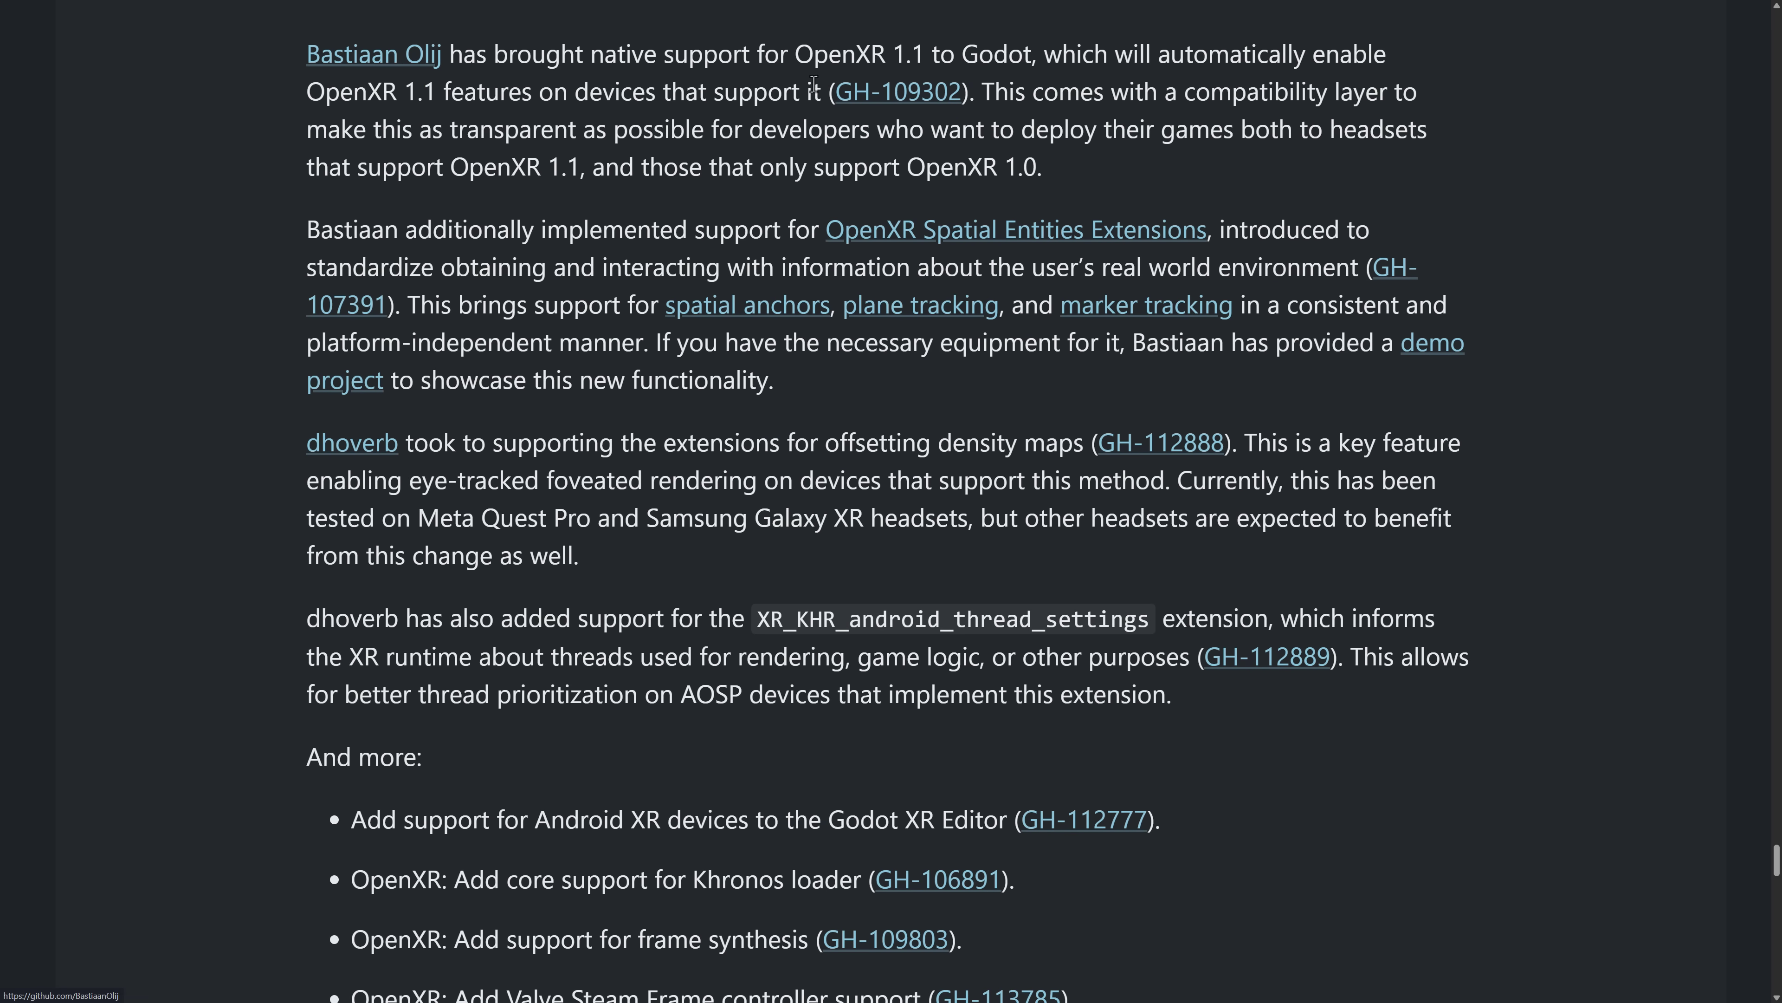
# Read the XR section's paragraphs on native OpenXR 1.1 support and the OpenXR Spatial Entities Extensions.
pyautogui.moveTo(596, 122); pyautogui.dragTo(1040, 112)
pyautogui.click(1050, 118)
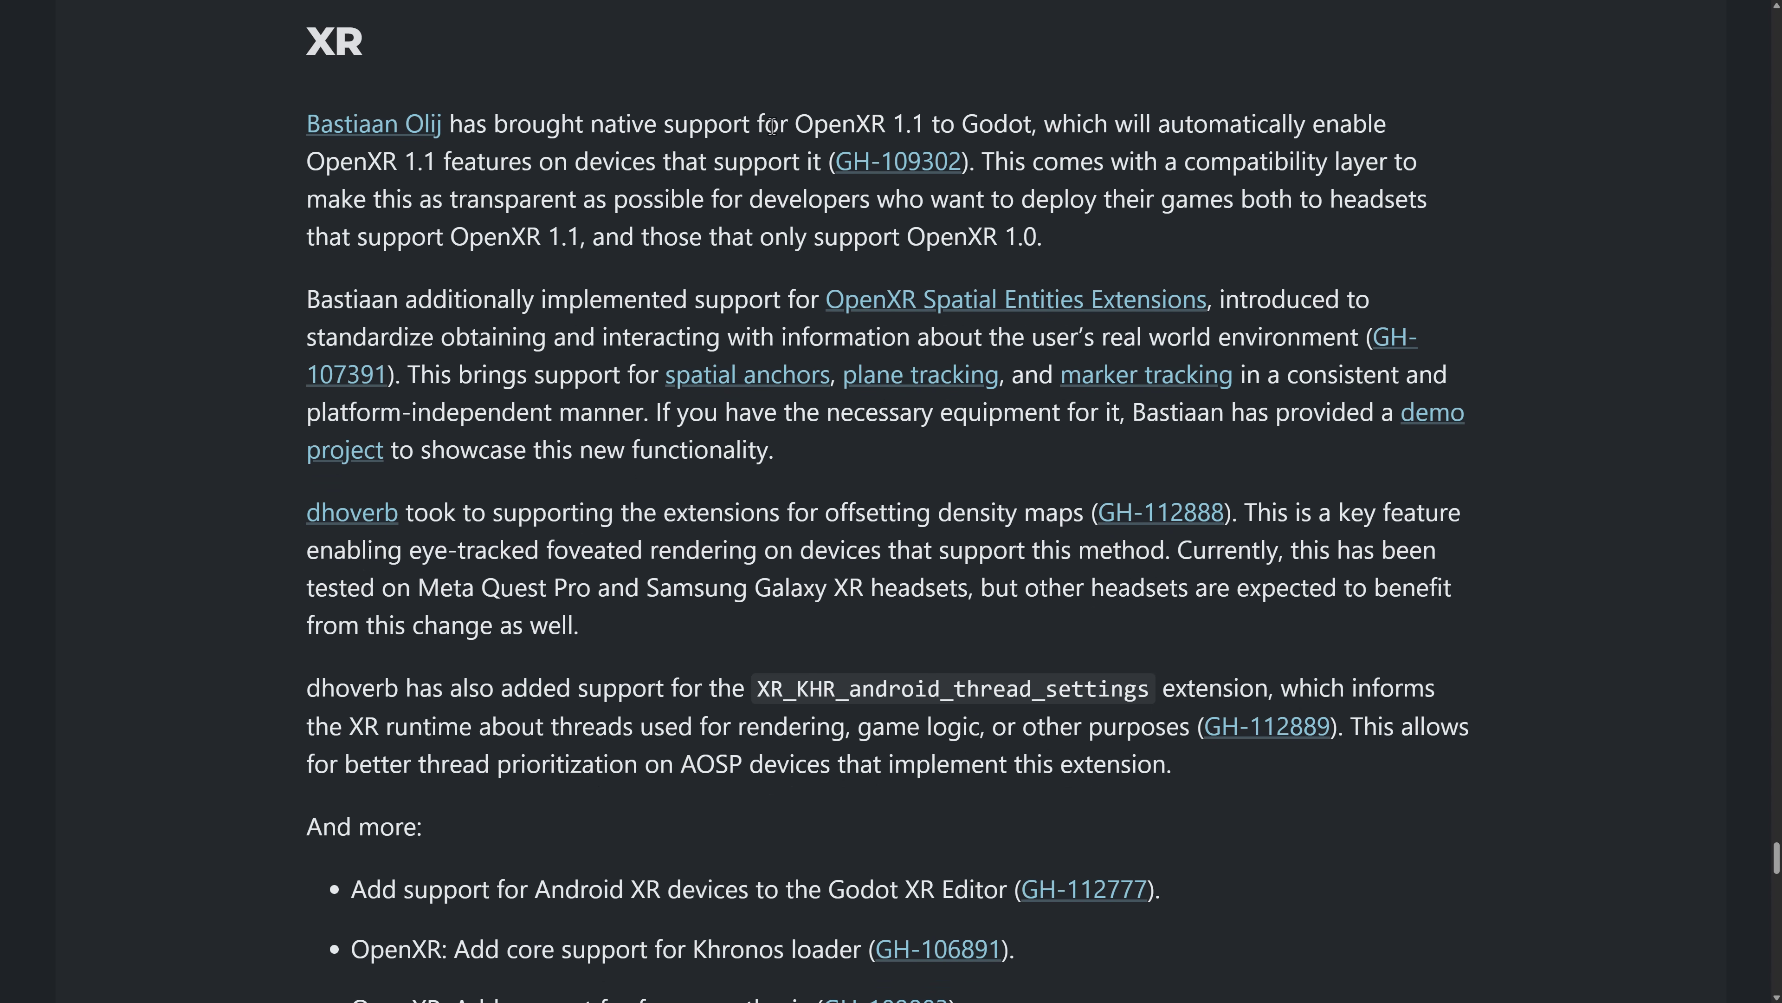
pyautogui.scroll(-1, 740, 303)
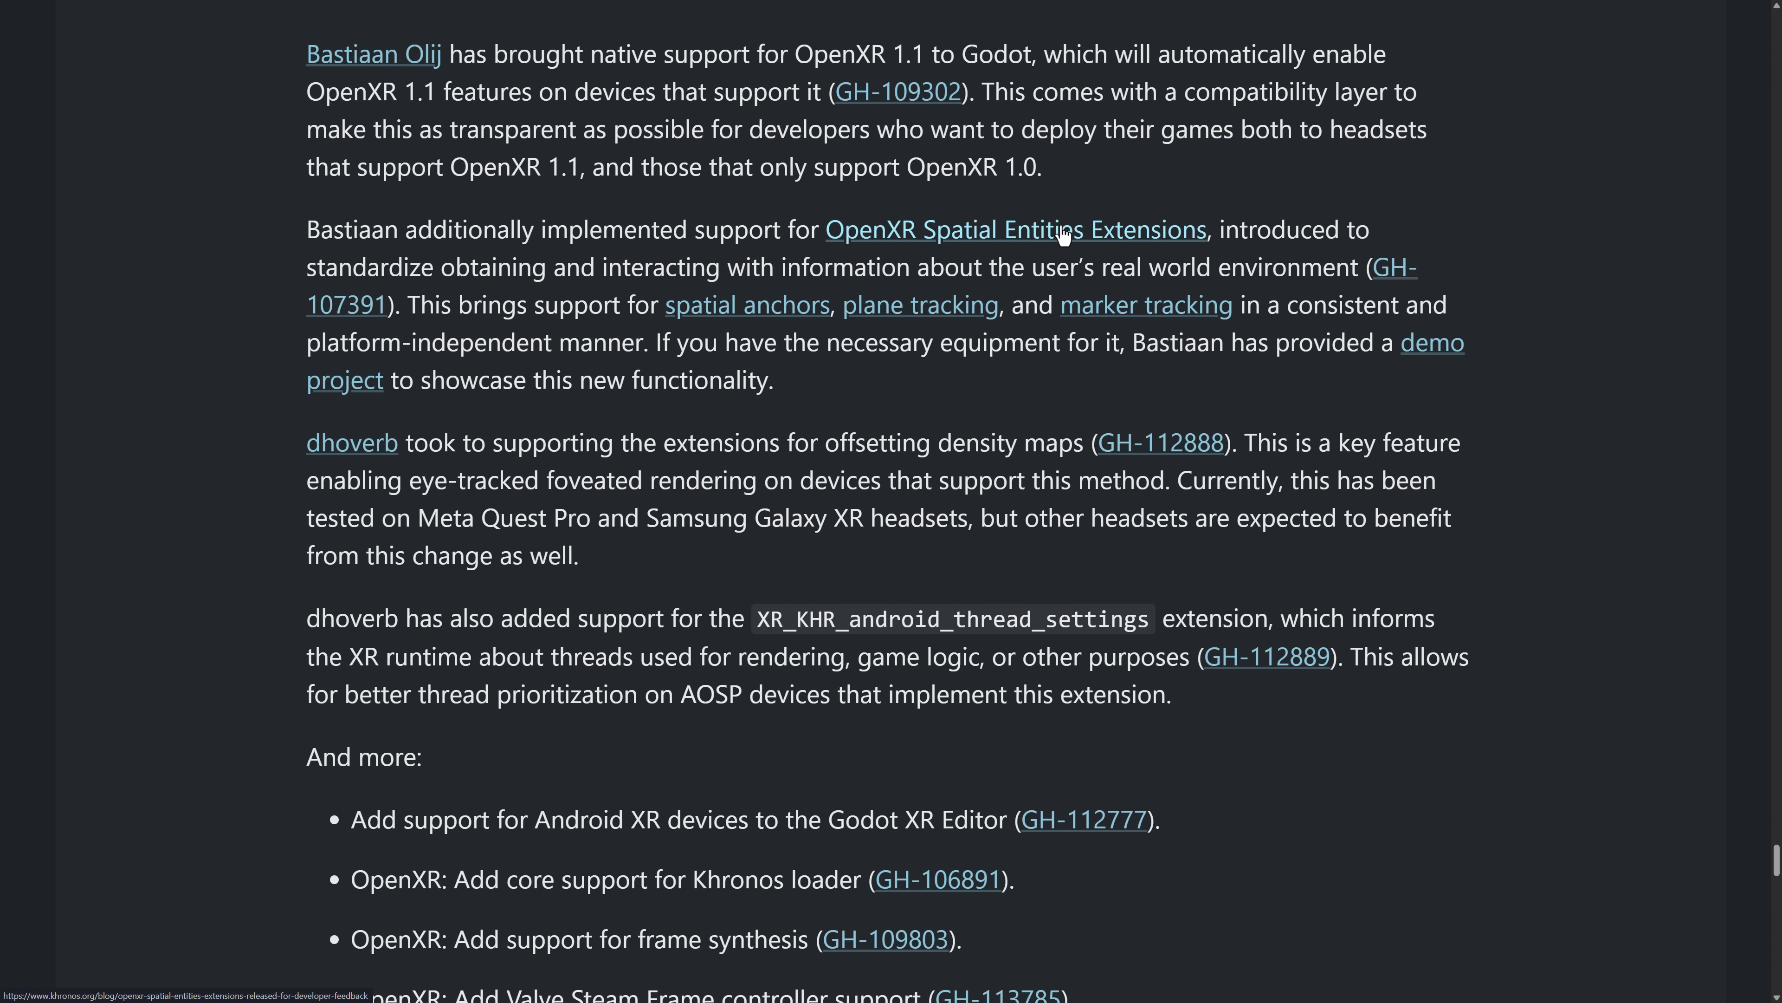
# Read the Changelog section above the Godot 4.6 beta1 downloads, highlighting the "1483 fixes" text.
pyautogui.scroll(-15, 1146, 239)
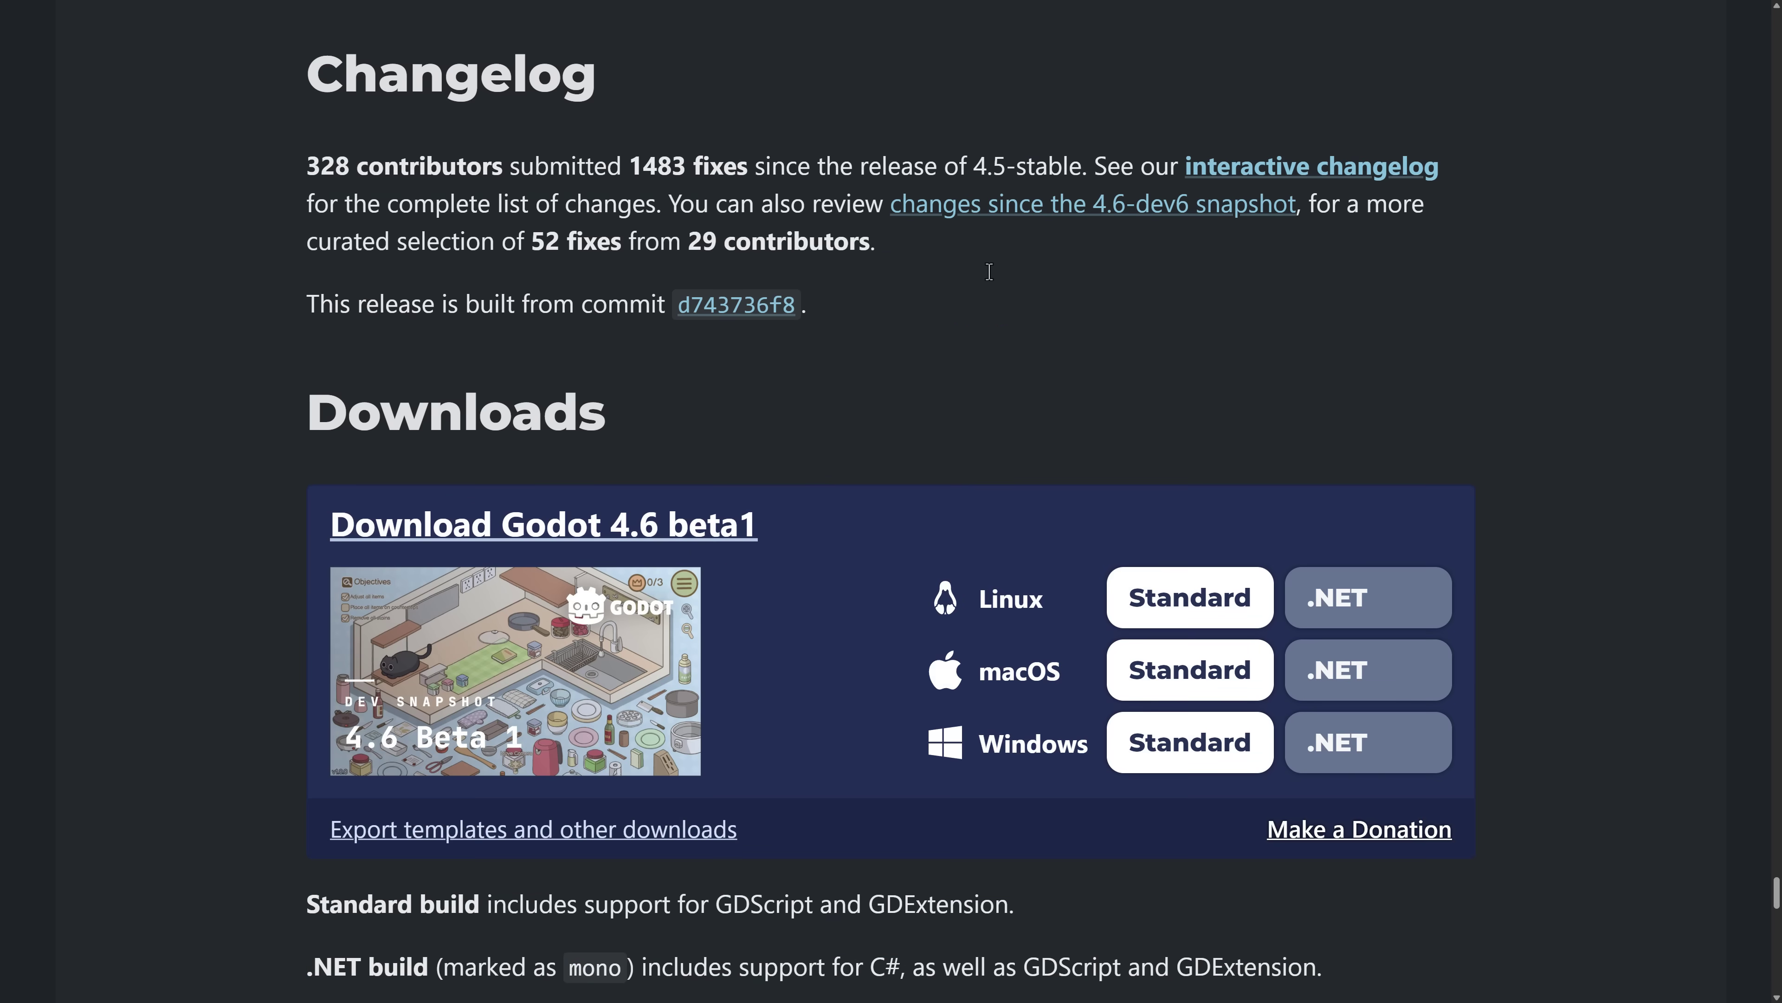
pyautogui.scroll(2, 737, 222)
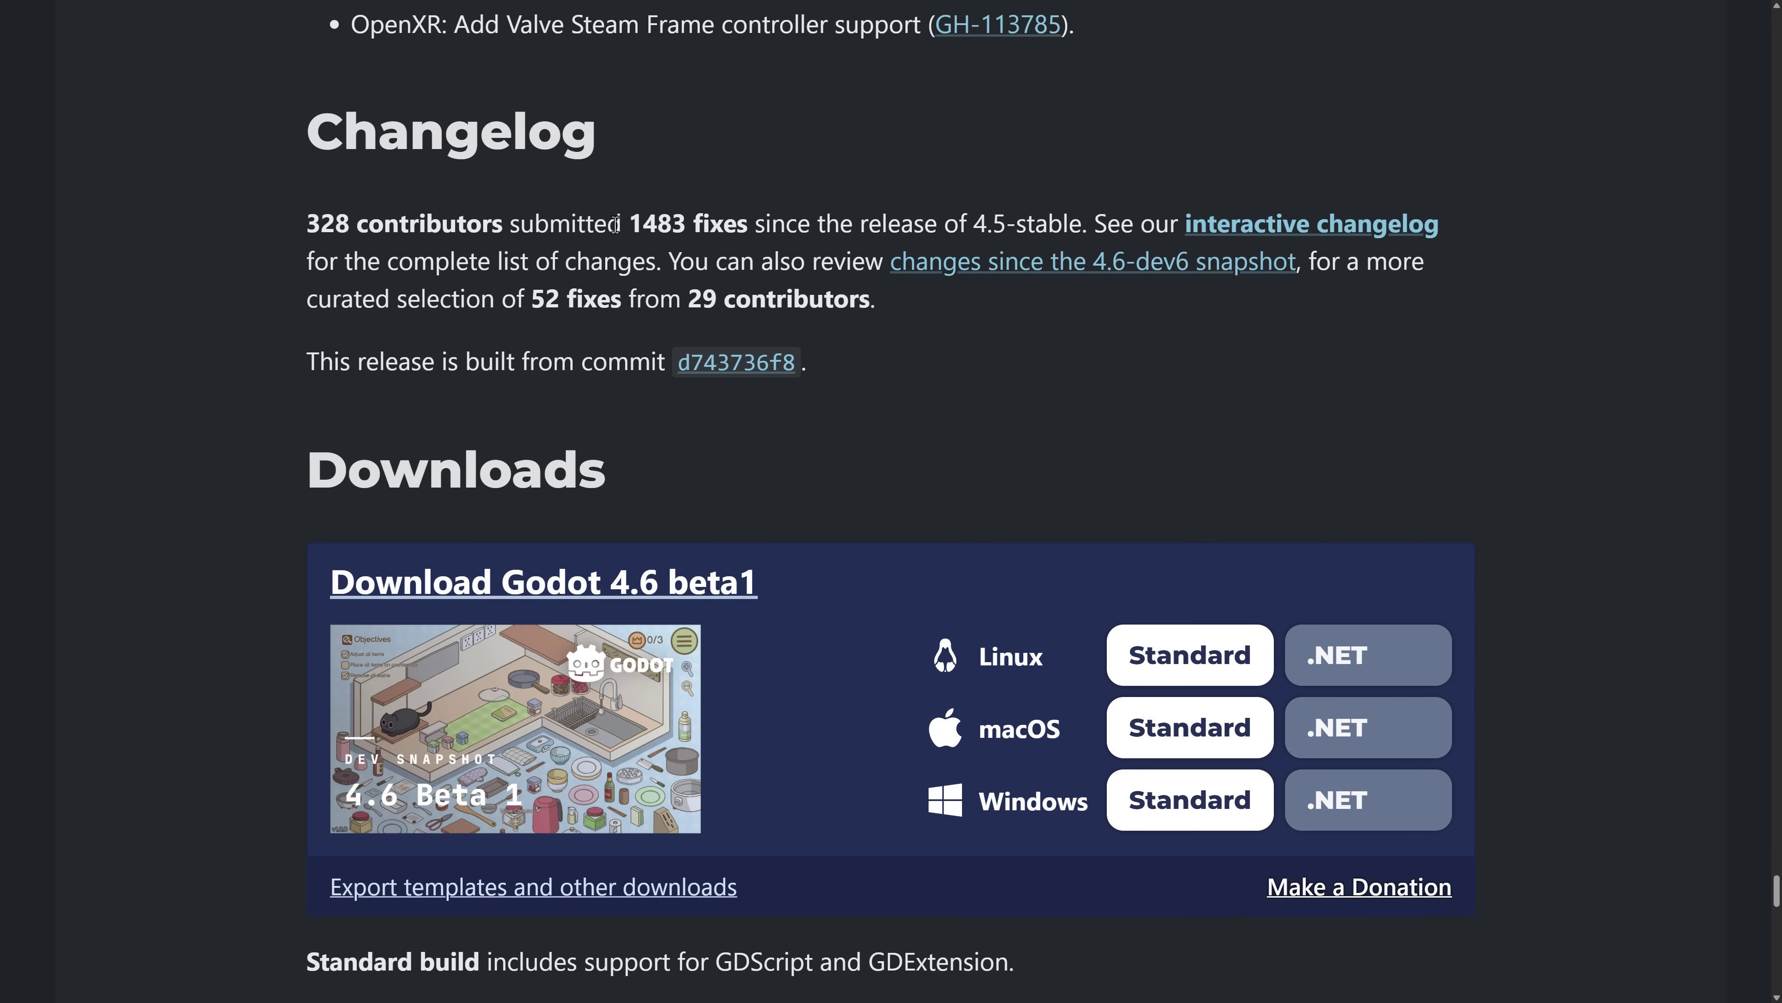
pyautogui.moveTo(621, 224); pyautogui.dragTo(765, 224)
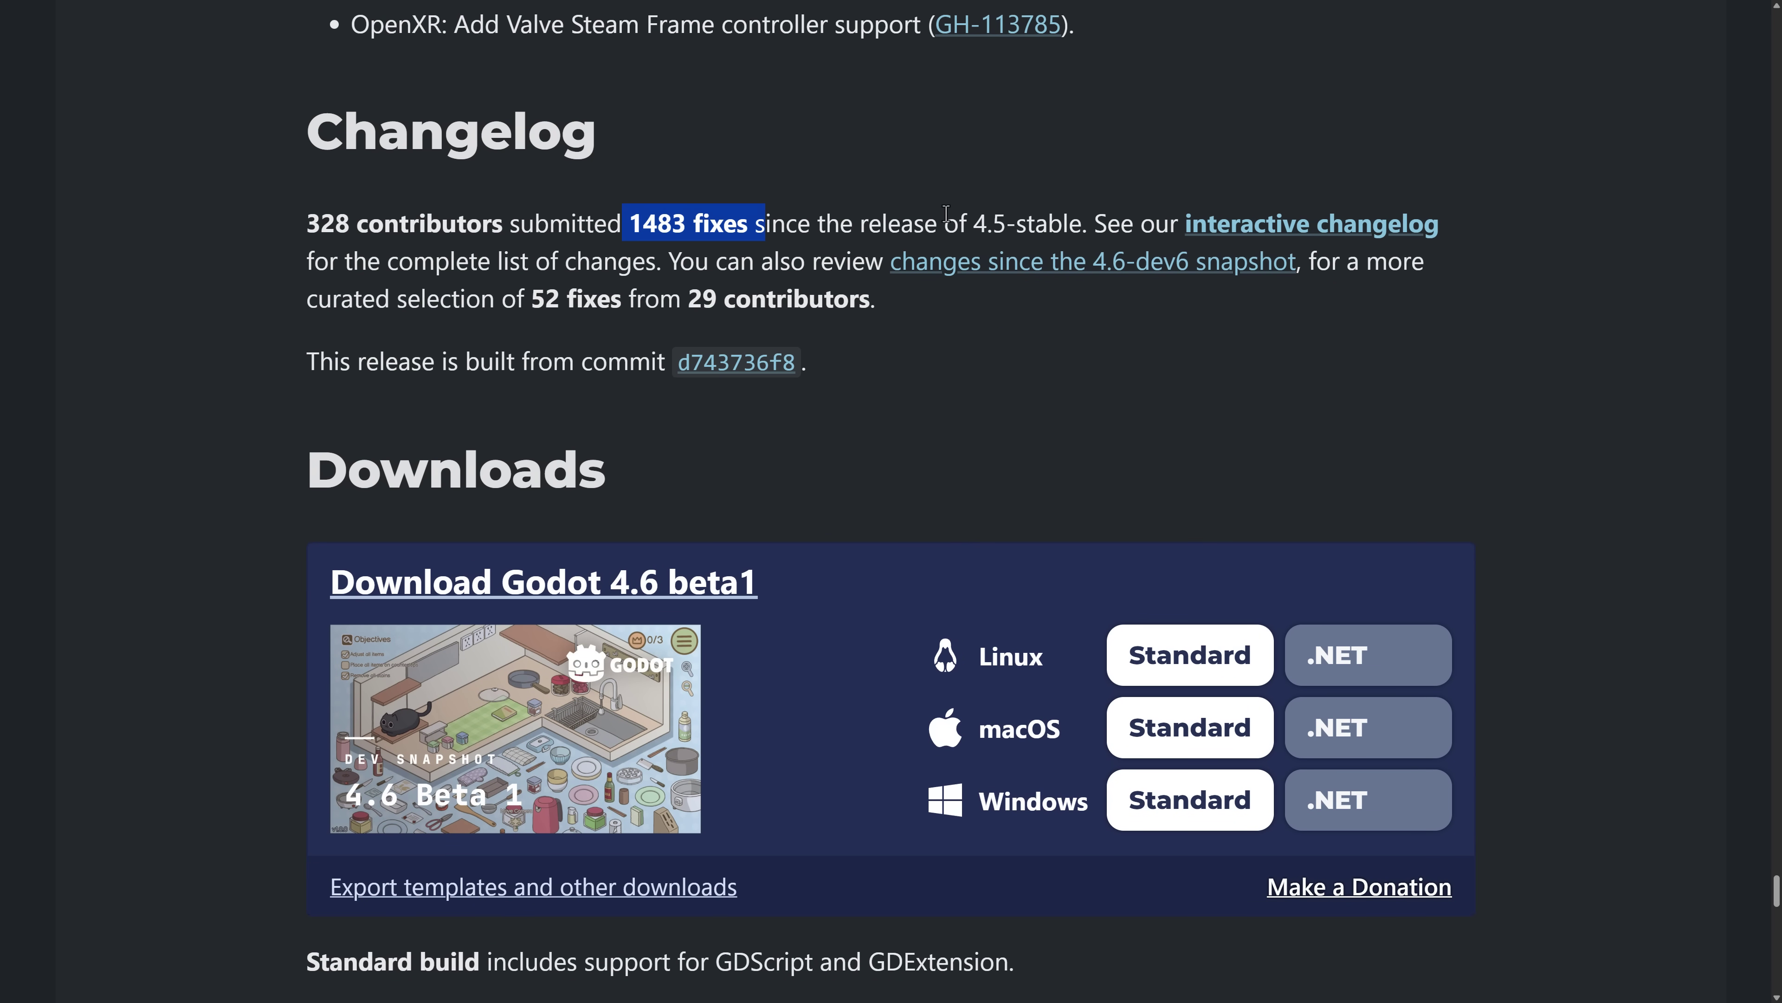
pyautogui.click(964, 209)
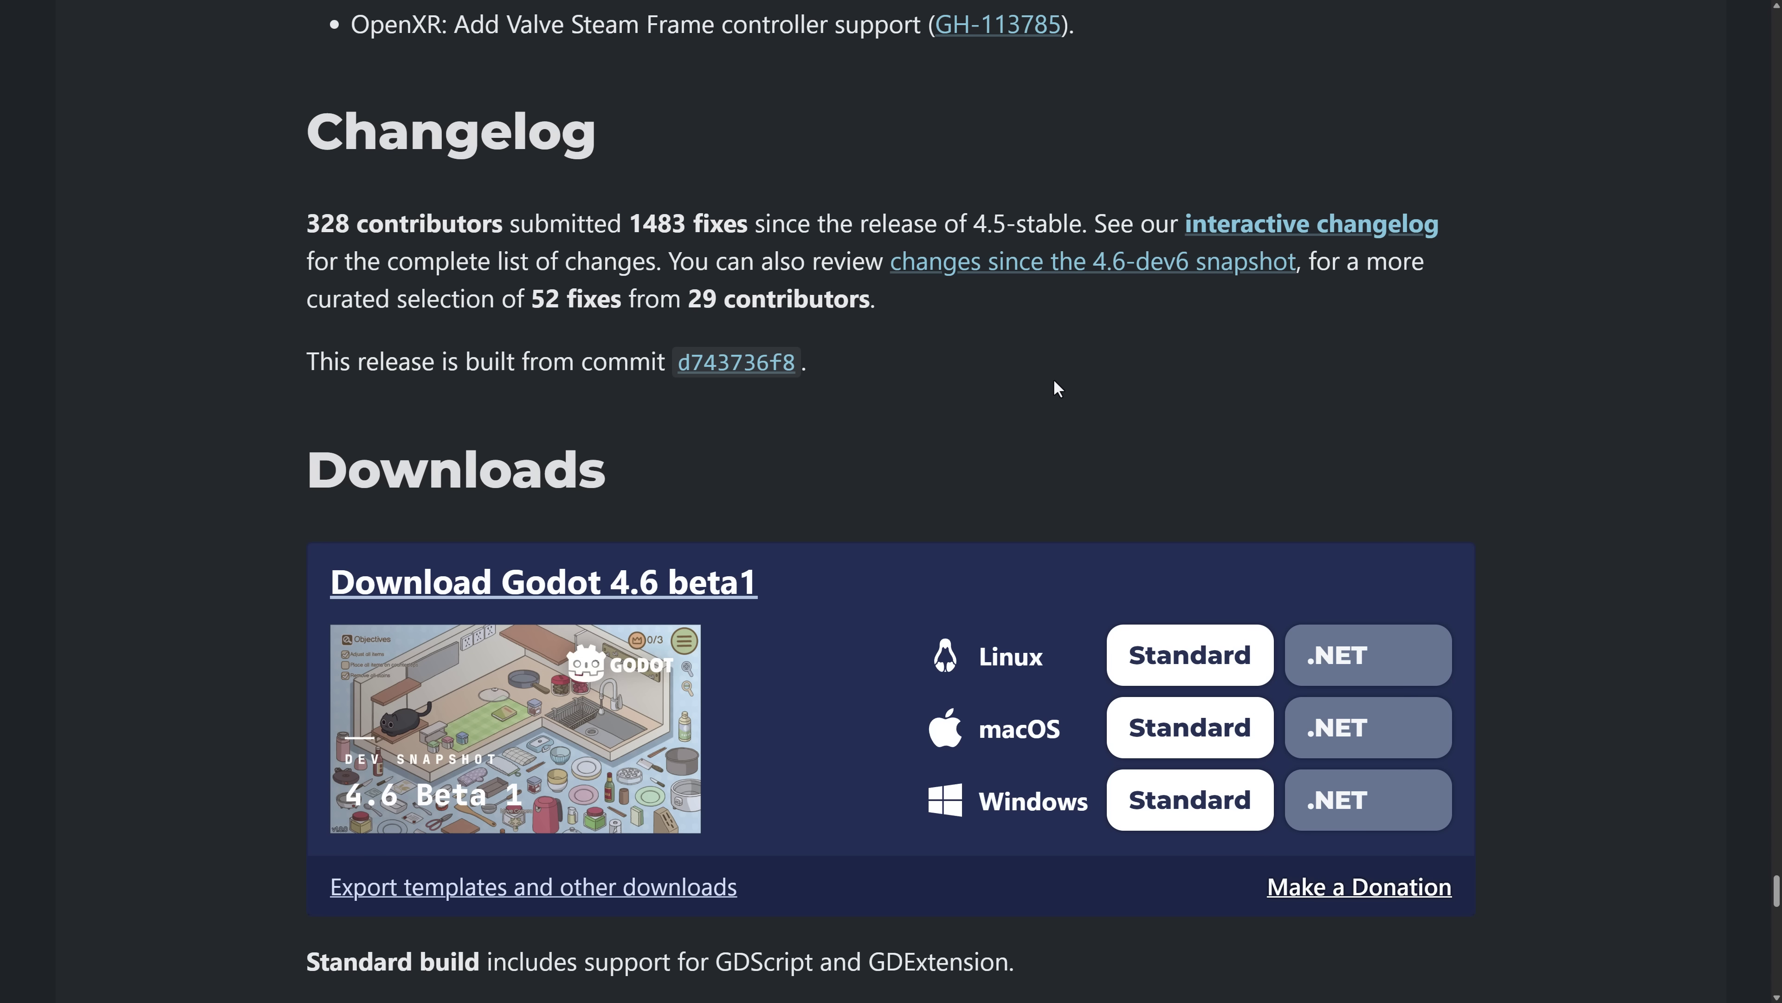
# Switch to the Gumroad library and browse the Godot Engine environment packs in the Black Friday bundle.
pyautogui.press('Home')
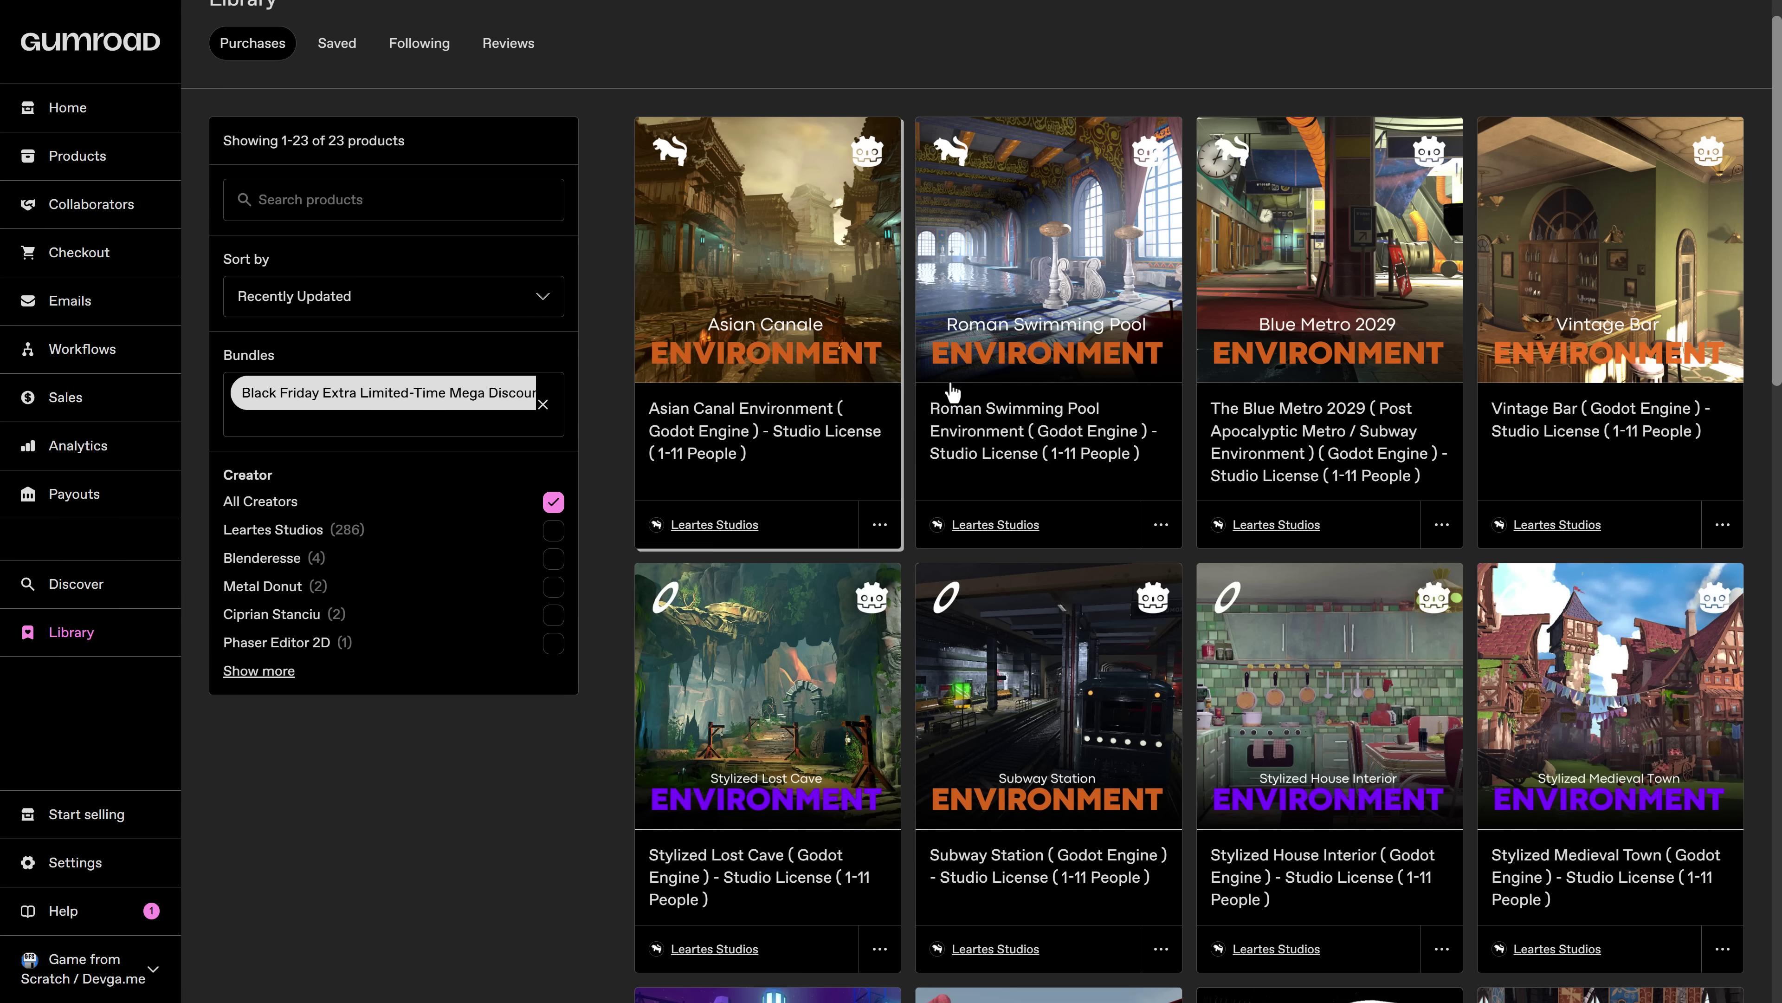
pyautogui.scroll(1, 1005, 396)
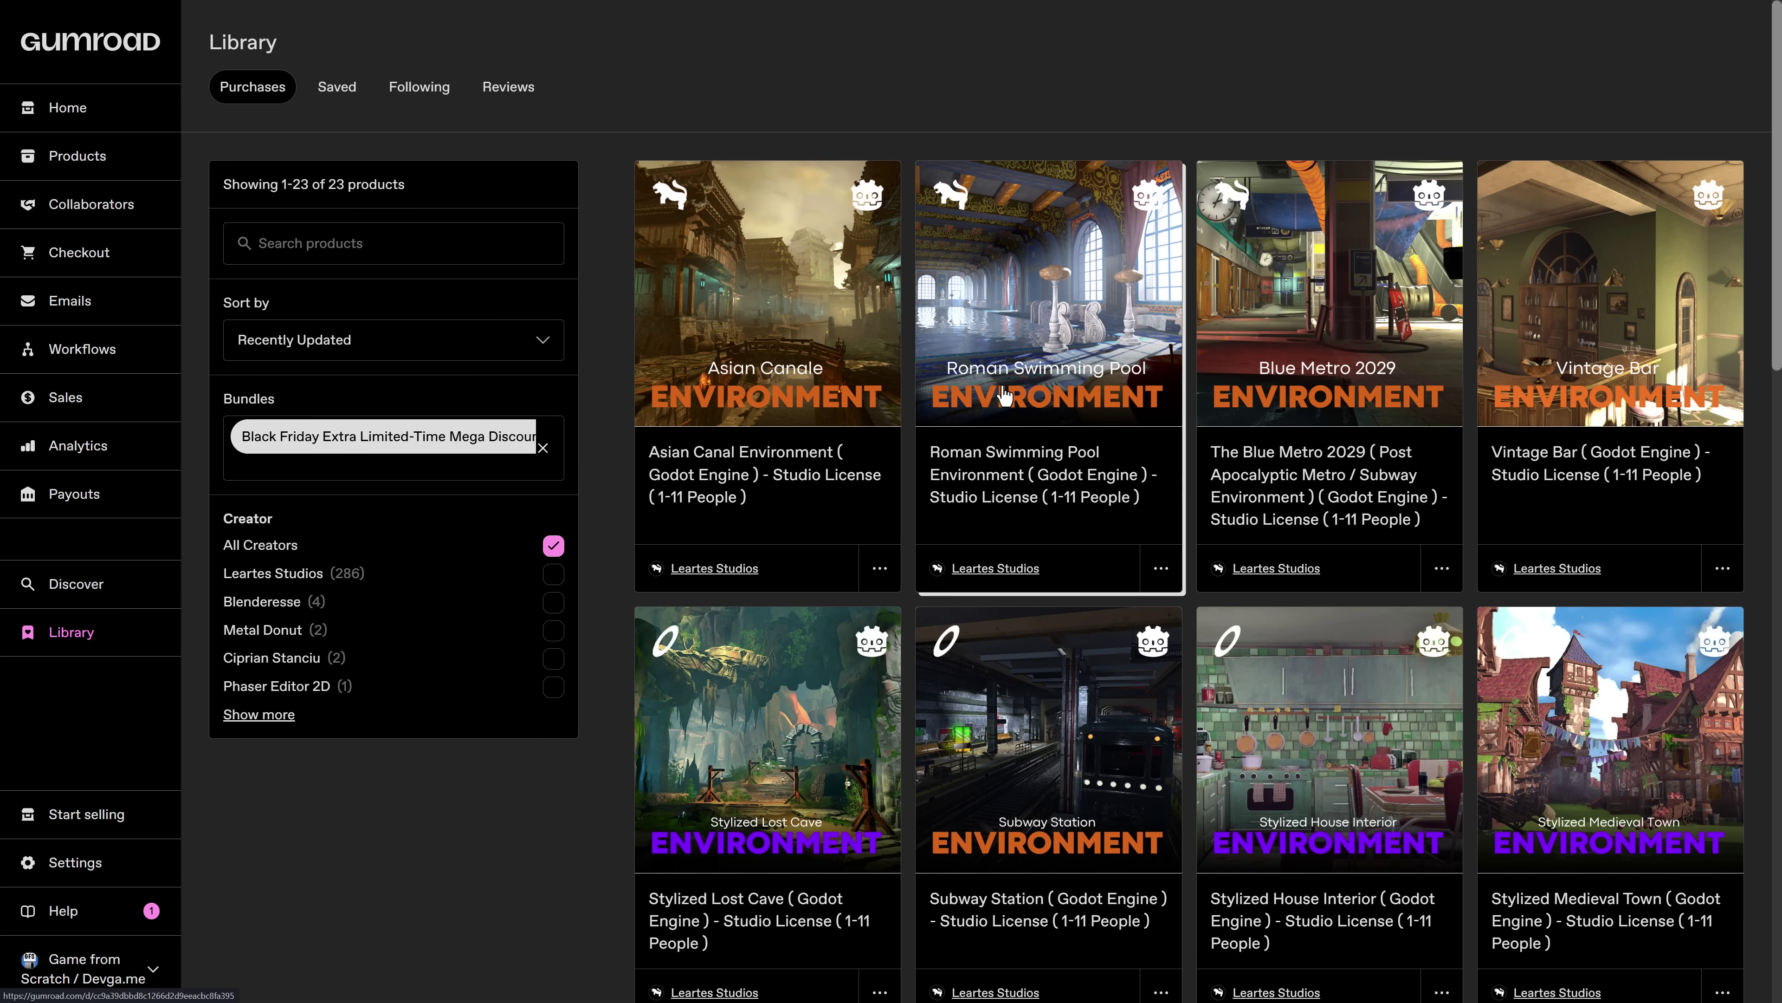
pyautogui.scroll(-1, 1005, 396)
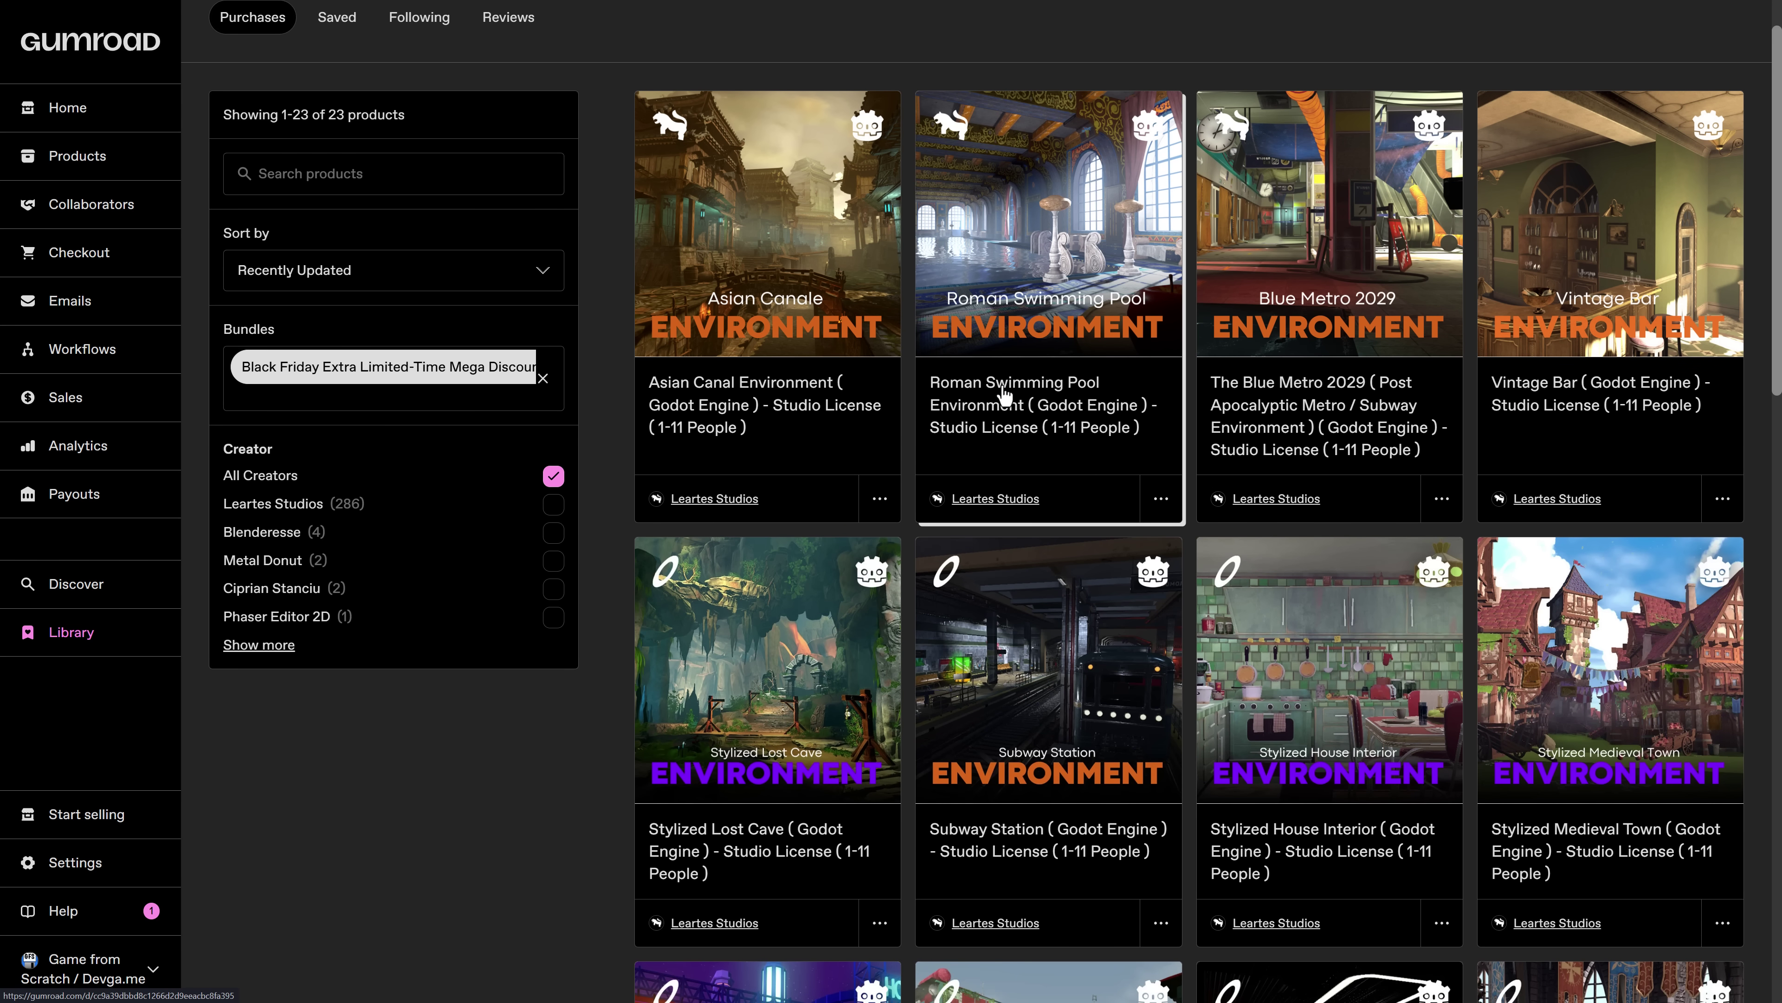